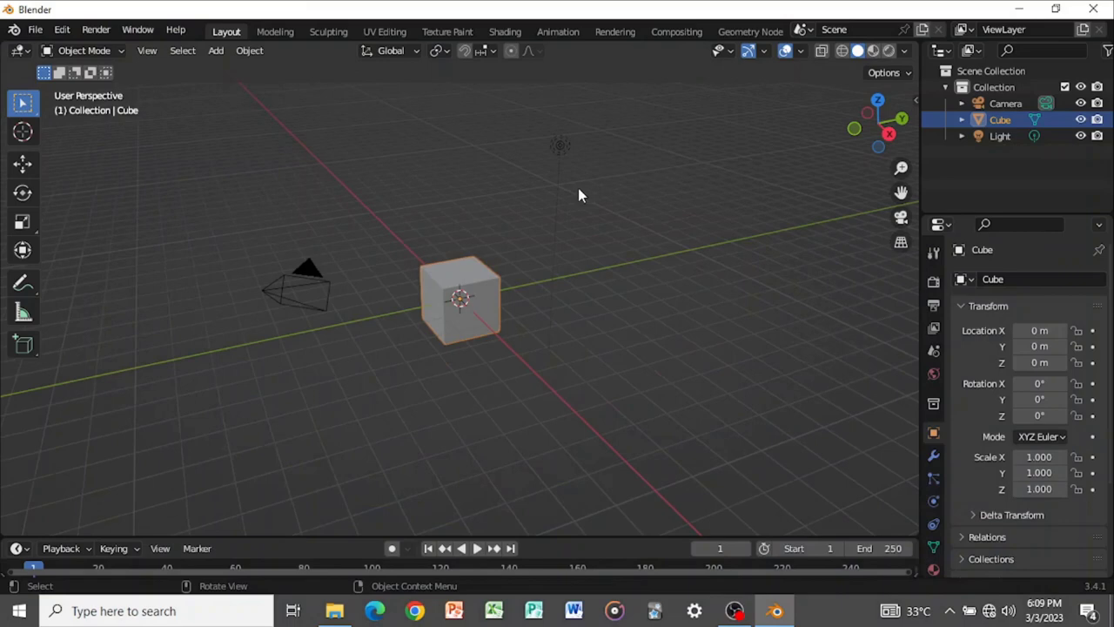
# Delete the default camera, cube and light so the scene is empty
pyautogui.moveTo(579, 195); pyautogui.dragTo(455, 244, button='middle')
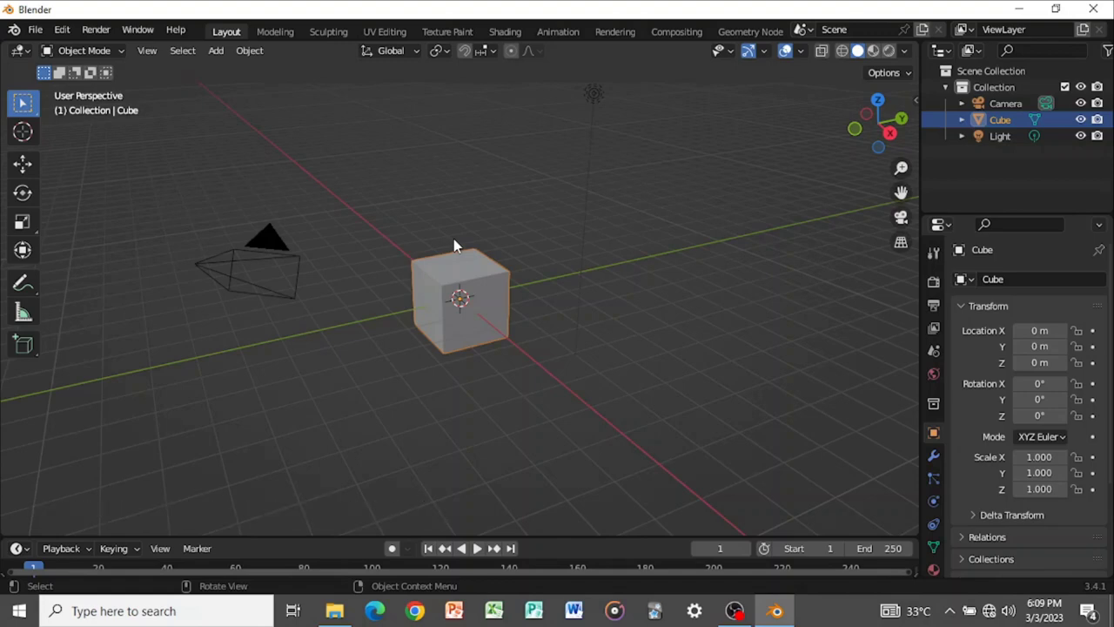
pyautogui.scroll(-2, 453, 239)
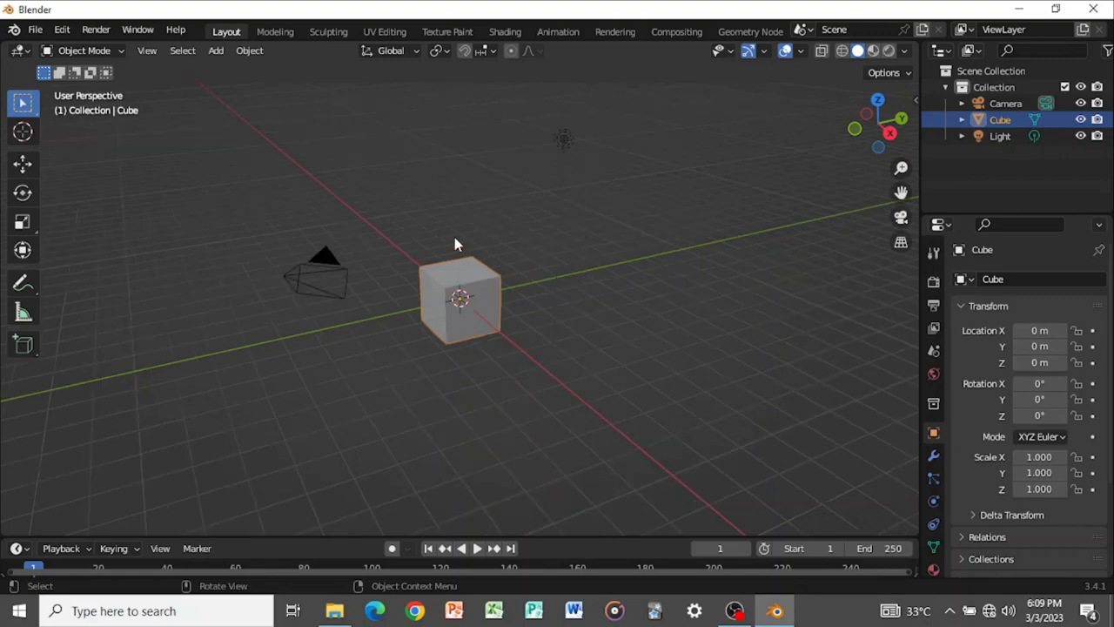
pyautogui.press('a')
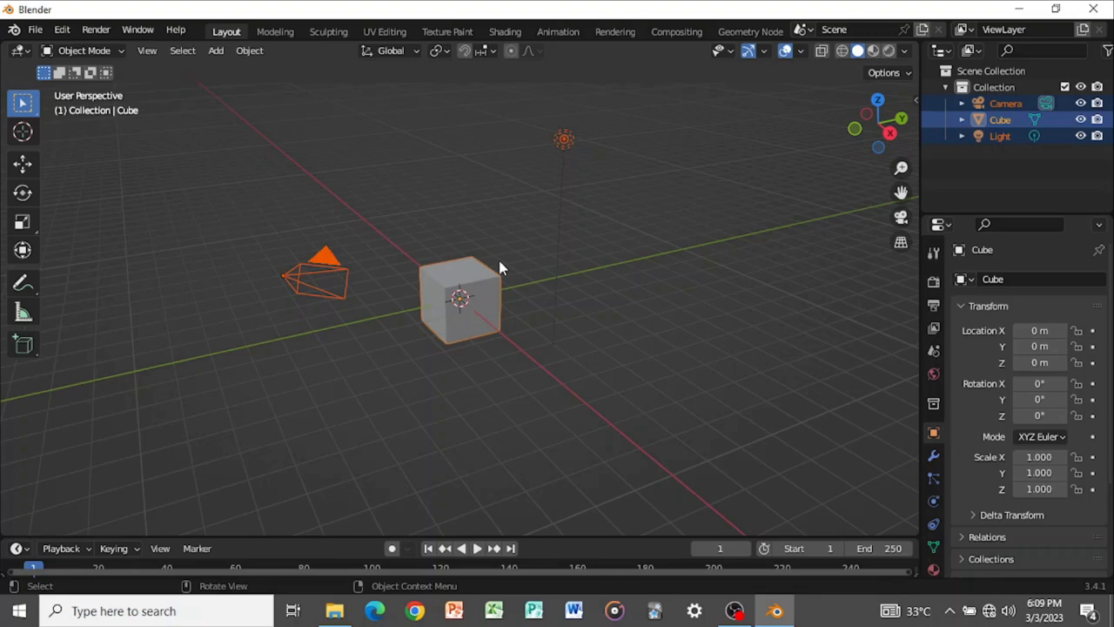
pyautogui.press('Delete')
pyautogui.moveTo(513, 266); pyautogui.dragTo(559, 290, button='middle')
# Add a cube mesh and stretch it along Z to a scale of about 2.36
pyautogui.hotkey('shift', 'a')
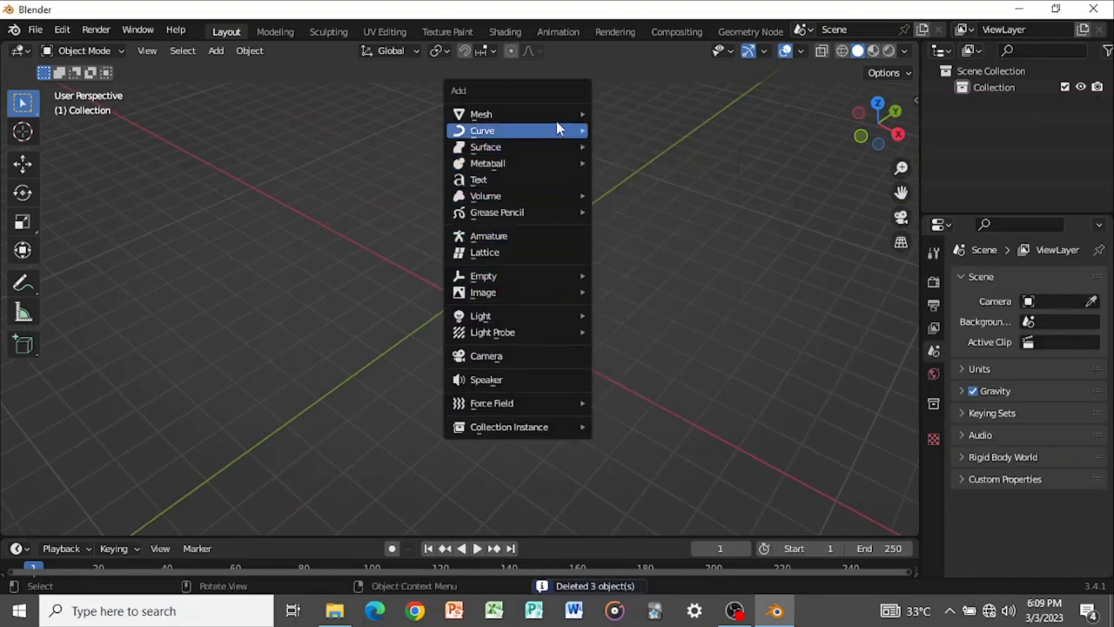
pyautogui.moveTo(560, 114)
pyautogui.click(603, 131)
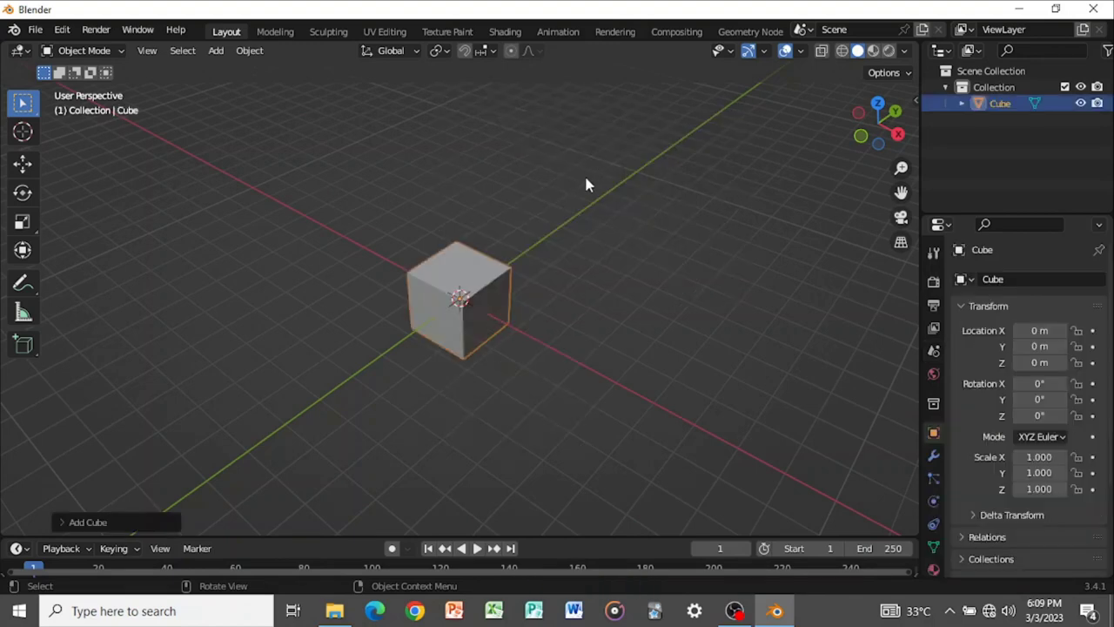
pyautogui.scroll(5, 586, 209)
pyautogui.press('s')
pyautogui.press('z')
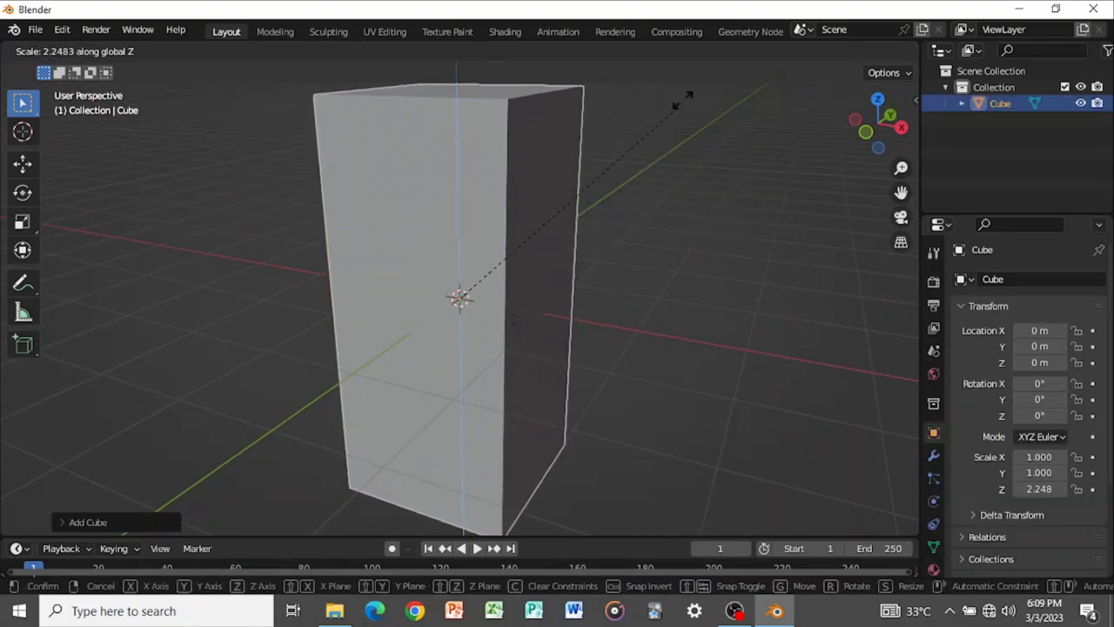
pyautogui.click(687, 87)
# Widen the block along X to a scale of about 1.15 and flatten it along Y to about 0.089
pyautogui.scroll(-4, 555, 229)
pyautogui.moveTo(556, 229); pyautogui.dragTo(602, 224, button='middle')
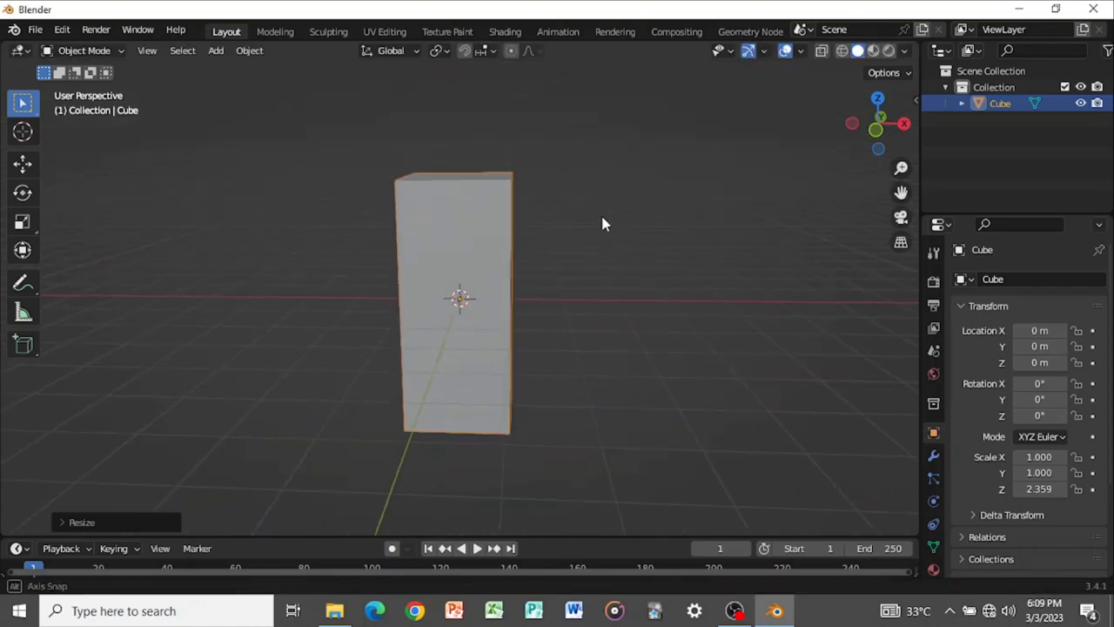
pyautogui.press('s')
pyautogui.press('x')
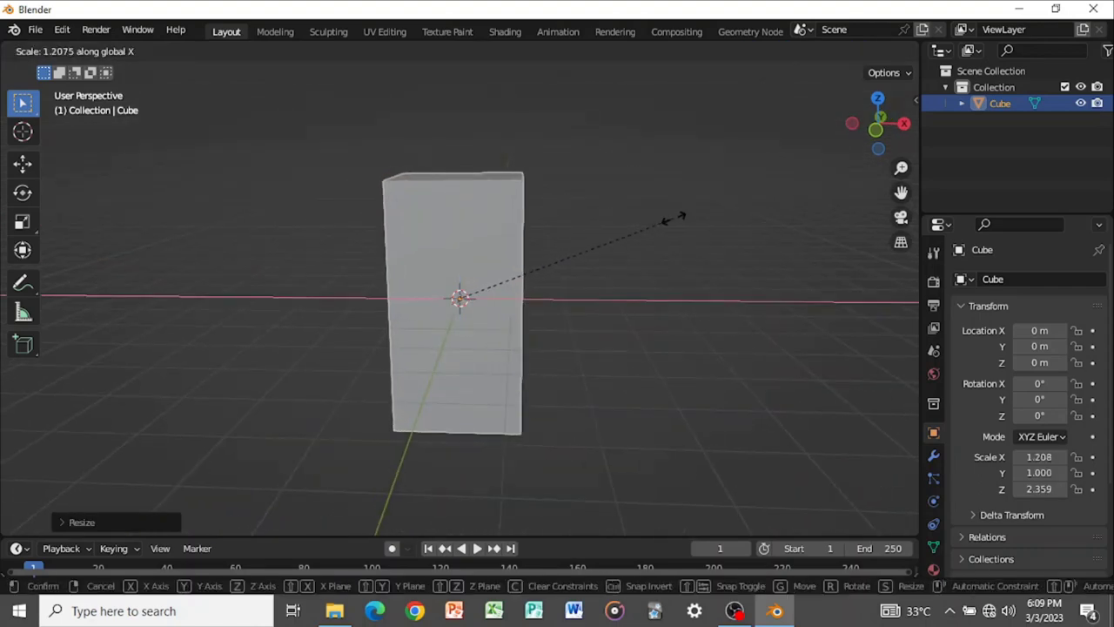
pyautogui.click(654, 228)
pyautogui.moveTo(654, 235); pyautogui.dragTo(597, 267, button='middle')
pyautogui.press('s')
pyautogui.press('y')
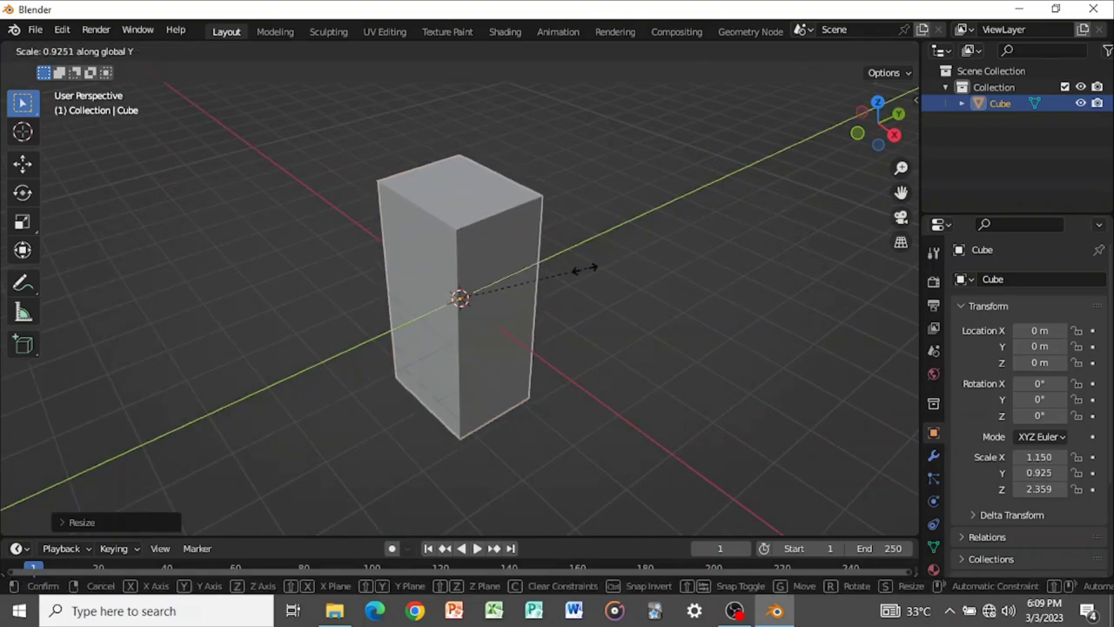
pyautogui.click(470, 296)
# Enlarge the slab slightly to a scale of about 1.19 along X and 2.67 along Z
pyautogui.moveTo(472, 295); pyautogui.dragTo(644, 262, button='middle')
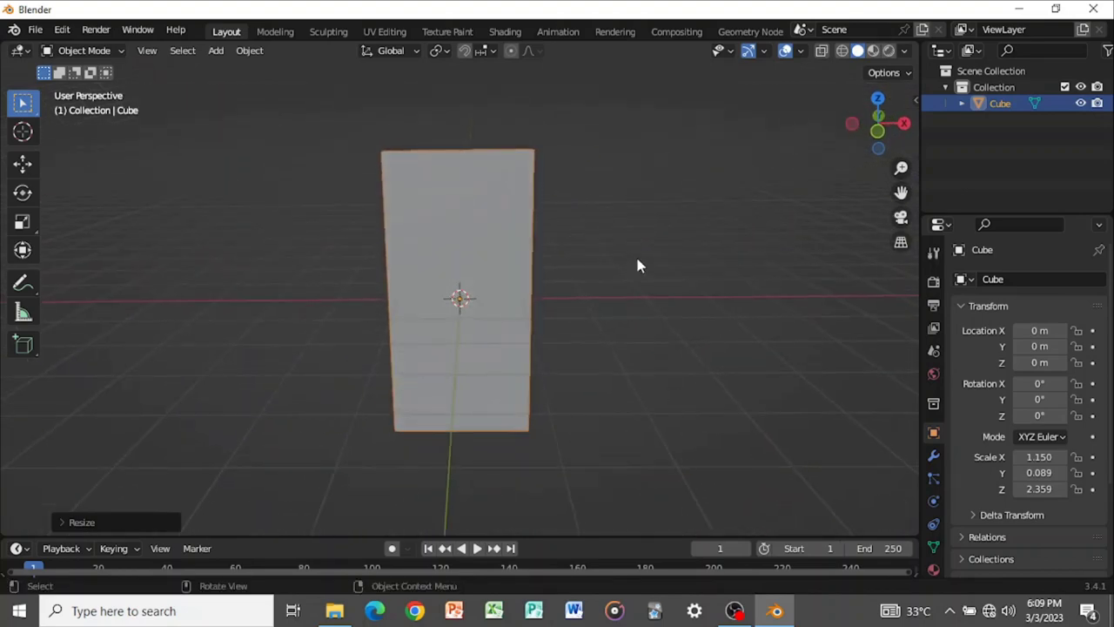
pyautogui.scroll(-2, 630, 258)
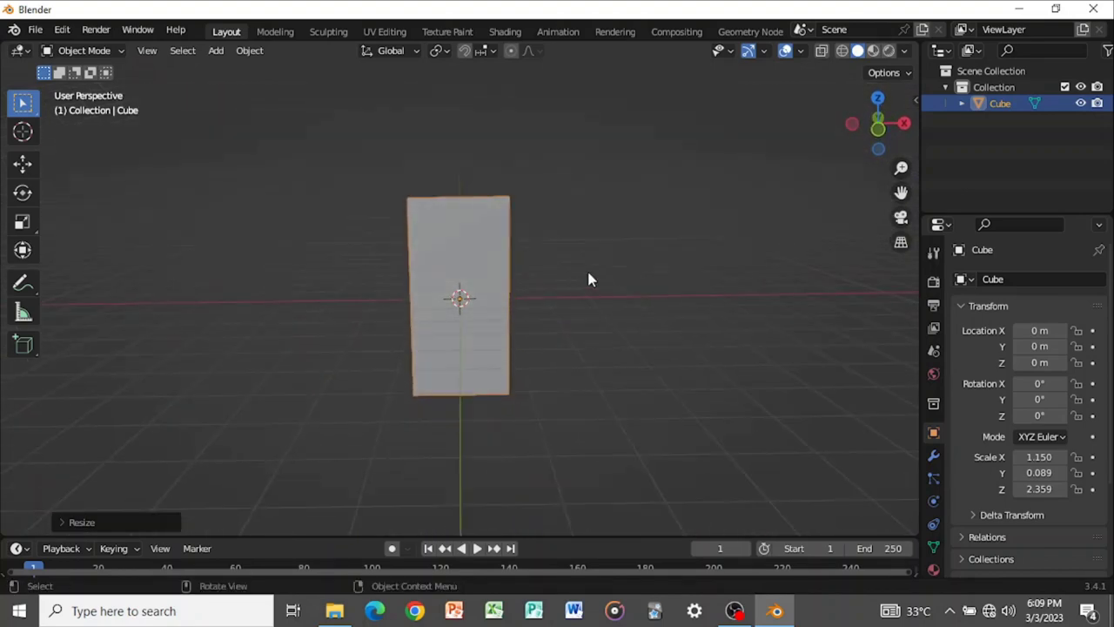
pyautogui.press('s')
pyautogui.press('x')
pyautogui.press('z')
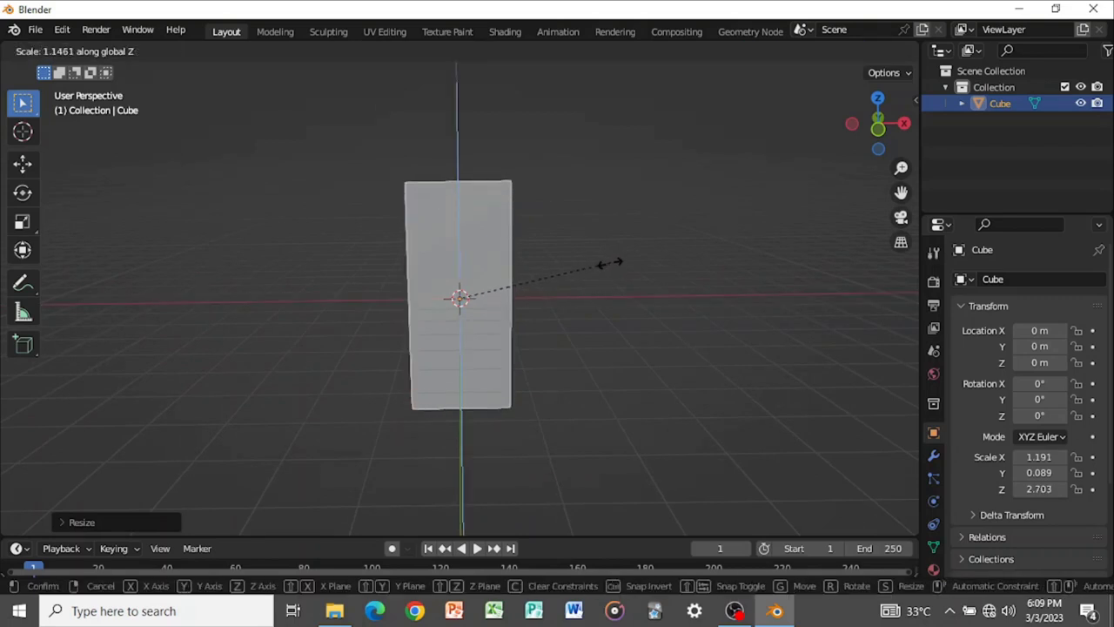
pyautogui.click(609, 262)
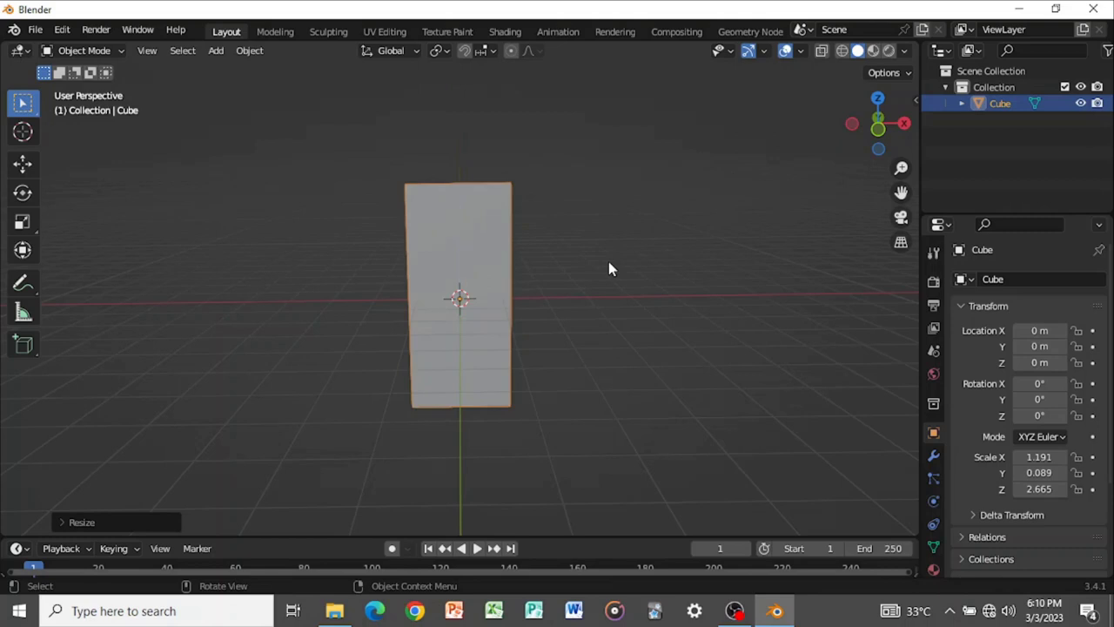
# In Edit Mode with edge selection, add one horizontal loop cut around the middle of the slab
pyautogui.press('Tab')
pyautogui.press('Tab')
pyautogui.press('Tab')
pyautogui.moveTo(587, 255); pyautogui.dragTo(575, 277, button='middle')
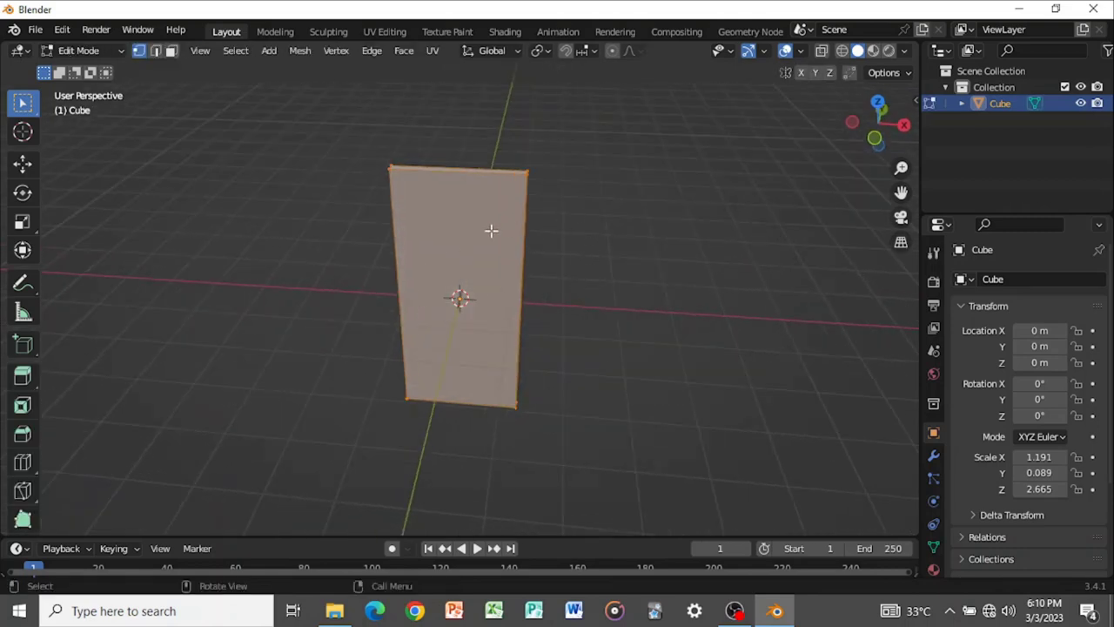
pyautogui.moveTo(501, 238); pyautogui.dragTo(554, 227, button='middle')
pyautogui.press('2')
pyautogui.hotkey('ctrl', 'r')
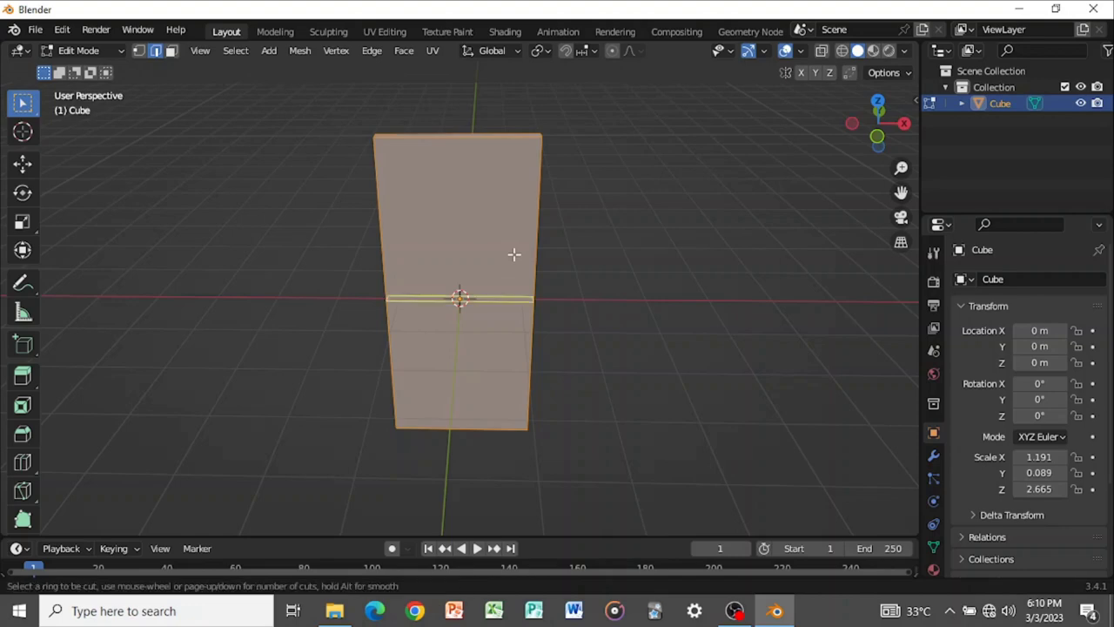
pyautogui.click(533, 301)
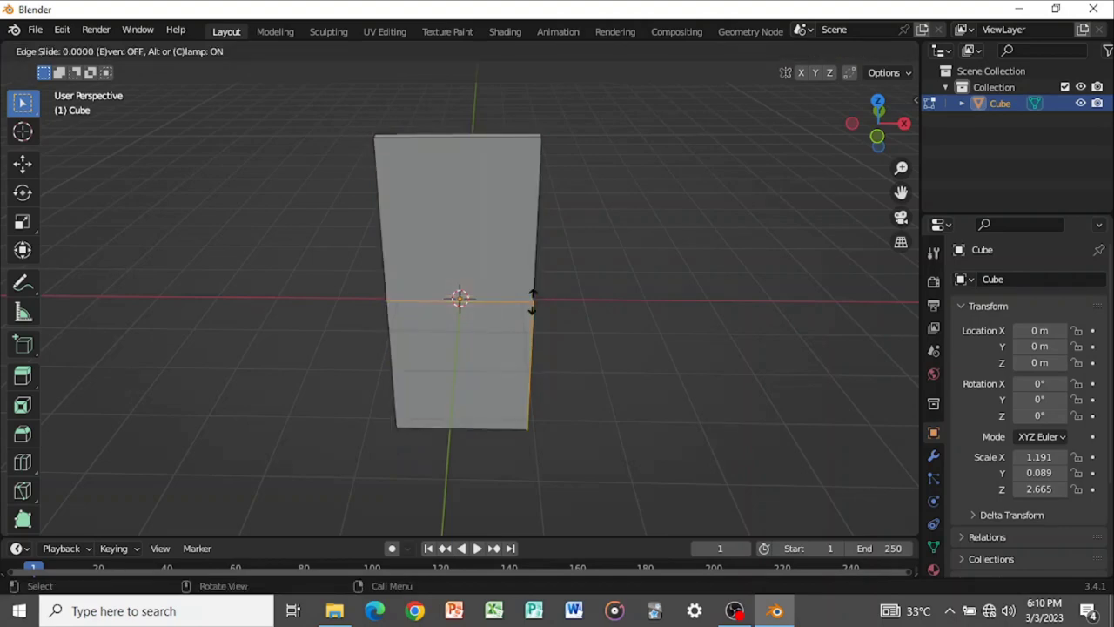
pyautogui.click(533, 301)
# Select the four short corner edges of the slab, two at the upper end and two at the lower end
pyautogui.moveTo(505, 269); pyautogui.dragTo(484, 290, button='middle')
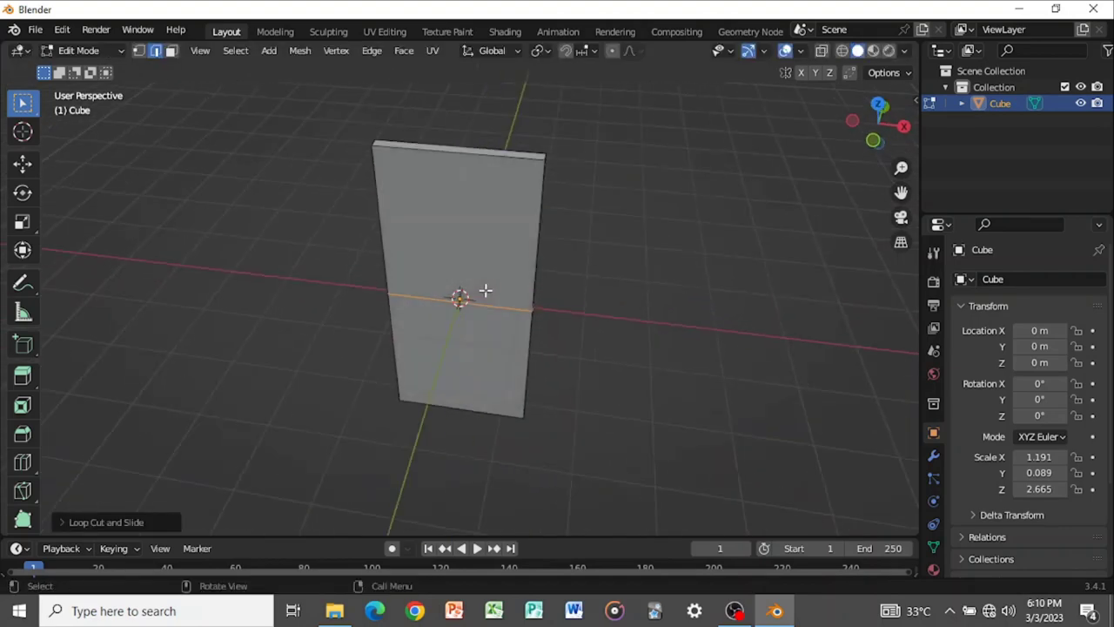
pyautogui.moveTo(553, 164); pyautogui.dragTo(516, 189, button='middle')
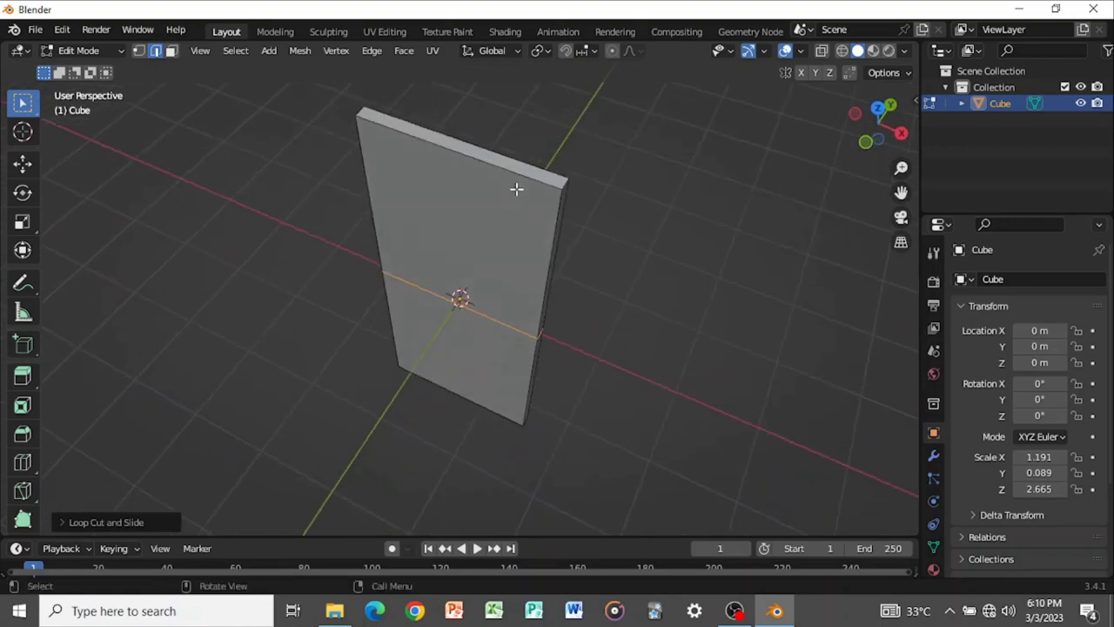
pyautogui.keyDown('shift'); pyautogui.click(564, 185); pyautogui.keyUp('shift')
pyautogui.click(564, 184)
pyautogui.moveTo(564, 185); pyautogui.dragTo(437, 191, button='middle')
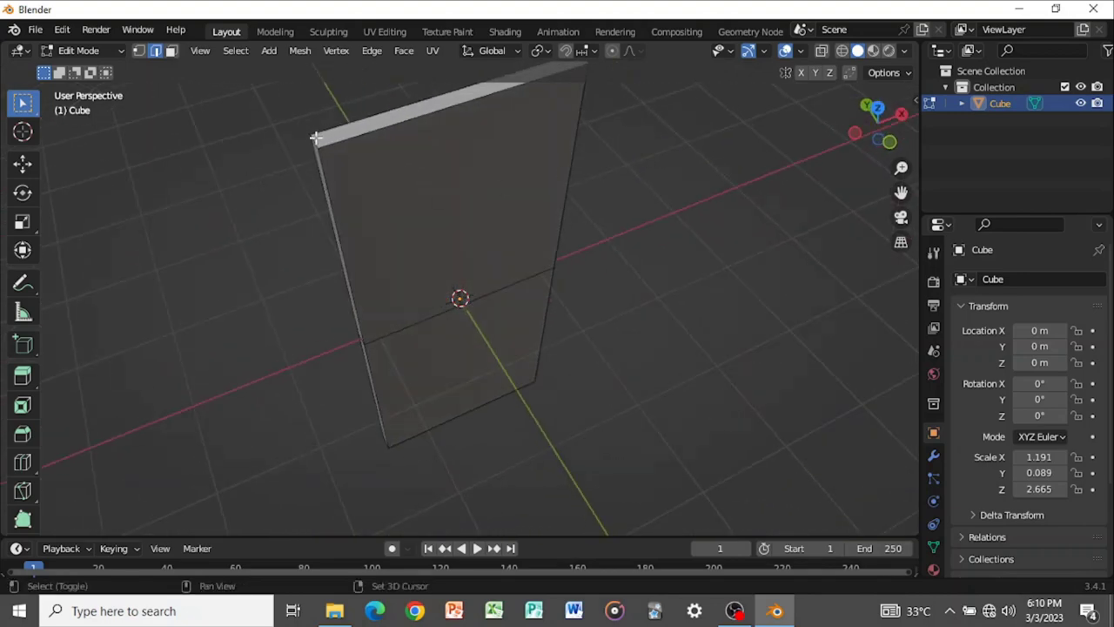
pyautogui.moveTo(315, 139); pyautogui.dragTo(438, 229, button='middle')
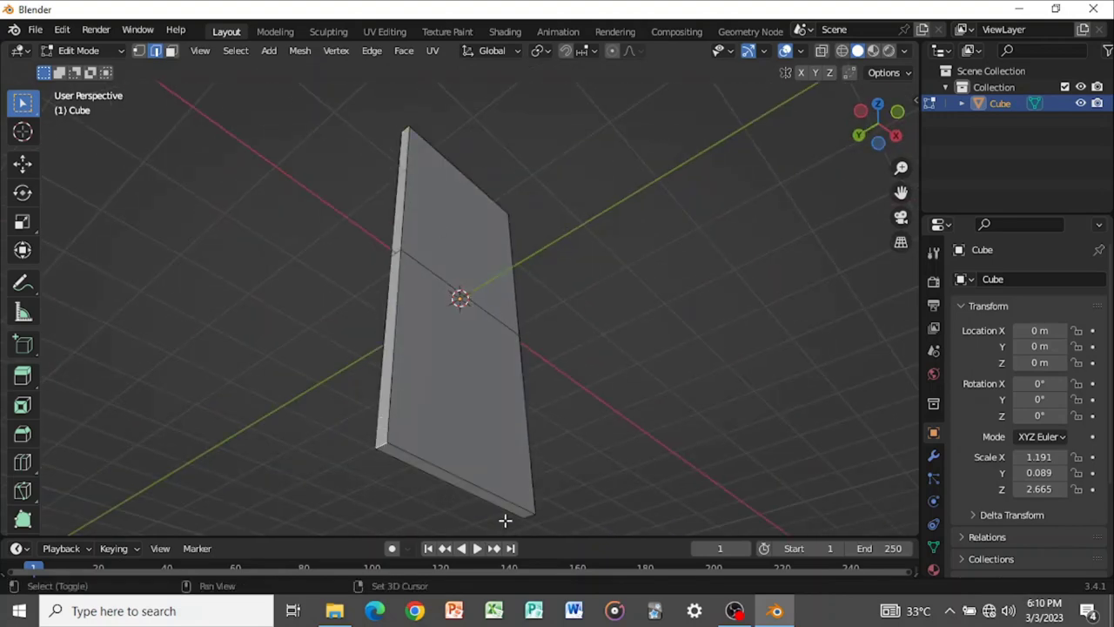
pyautogui.moveTo(543, 514); pyautogui.dragTo(573, 303, button='middle')
# Bevel the four selected corner edges with a width of about 0.207 m and 2 segments
pyautogui.hotkey('ctrl', 'b')
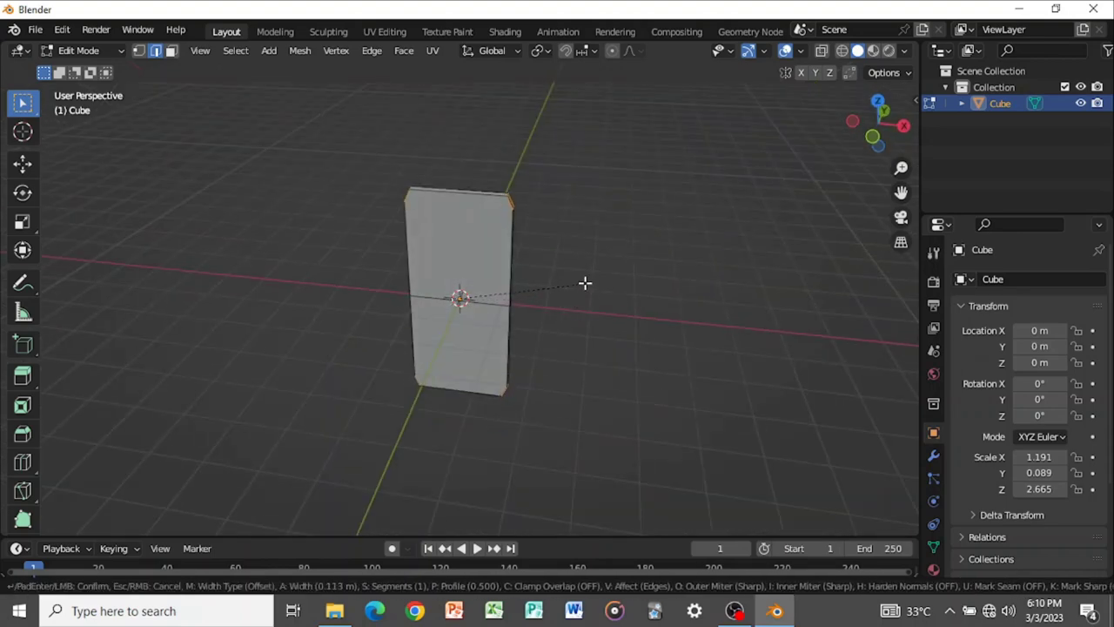
pyautogui.scroll(1, 585, 282)
pyautogui.click(591, 289)
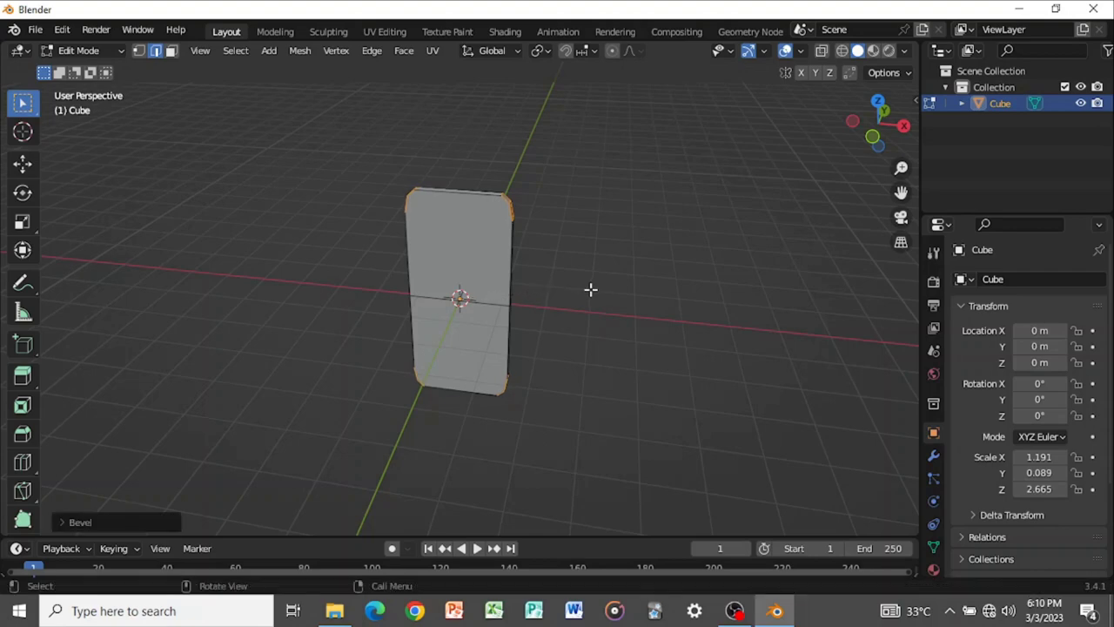
pyautogui.click(159, 522)
pyautogui.click(267, 288)
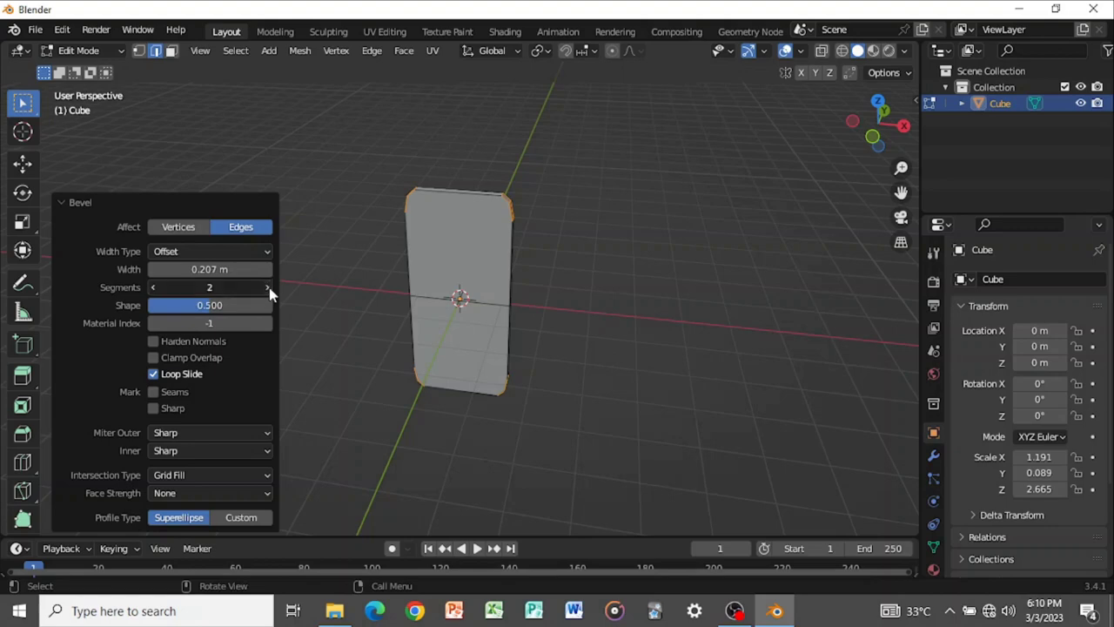
# Return to Object Mode and thicken the rounded slab along Y to a scale of about 0.105
pyautogui.press('Tab')
pyautogui.moveTo(507, 276)
pyautogui.mouseDown(button='middle')
pyautogui.moveTo(484, 238)
pyautogui.moveTo(410, 252)
pyautogui.moveTo(443, 328)
pyautogui.moveTo(508, 316)
pyautogui.moveTo(468, 281)
pyautogui.moveTo(492, 293)
pyautogui.moveTo(564, 281)
pyautogui.moveTo(513, 288)
pyautogui.mouseUp(button='middle')
pyautogui.press('s')
pyautogui.press('y')
pyautogui.click(517, 280)
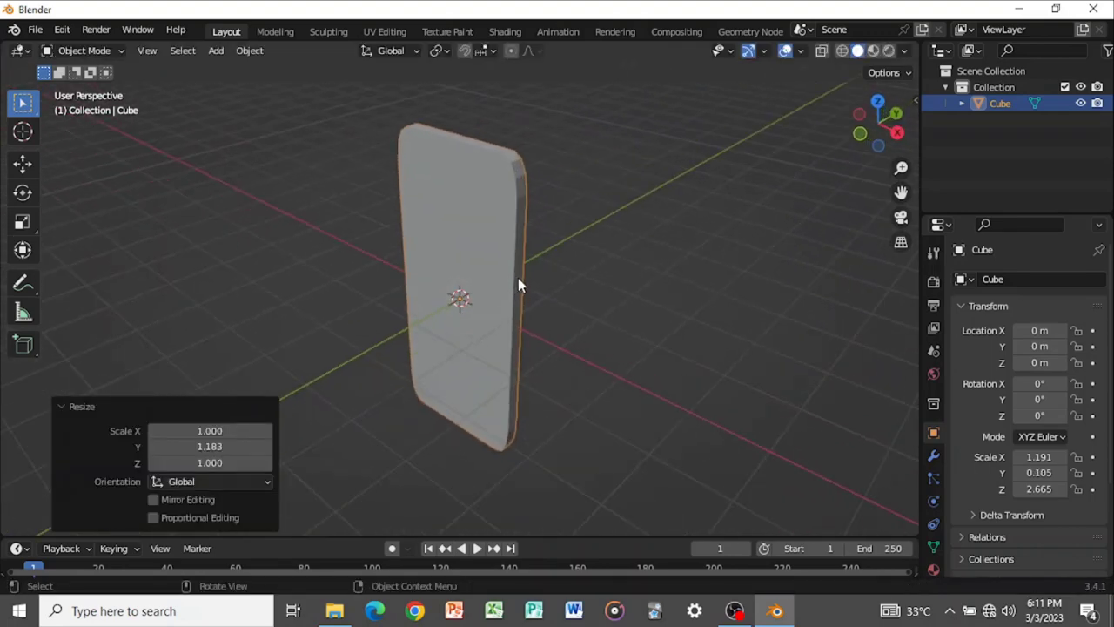
# Select the upper face on the slab's narrow side and snap the 3D cursor to it, then return to Object Mode
pyautogui.press('Tab')
pyautogui.press('Tab')
pyautogui.press('Tab')
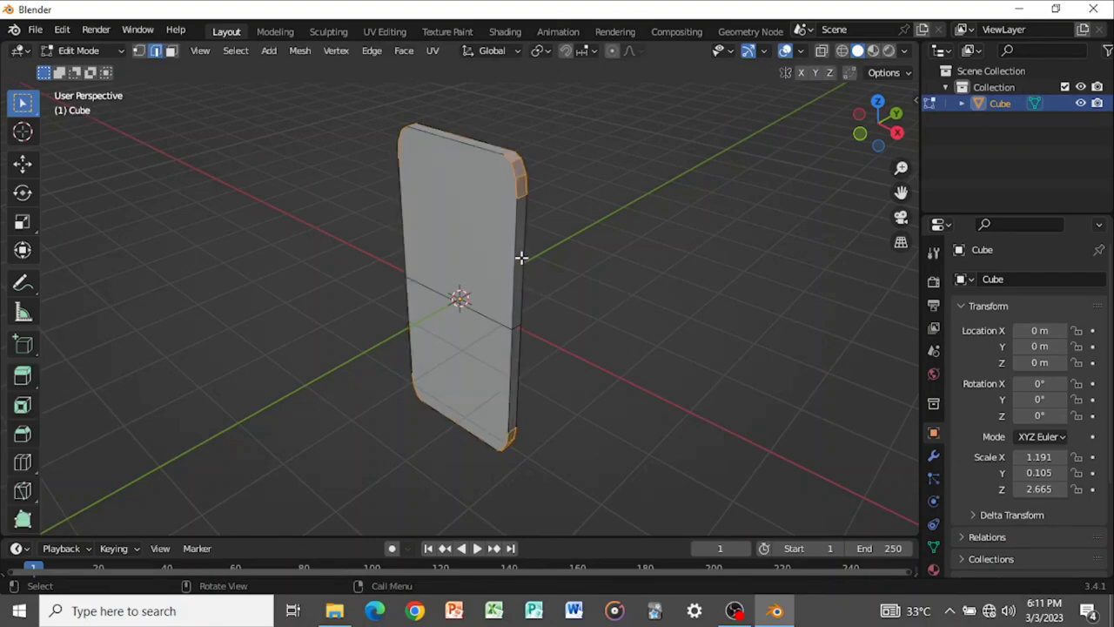
pyautogui.press('3')
pyautogui.click(517, 253)
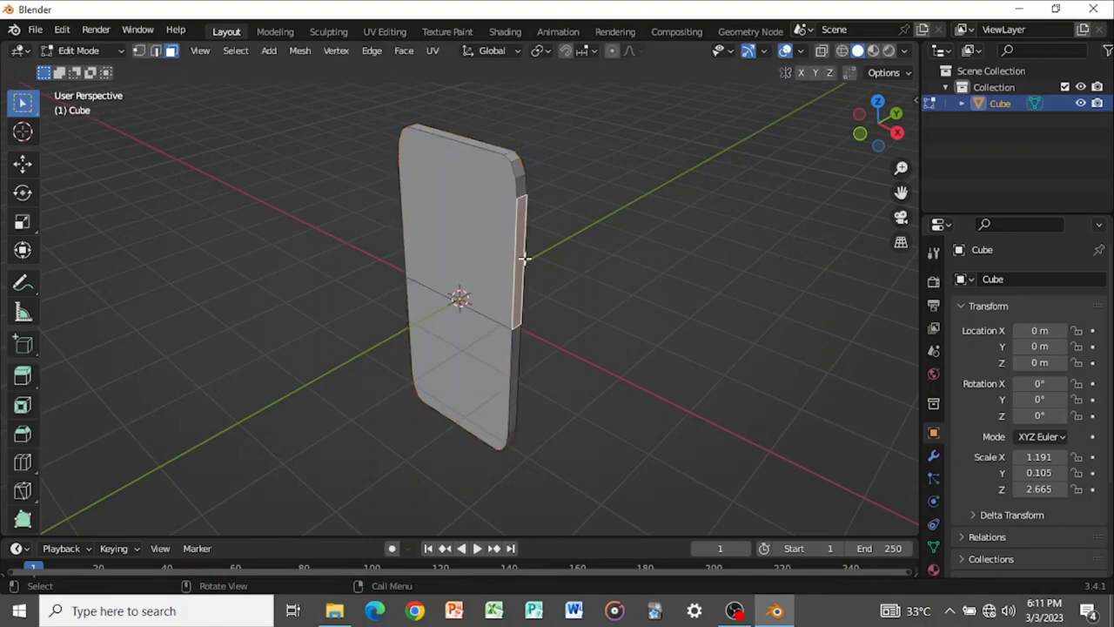
pyautogui.hotkey('shift', 's')
pyautogui.press('Escape')
pyautogui.press('Tab')
# Add a second cube at the 3D cursor and shrink it uniformly to a scale of about 0.032
pyautogui.hotkey('shift', 'a')
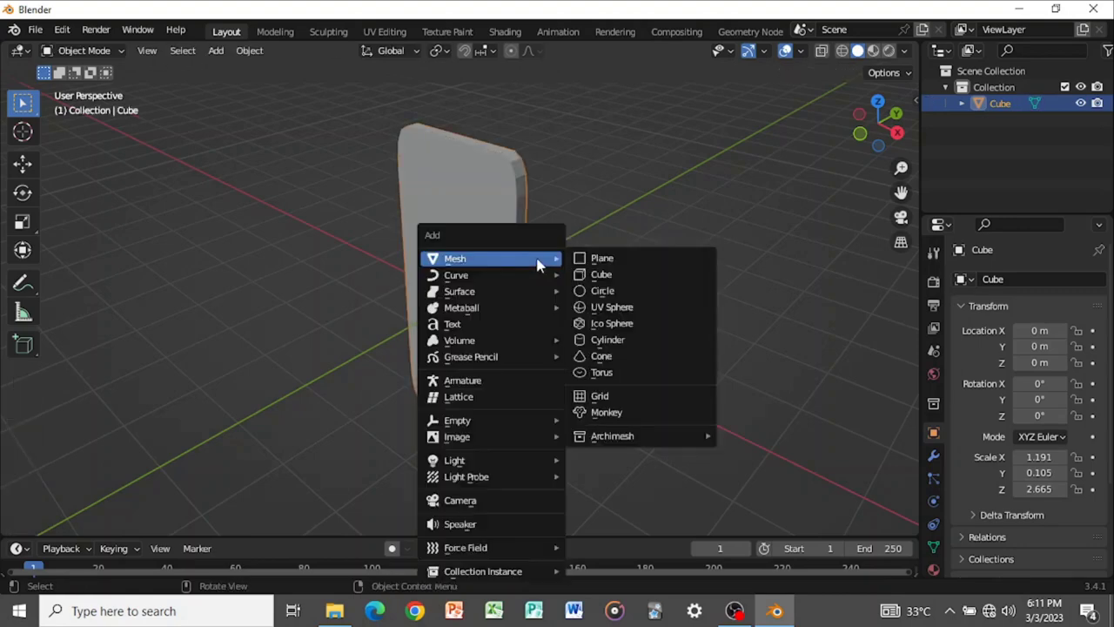
pyautogui.click(603, 275)
pyautogui.press('s')
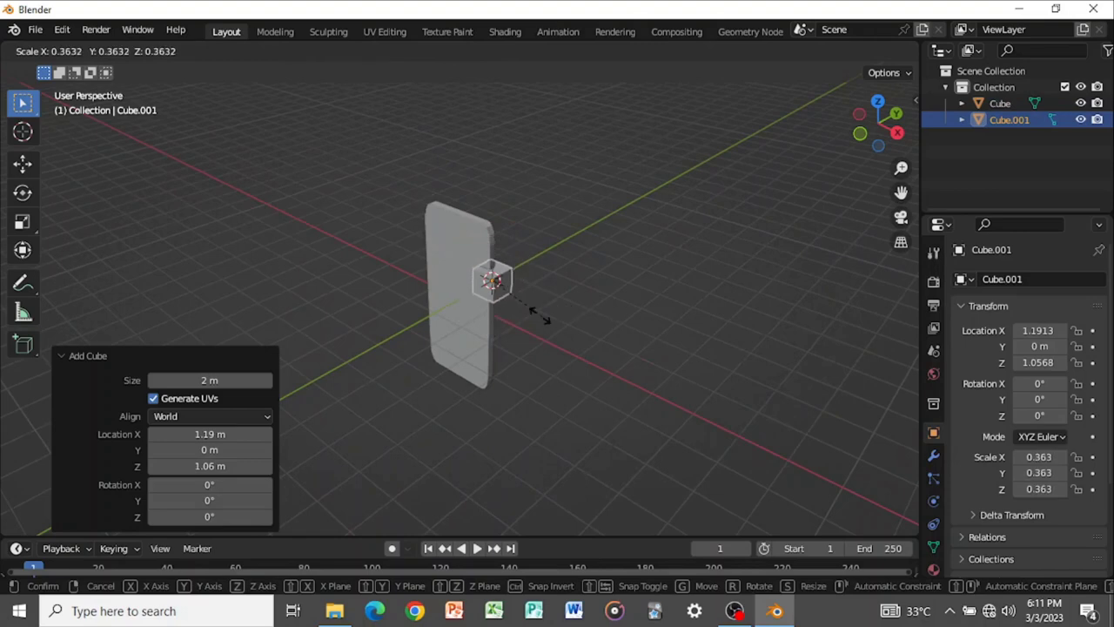
pyautogui.click(513, 297)
pyautogui.scroll(2, 526, 292)
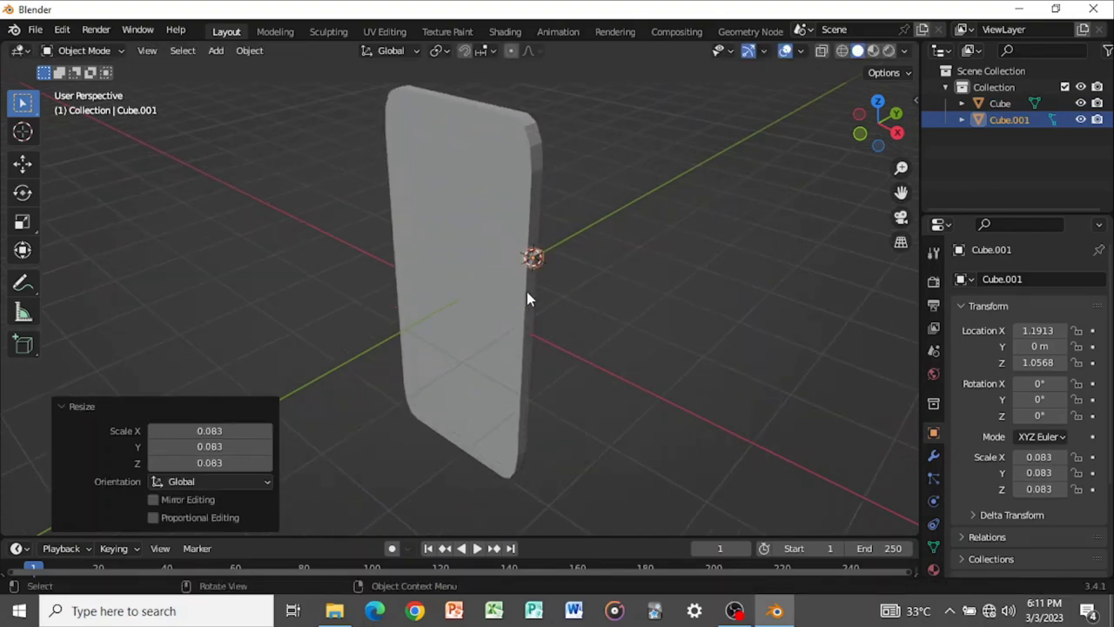
pyautogui.press('KP_Decimal')
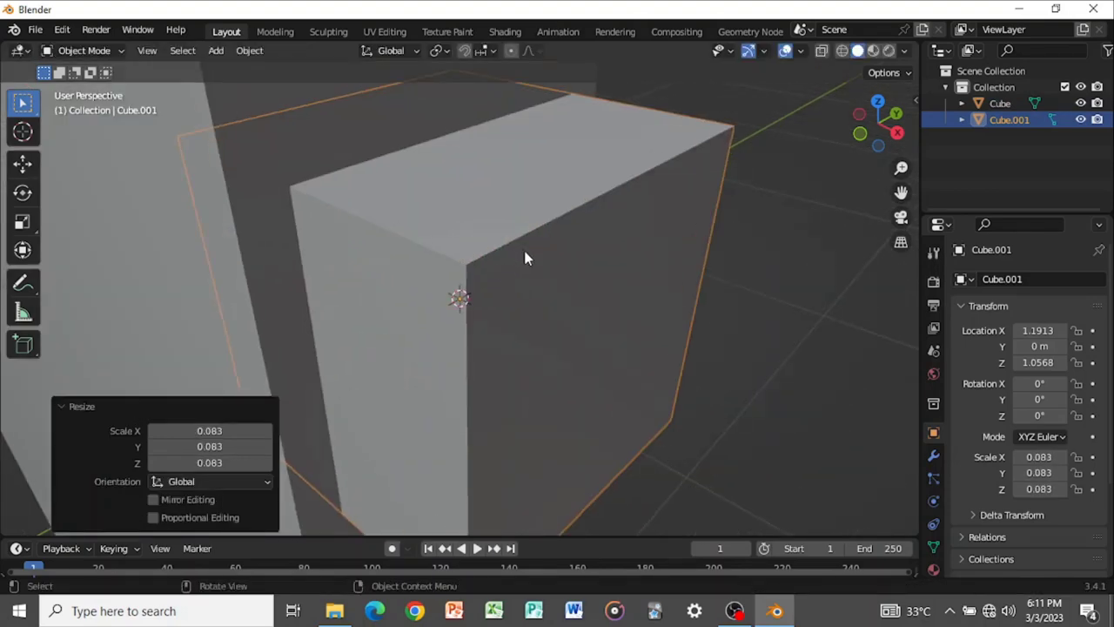
pyautogui.scroll(-4, 525, 256)
pyautogui.press('s')
pyautogui.click(511, 297)
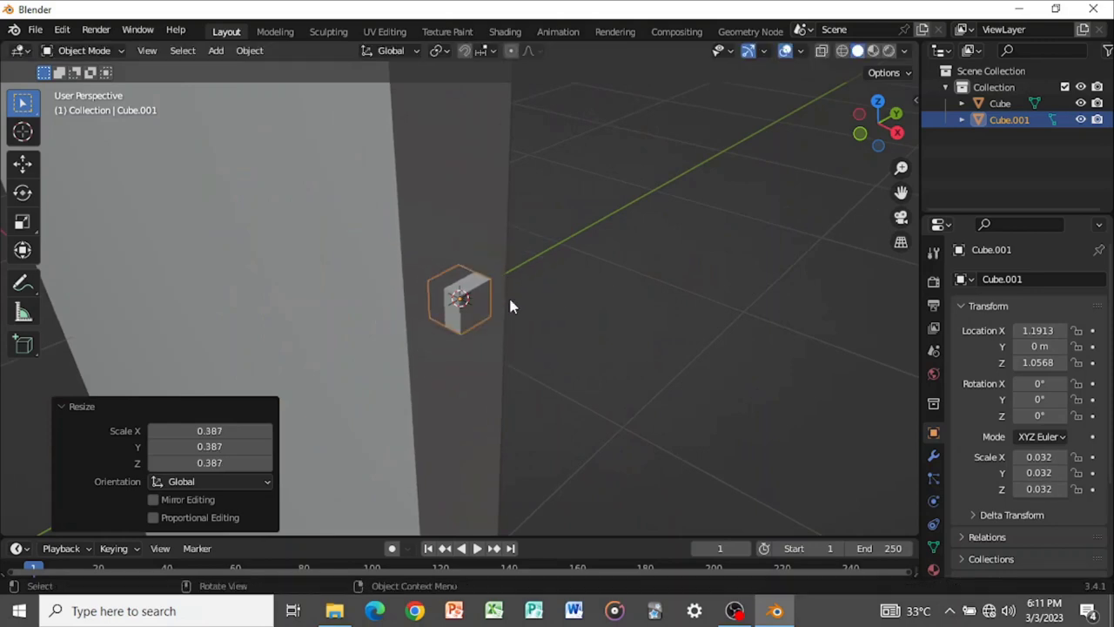
# Move the small cube up along Z by about 0.355 m on the slab's side
pyautogui.scroll(-2, 508, 294)
pyautogui.moveTo(513, 310); pyautogui.dragTo(541, 280, button='middle')
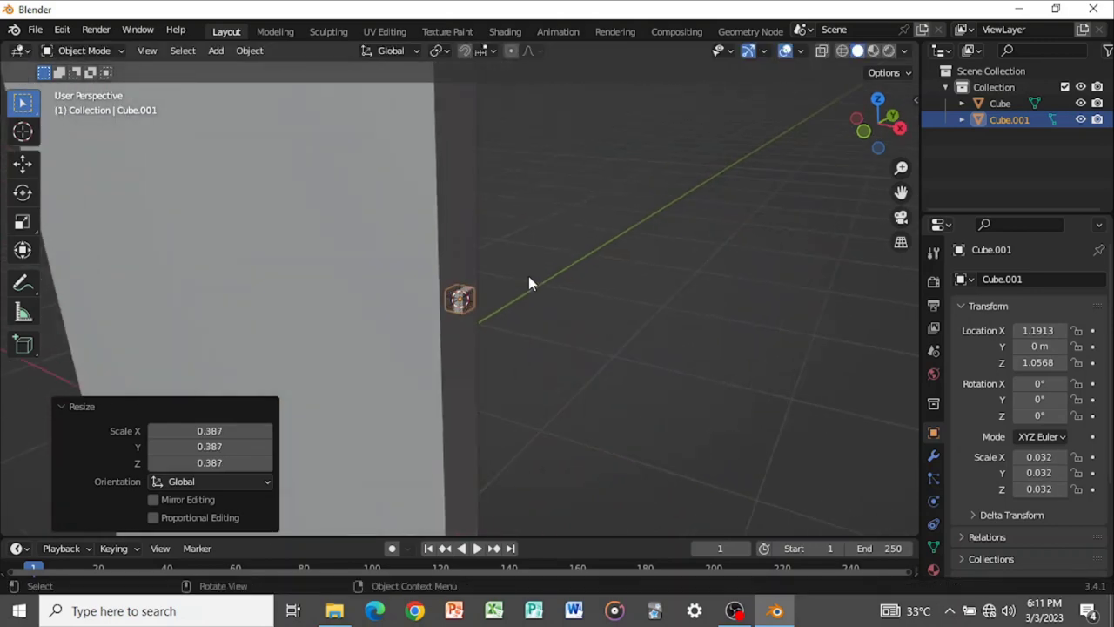
pyautogui.press('g')
pyautogui.press('z')
pyautogui.click(528, 158)
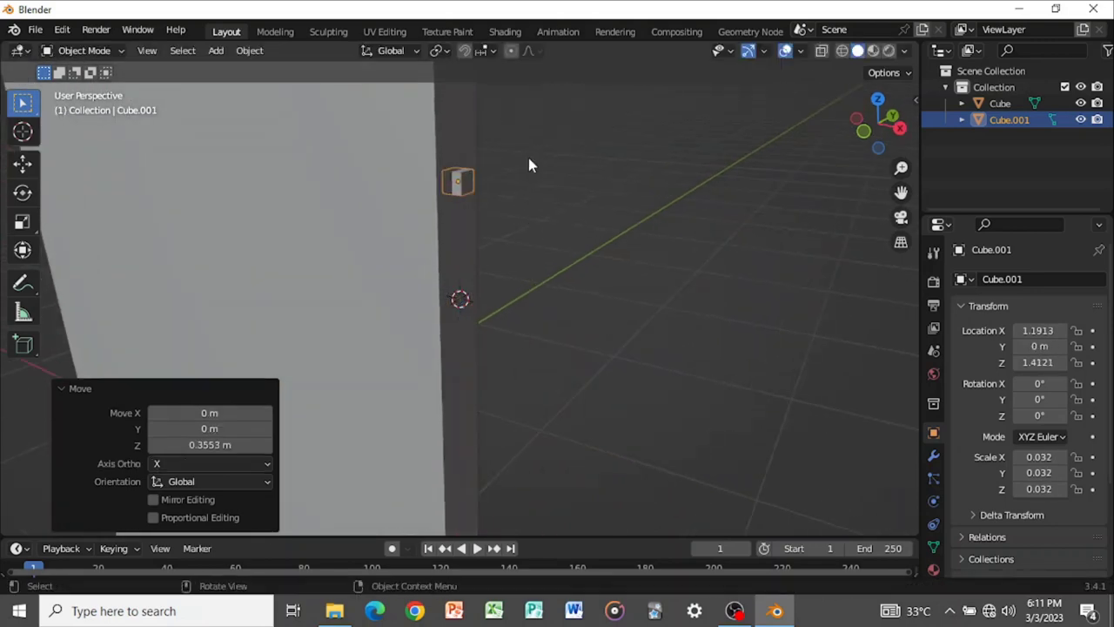
# Stretch the small cube along Z into a long button shape, to a scale of about -0.248
pyautogui.scroll(-4, 526, 165)
pyautogui.press('s')
pyautogui.press('z')
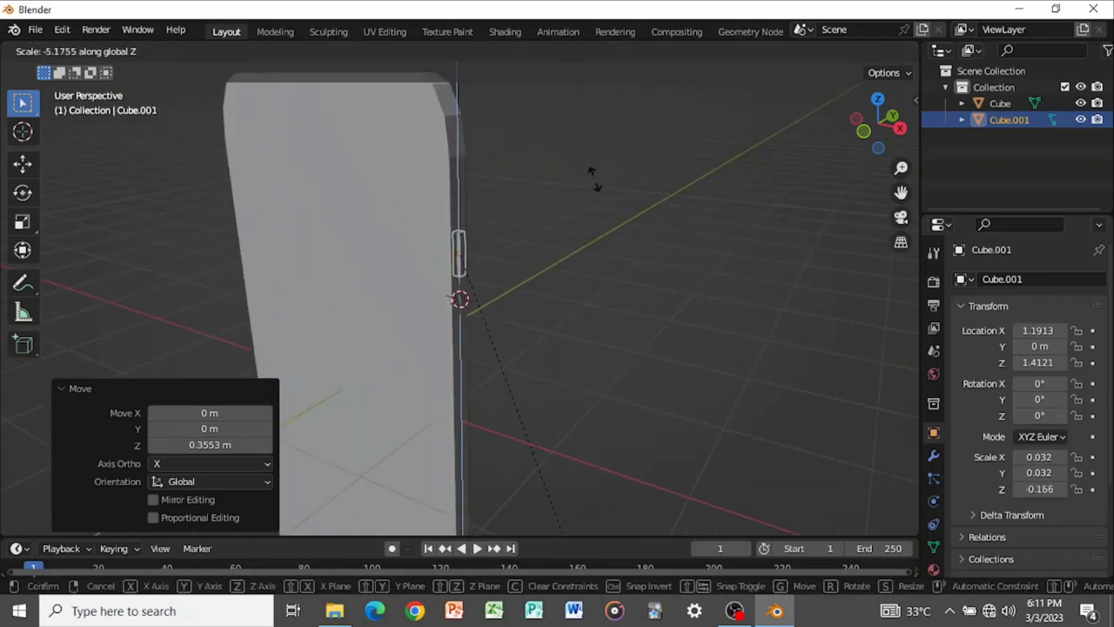
pyautogui.click(541, 317)
# Narrow the long side button along Y to a scale of about 0.026, then deselect it
pyautogui.moveTo(541, 317); pyautogui.dragTo(495, 276, button='middle')
pyautogui.press('s')
pyautogui.press('x')
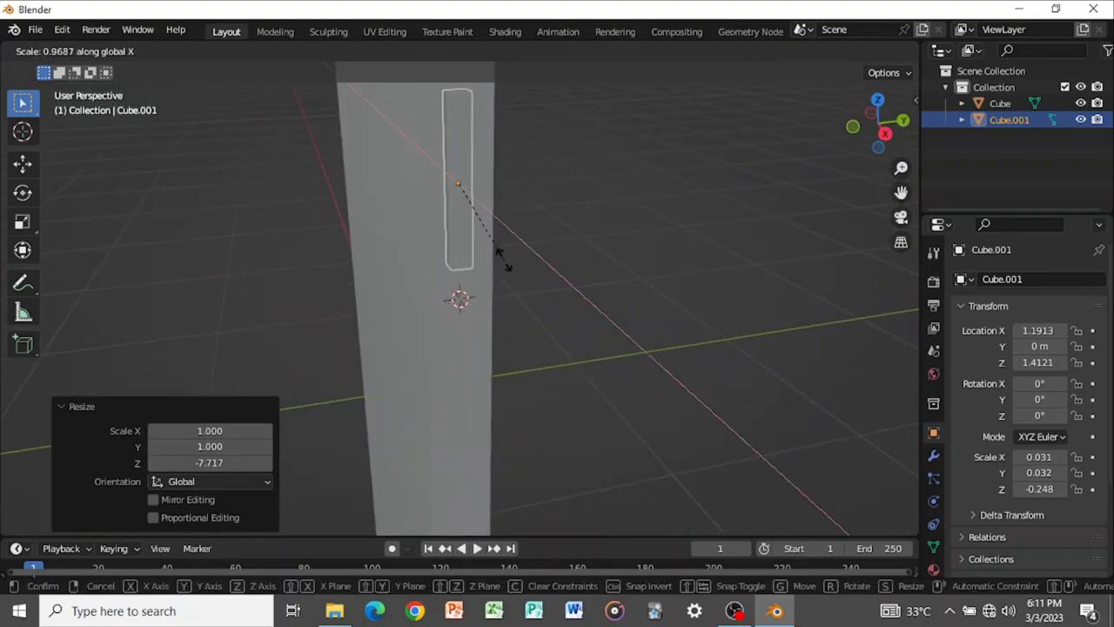
pyautogui.press('y')
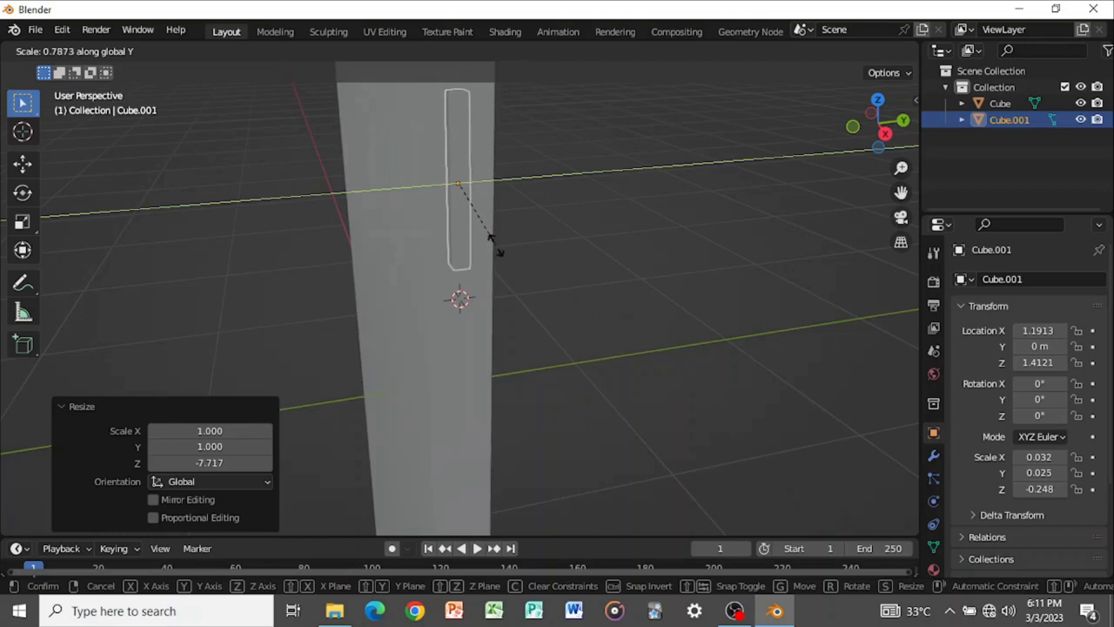
pyautogui.click(498, 245)
pyautogui.moveTo(500, 243); pyautogui.dragTo(454, 259, button='middle')
pyautogui.click(529, 205)
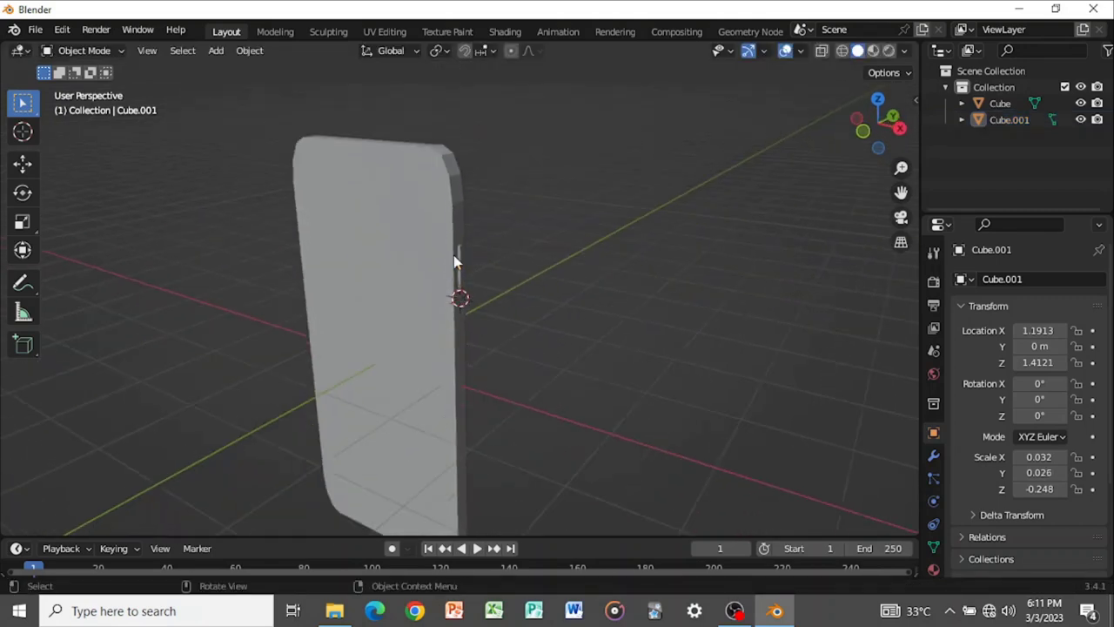
# Thin the side button along X to a scale of about 0.020, then deselect it
pyautogui.click(461, 259)
pyautogui.scroll(4, 464, 255)
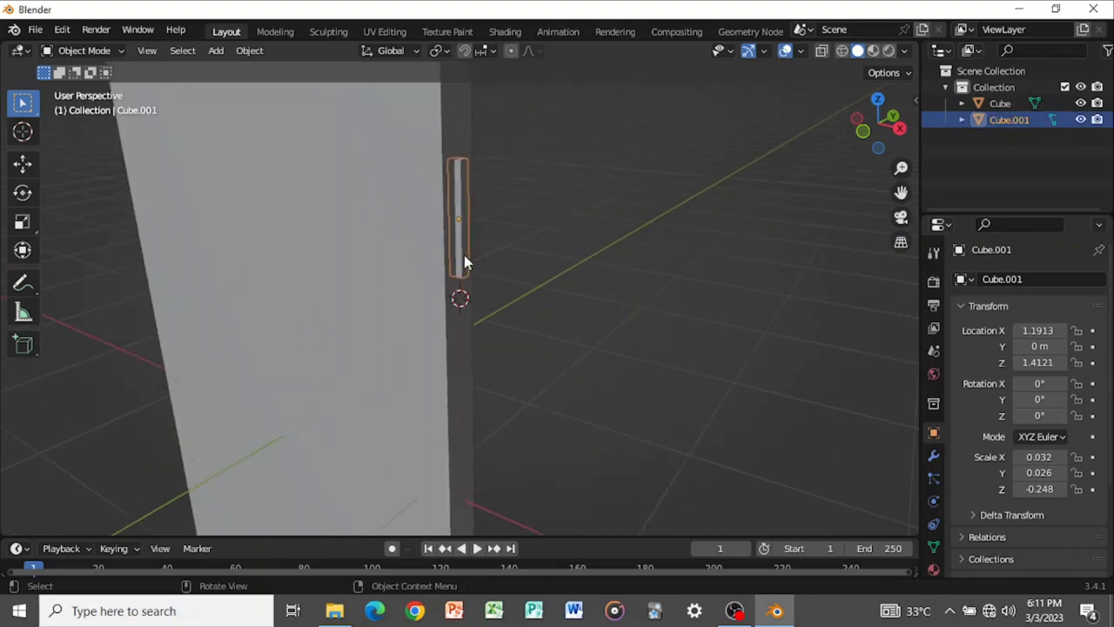
pyautogui.press('s')
pyautogui.press('y')
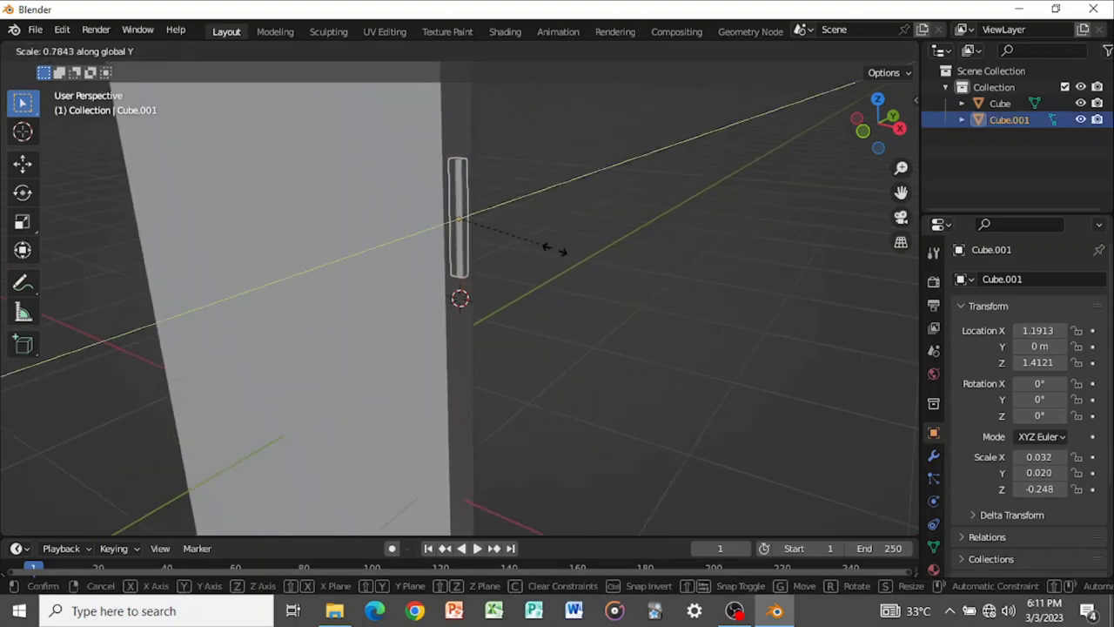
pyautogui.press('x')
pyautogui.click(531, 241)
pyautogui.click(512, 209)
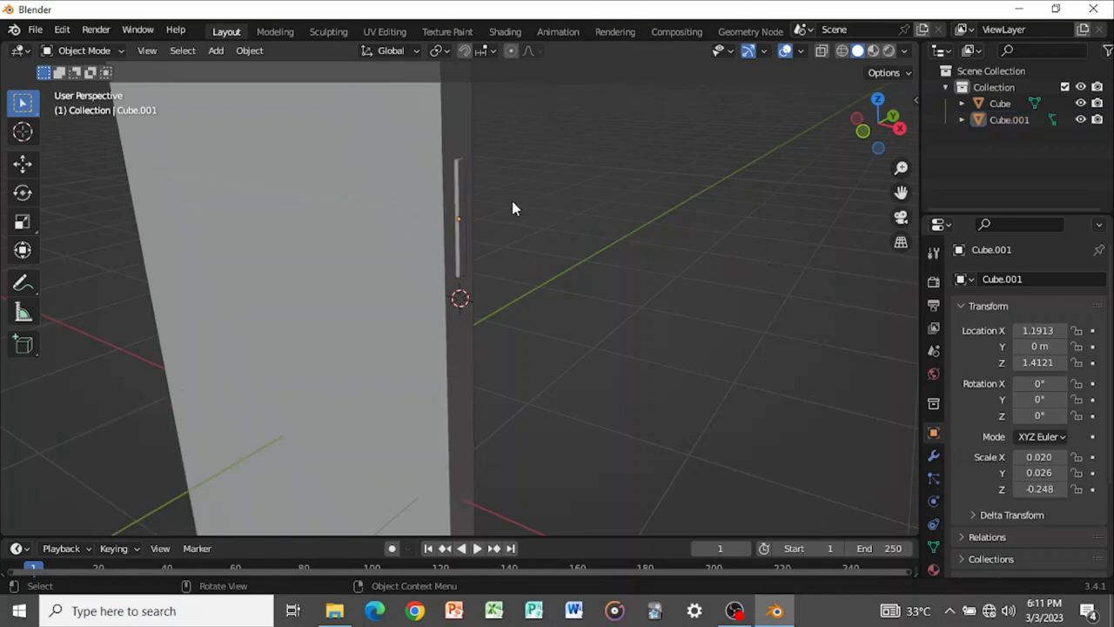
# In Edit Mode, duplicate the button's mesh and place the copy about 0.54 m higher along Z
pyautogui.click(460, 204)
pyautogui.moveTo(461, 202); pyautogui.dragTo(456, 220, button='middle')
pyautogui.press('Tab')
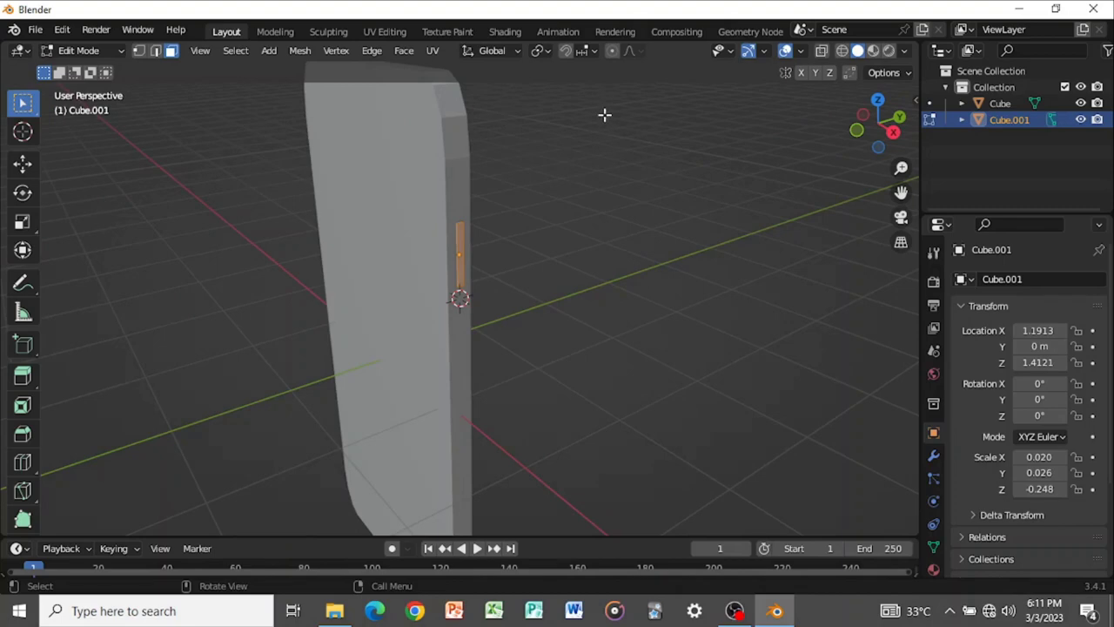
pyautogui.press('g')
pyautogui.press('x')
pyautogui.press('z')
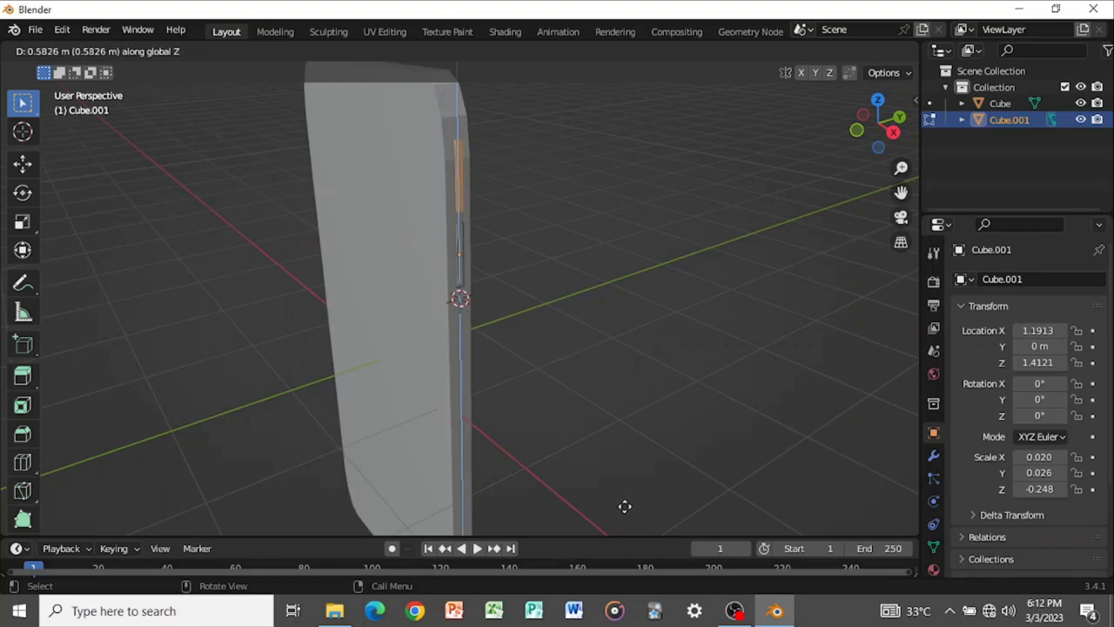
pyautogui.click(625, 512)
pyautogui.moveTo(599, 326); pyautogui.dragTo(479, 203, button='middle')
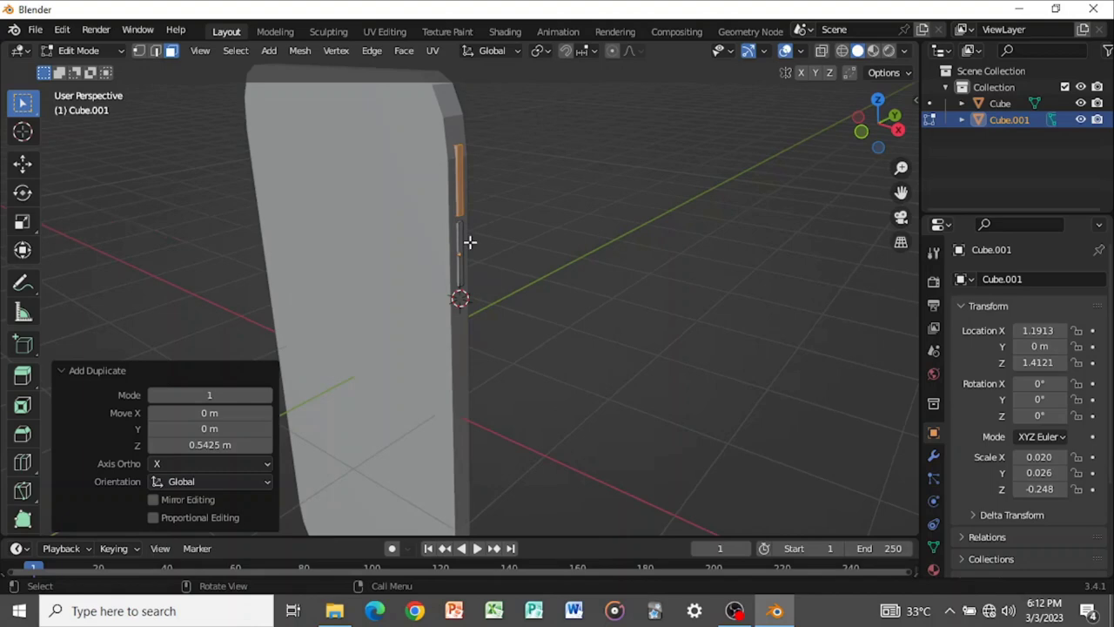
# Select both button meshes, lower them about 0.32 m along Z, and return to Object Mode
pyautogui.press('l')
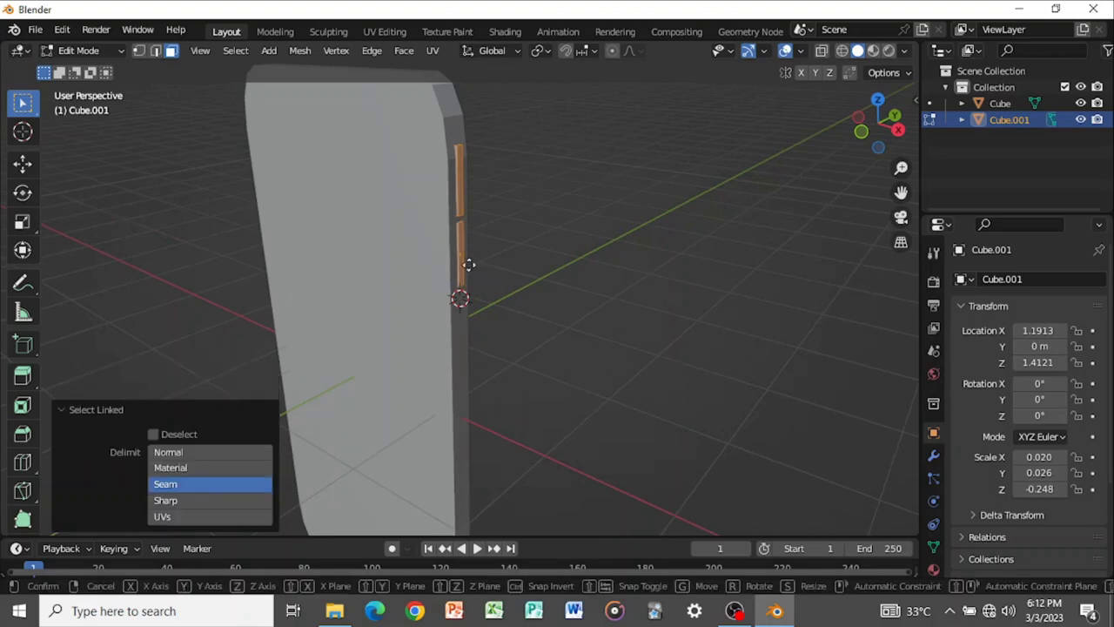
pyautogui.press('g')
pyautogui.press('z')
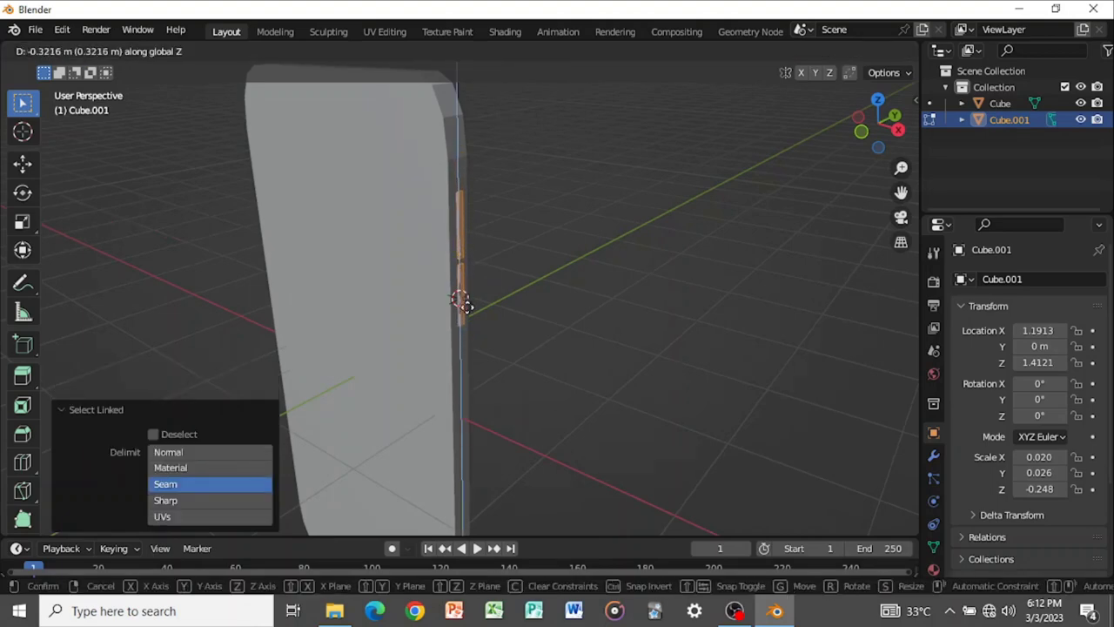
pyautogui.click(466, 305)
pyautogui.press('Tab')
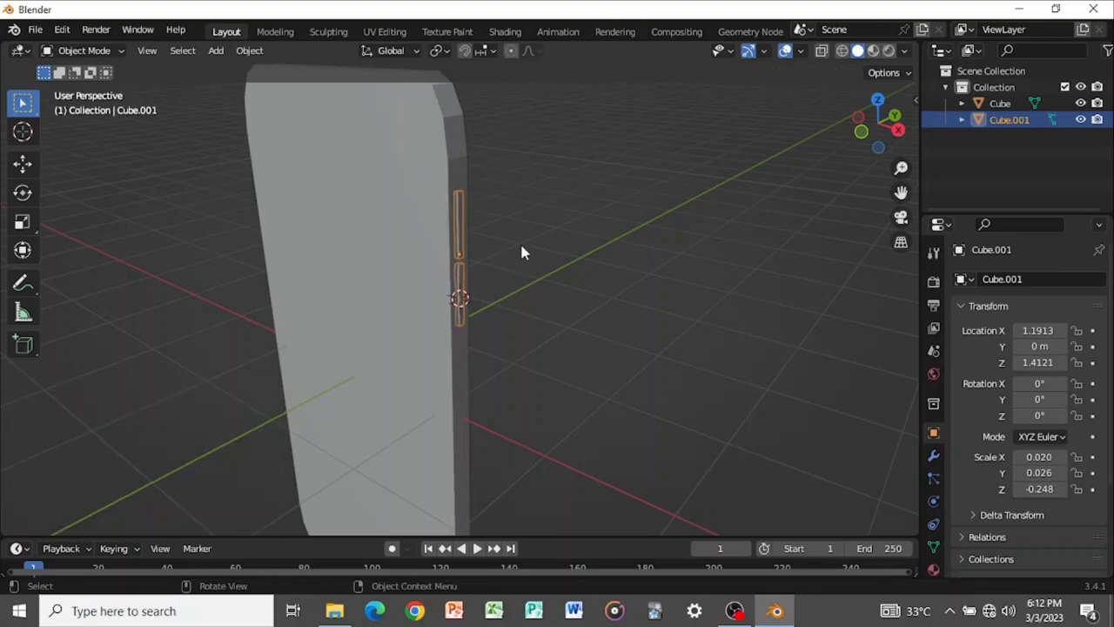
# Shorten the pair of side buttons along Z to a scale of about -0.185
pyautogui.press('s')
pyautogui.press('z')
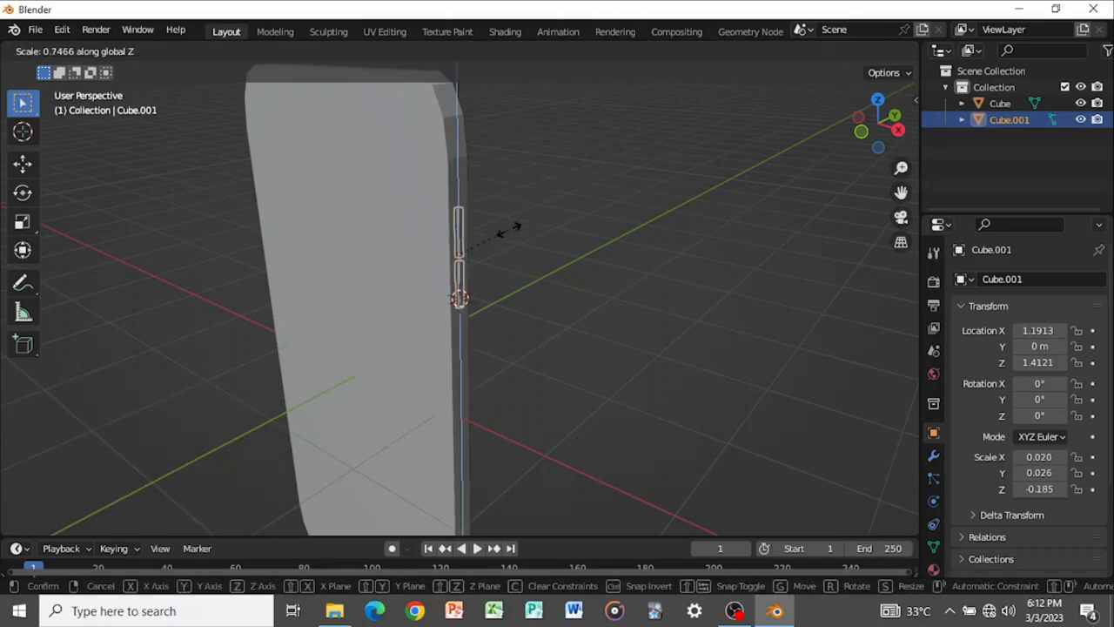
pyautogui.click(508, 226)
pyautogui.moveTo(508, 226); pyautogui.dragTo(461, 217, button='middle')
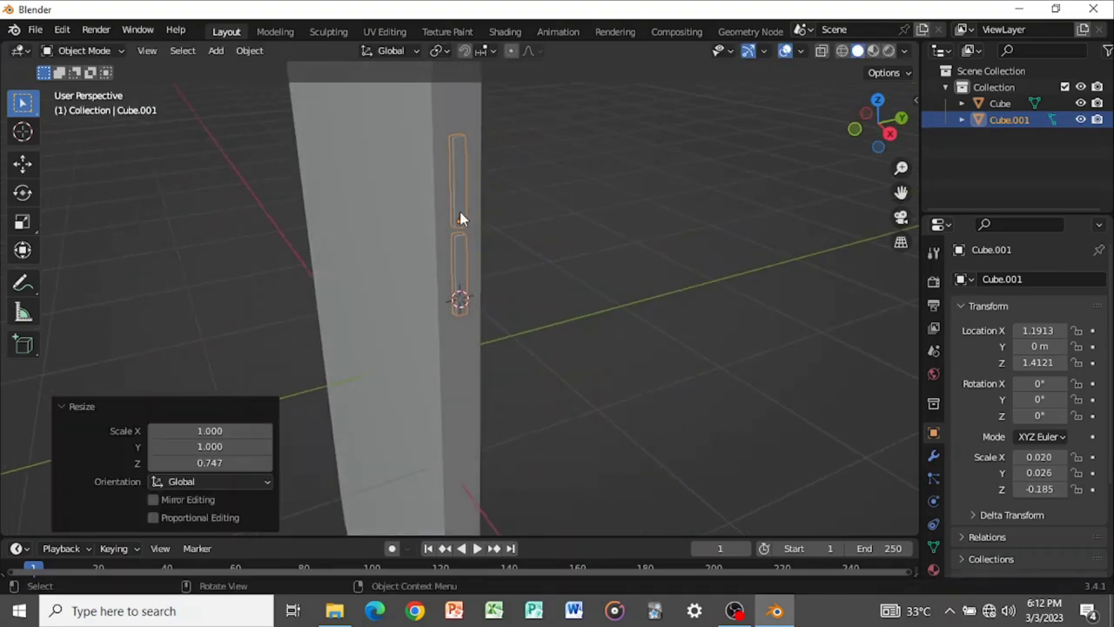
# In Edit Mode, select only the upper button's linked mesh and raise it about 0.092 m along Z
pyautogui.press('Tab')
pyautogui.press('l')
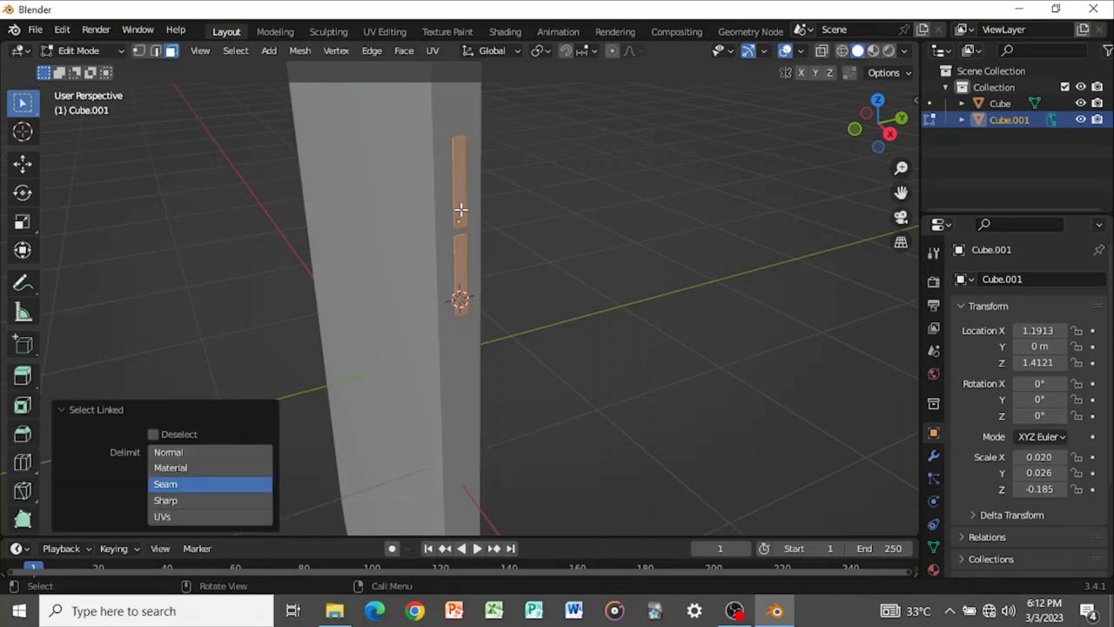
pyautogui.hotkey('alt', 'a')
pyautogui.press('l')
pyautogui.press('g')
pyautogui.press('z')
pyautogui.click(486, 189)
# Narrow the upper button along Y by a factor of about 0.6 and return to Object Mode
pyautogui.press('s')
pyautogui.press('x')
pyautogui.press('y')
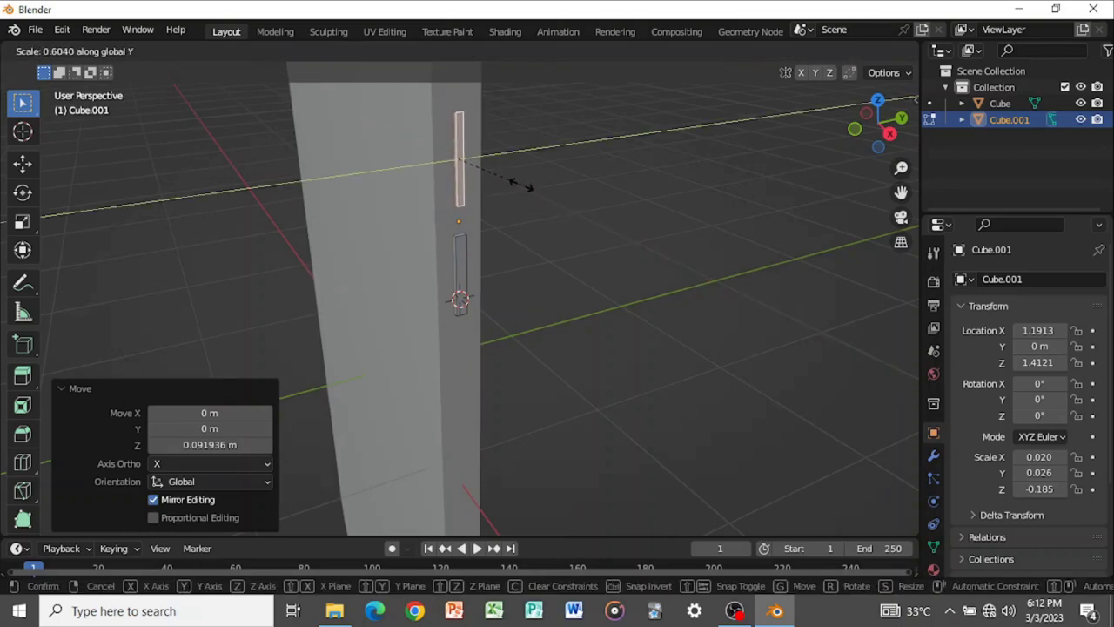
pyautogui.click(517, 182)
pyautogui.press('Tab')
pyautogui.moveTo(493, 207); pyautogui.dragTo(543, 216, button='middle')
pyautogui.moveTo(562, 244); pyautogui.dragTo(486, 181, button='middle')
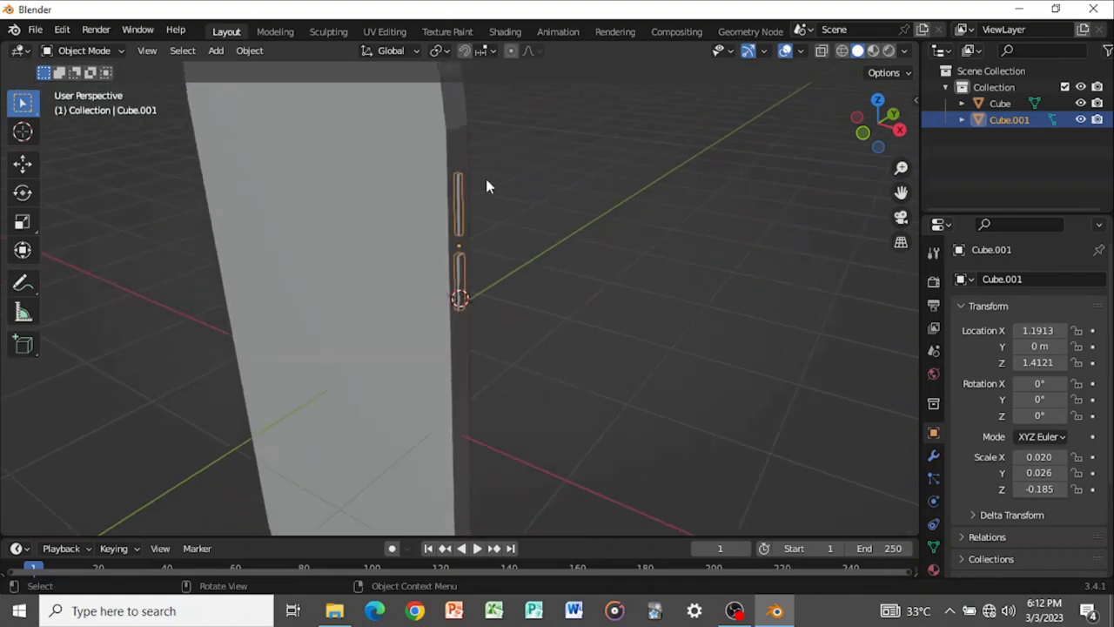
# From the front view, duplicate the upper button's mesh about -2.379 m along X onto the opposite side, then return to Object Mode
pyautogui.press('Tab')
pyautogui.click(864, 133)
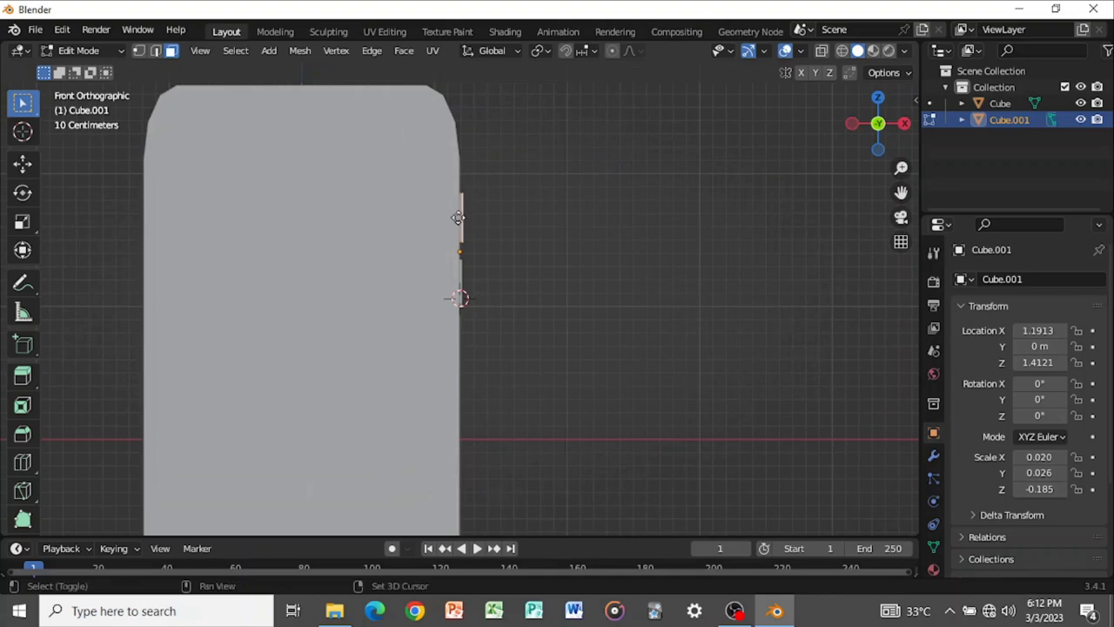
pyautogui.press('g')
pyautogui.press('x')
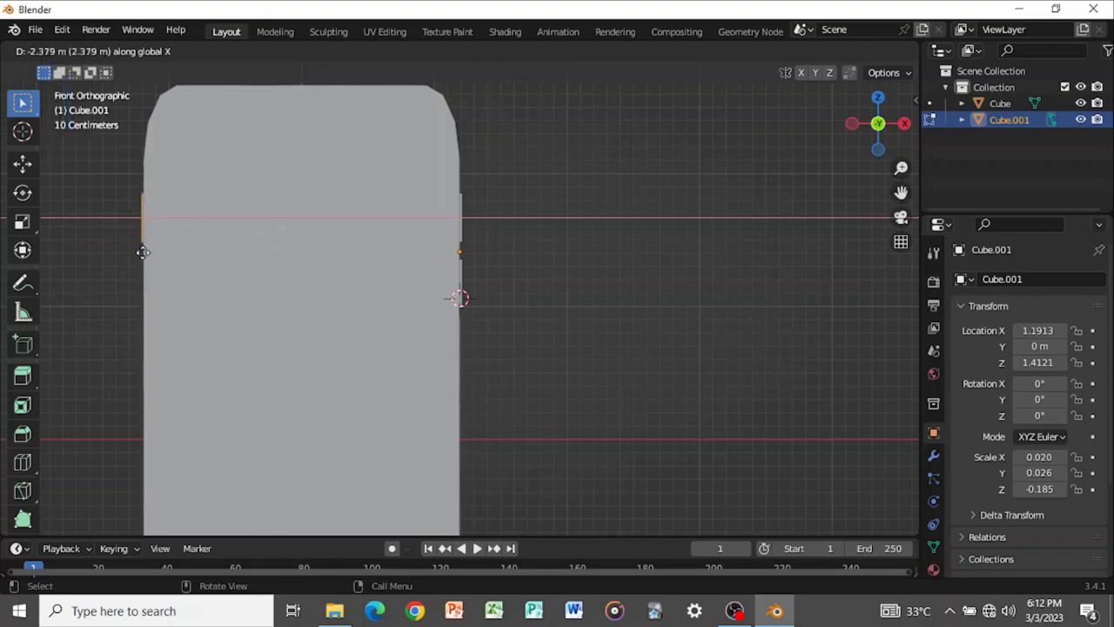
pyautogui.click(143, 252)
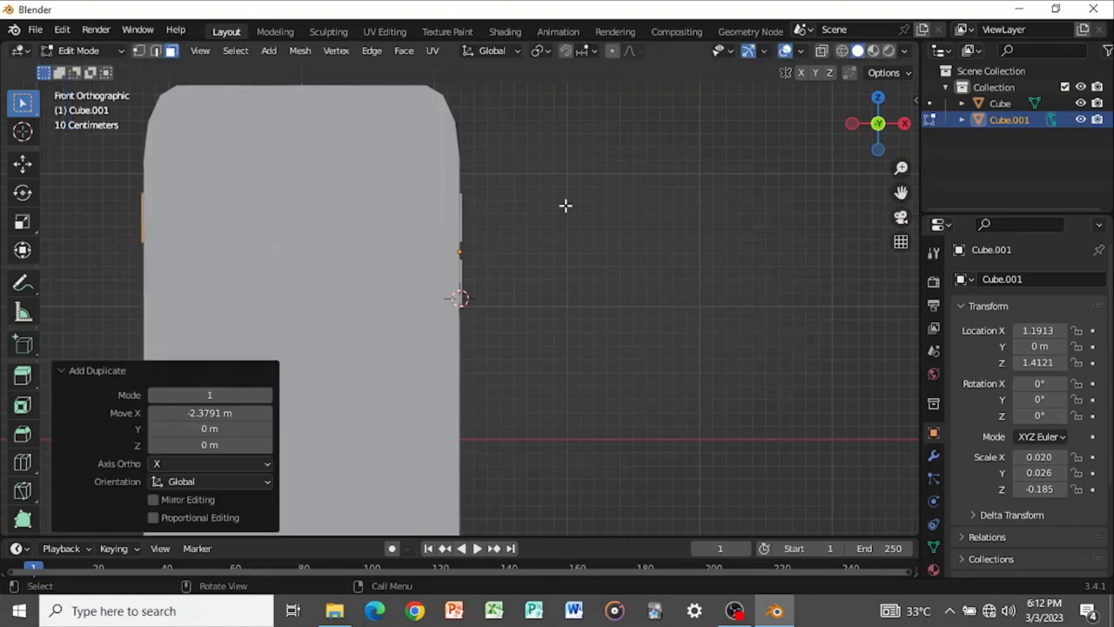
pyautogui.moveTo(531, 236); pyautogui.dragTo(470, 283, button='middle')
pyautogui.press('Tab')
pyautogui.scroll(3, 789, 359)
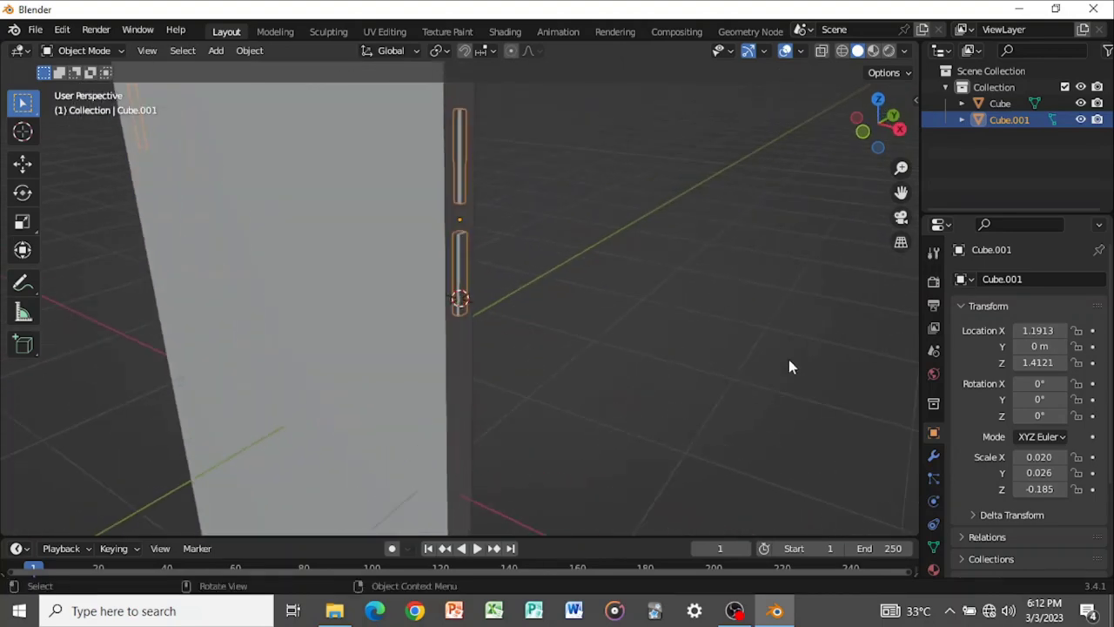
# Add a Bevel modifier to the side buttons with a 0.05 m amount and 4 segments, then deselect the buttons
pyautogui.click(934, 457)
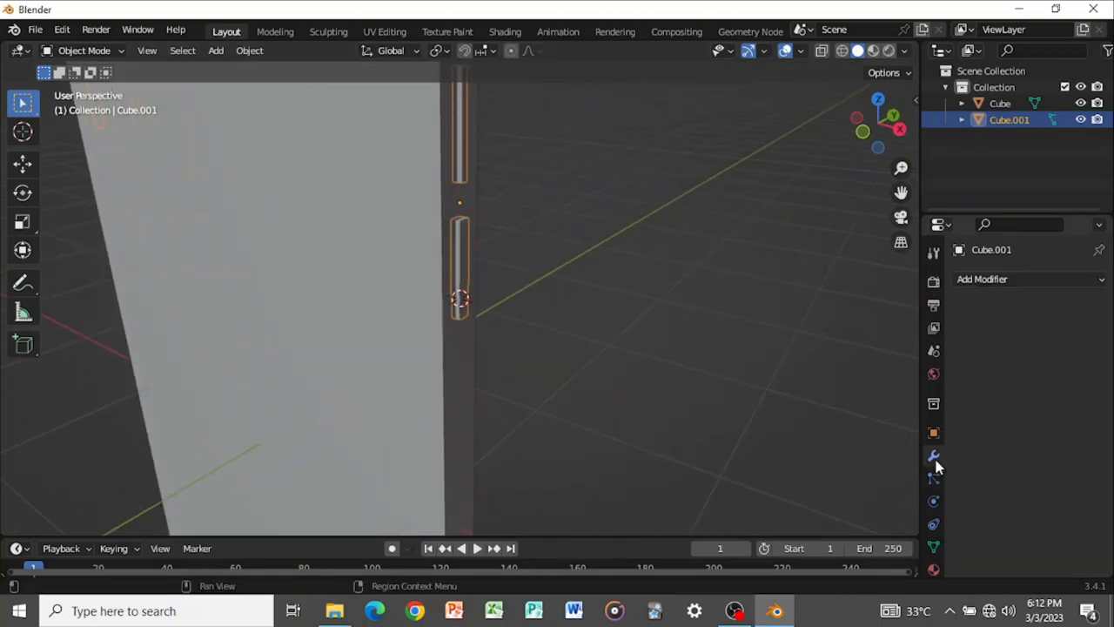
pyautogui.click(1012, 281)
pyautogui.click(788, 339)
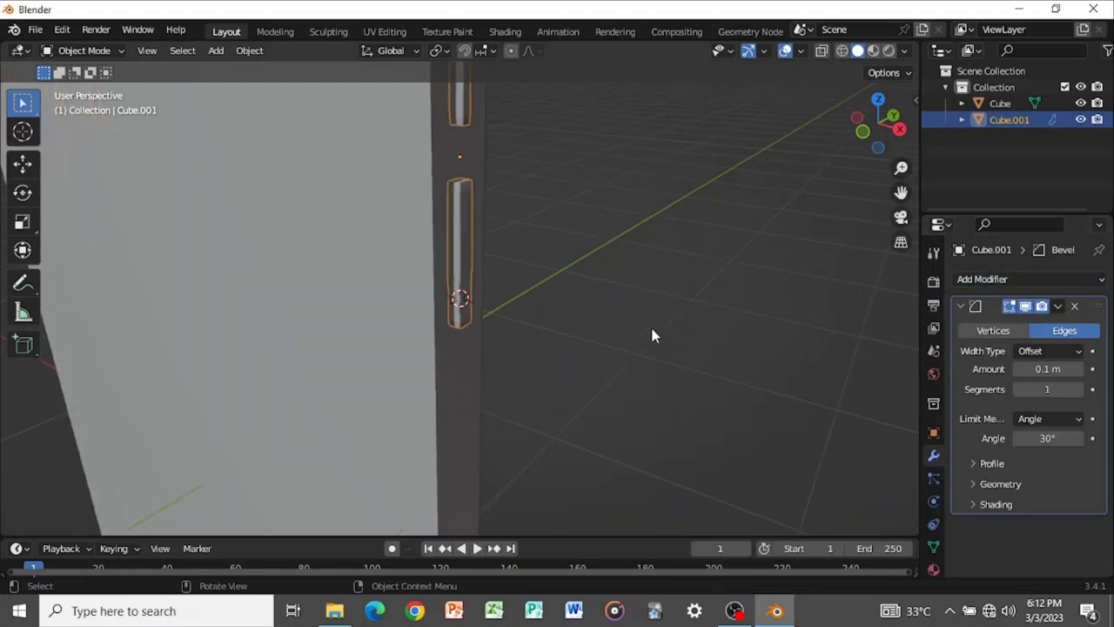
pyautogui.scroll(2, 653, 335)
pyautogui.moveTo(1044, 369)
pyautogui.mouseDown()
pyautogui.moveTo(1071, 368)
pyautogui.moveTo(1014, 369)
pyautogui.moveTo(1044, 388)
pyautogui.mouseUp()
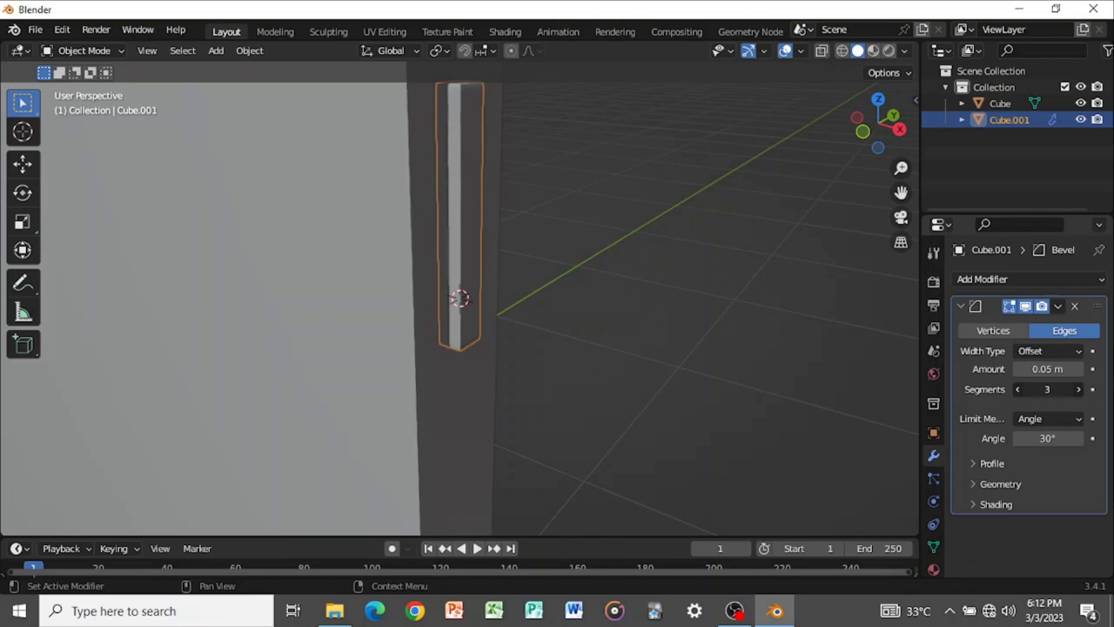
pyautogui.moveTo(720, 340); pyautogui.dragTo(452, 377, button='middle')
pyautogui.rightClick(628, 261)
pyautogui.click(628, 261)
pyautogui.click(612, 233)
pyautogui.press('Tab')
pyautogui.press('Tab')
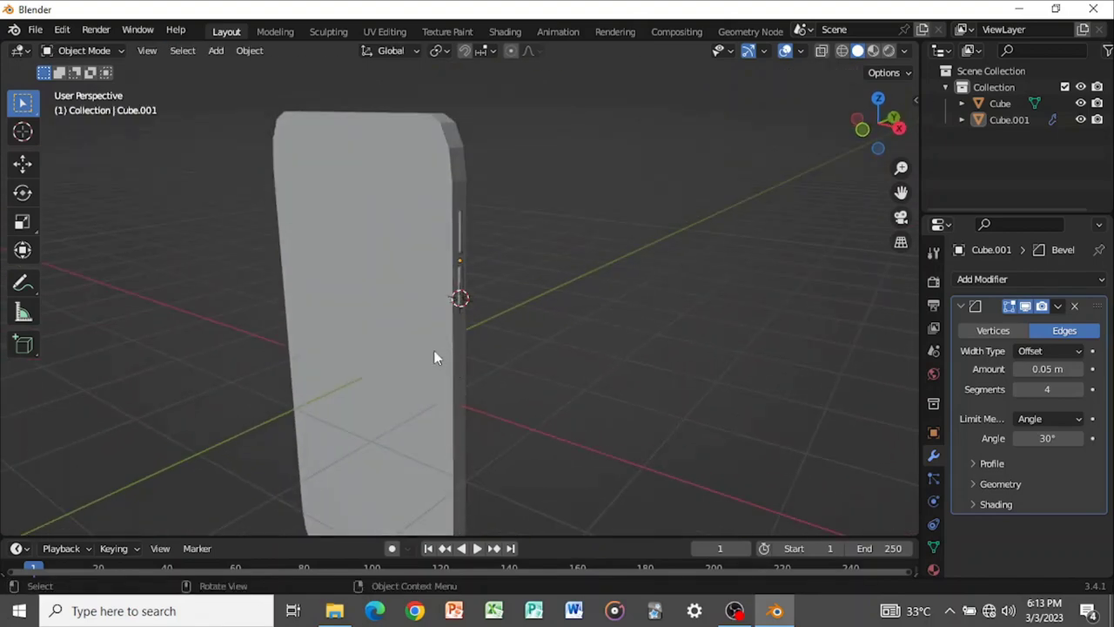
# Select the phone body, enter Edit Mode, and select both the upper and lower large front faces
pyautogui.click(458, 353)
pyautogui.press('Tab')
pyautogui.press('Tab')
pyautogui.press('Tab')
pyautogui.press('Tab')
pyautogui.press('Tab')
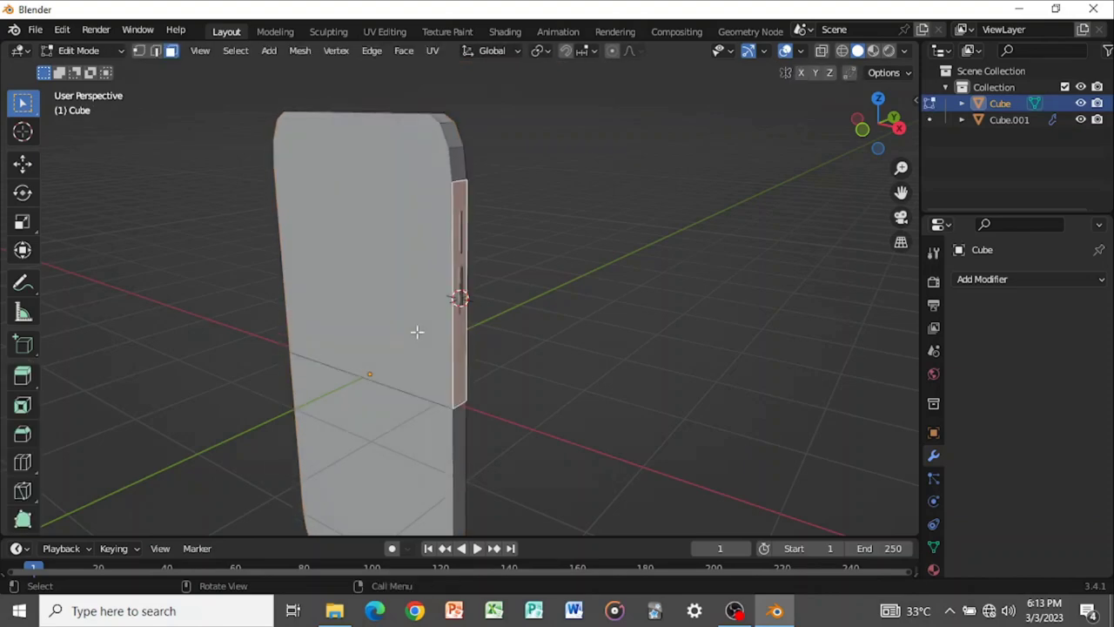
pyautogui.click(417, 331)
pyautogui.moveTo(417, 332); pyautogui.dragTo(450, 379, button='middle')
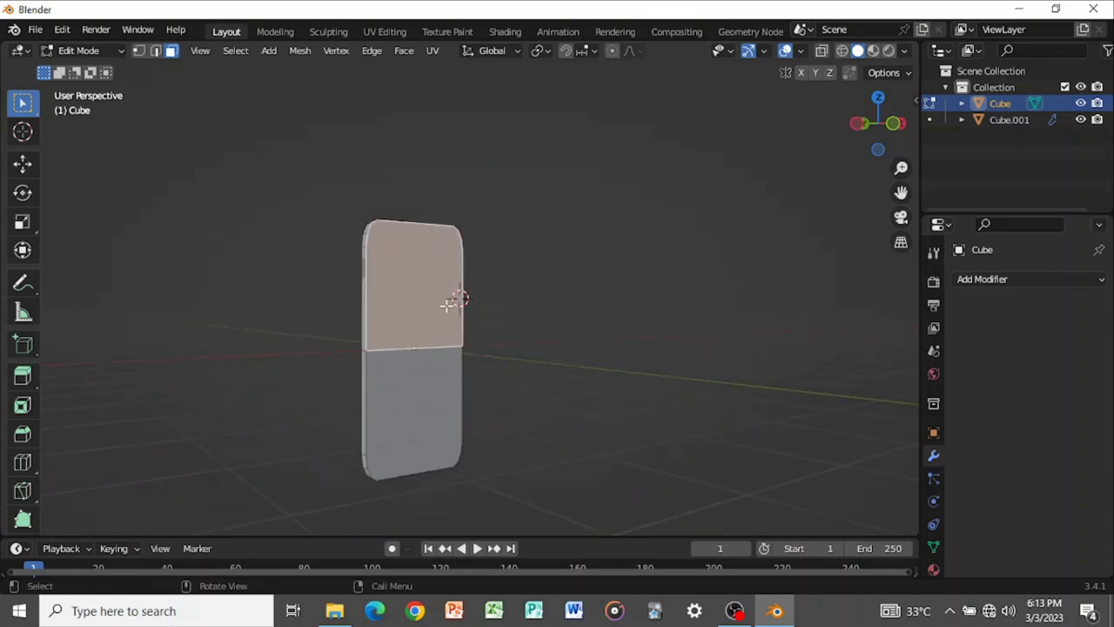
pyautogui.keyDown('shift'); pyautogui.click(410, 395); pyautogui.keyUp('shift')
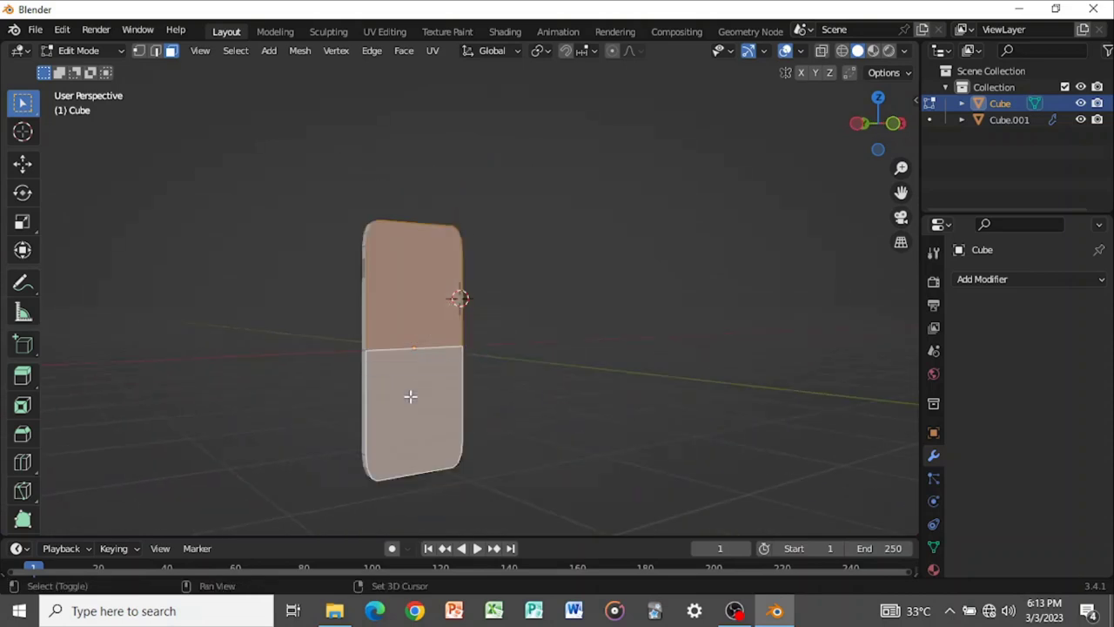
# Inset the two front faces individually with a thickness of about 0.028 m
pyautogui.moveTo(525, 373); pyautogui.dragTo(486, 388, button='middle')
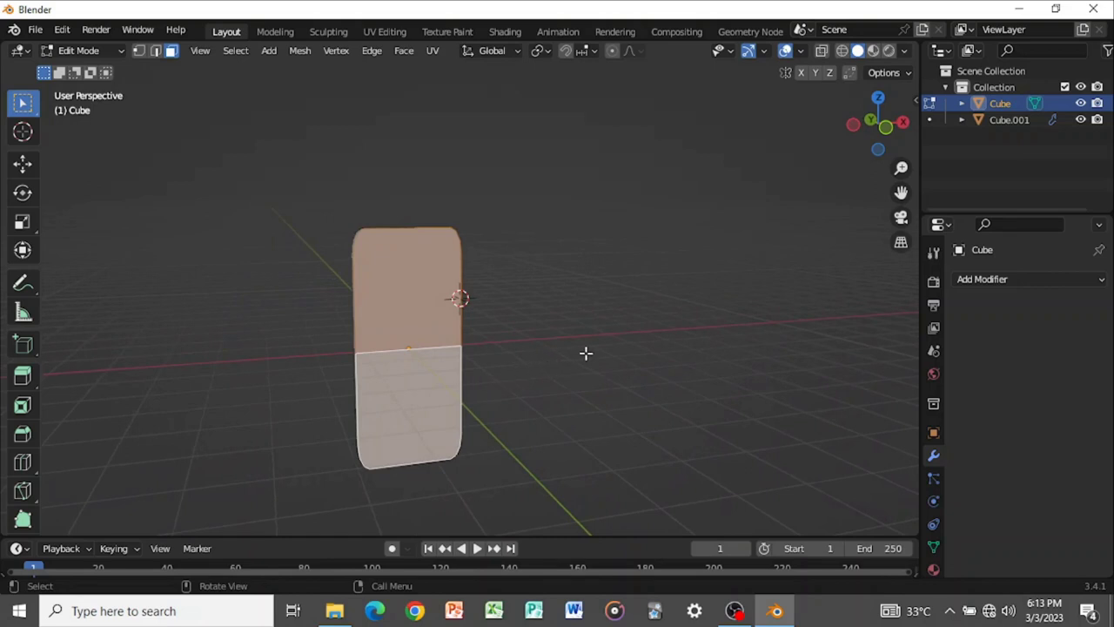
pyautogui.press('i')
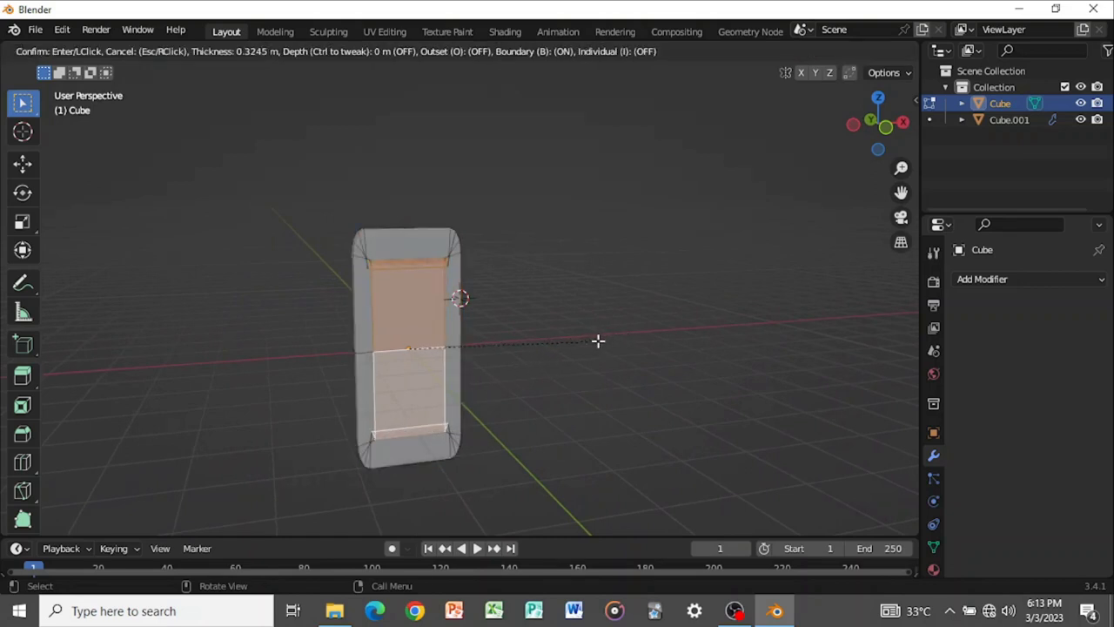
pyautogui.press('i')
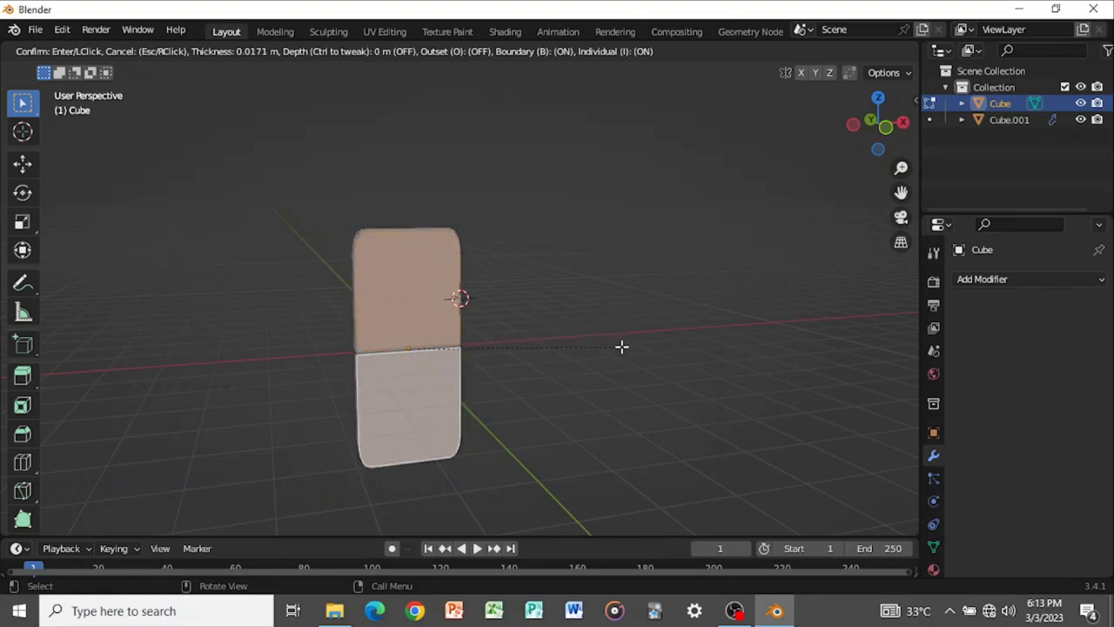
pyautogui.click(621, 346)
pyautogui.moveTo(621, 345); pyautogui.dragTo(665, 348, button='middle')
pyautogui.scroll(3, 665, 348)
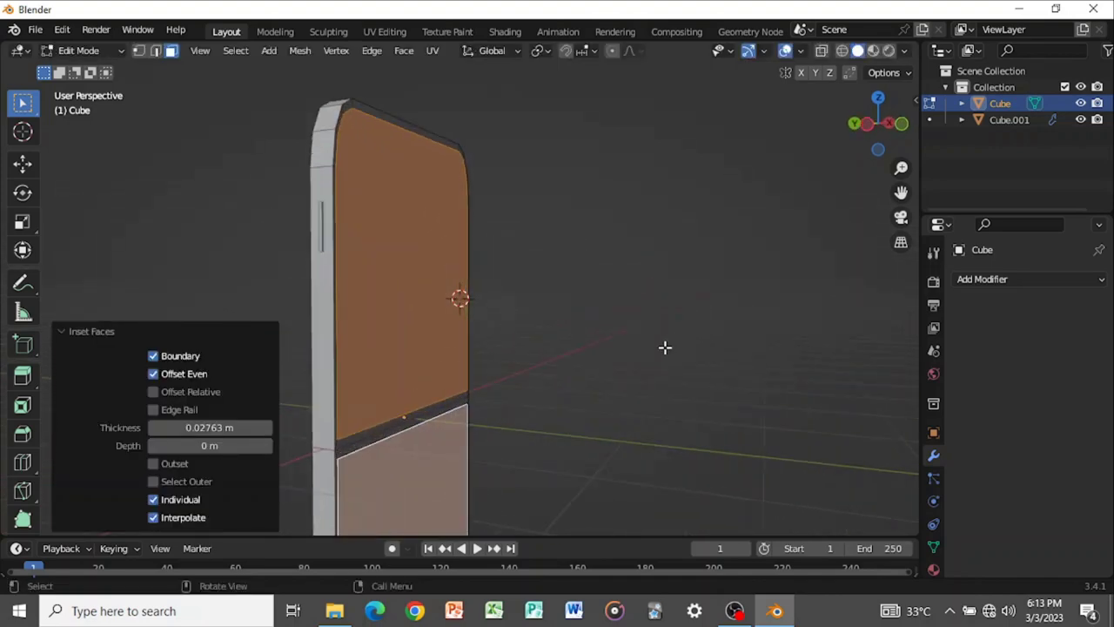
# Extrude the two inset front faces inward by about 0.0285 m and return to Object Mode
pyautogui.press('e')
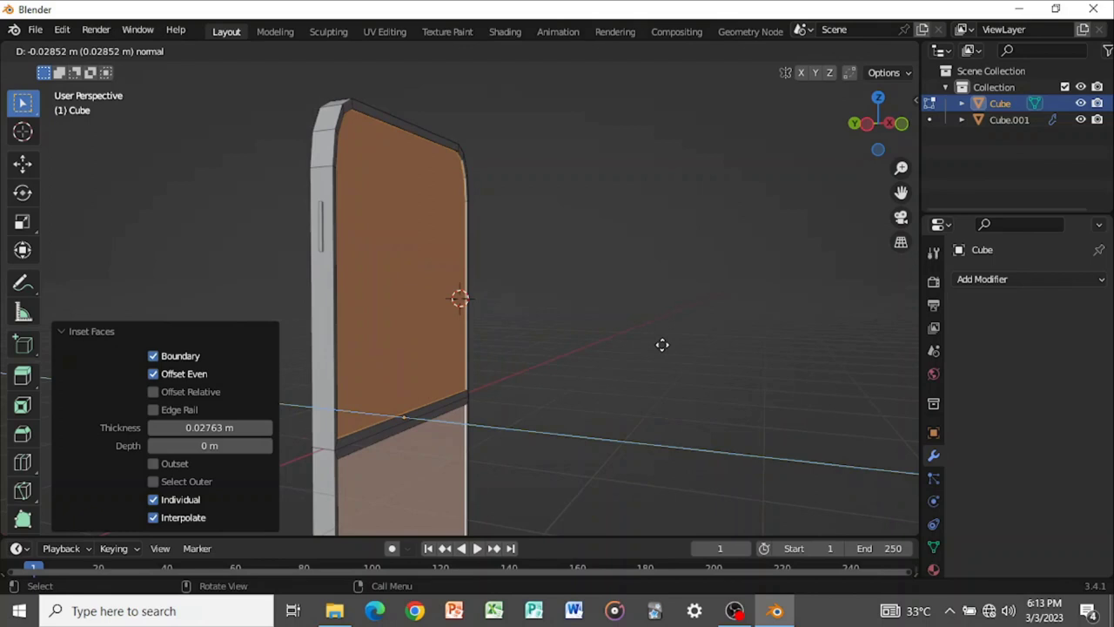
pyautogui.click(662, 345)
pyautogui.moveTo(662, 345); pyautogui.dragTo(569, 363, button='middle')
pyautogui.press('Tab')
pyautogui.press('Tab')
pyautogui.press('Tab')
pyautogui.moveTo(543, 318); pyautogui.dragTo(586, 329, button='middle')
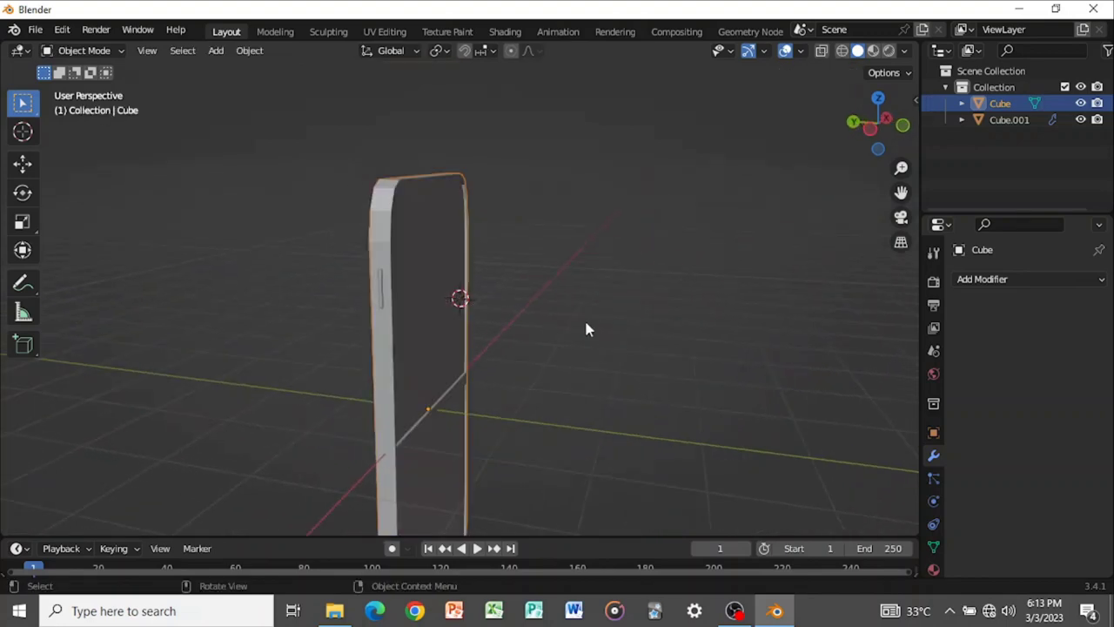
pyautogui.moveTo(511, 323); pyautogui.dragTo(709, 336, button='middle')
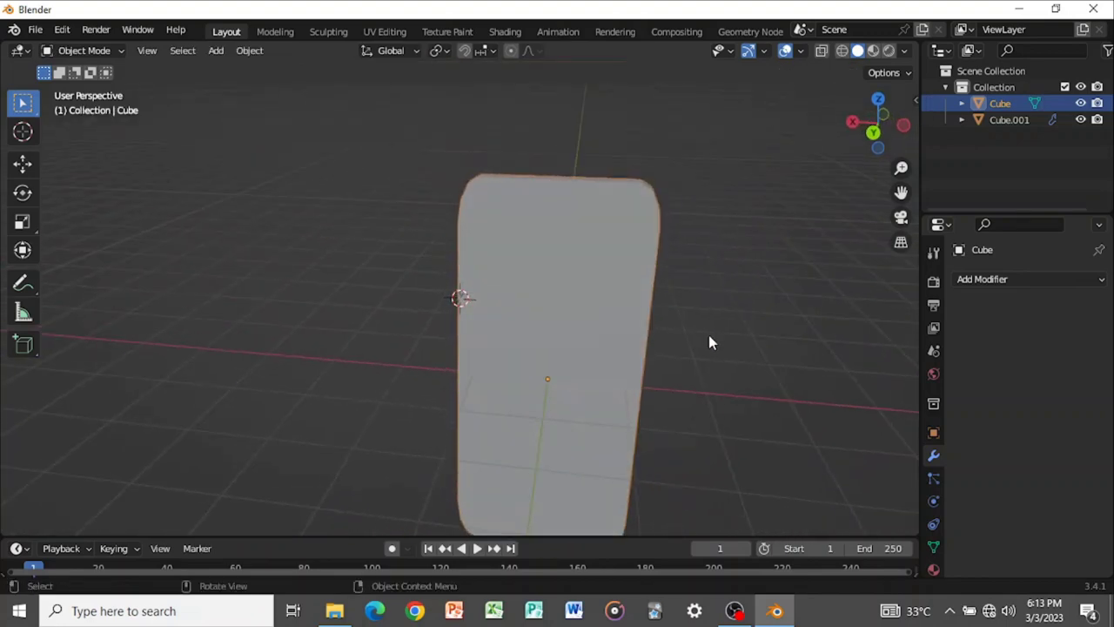
# Enter Edit Mode on the phone body, snap the 3D cursor to its upper back face, and return to Object Mode
pyautogui.press('Tab')
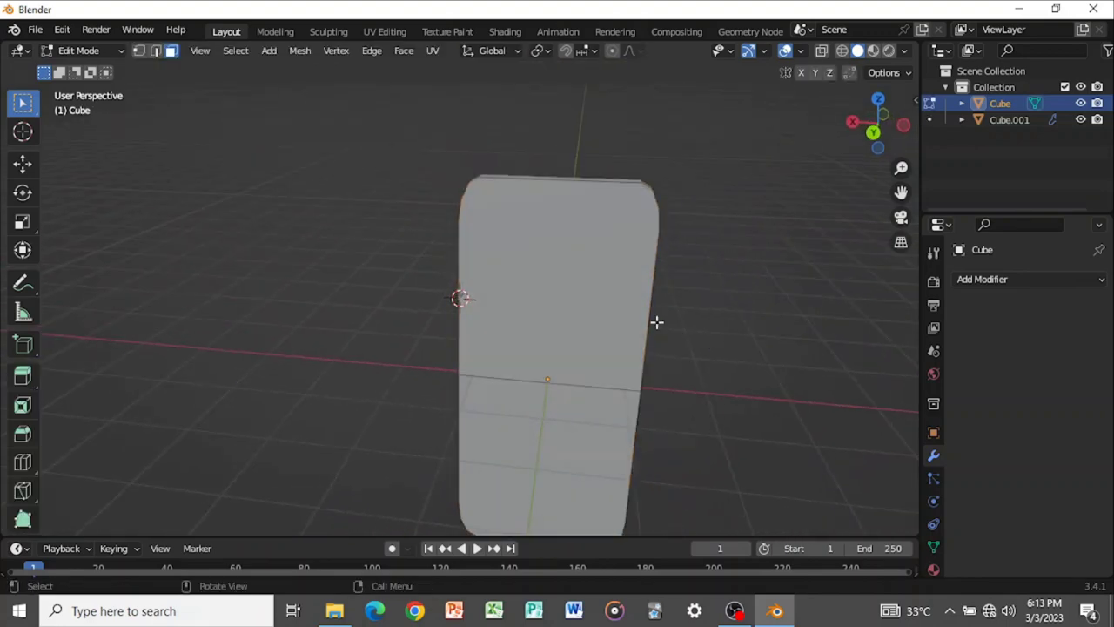
pyautogui.click(576, 306)
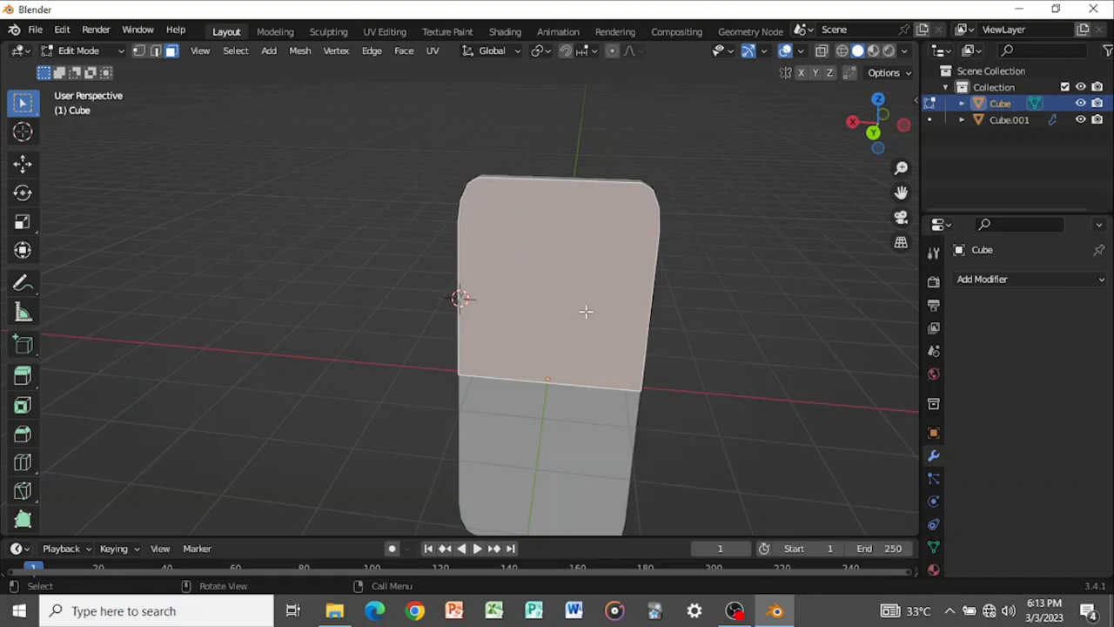
pyautogui.hotkey('shift', 's')
pyautogui.hotkey('shift', 's')
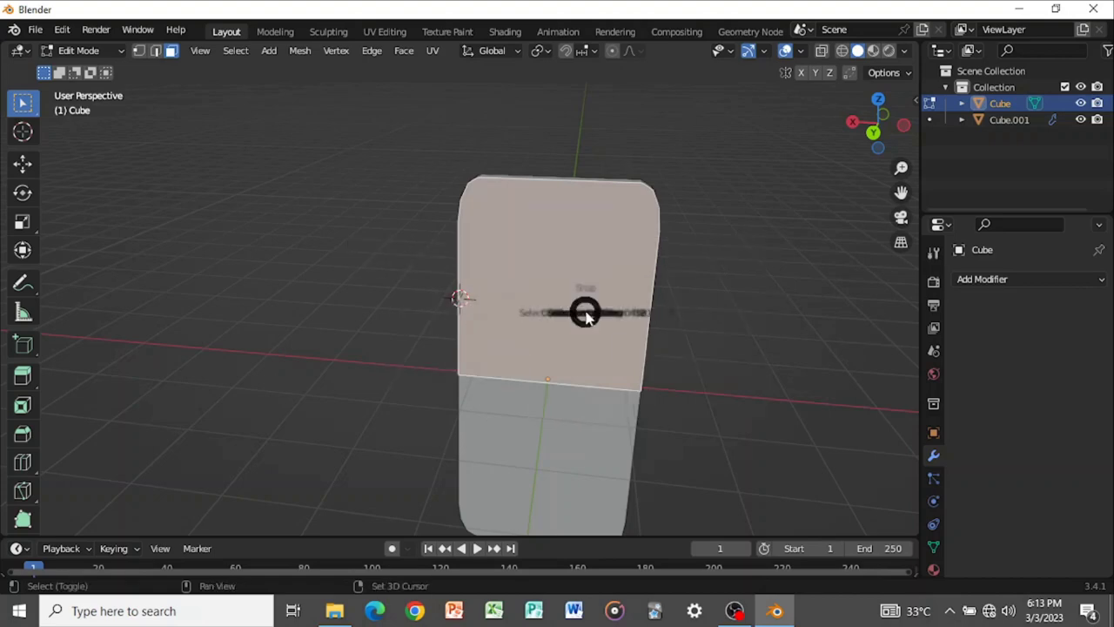
pyautogui.press('2')
pyautogui.press('Tab')
pyautogui.scroll(-2, 586, 311)
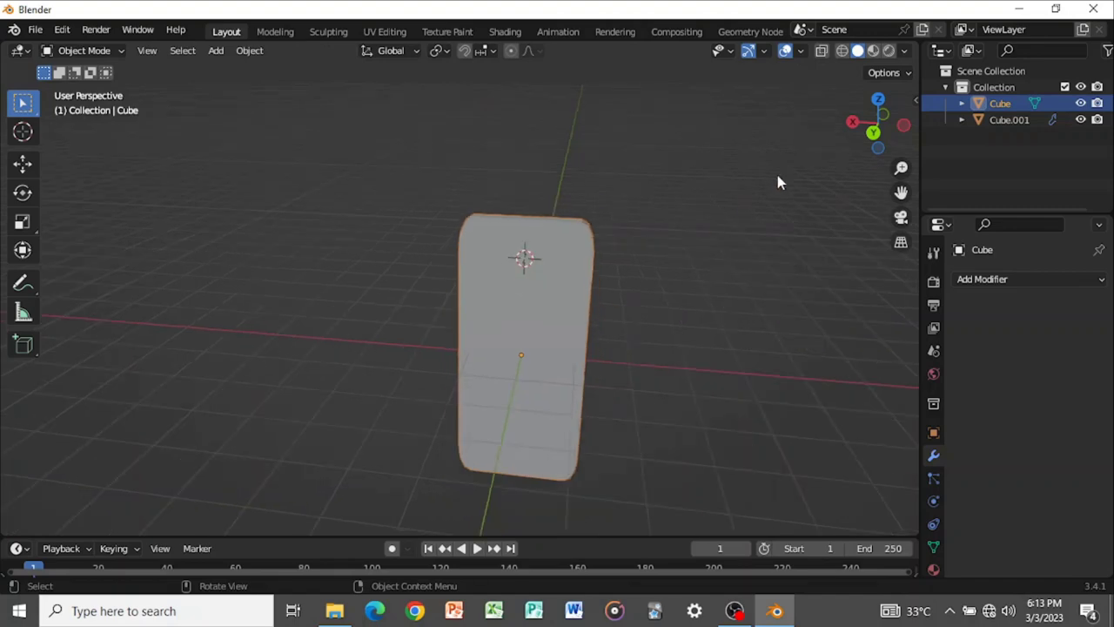
# Add a circle mesh at the 3D cursor with a 90° X rotation and a 0.3 m radius
pyautogui.moveTo(833, 165); pyautogui.dragTo(705, 291, button='middle')
pyautogui.hotkey('shift', 'a')
pyautogui.moveTo(702, 265)
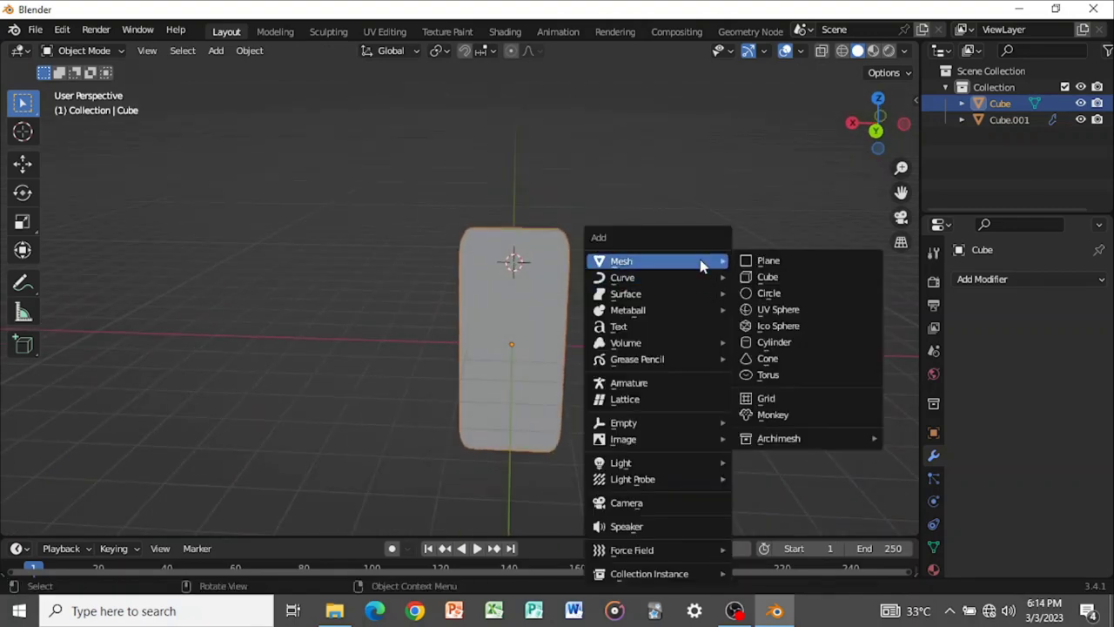
pyautogui.click(745, 292)
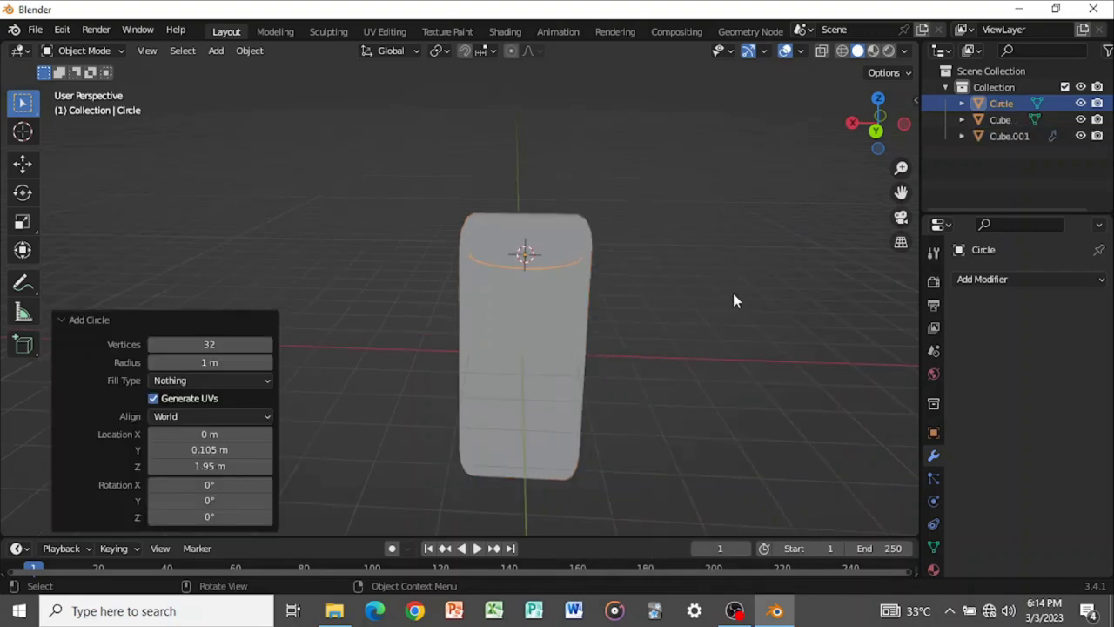
pyautogui.scroll(3, 733, 292)
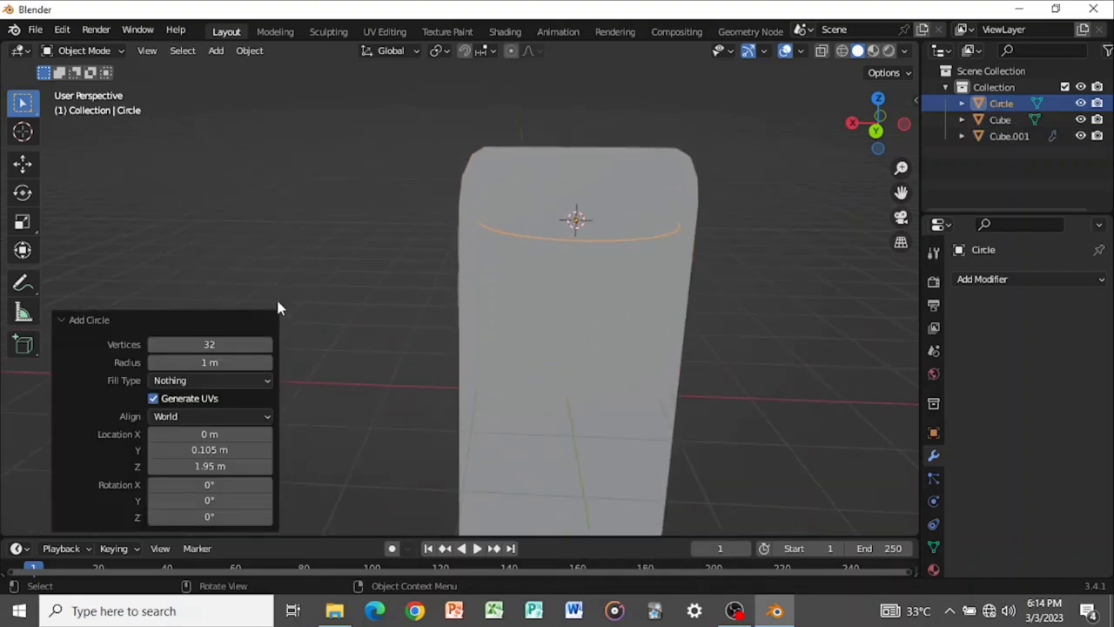
pyautogui.click(201, 484)
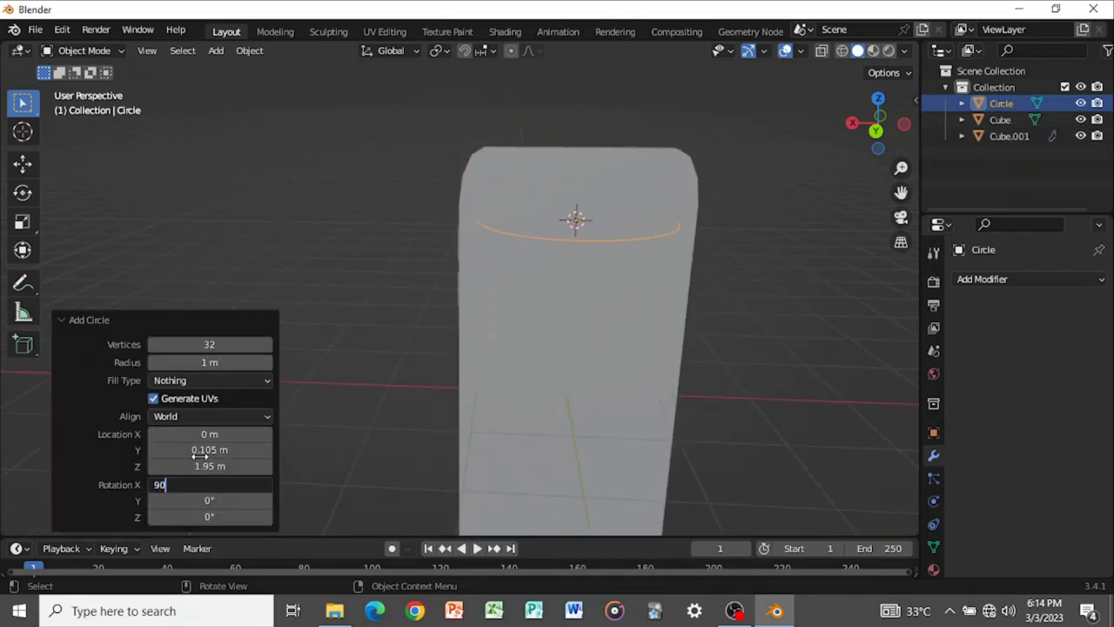
pyautogui.write('90')
pyautogui.press('Return')
pyautogui.moveTo(240, 362); pyautogui.dragTo(207, 352)
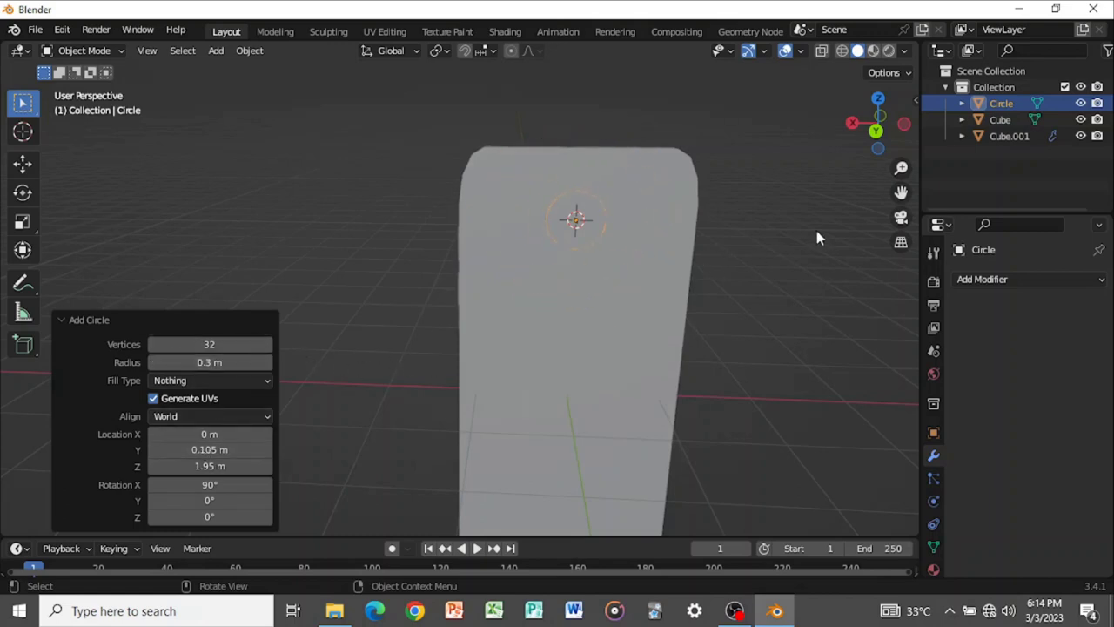
# Look at the phone straight from the back and reduce the circle's radius to 0.15 m
pyautogui.click(875, 131)
pyautogui.scroll(4, 858, 187)
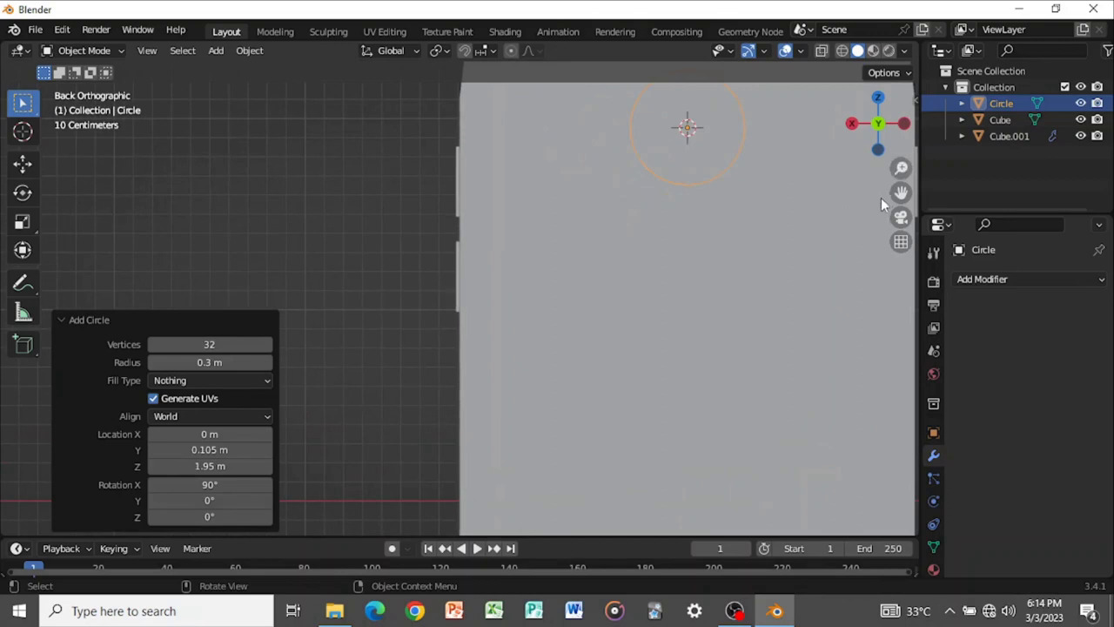
pyautogui.scroll(-2, 881, 202)
pyautogui.moveTo(900, 191); pyautogui.dragTo(671, 252)
pyautogui.scroll(1, 673, 251)
pyautogui.scroll(-1, 677, 256)
pyautogui.moveTo(200, 361); pyautogui.dragTo(189, 361)
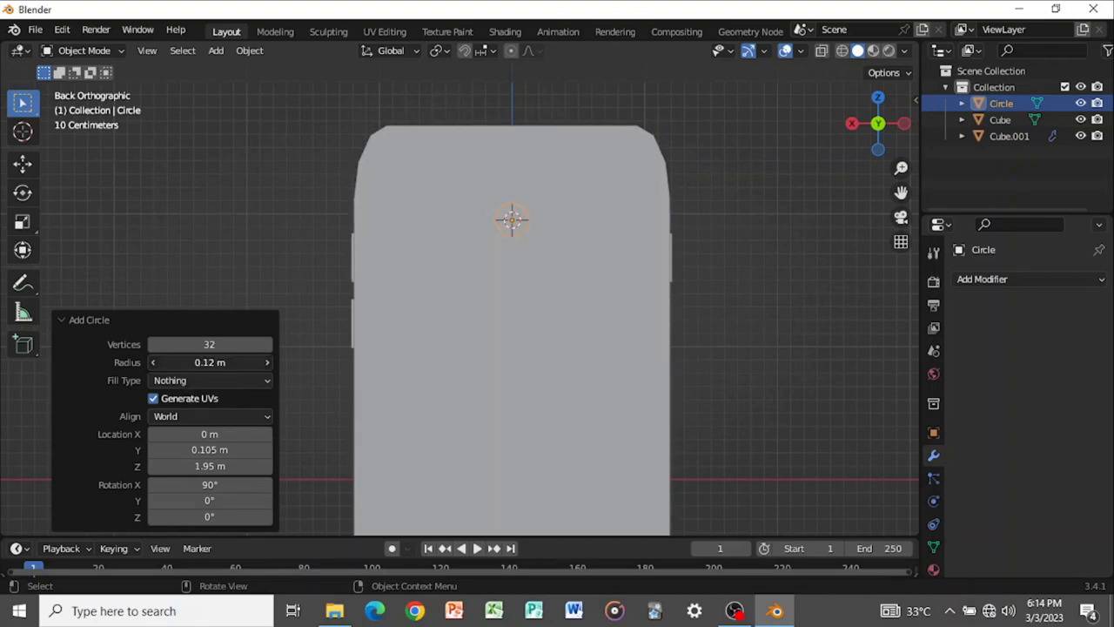
# Move the circle about 0.82 m along X and about 0.1 m up along Z, near the phone's upper back corner
pyautogui.press('g')
pyautogui.press('x')
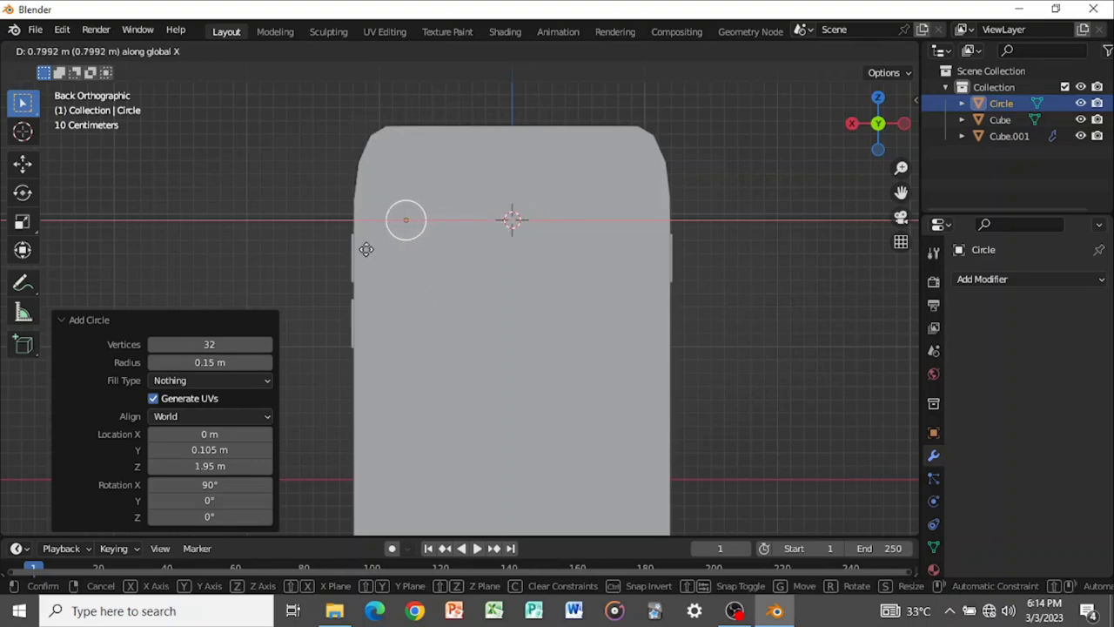
pyautogui.click(366, 253)
pyautogui.press('g')
pyautogui.press('x')
pyautogui.press('z')
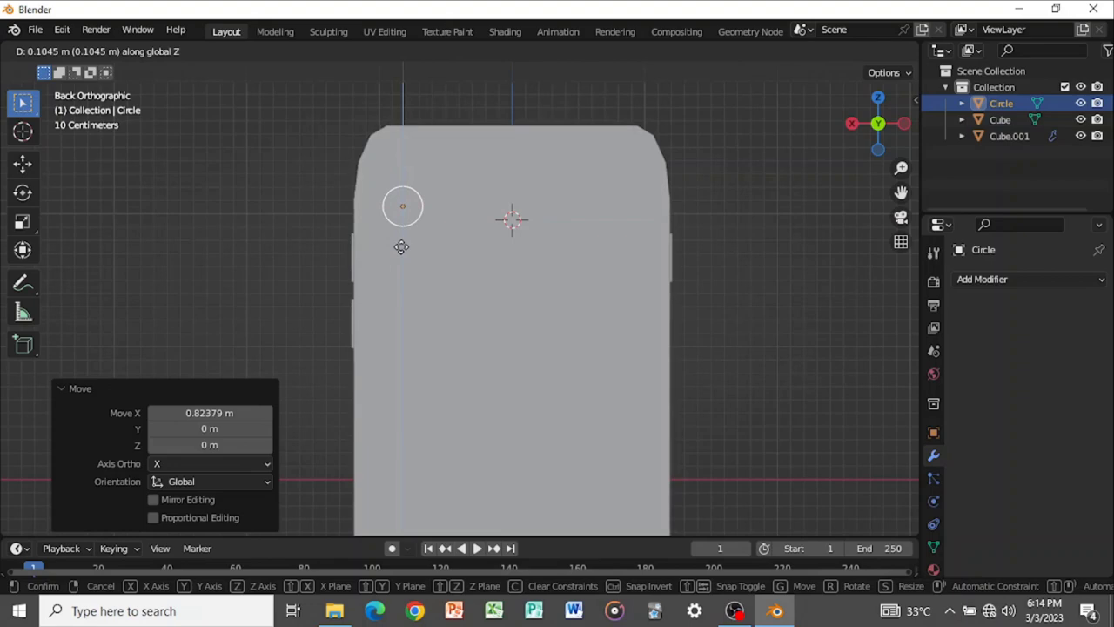
pyautogui.click(414, 245)
# In Edit Mode, extrude the circle in place and scale the new loop to about 0.89 to form a flat ring
pyautogui.press('Tab')
pyautogui.moveTo(419, 244); pyautogui.dragTo(409, 269, button='middle')
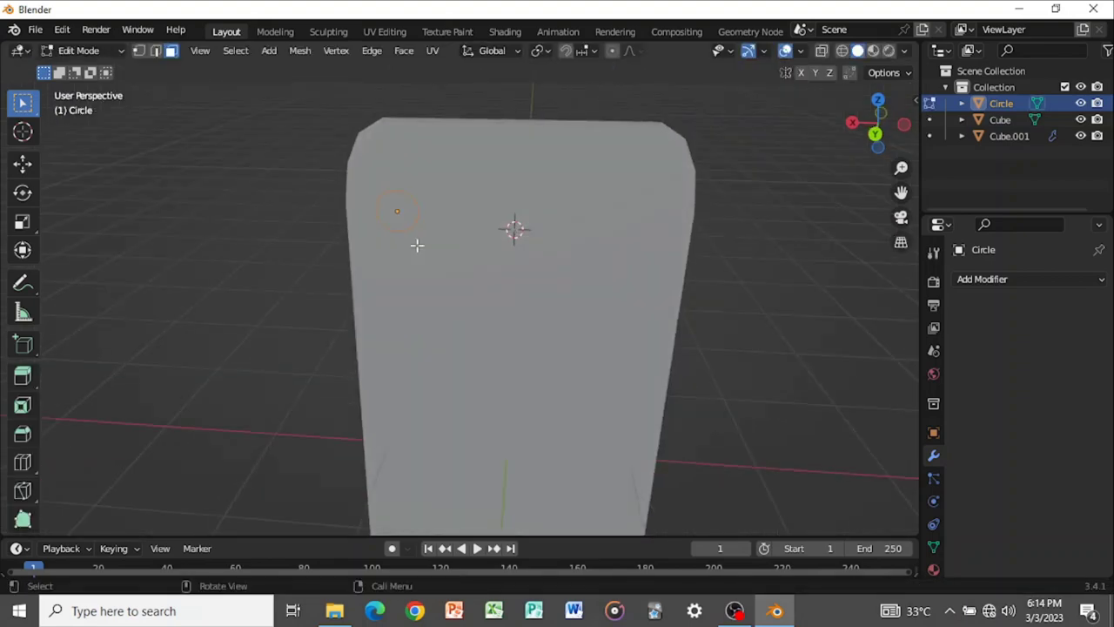
pyautogui.scroll(4, 412, 289)
pyautogui.scroll(-3, 421, 288)
pyautogui.moveTo(416, 222); pyautogui.dragTo(456, 234, button='middle')
pyautogui.press('g')
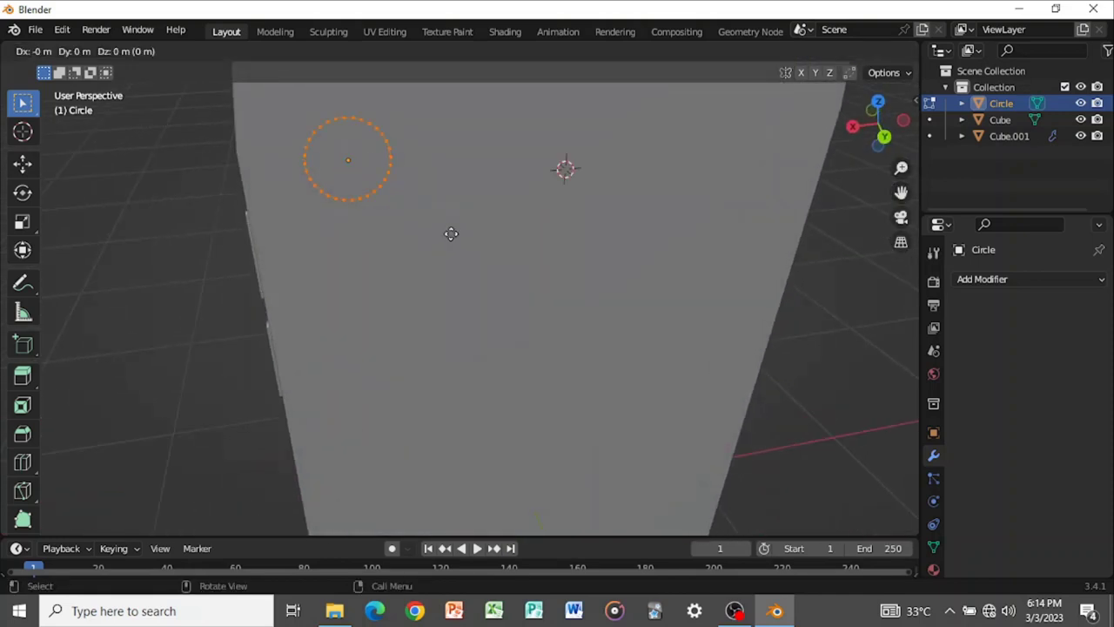
pyautogui.click(451, 233)
pyautogui.press('s')
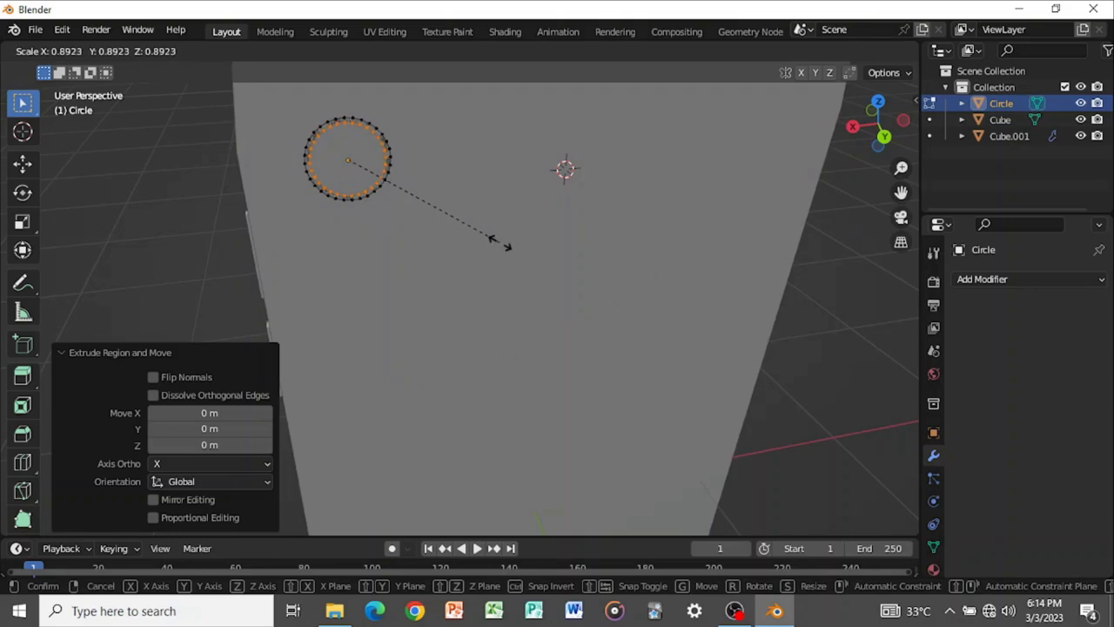
pyautogui.click(497, 244)
# Select the whole flat ring and extrude it about 0.042 m outward from the phone's back, checking it from the side
pyautogui.moveTo(497, 244); pyautogui.dragTo(563, 213, button='middle')
pyautogui.press('a')
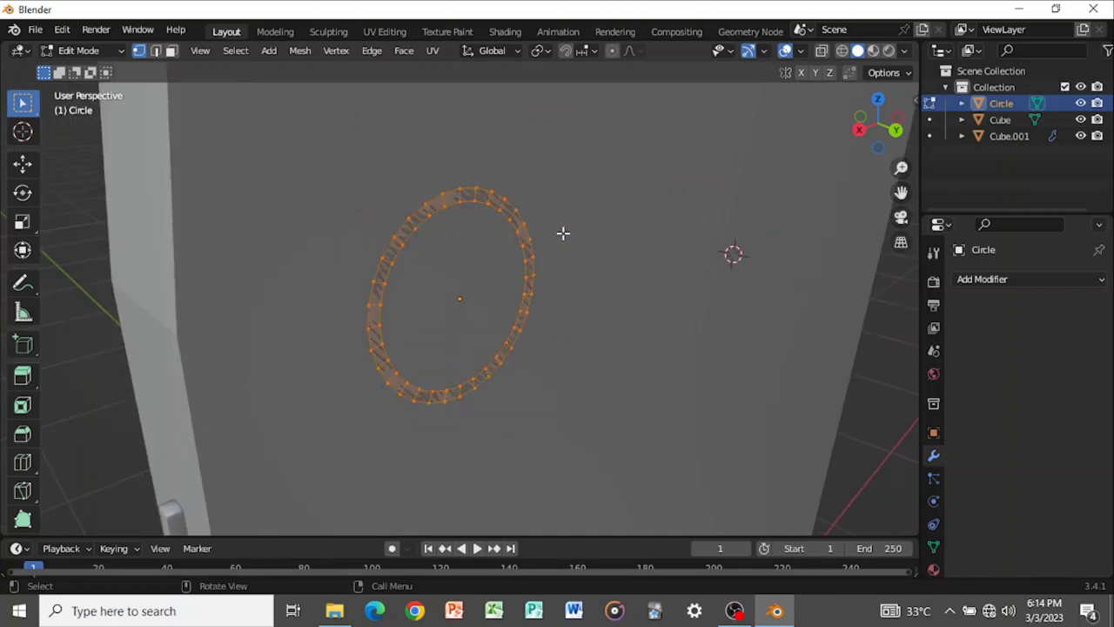
pyautogui.press('e')
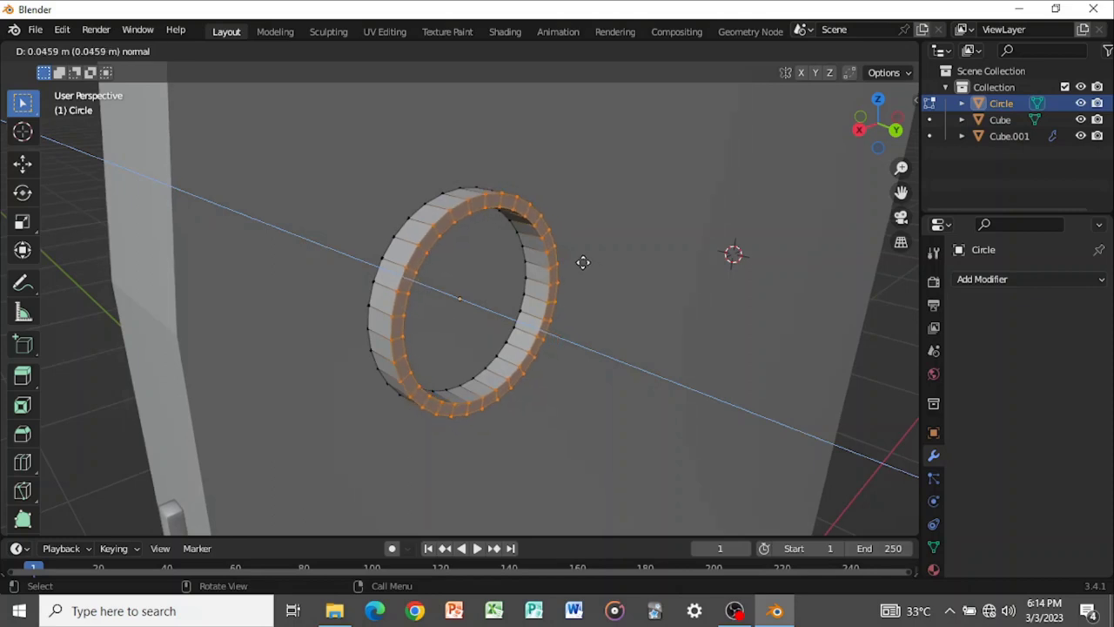
pyautogui.click(583, 261)
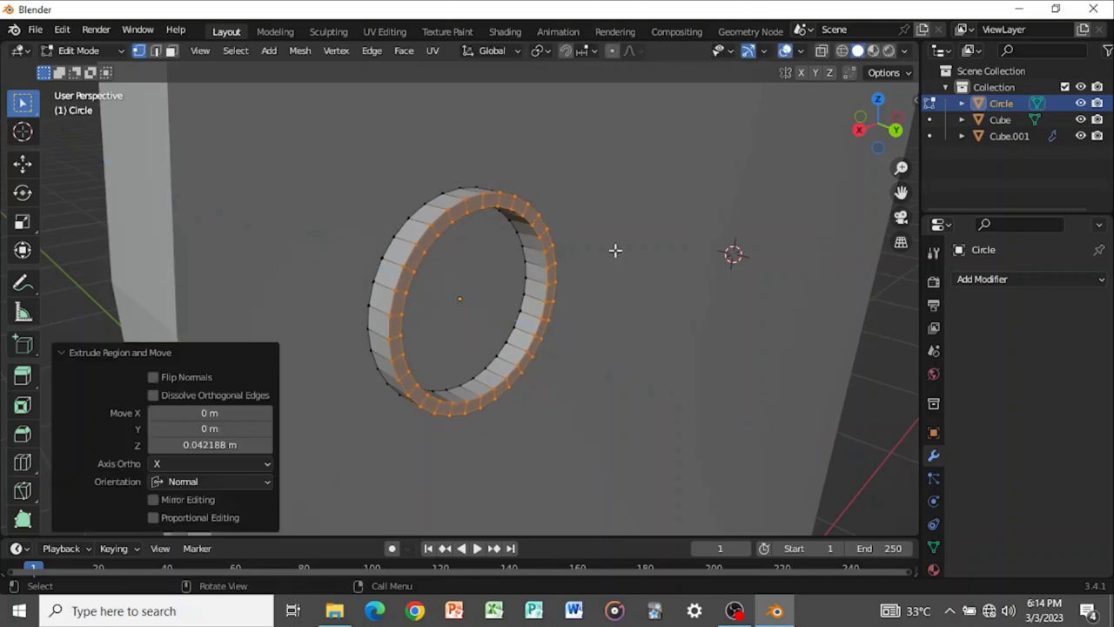
pyautogui.click(859, 136)
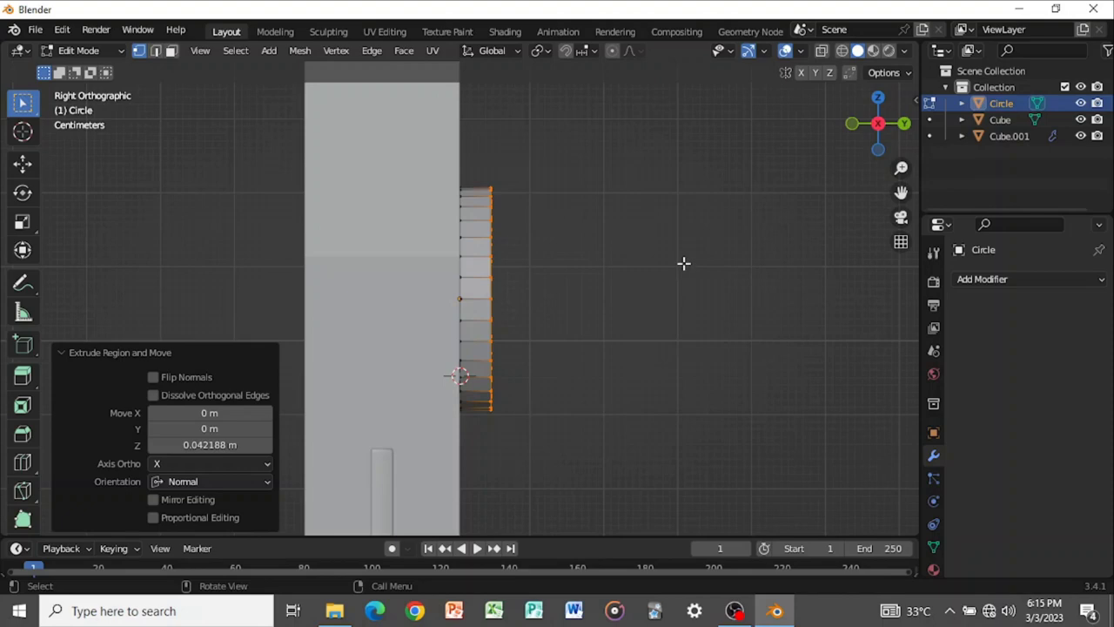
pyautogui.moveTo(685, 261); pyautogui.dragTo(440, 300, button='middle')
# Return to Object Mode and scale the whole camera ring down to about 0.91
pyautogui.press('Tab')
pyautogui.moveTo(547, 310)
pyautogui.mouseDown(button='middle')
pyautogui.moveTo(610, 281)
pyautogui.moveTo(739, 256)
pyautogui.moveTo(739, 276)
pyautogui.moveTo(588, 309)
pyautogui.moveTo(525, 308)
pyautogui.mouseUp(button='middle')
pyautogui.press('Tab')
pyautogui.scroll(4, 543, 307)
pyautogui.press('Tab')
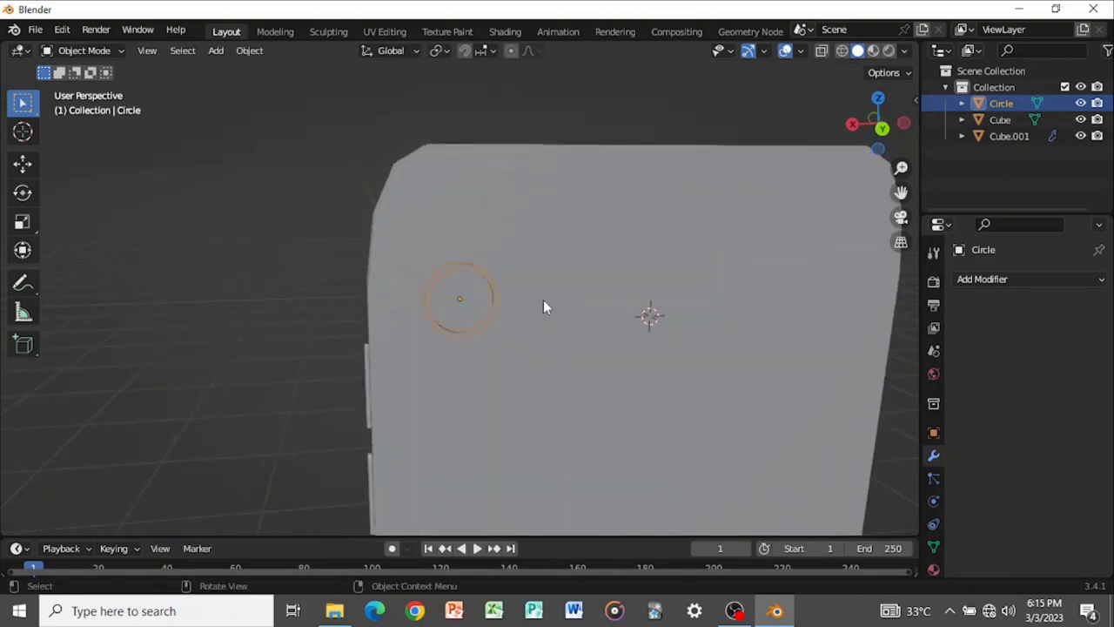
pyautogui.press('s')
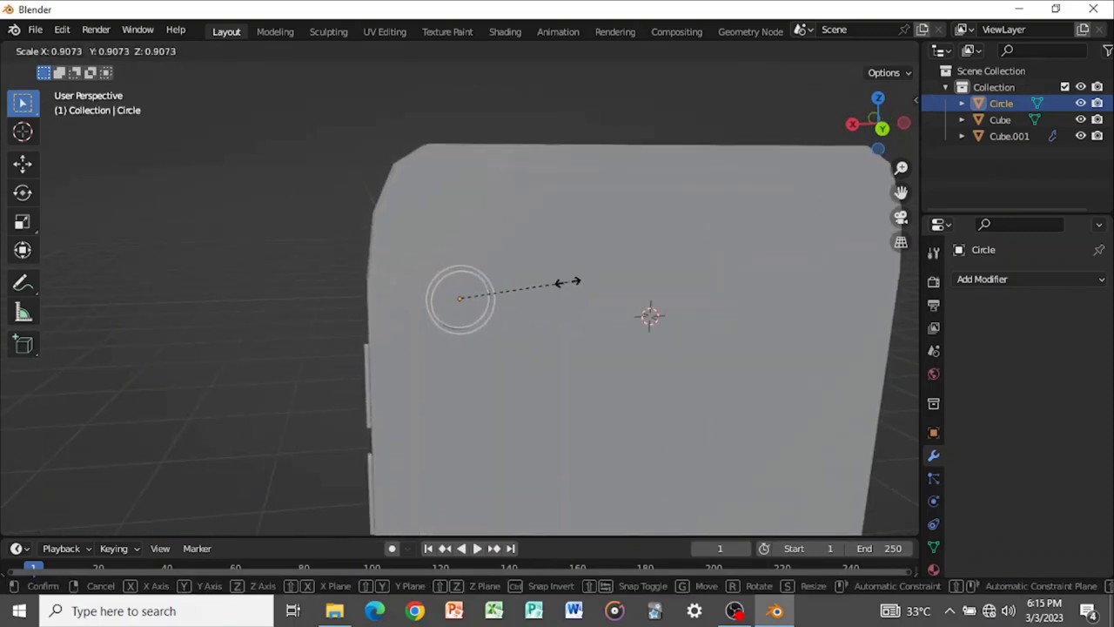
pyautogui.click(567, 282)
# In Edit Mode, move the ring's outer rim about 0.015 m outward along Y
pyautogui.press('Tab')
pyautogui.moveTo(514, 301); pyautogui.dragTo(592, 309, button='middle')
pyautogui.press('g')
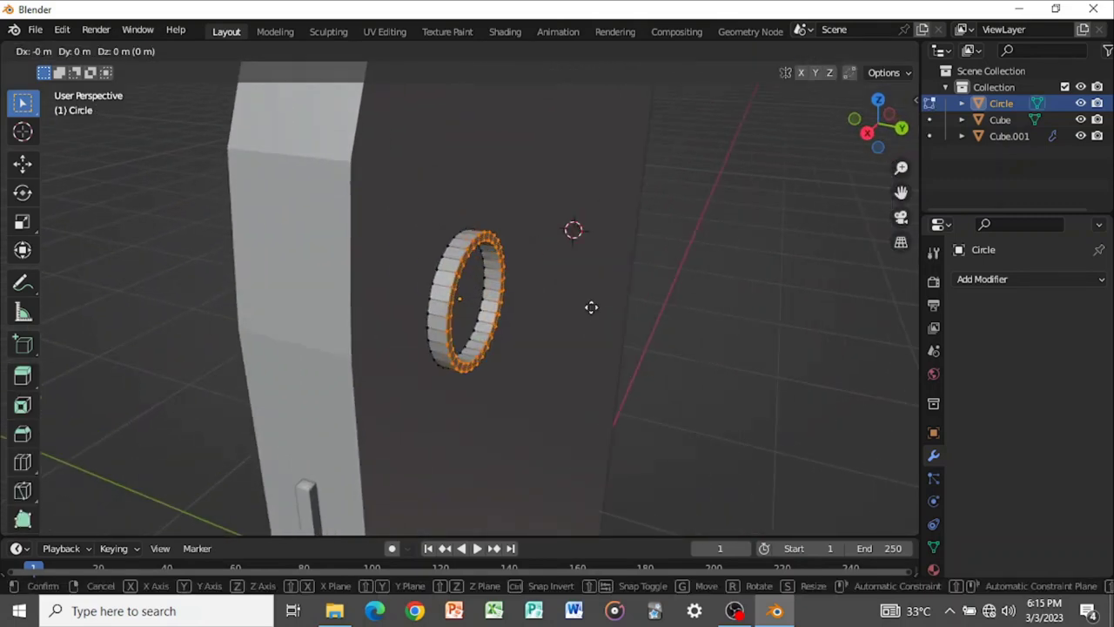
pyautogui.press('y')
pyautogui.click(599, 309)
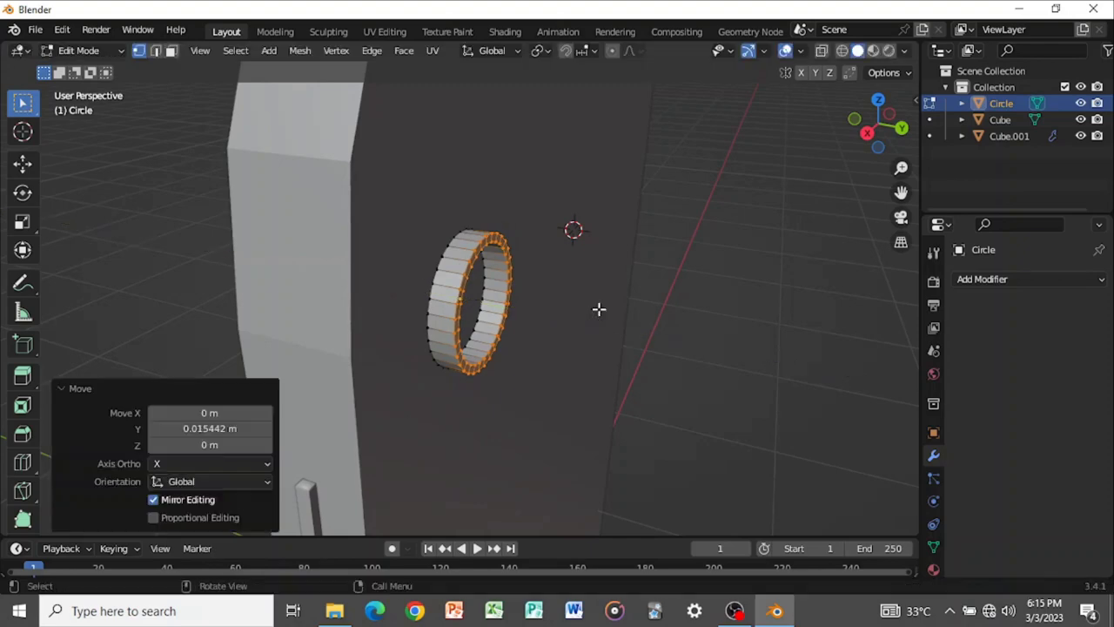
# Select the entire ring mesh, snap the 3D cursor to its center, and return to Object Mode
pyautogui.moveTo(579, 318); pyautogui.dragTo(488, 304, button='middle')
pyautogui.press('a')
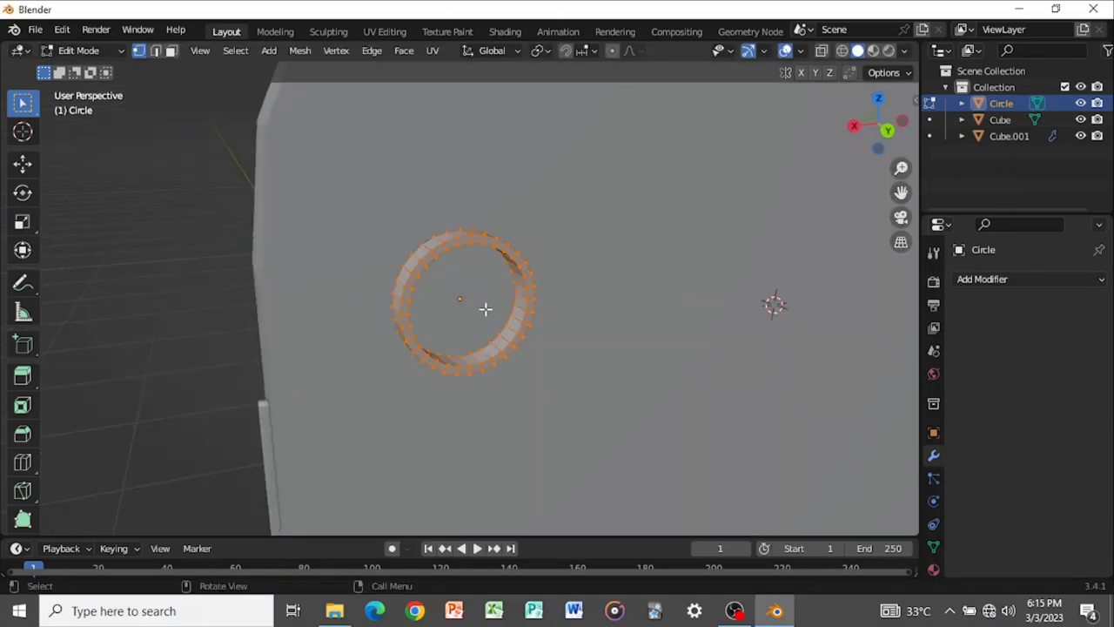
pyautogui.hotkey('shift', 's')
pyautogui.press('2')
pyautogui.moveTo(510, 311); pyautogui.dragTo(476, 311, button='middle')
pyautogui.press('Tab')
# Add a UV sphere at the ring's center and scale it uniformly to 0.074 so it fits inside the ring
pyautogui.hotkey('shift', 'a')
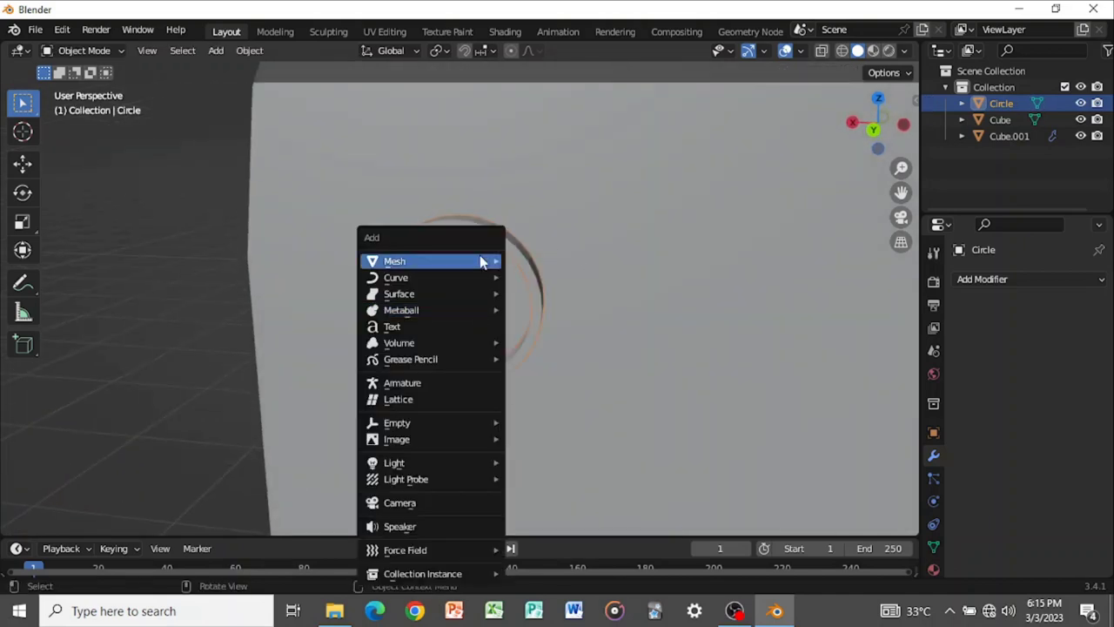
pyautogui.moveTo(487, 263)
pyautogui.click(567, 311)
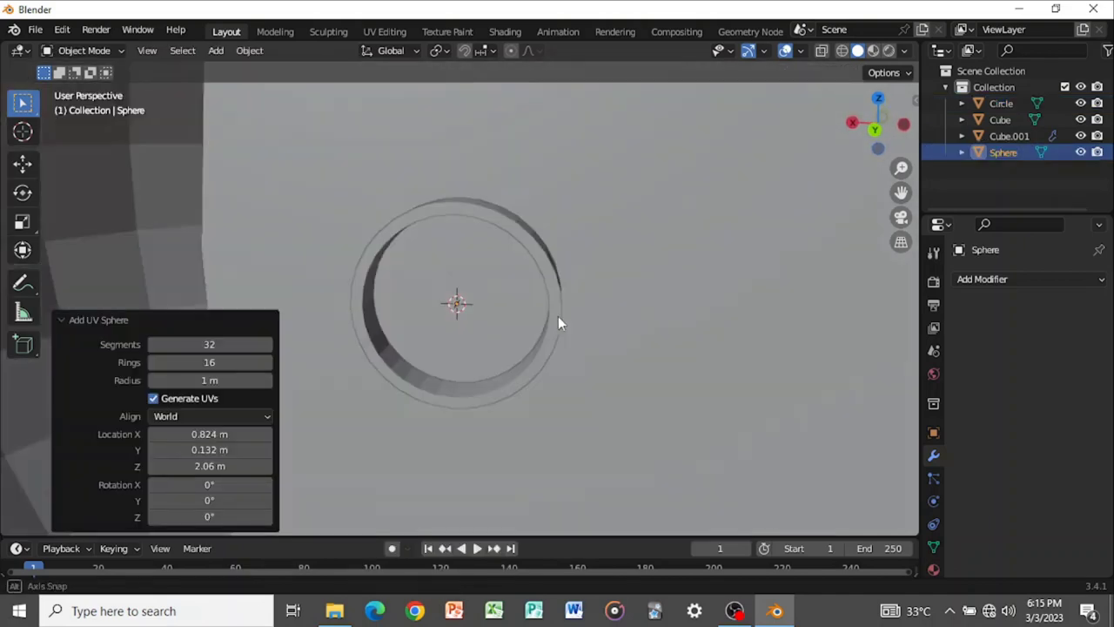
pyautogui.scroll(-5, 579, 316)
pyautogui.moveTo(583, 313); pyautogui.dragTo(688, 317, button='middle')
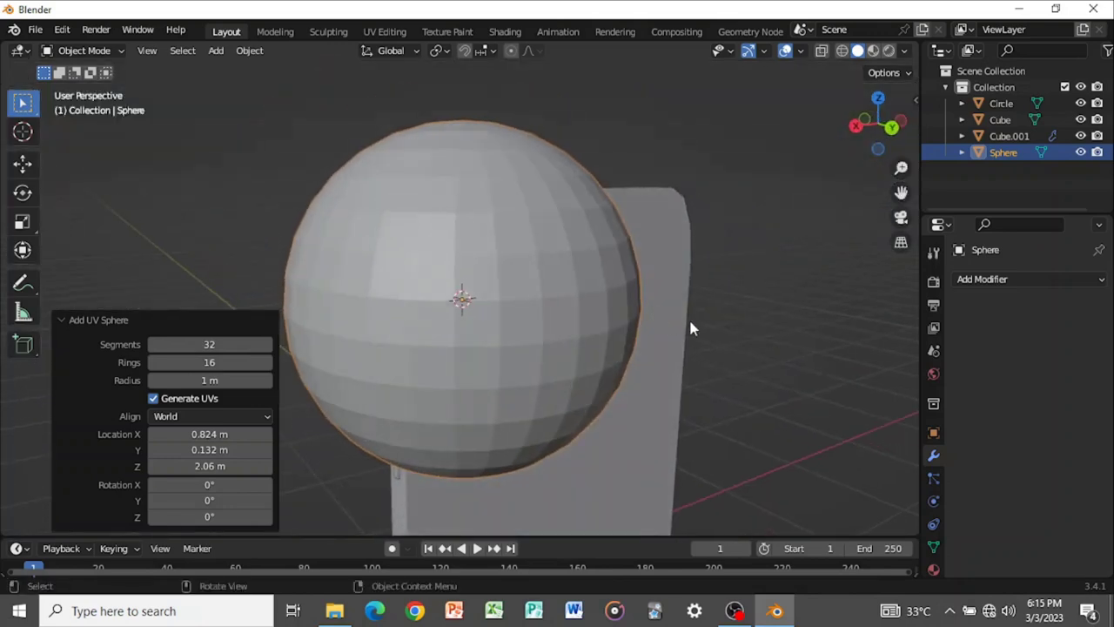
pyautogui.press('s')
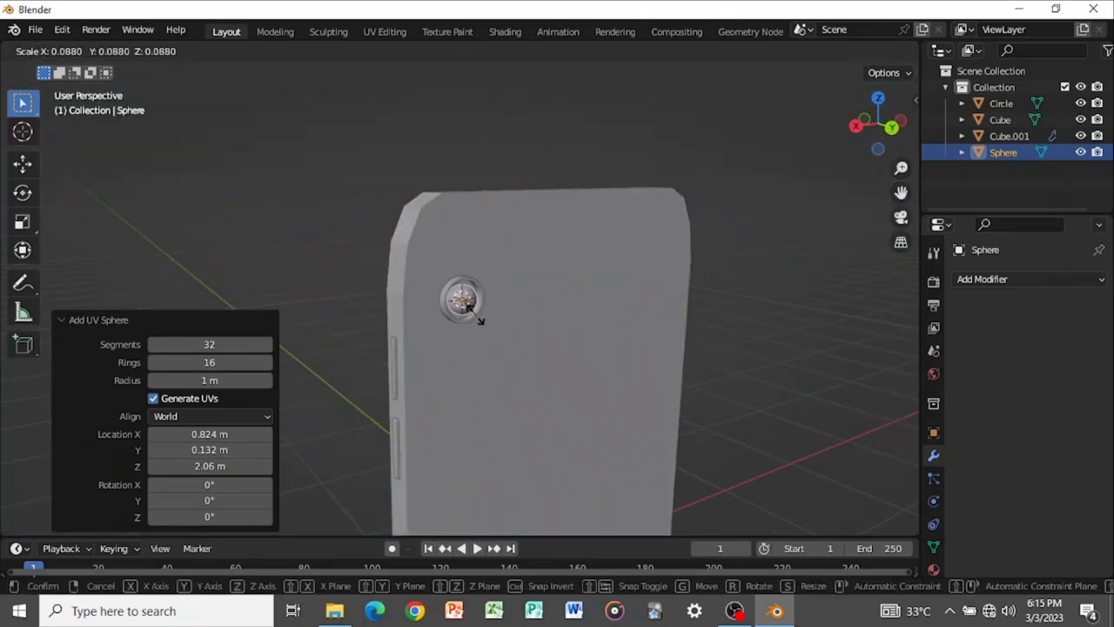
pyautogui.click(476, 318)
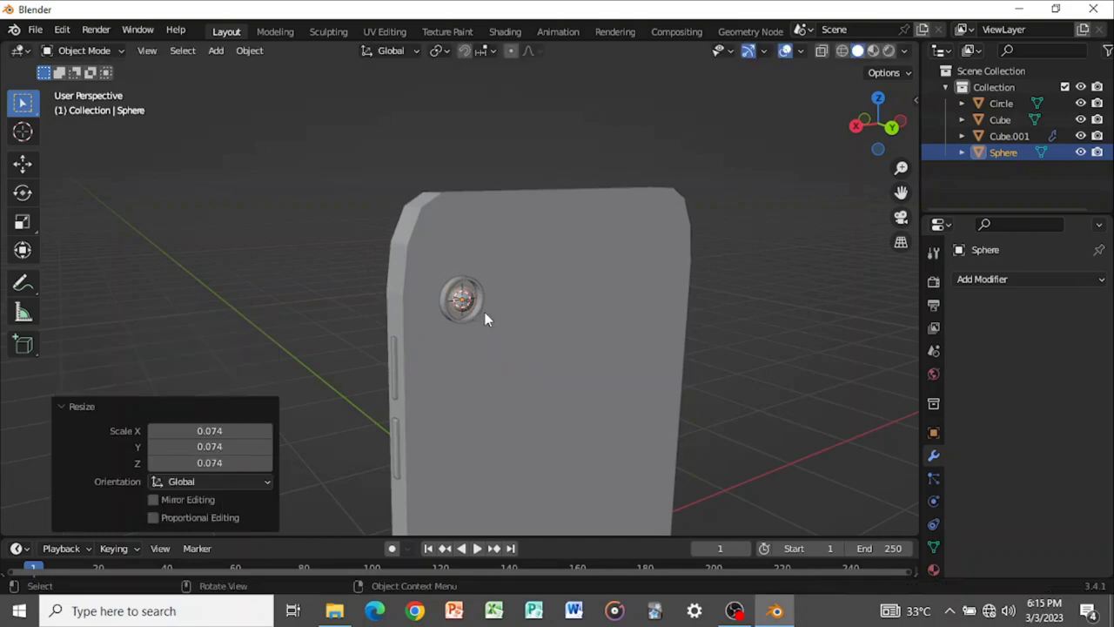
# Flatten the lens sphere along Y to a scale of about 0.335
pyautogui.scroll(6, 486, 317)
pyautogui.moveTo(487, 319); pyautogui.dragTo(510, 340, button='middle')
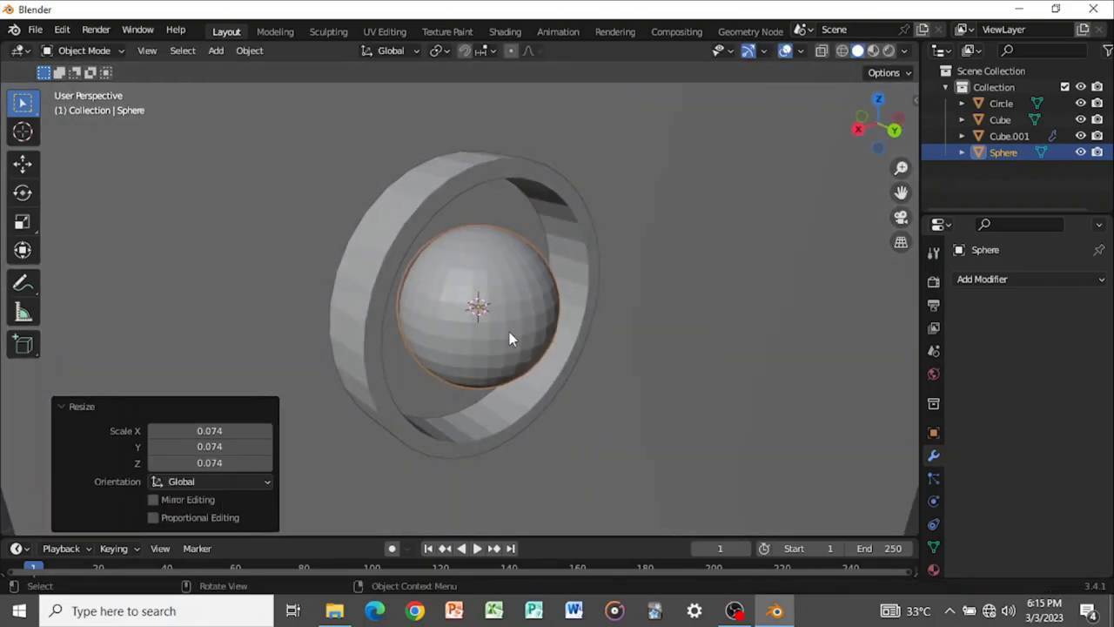
pyautogui.press('s')
pyautogui.press('y')
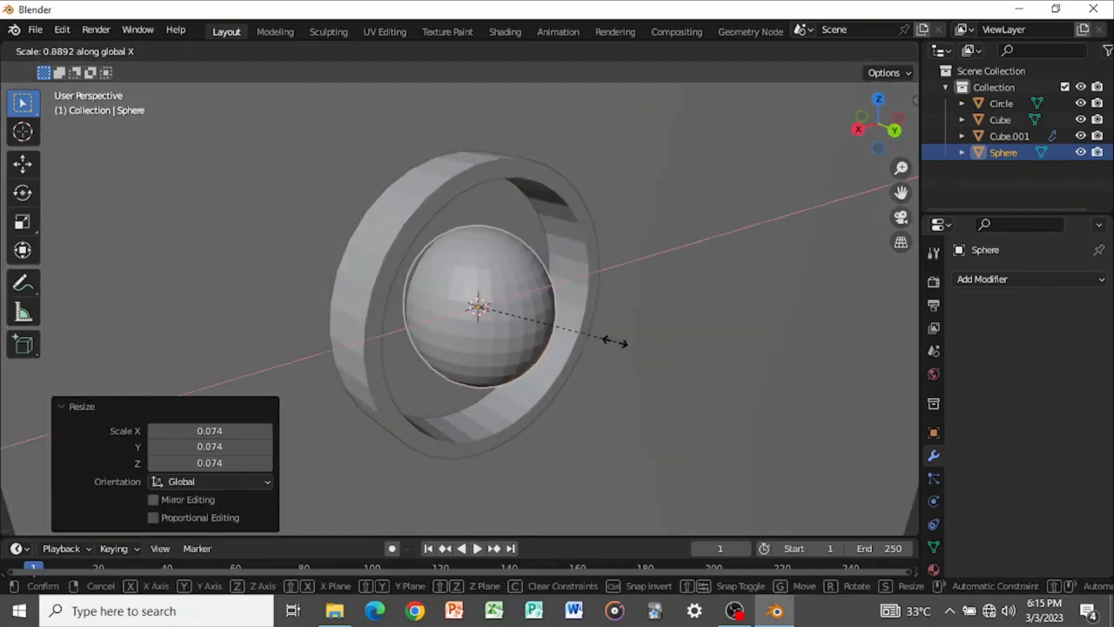
pyautogui.click(540, 326)
# Move the flattened lens sphere about 0.014 m along negative Y, toward the phone's back surface
pyautogui.moveTo(539, 326); pyautogui.dragTo(585, 324, button='middle')
pyautogui.press('g')
pyautogui.press('y')
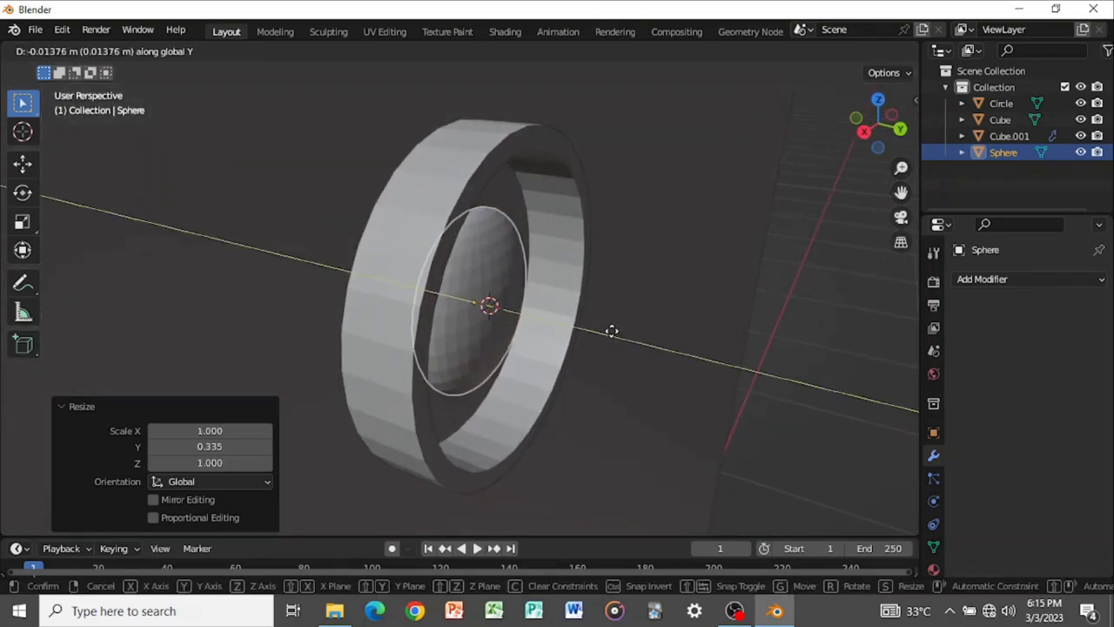
pyautogui.click(605, 329)
pyautogui.moveTo(605, 329); pyautogui.dragTo(497, 377, button='middle')
# Scale the lens sphere's whole mesh along Y by a factor of about 1.288 in Edit Mode
pyautogui.scroll(4, 532, 329)
pyautogui.press('Tab')
pyautogui.moveTo(455, 370); pyautogui.dragTo(497, 313, button='middle')
pyautogui.press('s')
pyautogui.press('y')
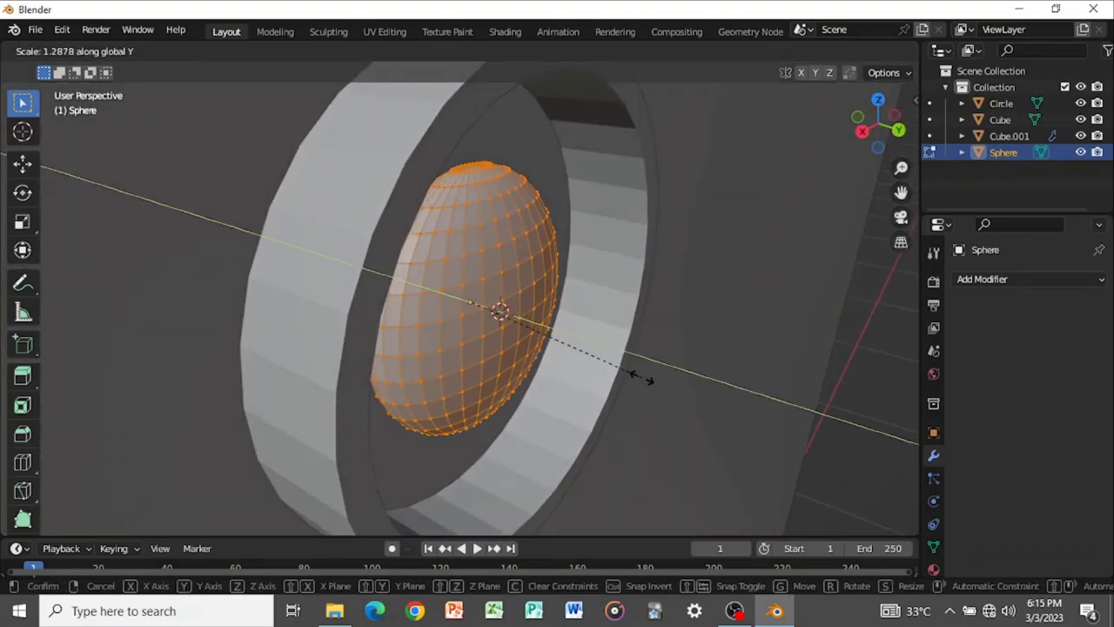
pyautogui.click(640, 375)
# Move the lens sphere's mesh about 0.009 m along negative Y, deeper into the ring
pyautogui.press('g')
pyautogui.press('y')
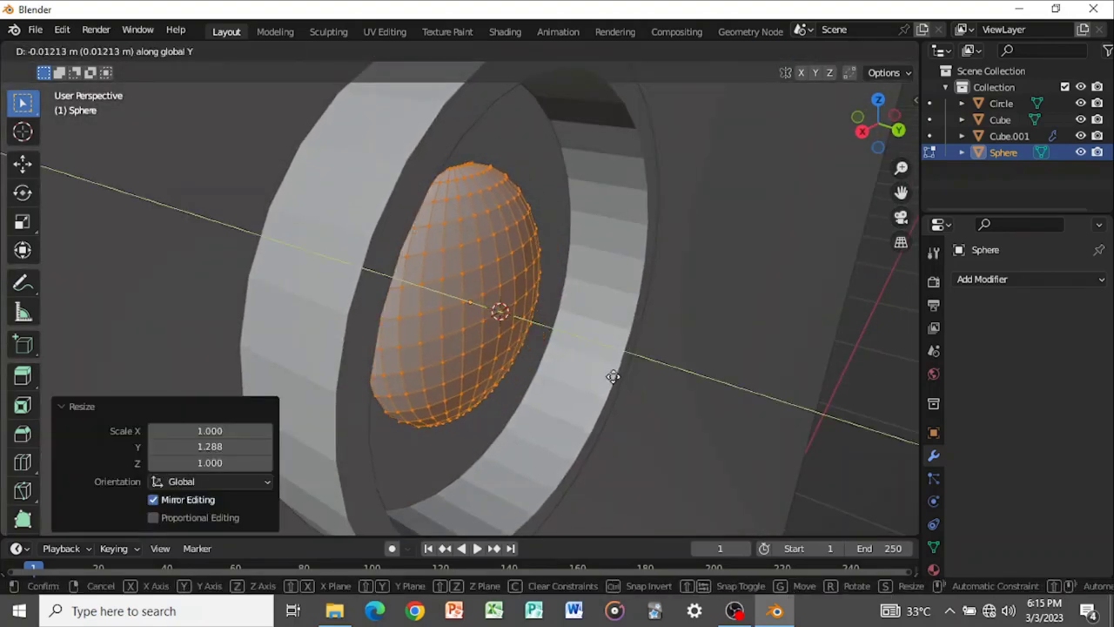
pyautogui.click(617, 380)
pyautogui.moveTo(617, 381); pyautogui.dragTo(526, 366, button='middle')
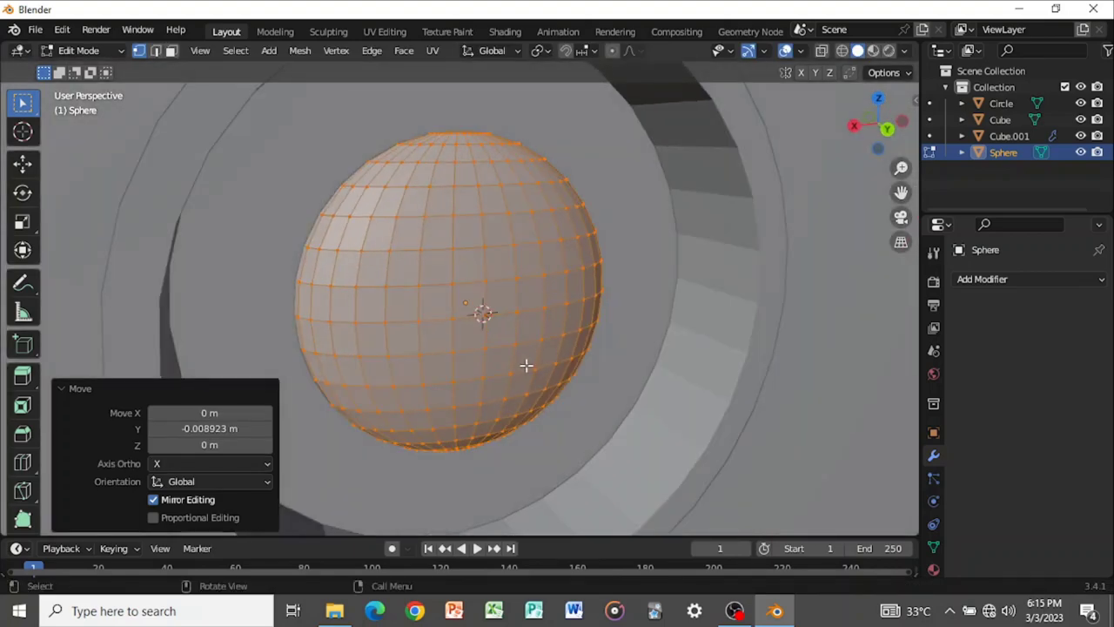
# With X-ray on, duplicate the lens sphere's mesh in place and scale the copy uniformly to about 0.908
pyautogui.press('Tab')
pyautogui.press('Tab')
pyautogui.scroll(-3, 552, 340)
pyautogui.moveTo(552, 340); pyautogui.dragTo(513, 330, button='middle')
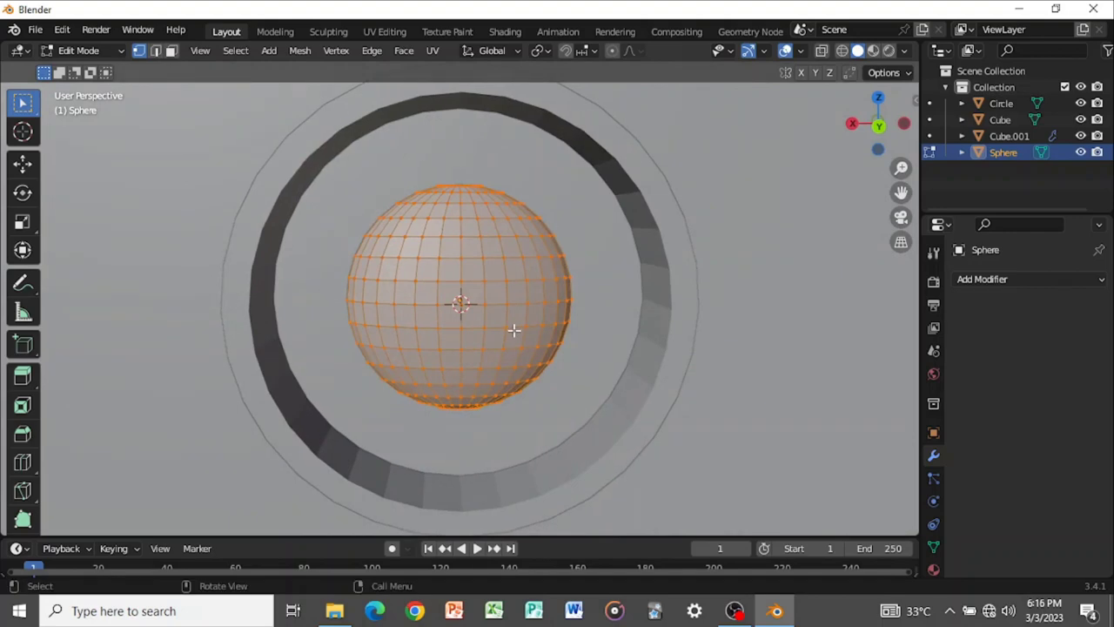
pyautogui.scroll(2, 514, 330)
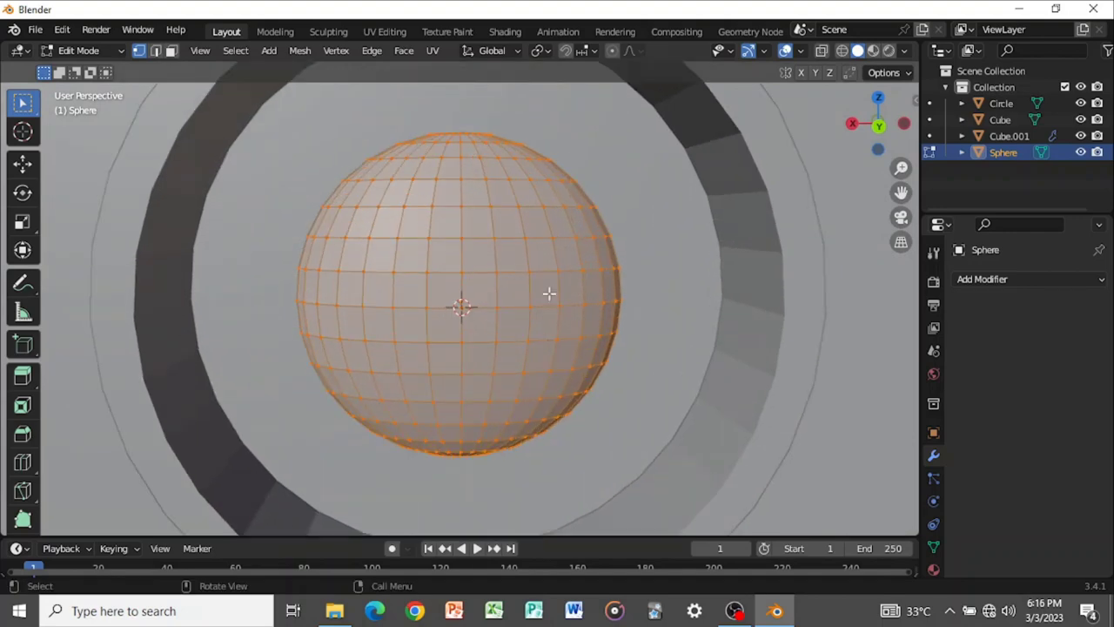
pyautogui.hotkey('alt', 'z')
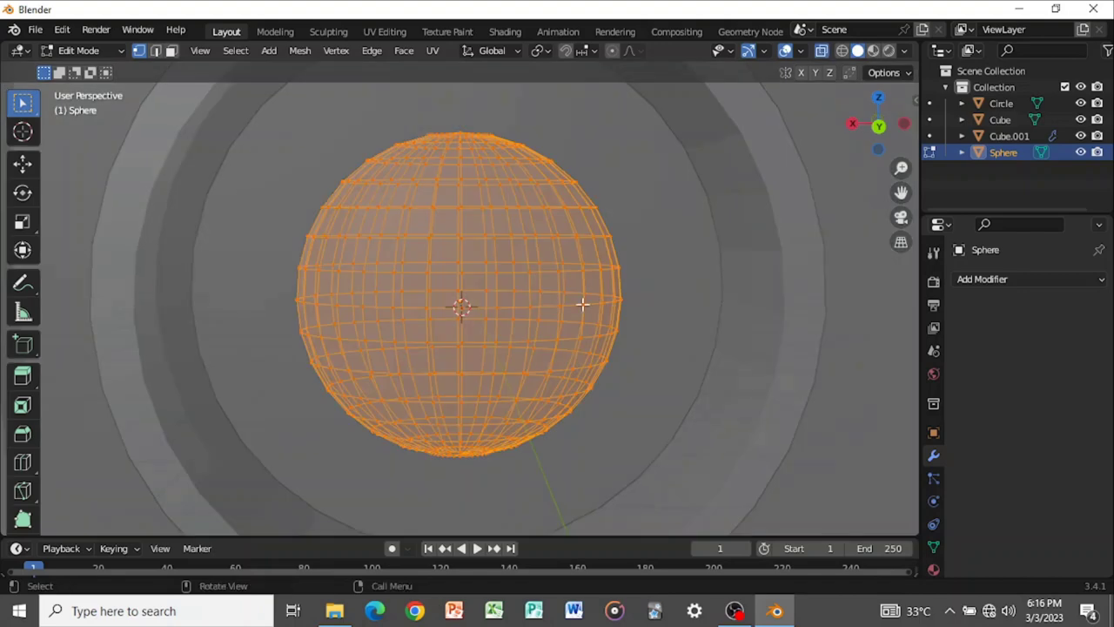
pyautogui.hotkey('shift', 'd')
pyautogui.rightClick(615, 311)
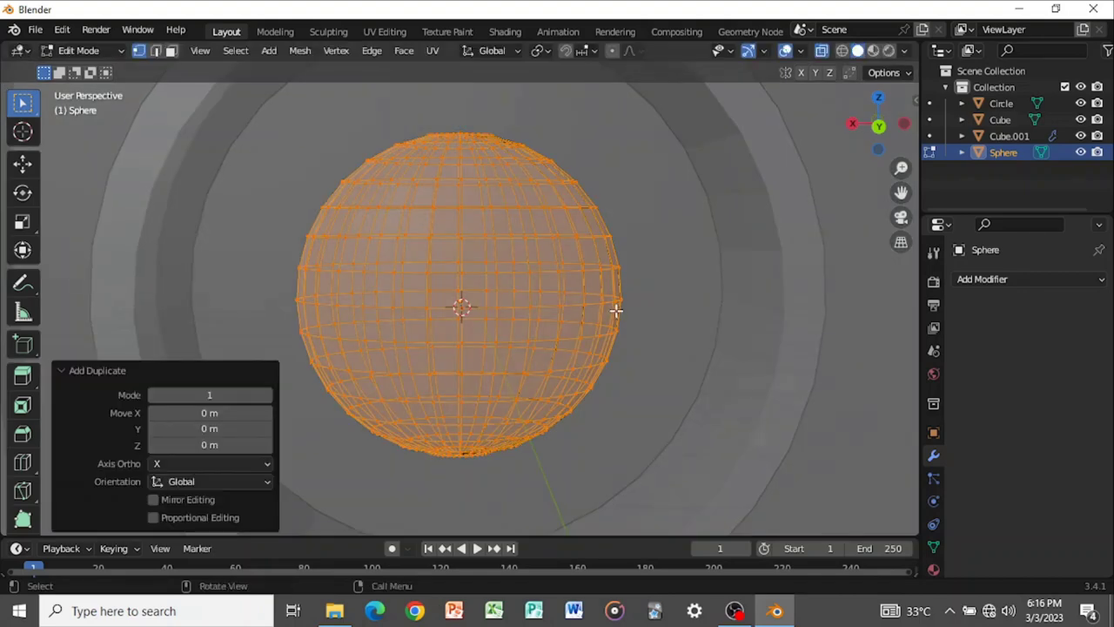
pyautogui.press('s')
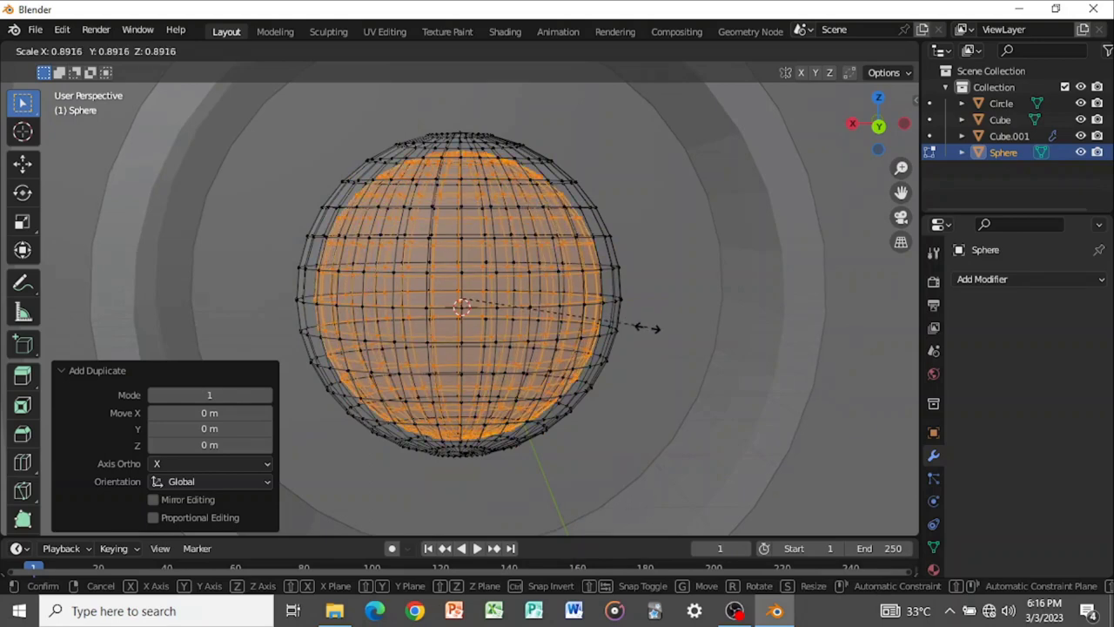
pyautogui.click(648, 326)
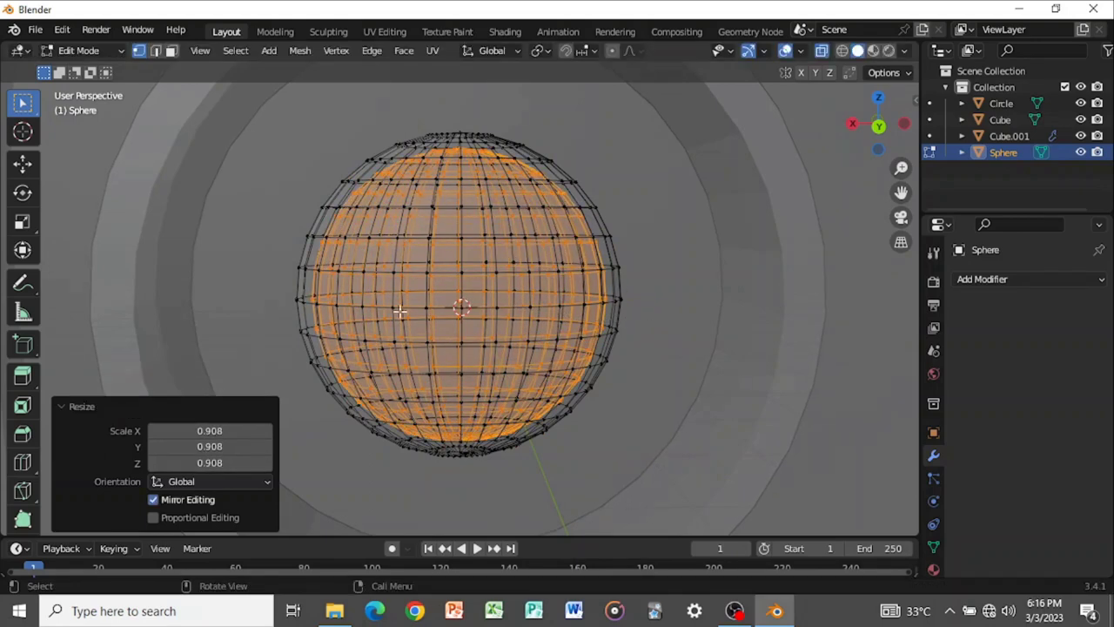
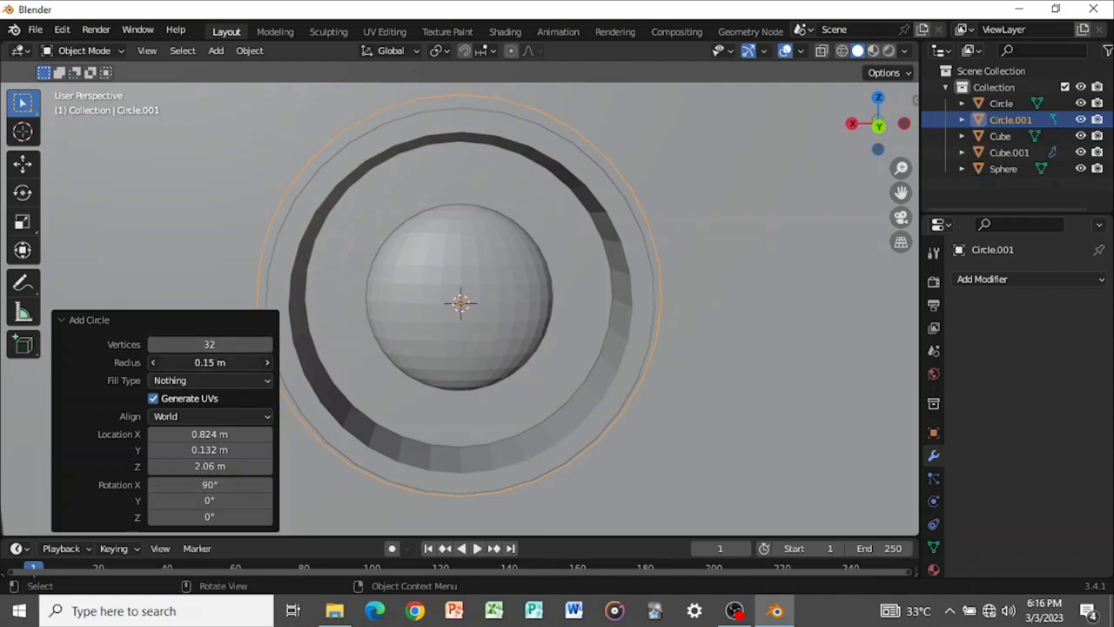
# Reduce the new circle's radius to match the ring's inner wall and move its vertices about 0.024 m along negative Y
pyautogui.moveTo(215, 367); pyautogui.dragTo(215, 363)
pyautogui.press('Tab')
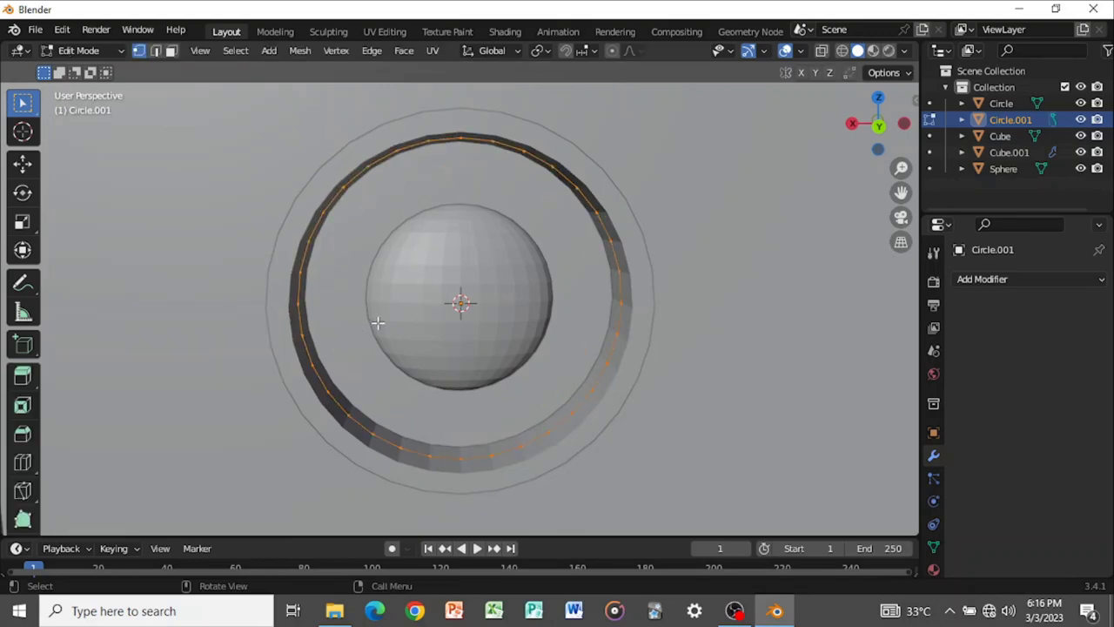
pyautogui.moveTo(431, 269); pyautogui.dragTo(363, 266, button='middle')
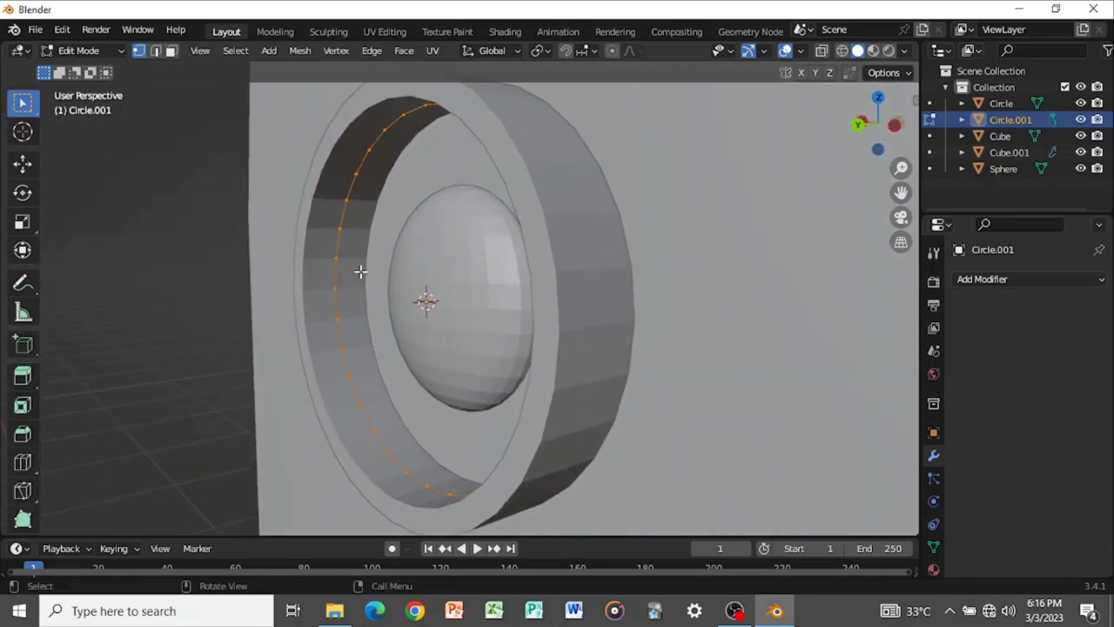
pyautogui.press('g')
pyautogui.press('y')
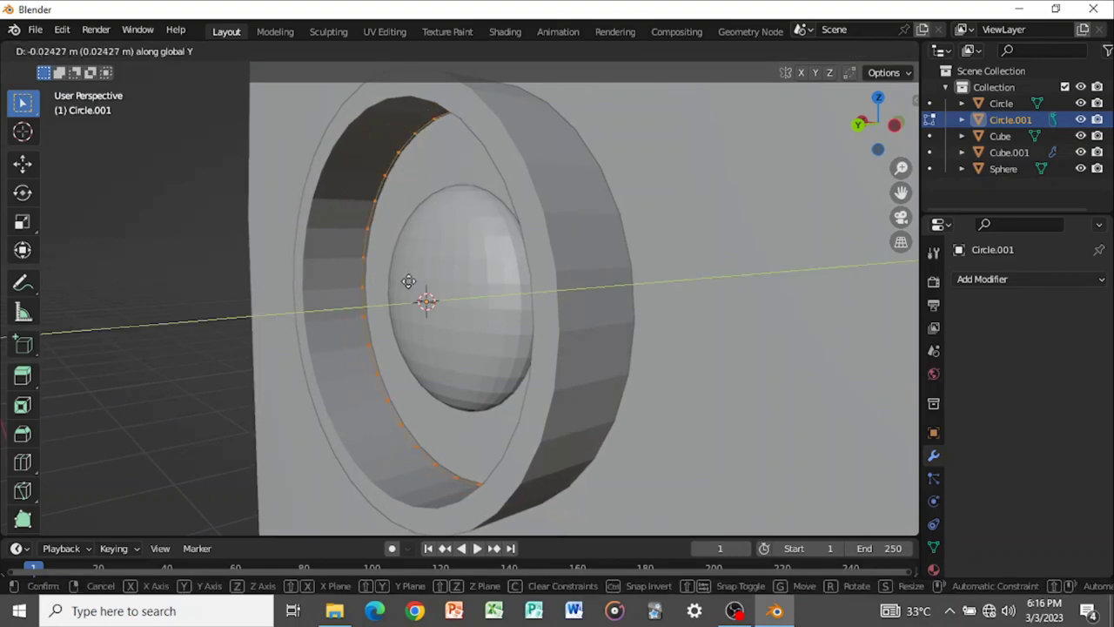
pyautogui.click(408, 281)
# Extrude the circle's edge loop about 0.047 m along Y to form a band inside the ring
pyautogui.moveTo(410, 282); pyautogui.dragTo(528, 293, button='middle')
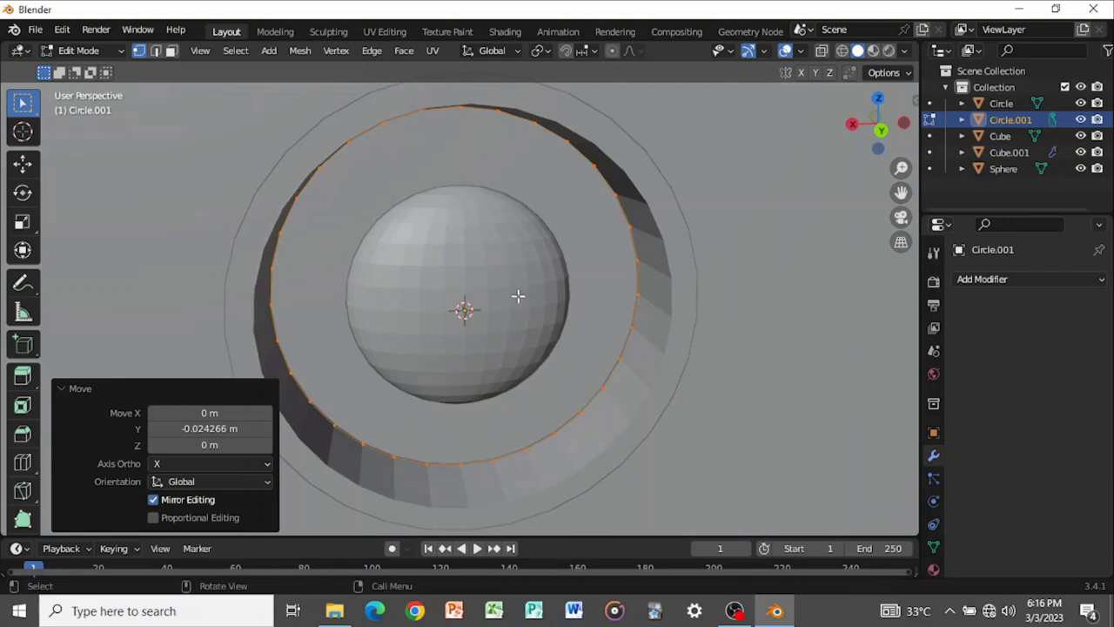
pyautogui.scroll(-1, 518, 296)
pyautogui.press('g')
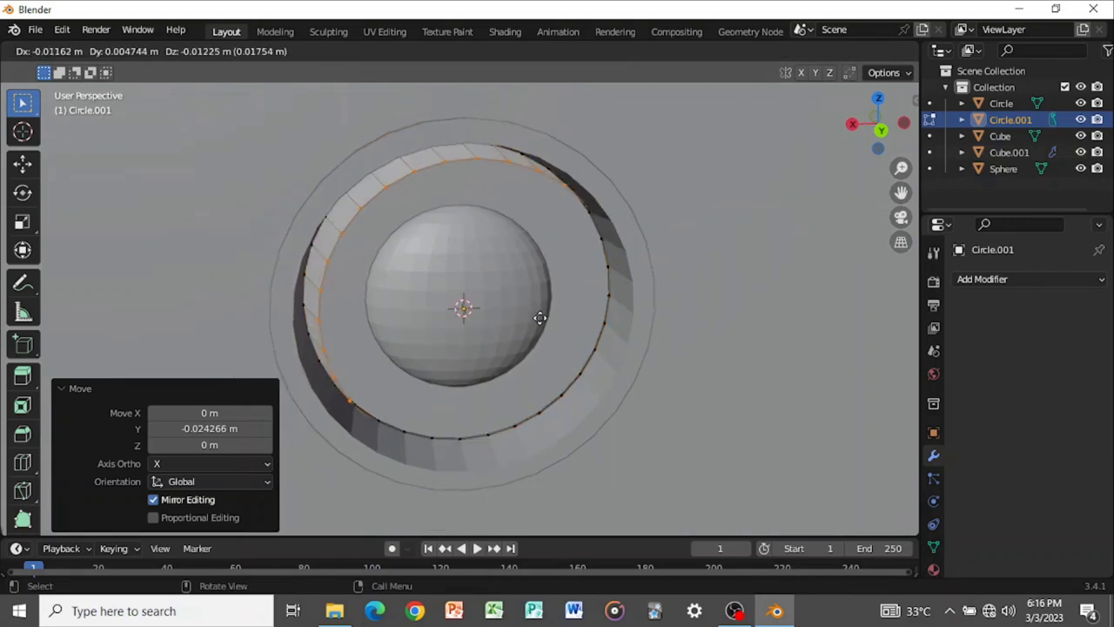
pyautogui.press('y')
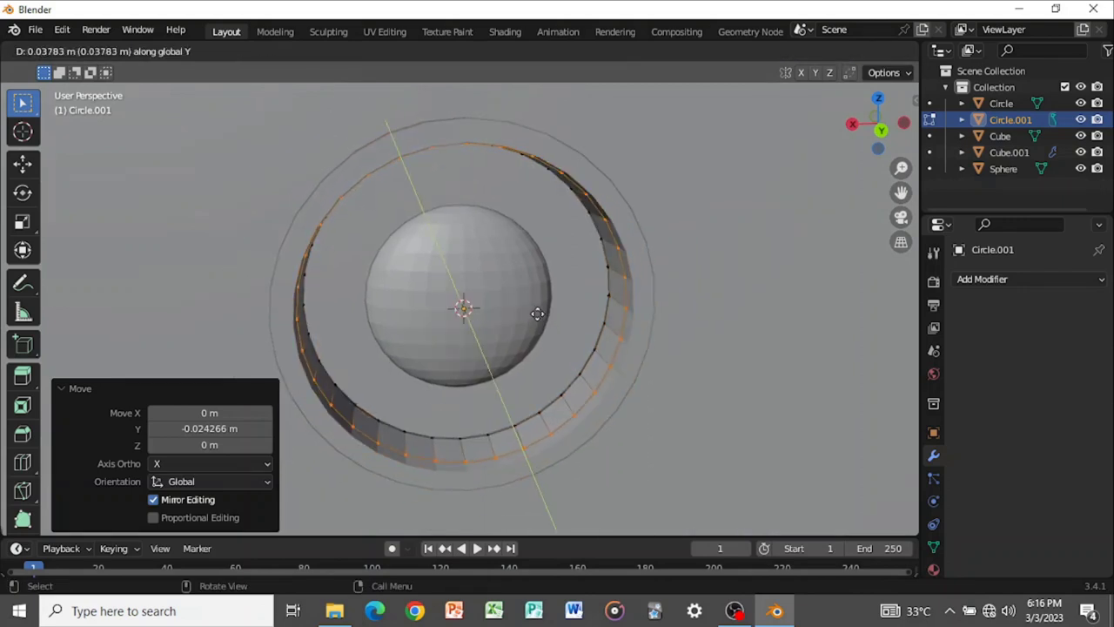
pyautogui.click(538, 313)
pyautogui.scroll(1, 598, 306)
# Move the band's outer edge loop back about 0.004 m along negative Y, just inside the ring's rim
pyautogui.moveTo(598, 305); pyautogui.dragTo(649, 301, button='middle')
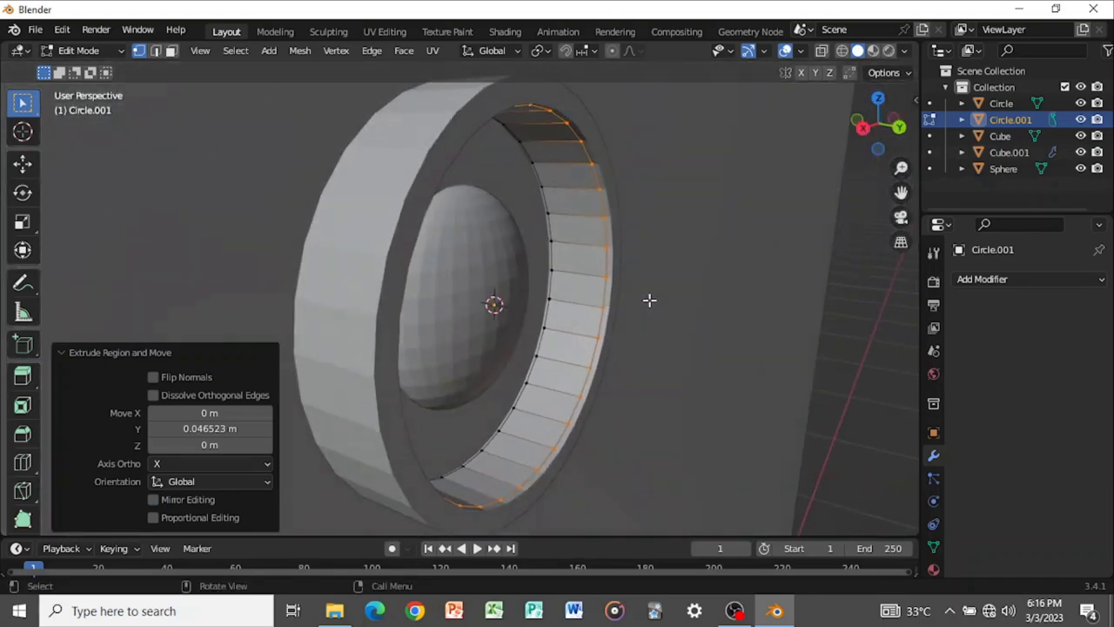
pyautogui.press('g')
pyautogui.press('y')
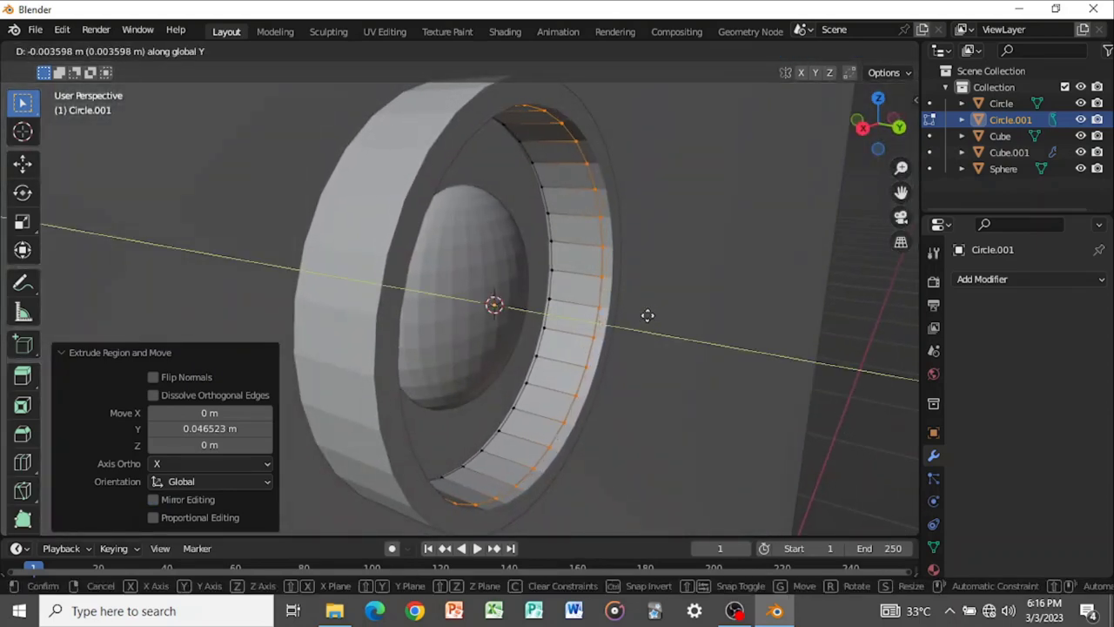
pyautogui.click(649, 316)
# Select the band's whole face loop and extrude it inward along normals with an offset of about -0.017 m
pyautogui.moveTo(649, 315); pyautogui.dragTo(538, 326, button='middle')
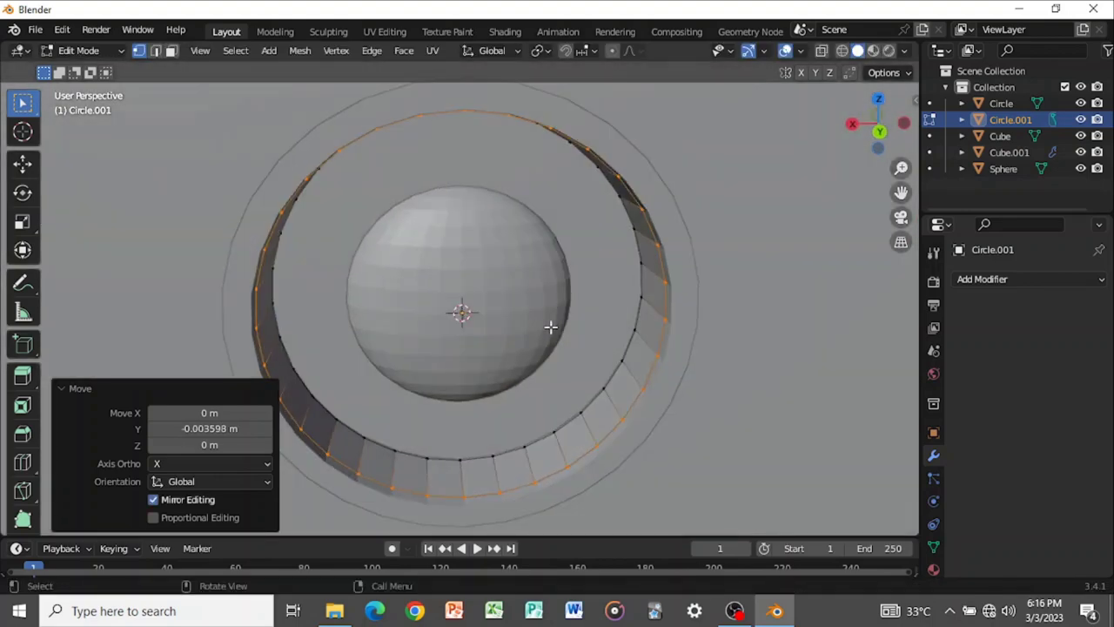
pyautogui.press('3')
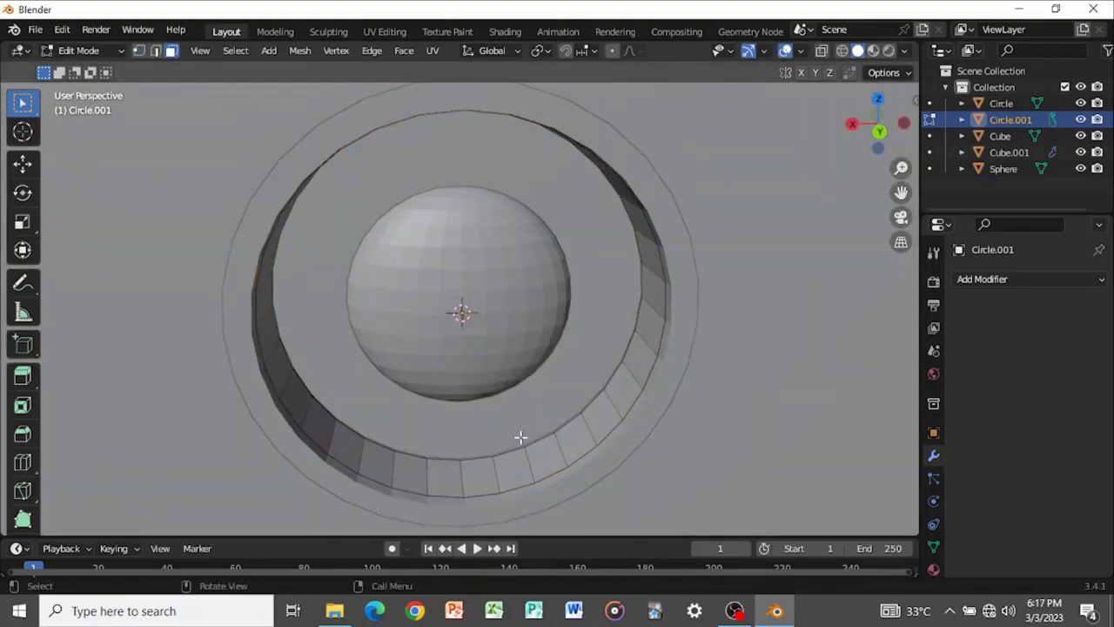
pyautogui.press('XF86AudioRaiseVolume')
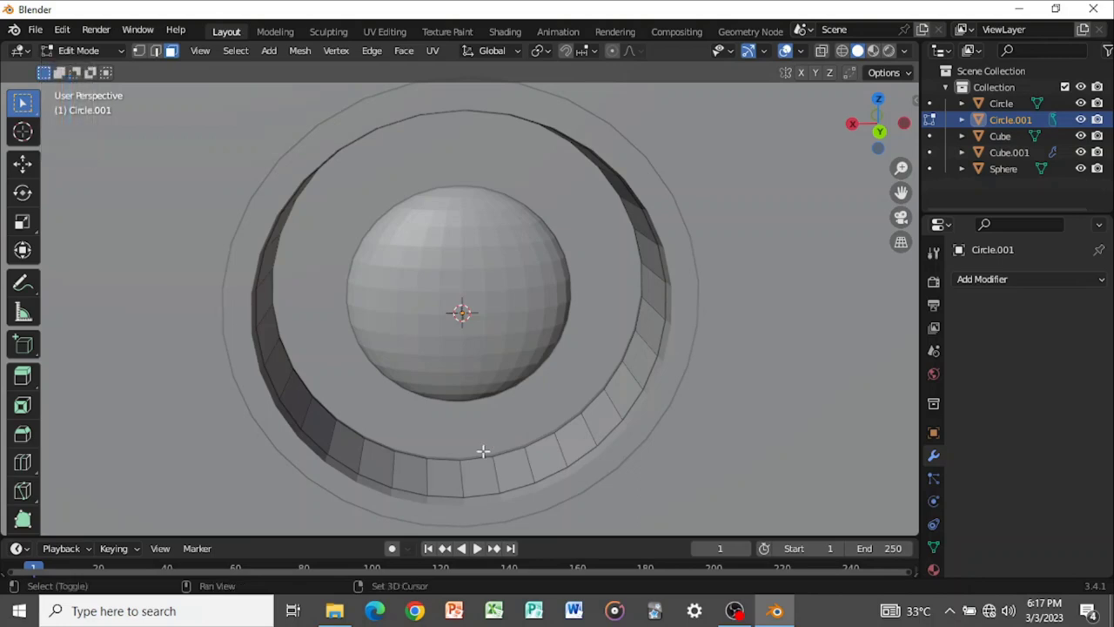
pyautogui.keyDown('alt'); pyautogui.click(454, 475); pyautogui.keyUp('alt')
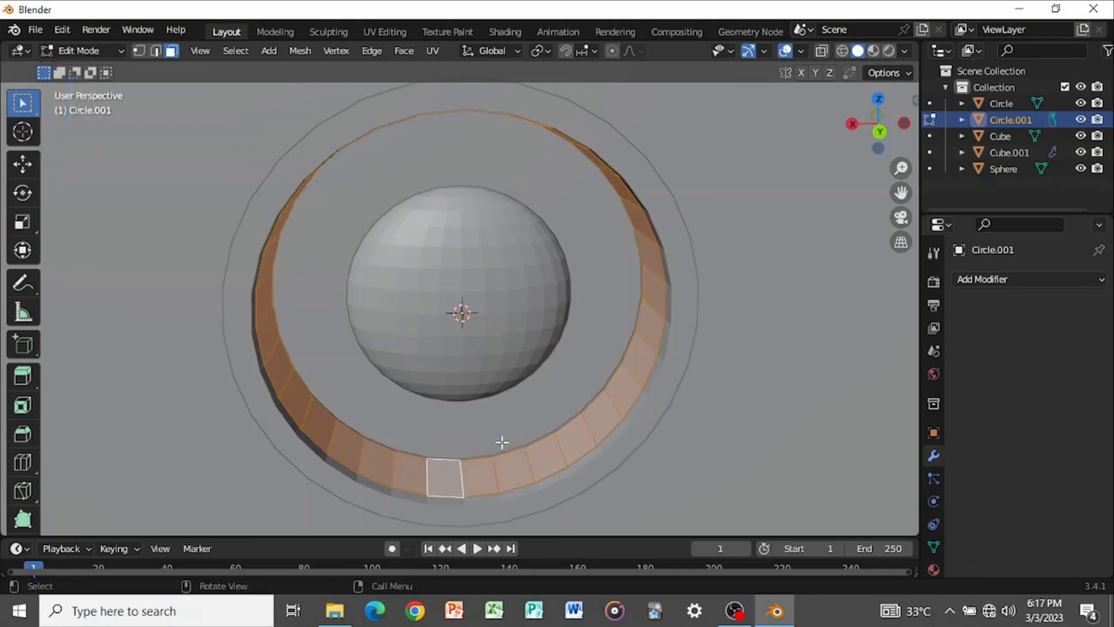
pyautogui.hotkey('alt', 'e')
pyautogui.click(485, 455)
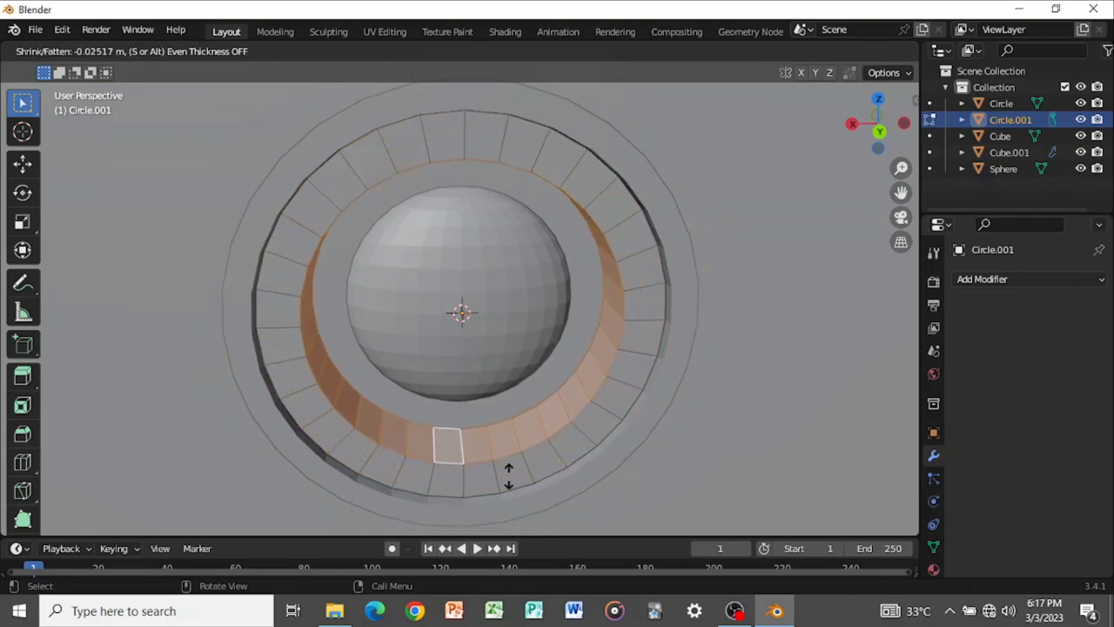
pyautogui.click(507, 469)
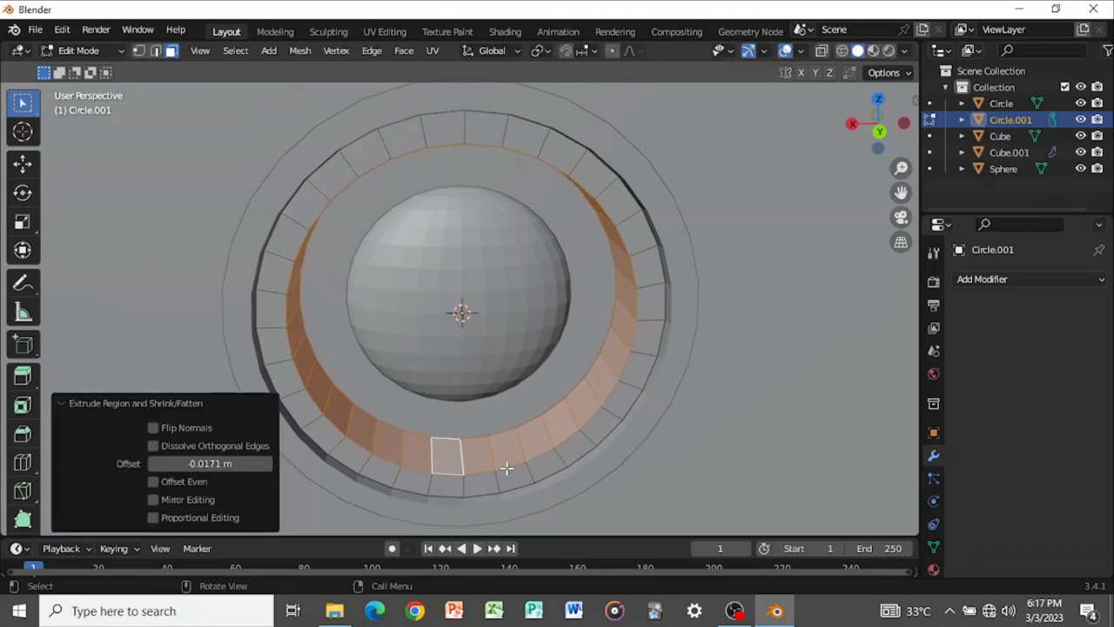
# Select the front inner edge loop of the band and move it along negative Y to slope the face inward
pyautogui.press('1')
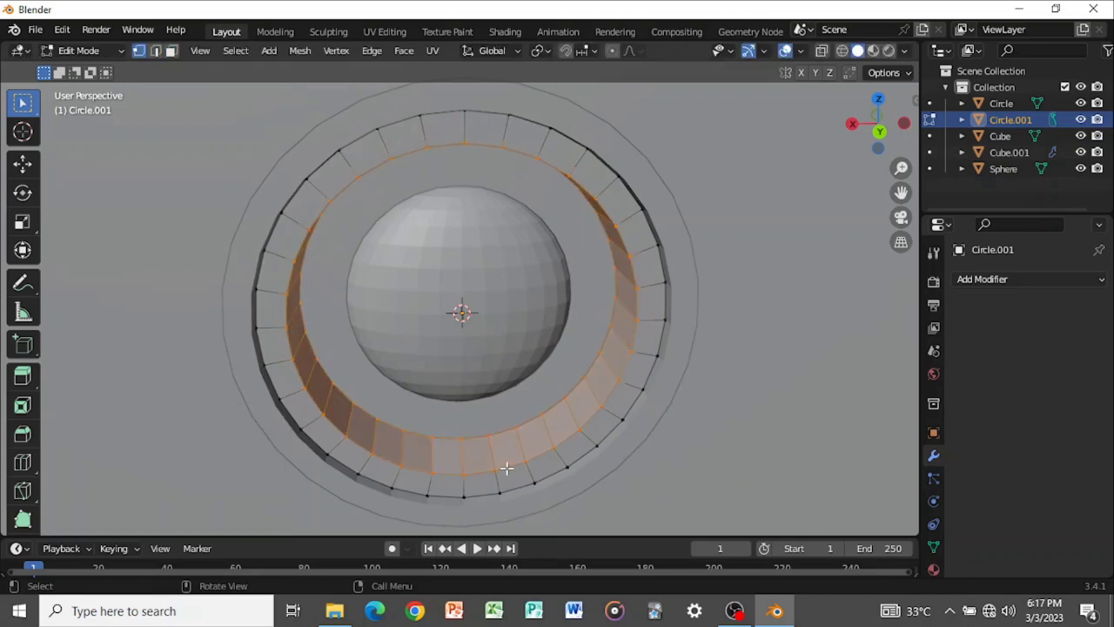
pyautogui.click(507, 469)
pyautogui.keyDown('alt'); pyautogui.click(507, 470); pyautogui.keyUp('alt')
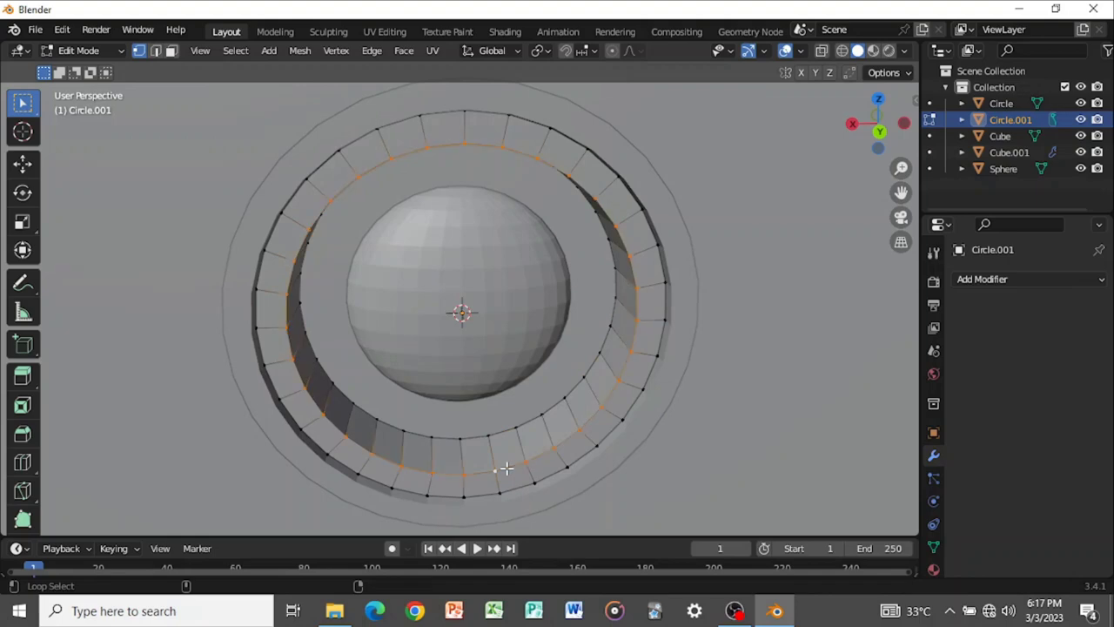
pyautogui.moveTo(507, 469); pyautogui.dragTo(444, 441, button='middle')
pyautogui.press('g')
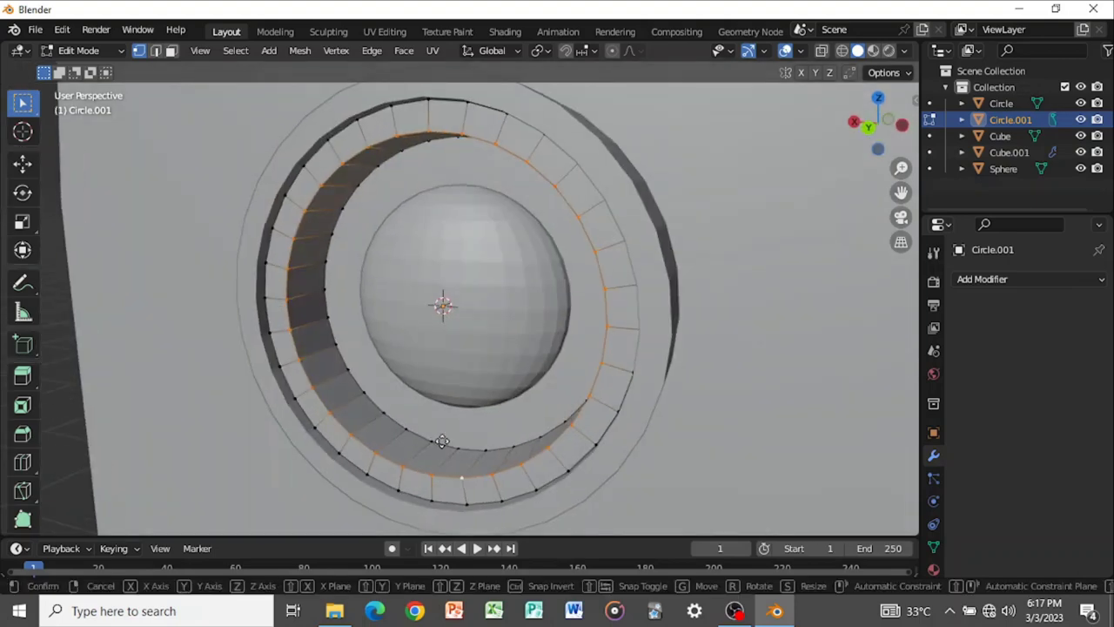
pyautogui.press('y')
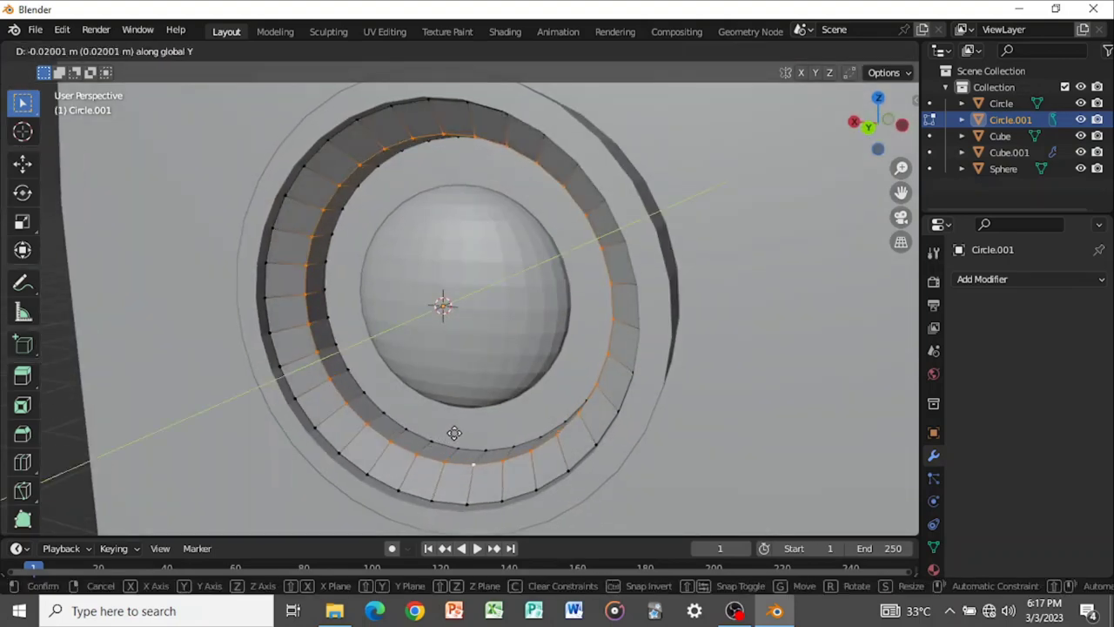
pyautogui.click(459, 429)
# Select the narrow innermost face loop and extrude it inward along normals up to the lens sphere's edge
pyautogui.moveTo(460, 429); pyautogui.dragTo(538, 412, button='middle')
pyautogui.scroll(1, 539, 412)
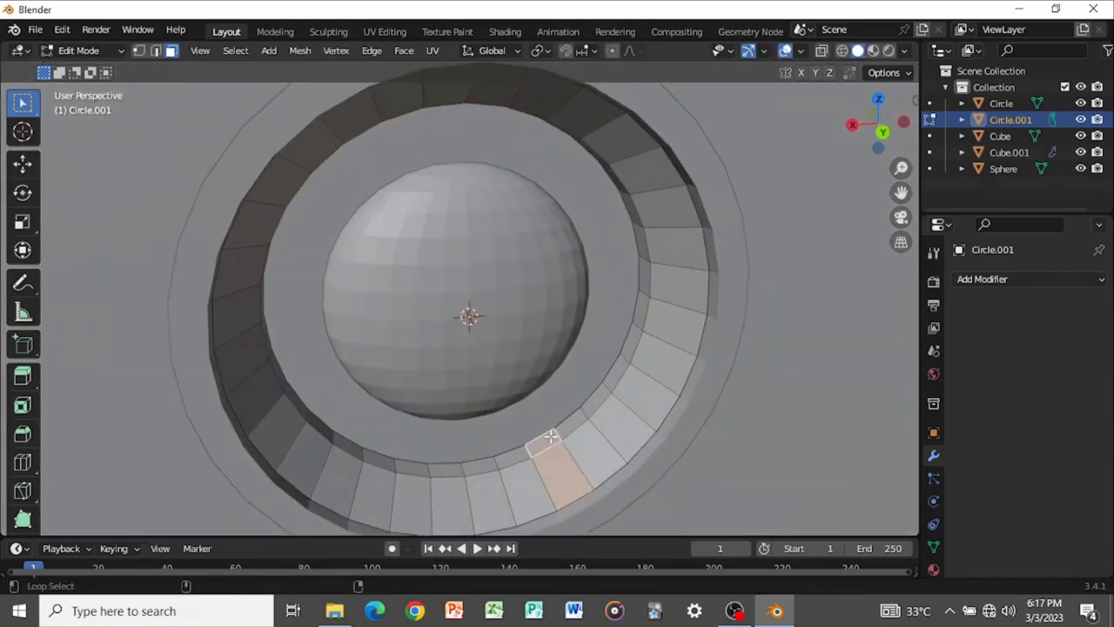
pyautogui.keyDown('alt'); pyautogui.click(559, 433); pyautogui.keyUp('alt')
pyautogui.hotkey('alt', 'e')
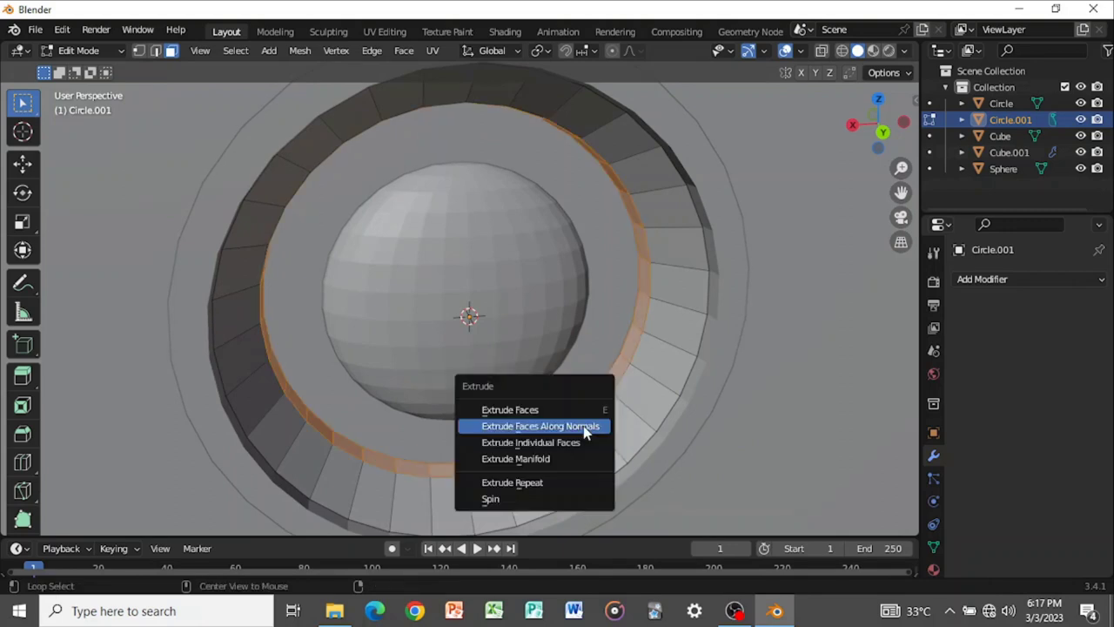
pyautogui.click(585, 427)
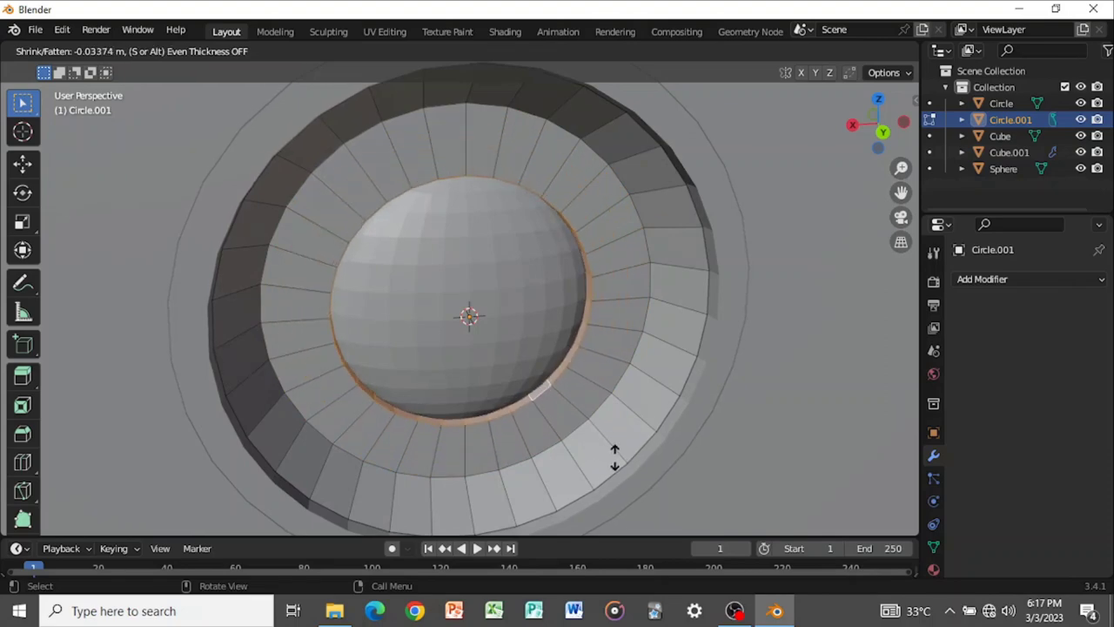
pyautogui.click(592, 419)
# Select the front edge loop around the lens sphere and move it about 0.013 m along negative Y
pyautogui.moveTo(591, 418); pyautogui.dragTo(528, 403, button='middle')
pyautogui.press('1')
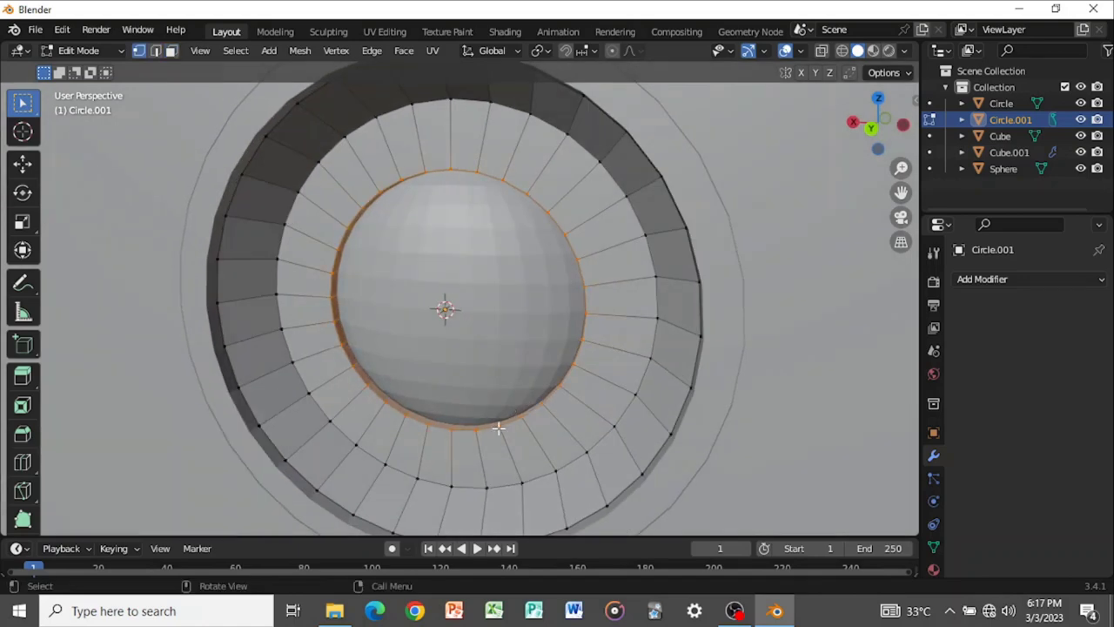
pyautogui.hotkey('alt', 'a')
pyautogui.keyDown('alt'); pyautogui.click(504, 428); pyautogui.keyUp('alt')
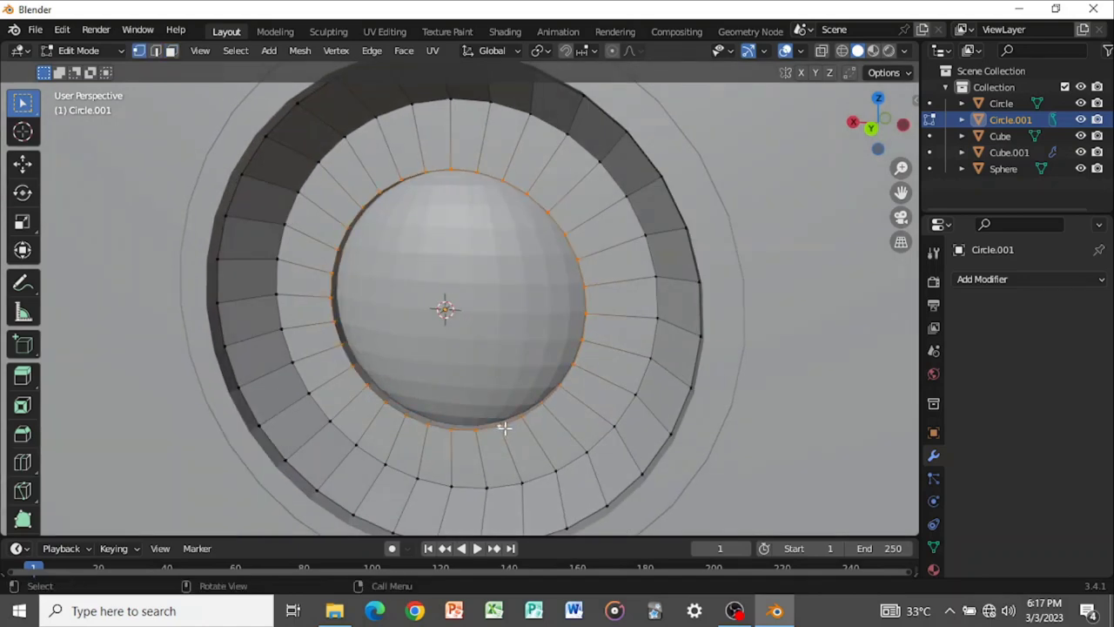
pyautogui.press('g')
pyautogui.press('y')
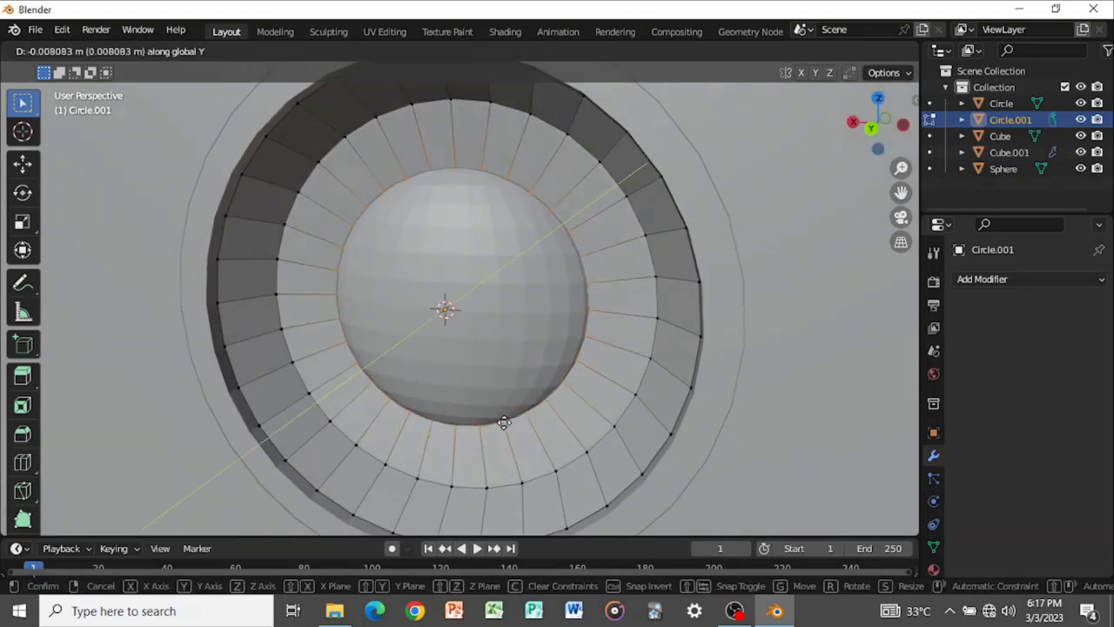
pyautogui.click(510, 417)
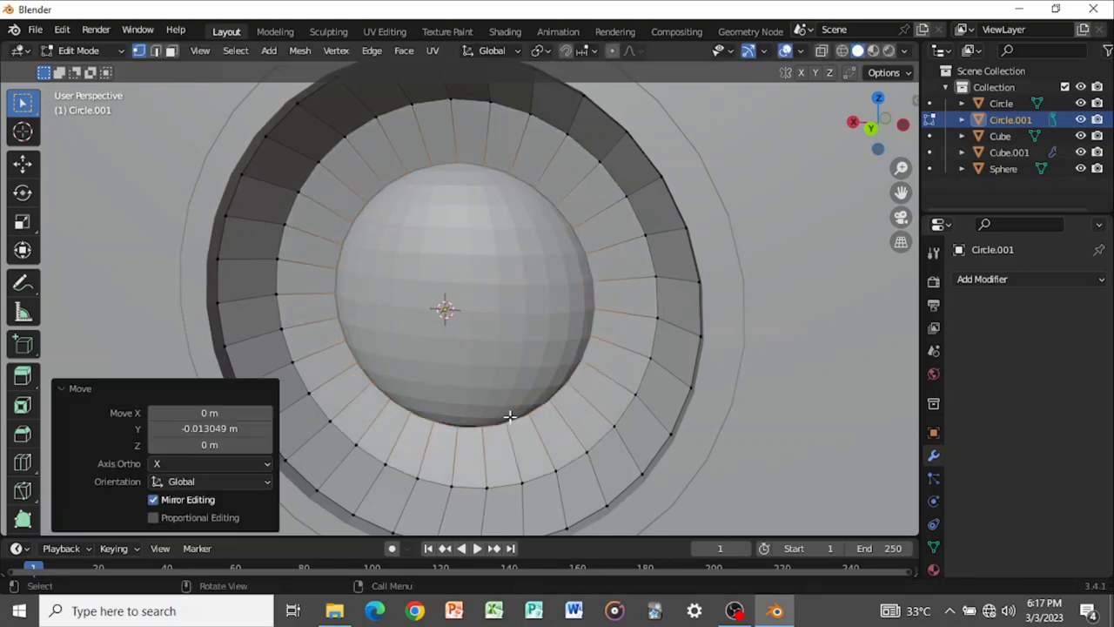
# Leave mesh editing and apply Shade Auto Smooth at 30° to the camera's outer ring
pyautogui.press('Tab')
pyautogui.scroll(-5, 515, 409)
pyautogui.moveTo(525, 388); pyautogui.dragTo(705, 419, button='middle')
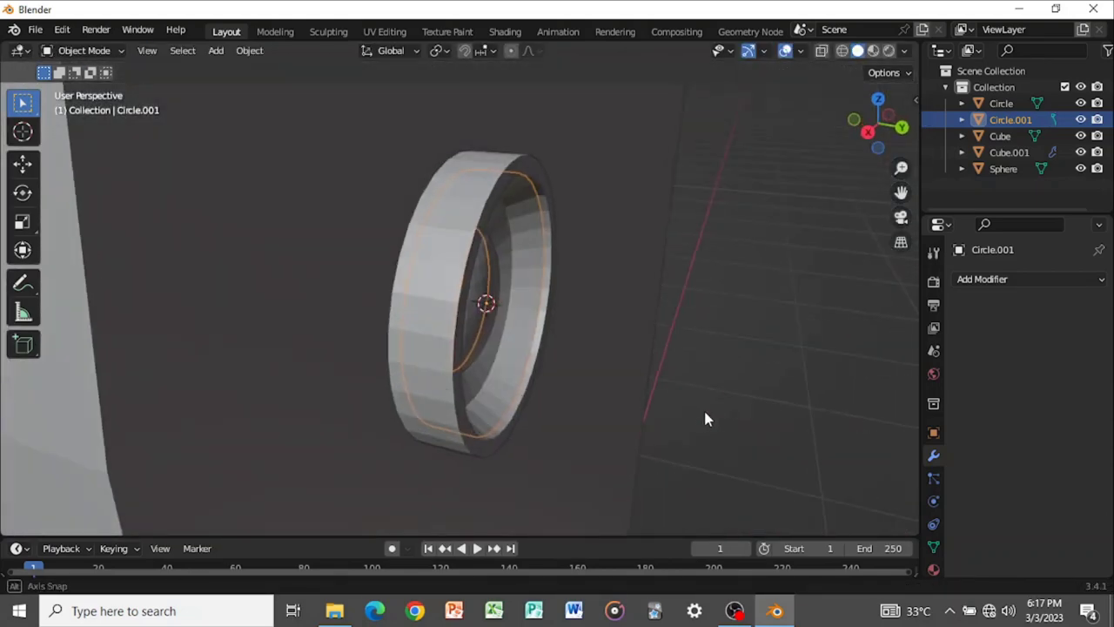
pyautogui.scroll(4, 703, 409)
pyautogui.scroll(-1, 609, 340)
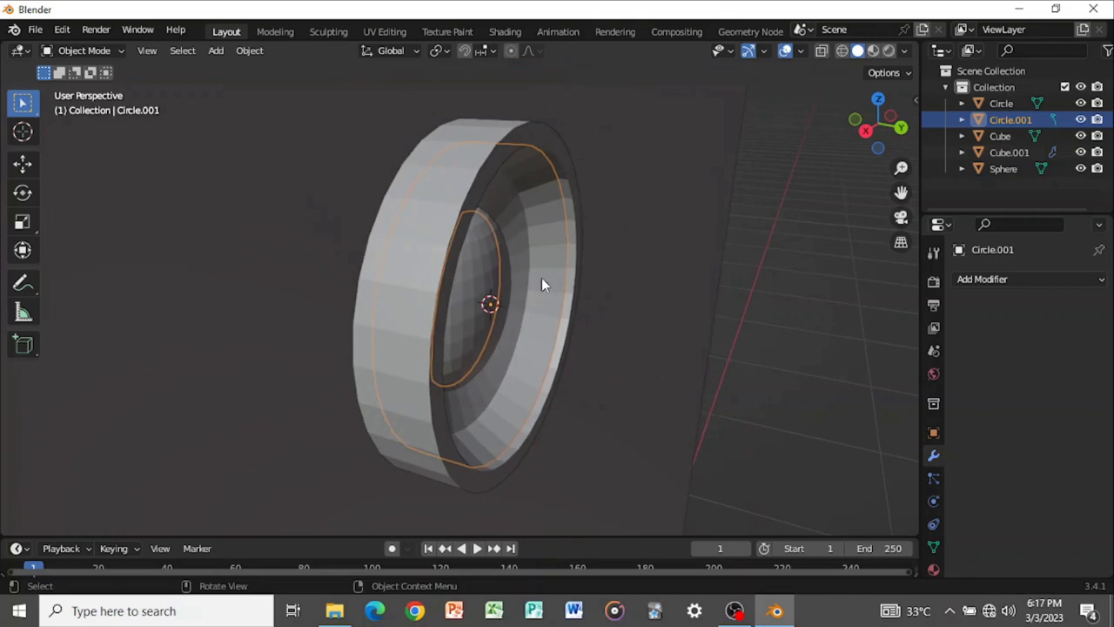
pyautogui.click(461, 202)
pyautogui.rightClick(461, 201)
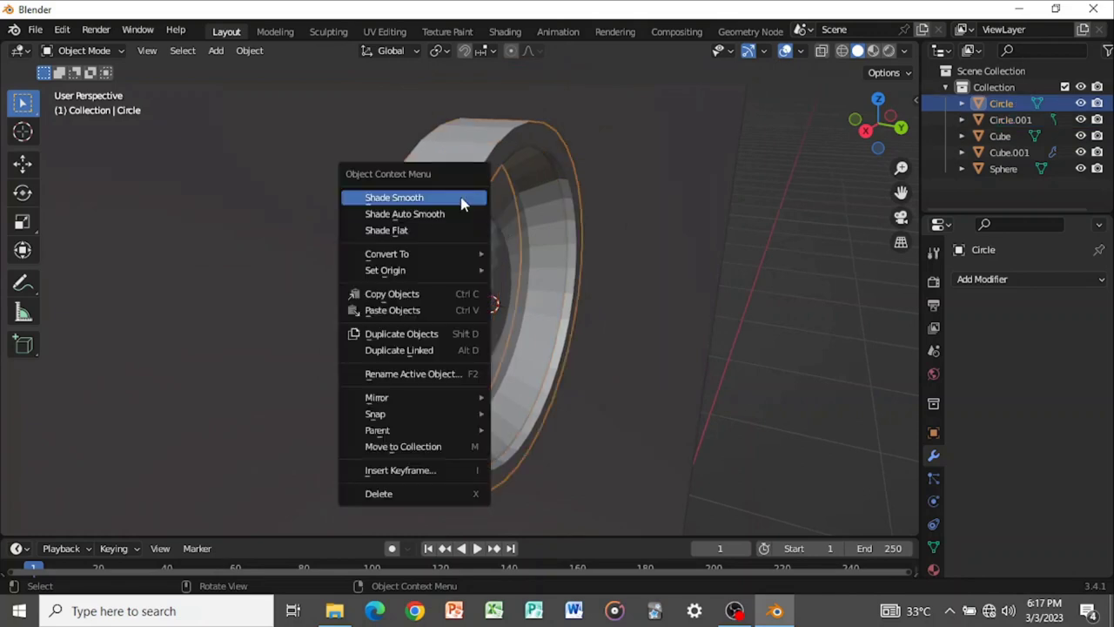
pyautogui.click(462, 214)
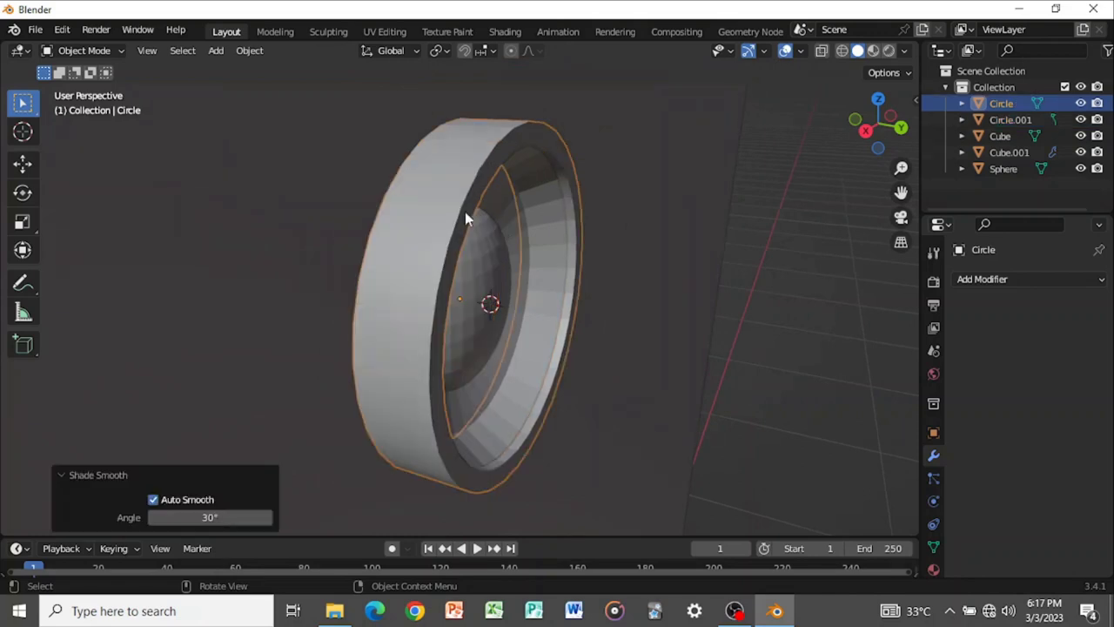
# Apply Shade Smooth to the camera's inner bezel and to the lens sphere
pyautogui.scroll(5, 462, 215)
pyautogui.click(531, 209)
pyautogui.moveTo(535, 204); pyautogui.dragTo(490, 174, button='middle')
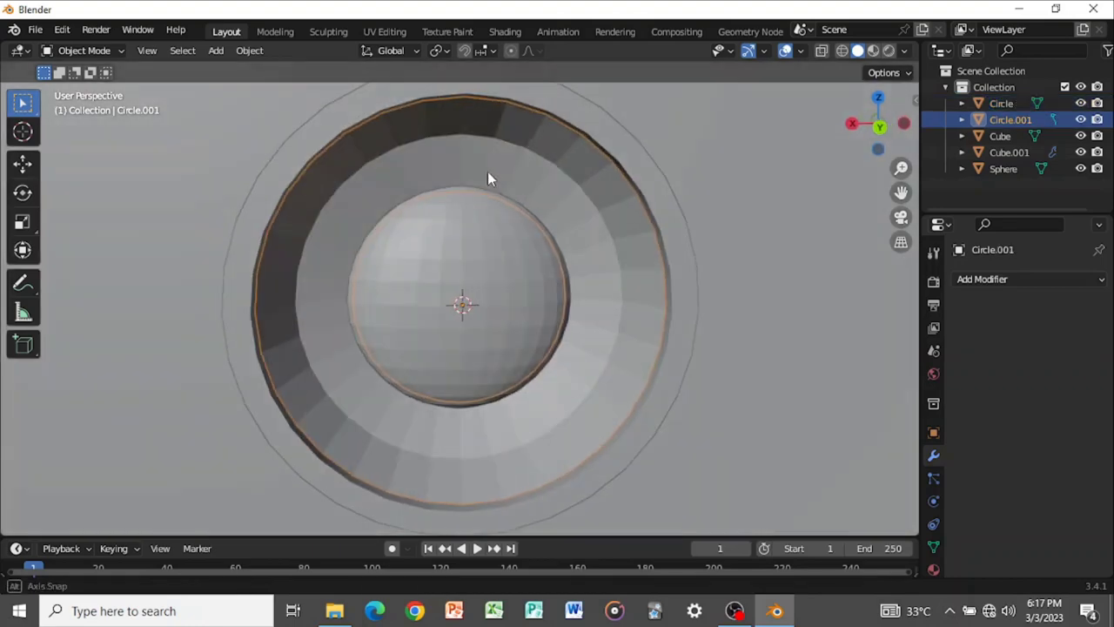
pyautogui.rightClick(488, 172)
pyautogui.click(483, 156)
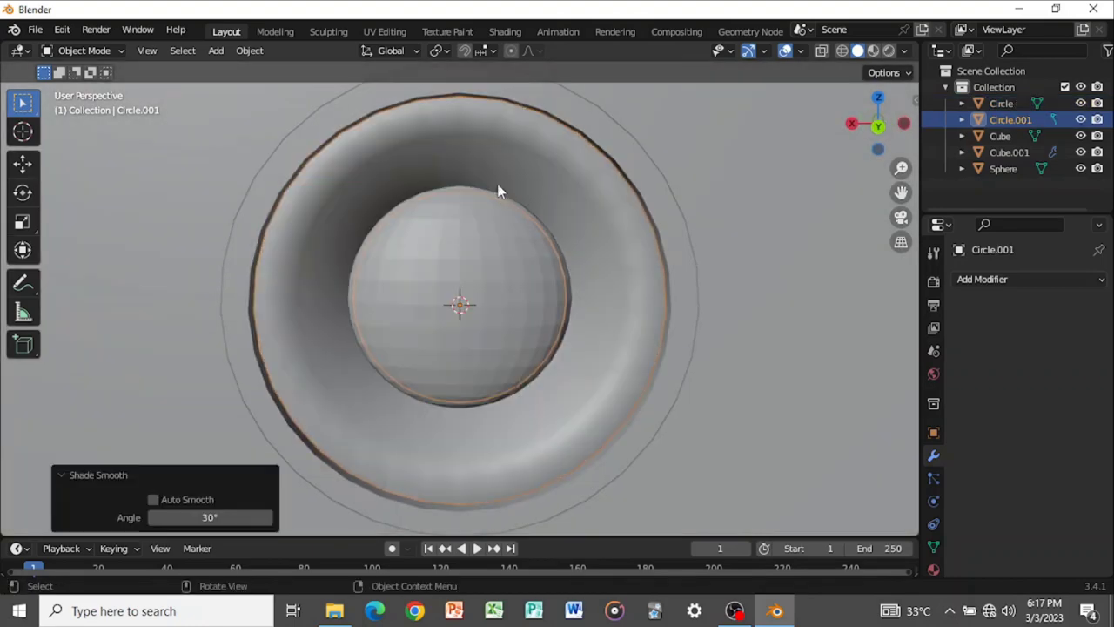
pyautogui.click(486, 280)
pyautogui.rightClick(485, 280)
pyautogui.click(487, 280)
pyautogui.scroll(-4, 496, 278)
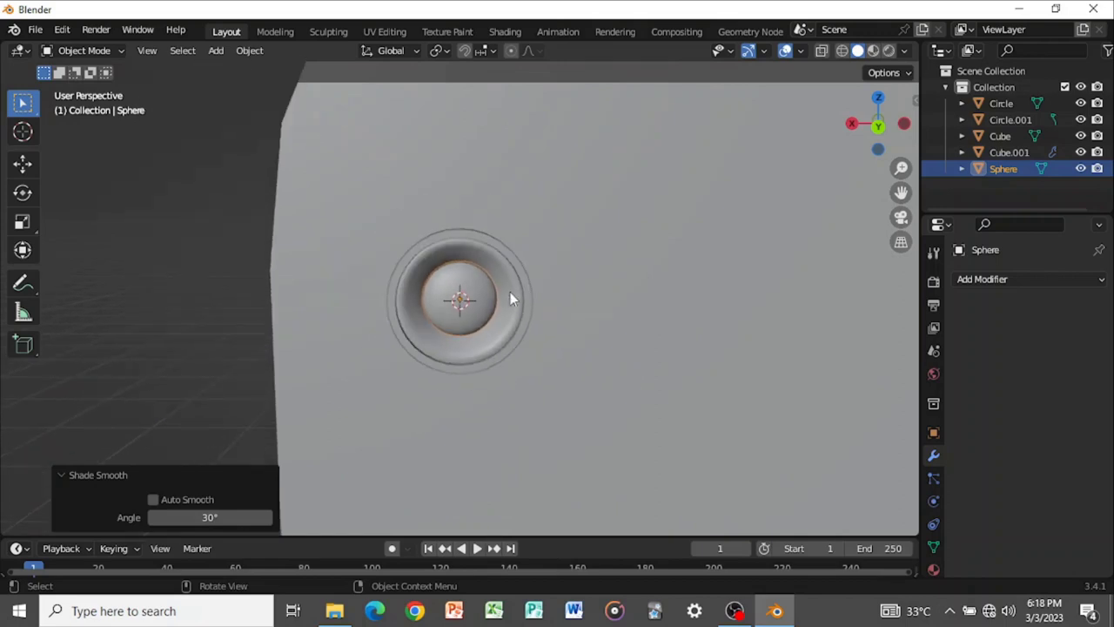
# Parent the lens sphere and inner bezel to the camera's outer ring, using Object (Keep Transform)
pyautogui.click(510, 292)
pyautogui.click(485, 301)
pyautogui.keyDown('shift'); pyautogui.click(517, 302); pyautogui.keyUp('shift')
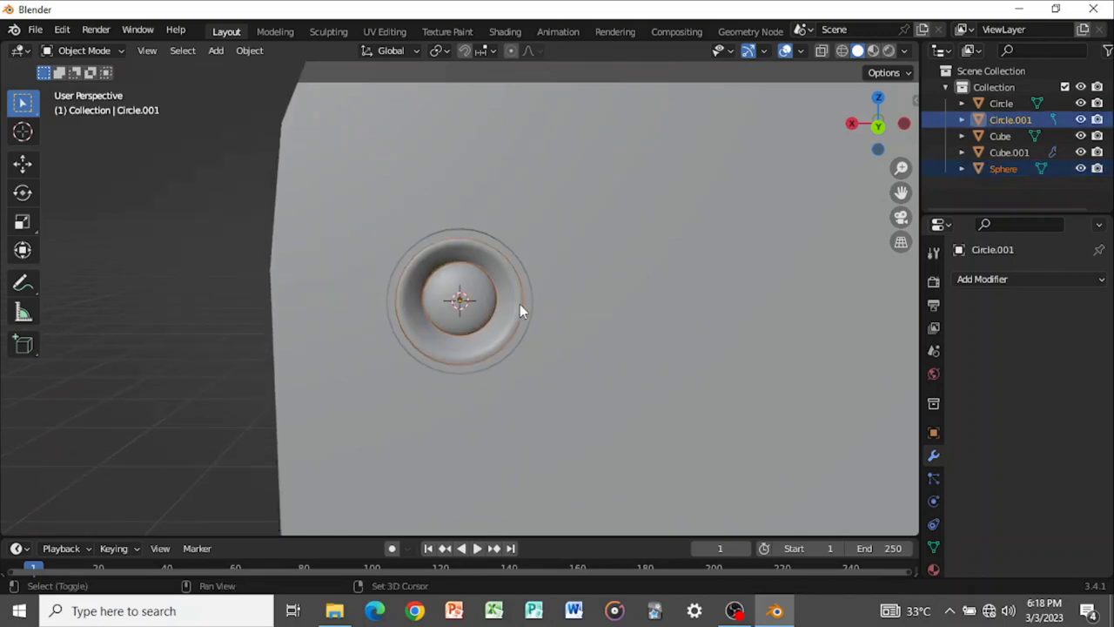
pyautogui.keyDown('shift'); pyautogui.click(531, 317); pyautogui.keyUp('shift')
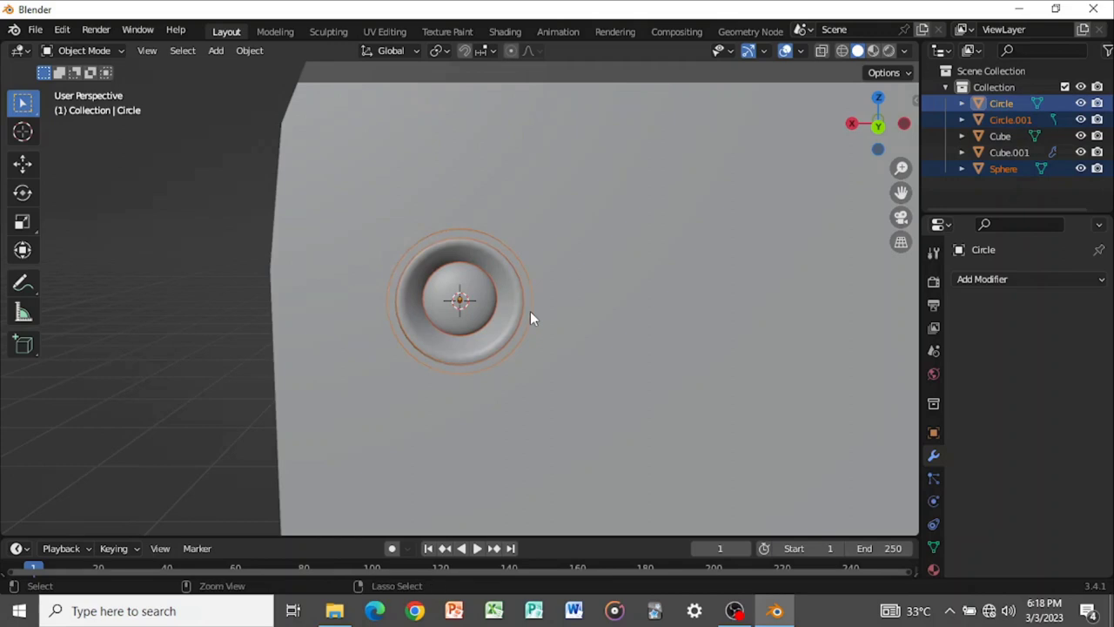
pyautogui.hotkey('ctrl', 'p')
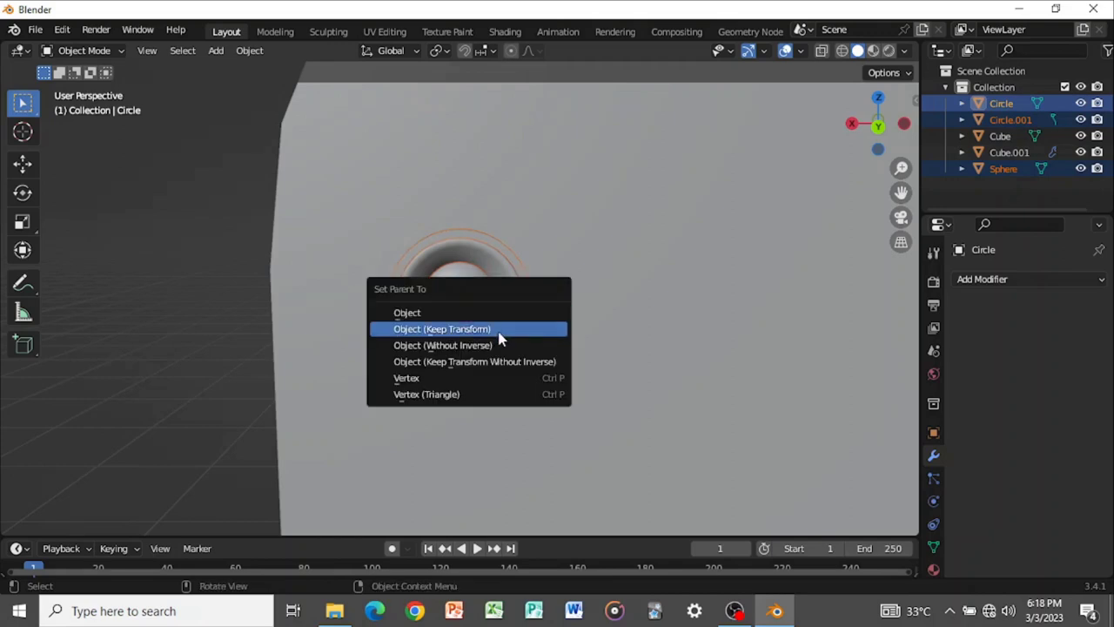
pyautogui.click(501, 330)
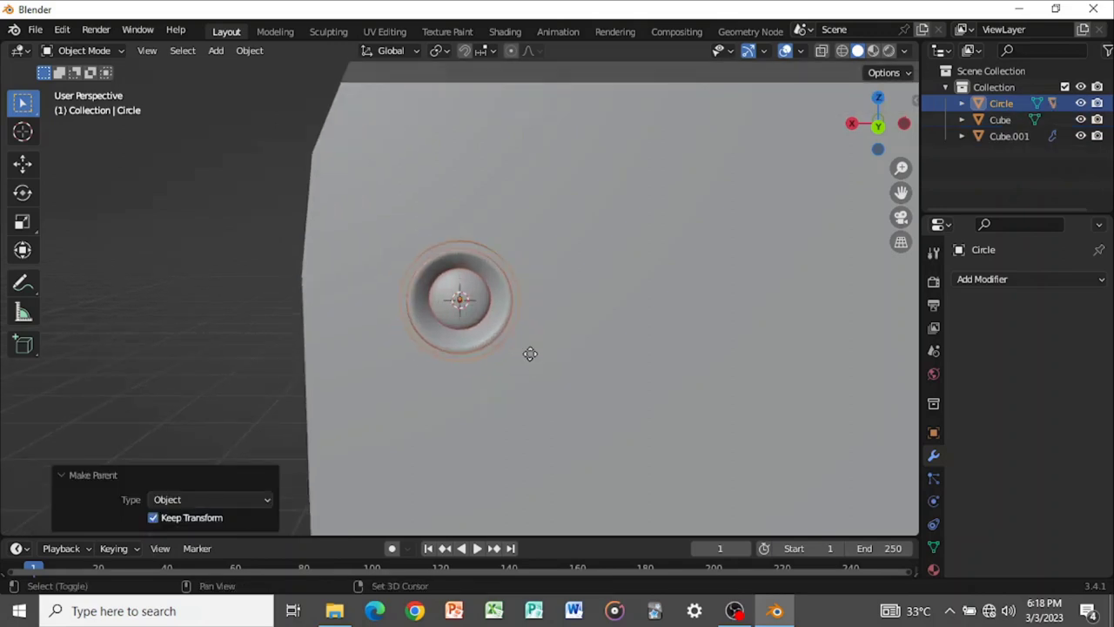
# Duplicate the whole camera assembly and place the copy about 0.311 m below the original along Z
pyautogui.hotkey('shift', 'd')
pyautogui.press('z')
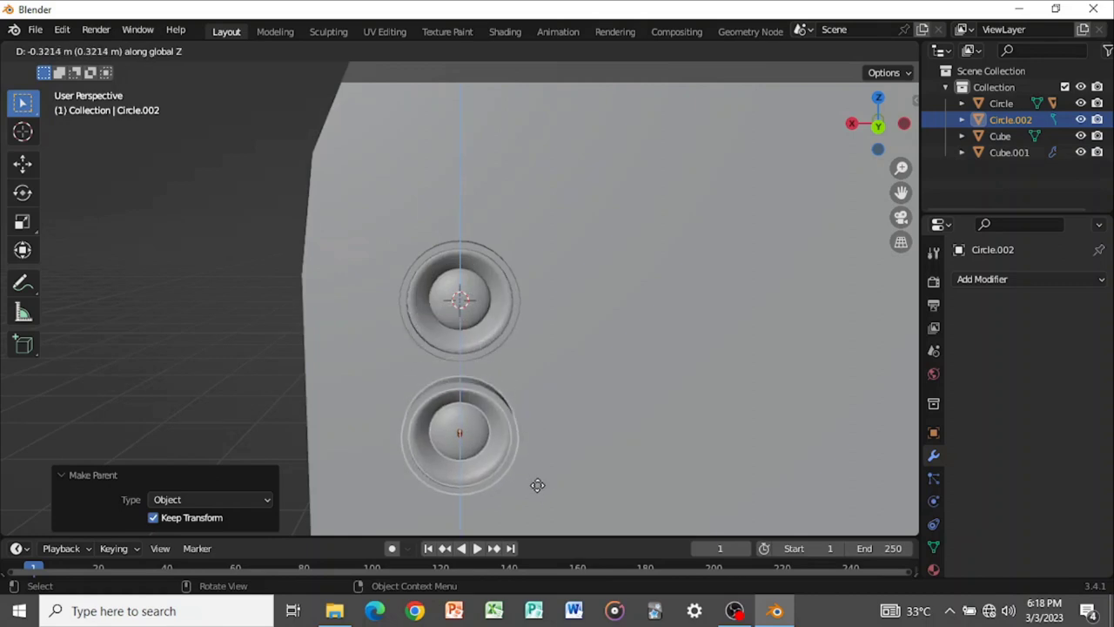
pyautogui.click(539, 481)
pyautogui.moveTo(539, 481); pyautogui.dragTo(576, 435, button='middle')
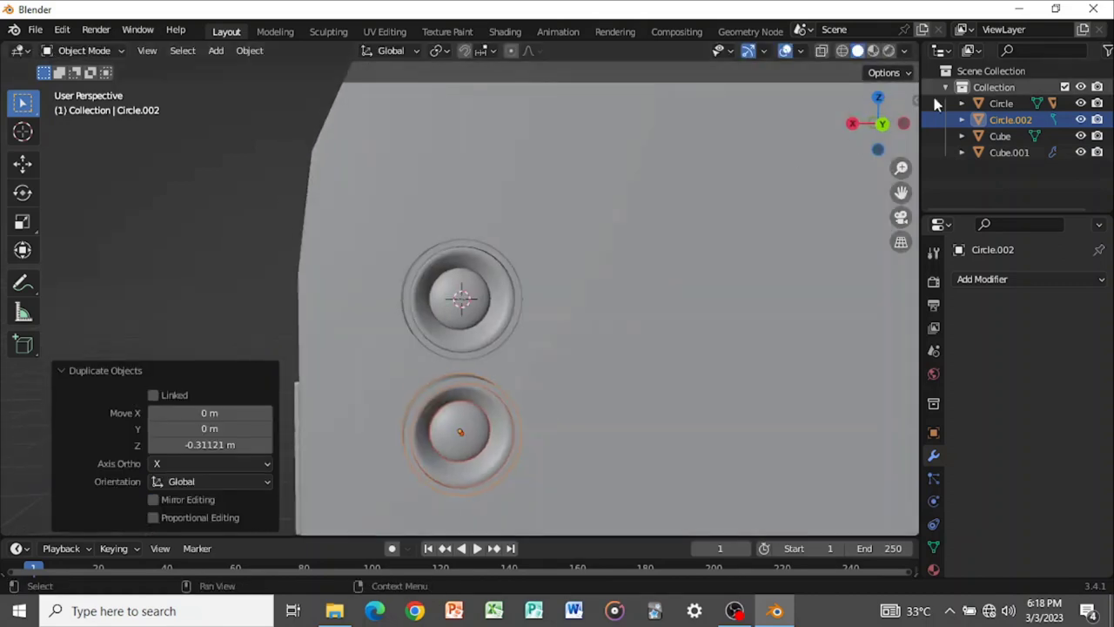
# In back view, duplicate only the second camera's outer ring and lens sphere, placing the copy about 0.33 m lower along Z
pyautogui.click(882, 128)
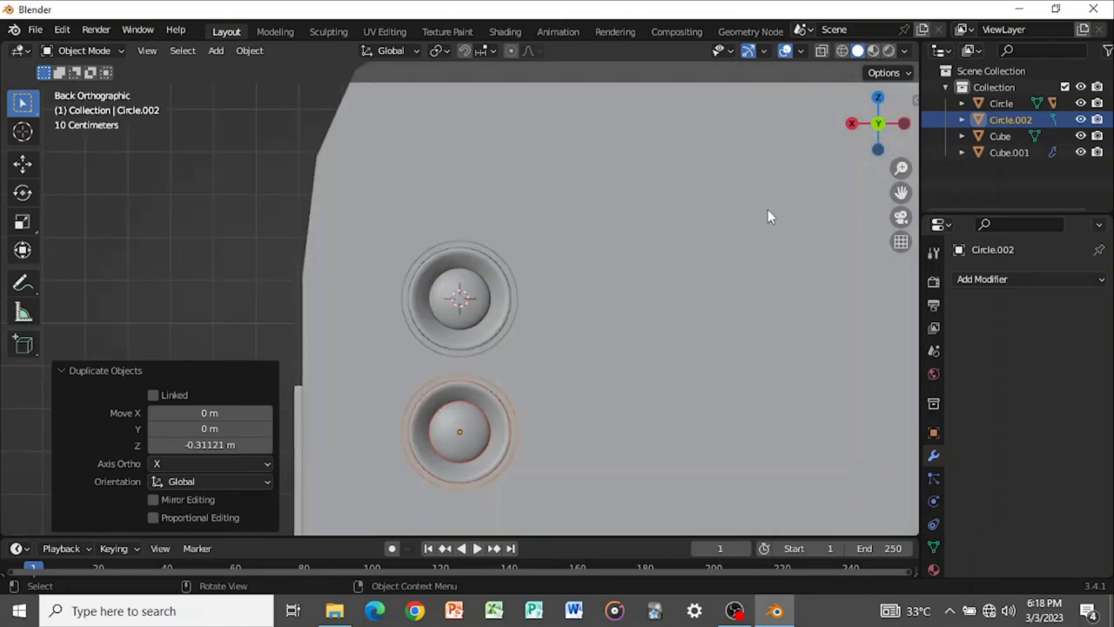
pyautogui.press('KP_Decimal')
pyautogui.scroll(-8, 556, 333)
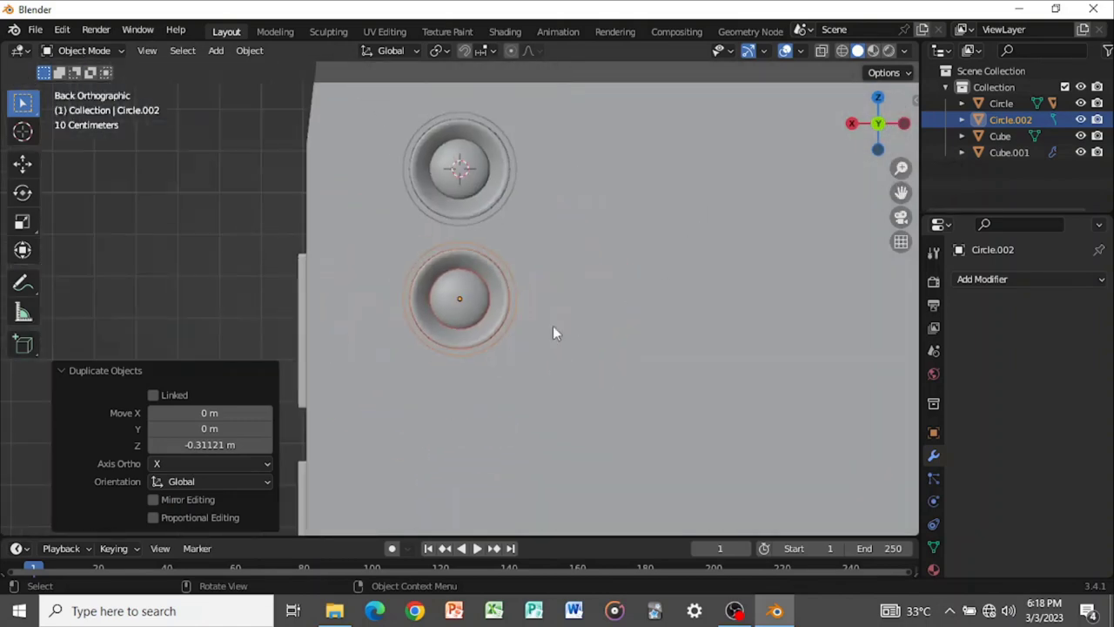
pyautogui.click(473, 311)
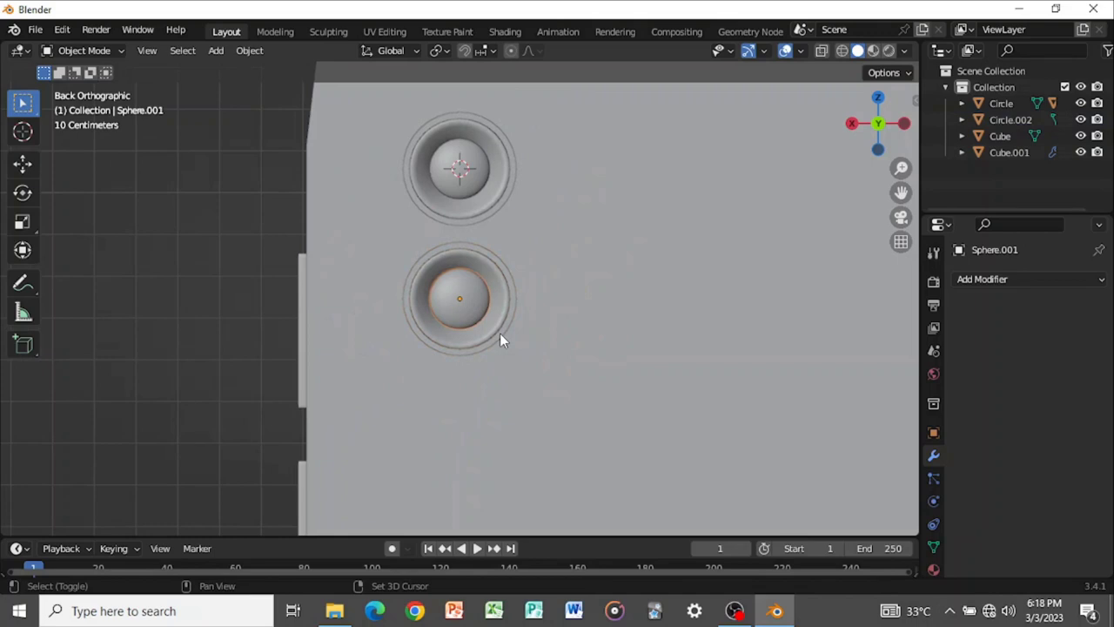
pyautogui.click(501, 335)
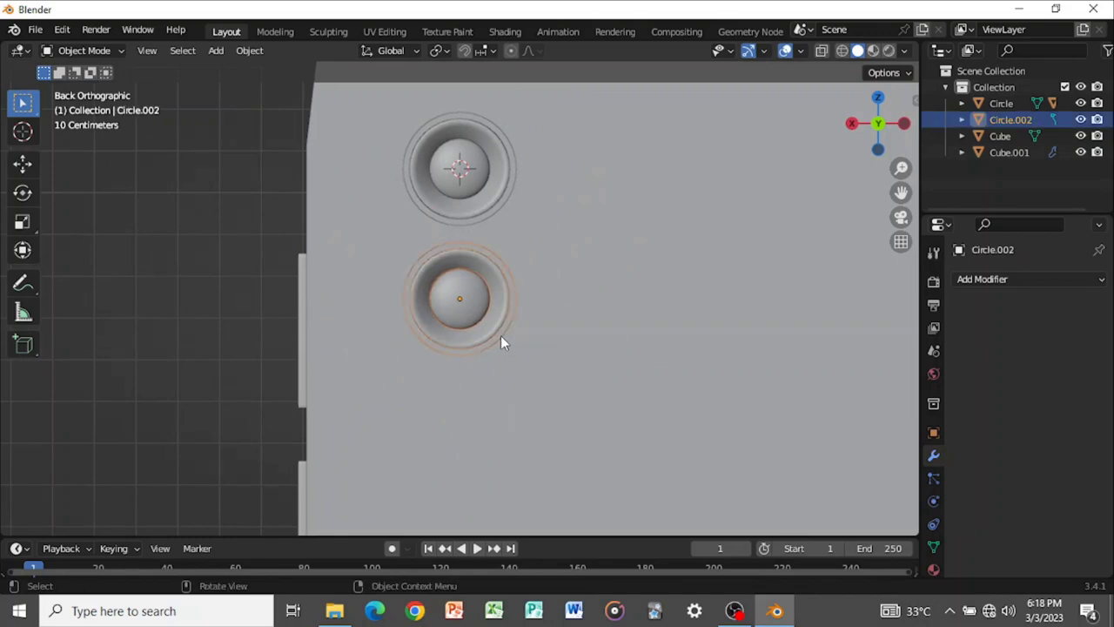
pyautogui.hotkey('shift', 'd')
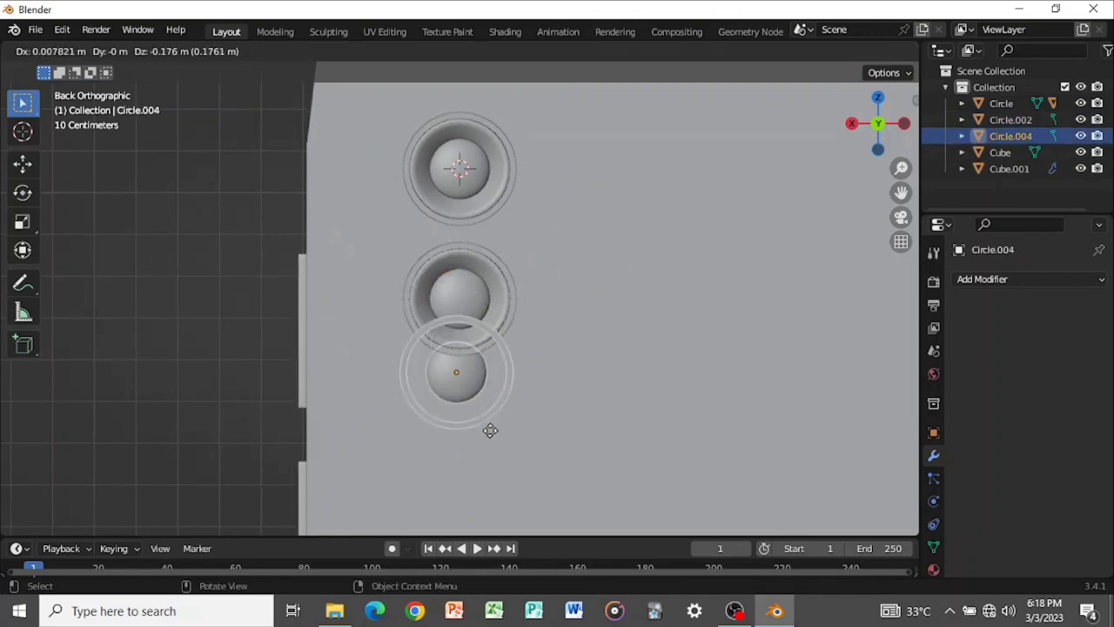
pyautogui.press('z')
pyautogui.click(509, 473)
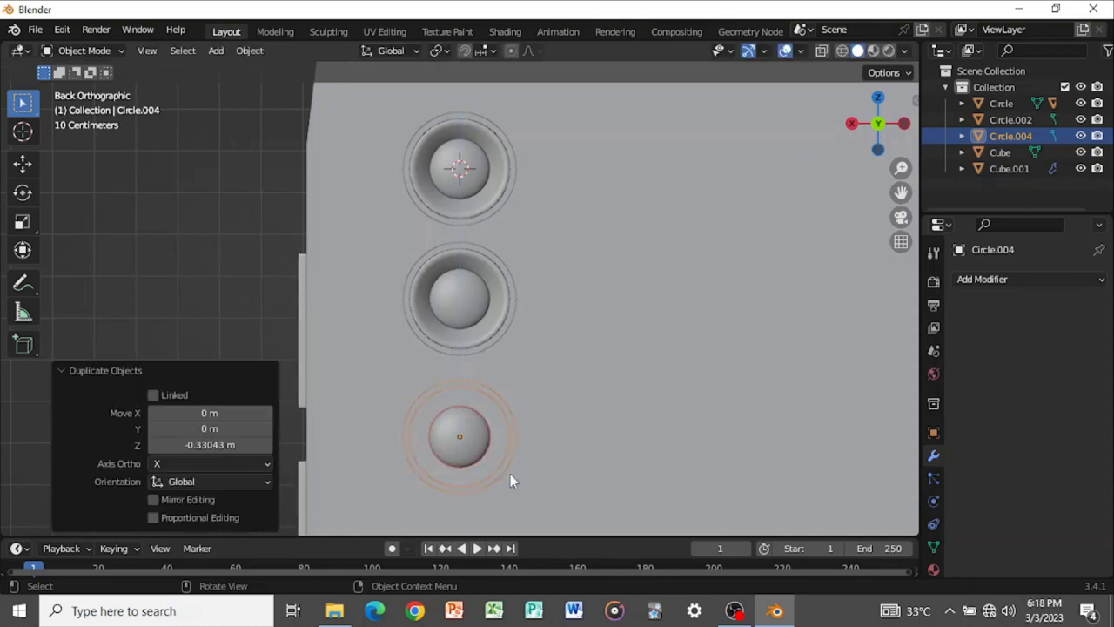
# Scale the third camera's ring and lens to 0.521 and move them up about 0.075 m along Z
pyautogui.scroll(-1, 531, 477)
pyautogui.press('s')
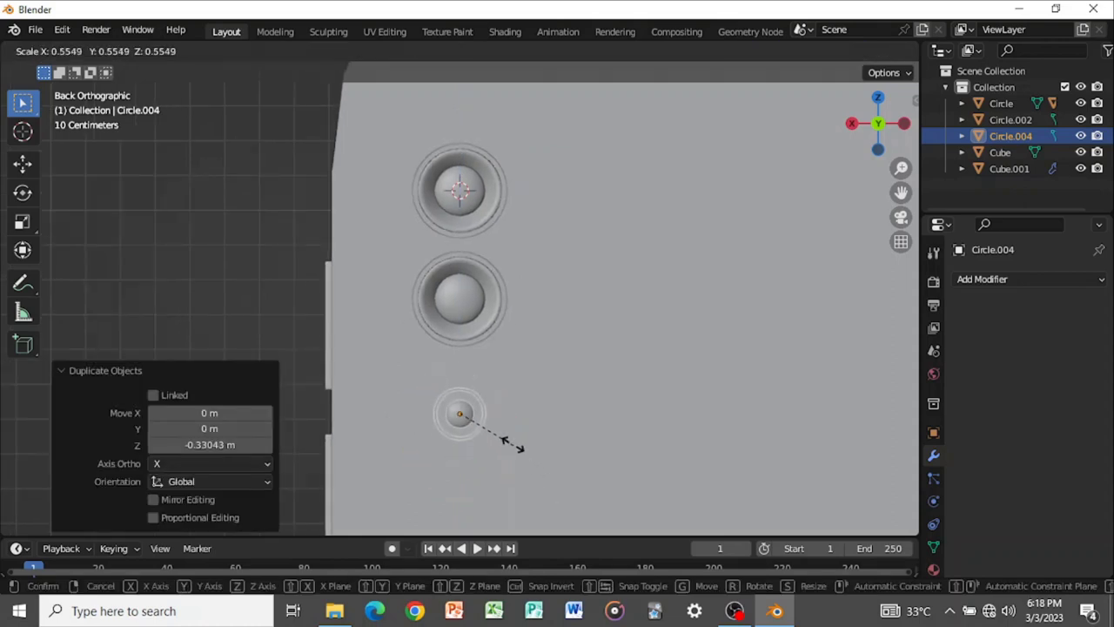
pyautogui.click(513, 446)
pyautogui.press('g')
pyautogui.press('z')
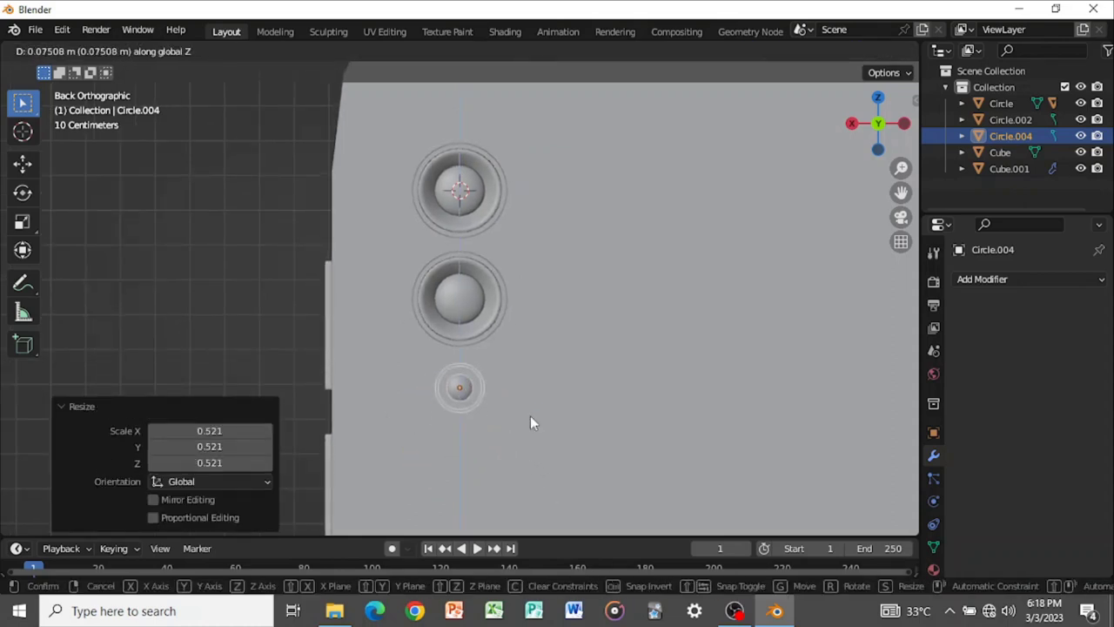
pyautogui.click(530, 415)
# Shrink the small third camera further by a scale factor of 0.776
pyautogui.press('s')
pyautogui.click(524, 406)
pyautogui.press('KP_Decimal')
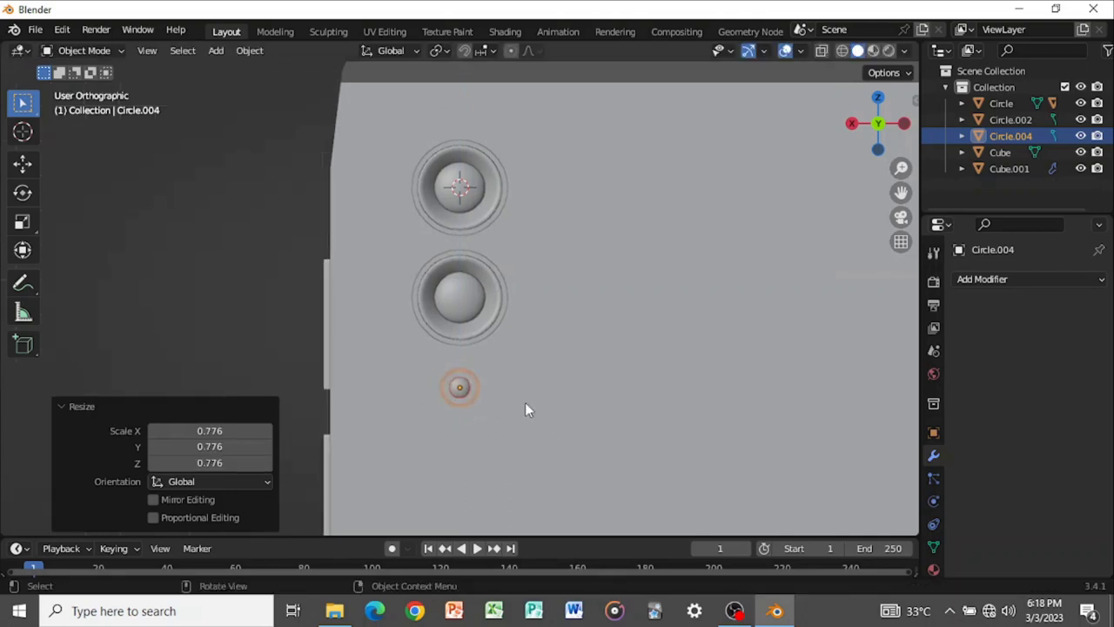
pyautogui.click(497, 343)
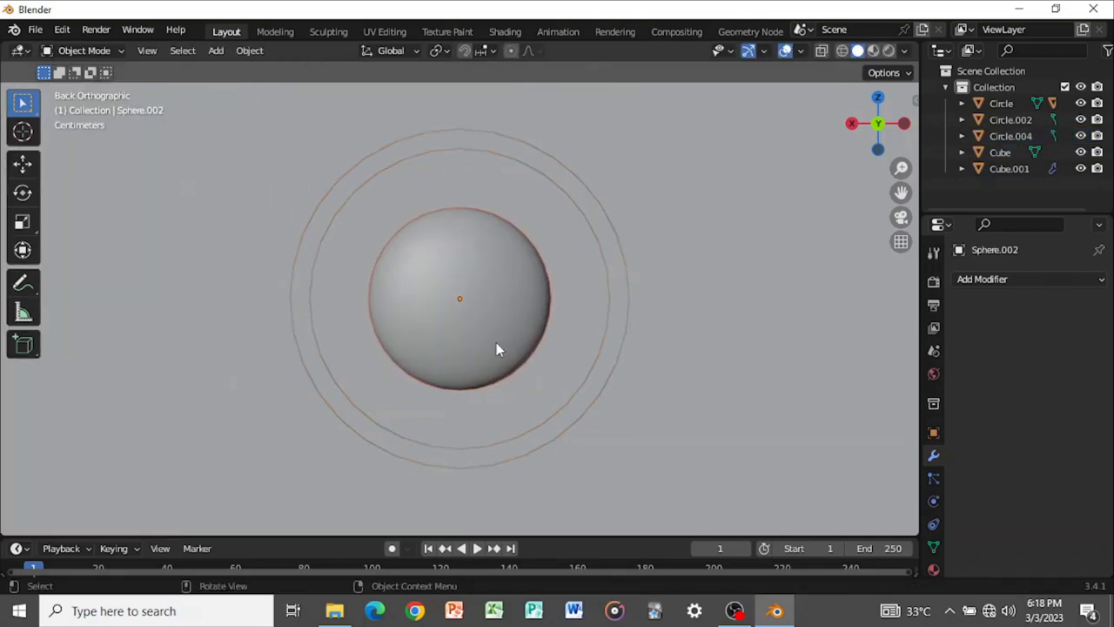
pyautogui.click(576, 388)
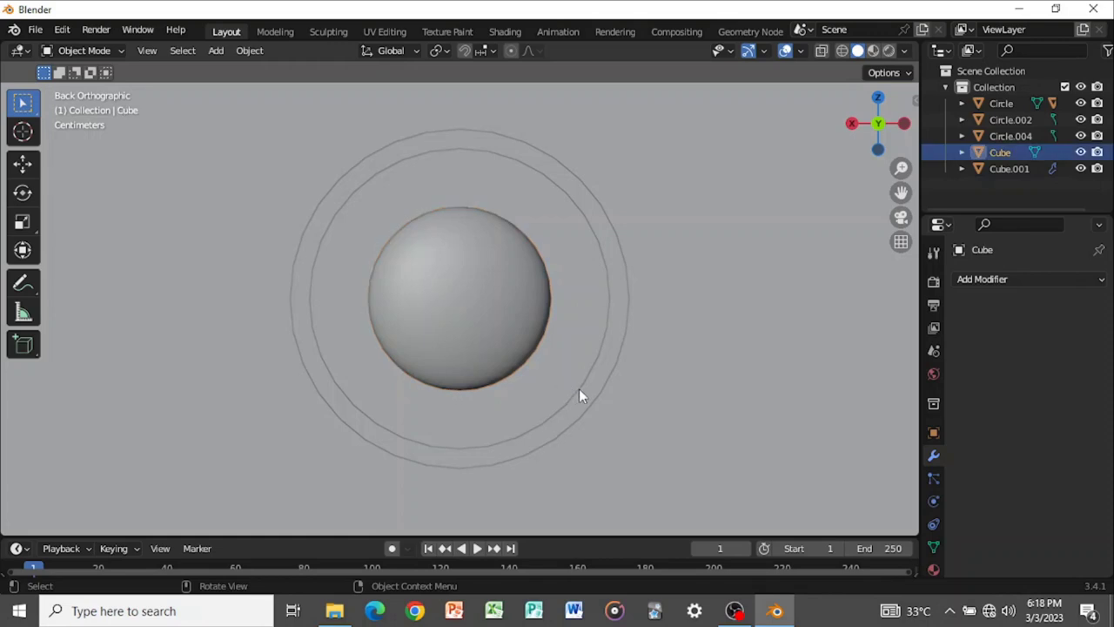
pyautogui.click(581, 392)
pyautogui.press('a')
pyautogui.press('s')
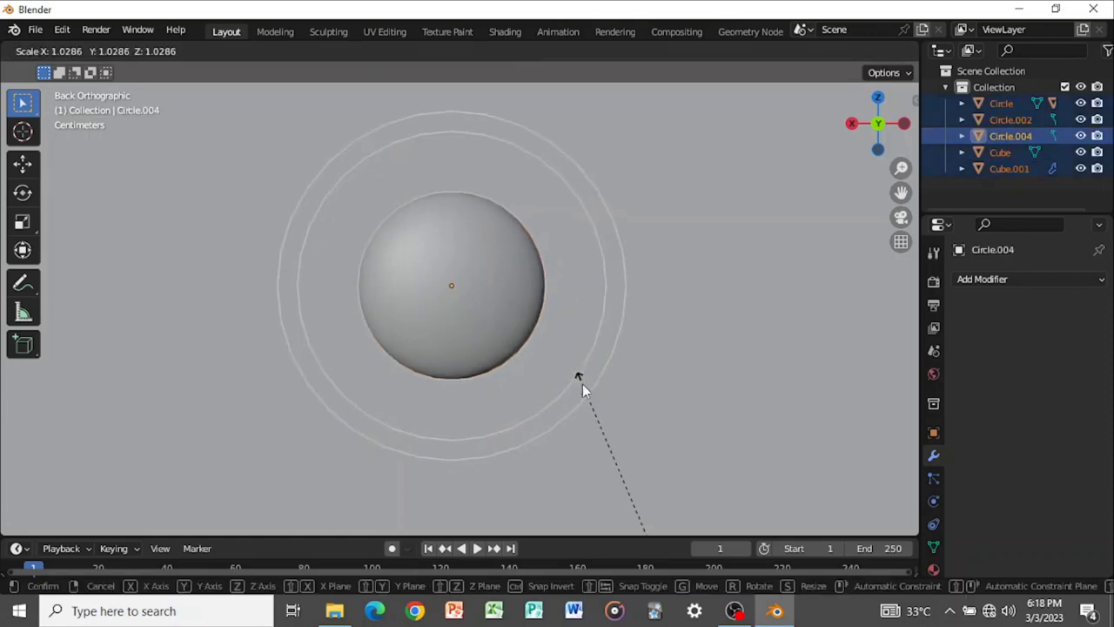
pyautogui.click(593, 385)
pyautogui.hotkey('ctrl', 'v')
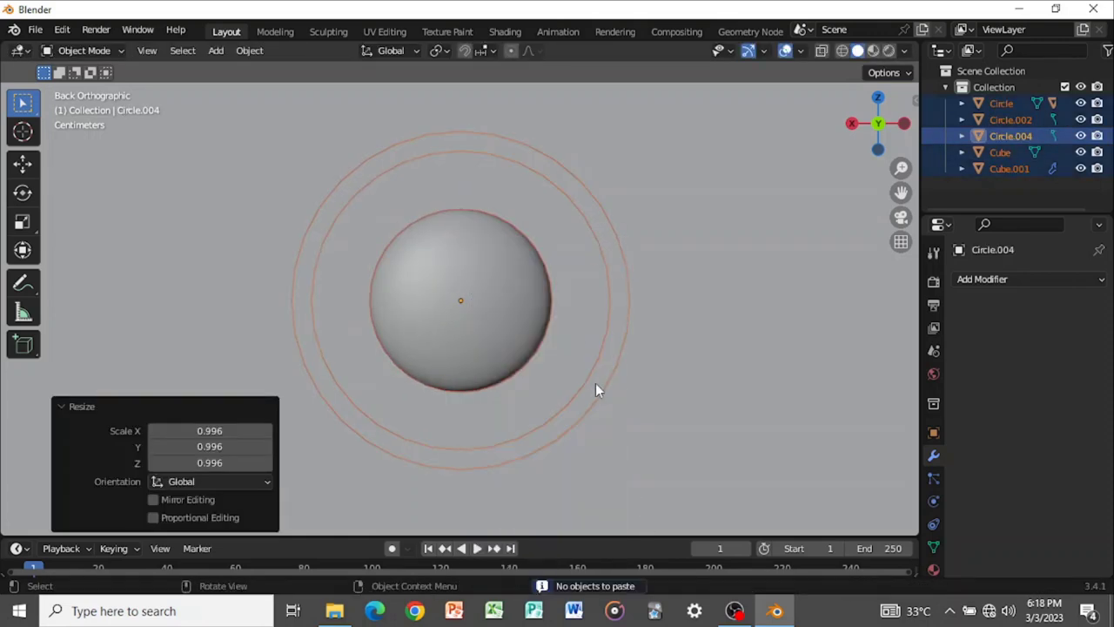
pyautogui.hotkey('ctrl', 'z')
pyautogui.hotkey('ctrl', 'z')
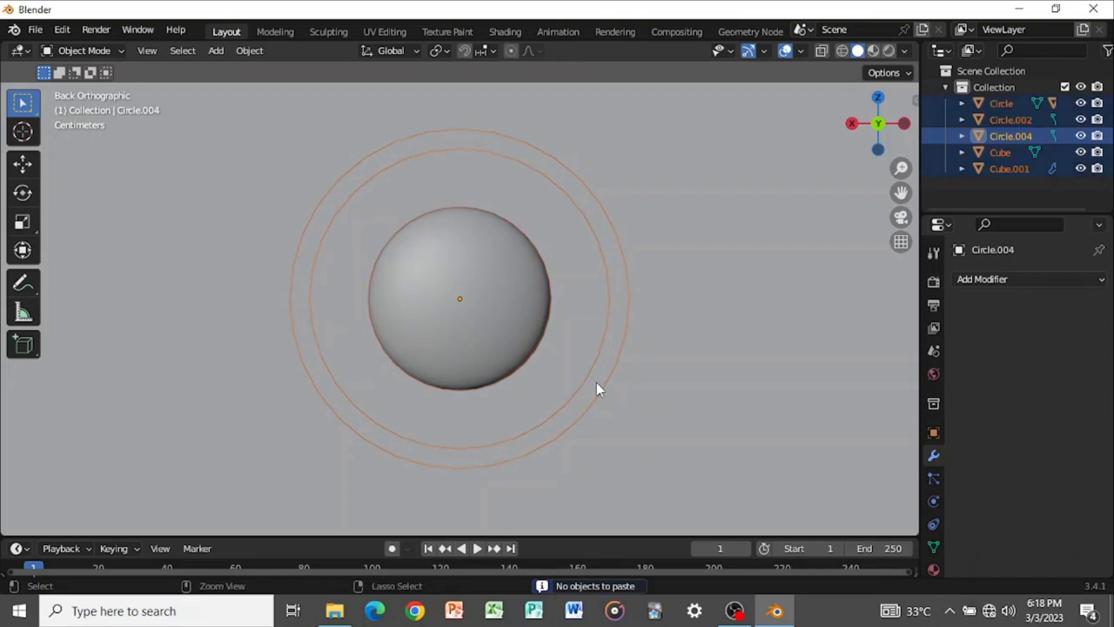
pyautogui.click(596, 382)
pyautogui.click(597, 382)
pyautogui.press('s')
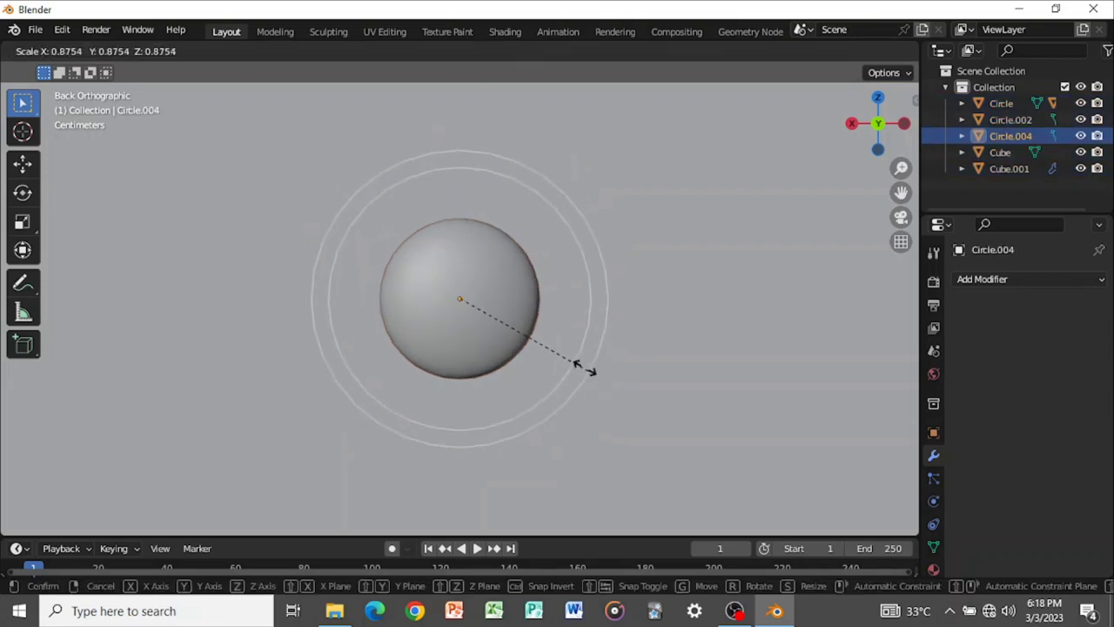
pyautogui.rightClick(580, 365)
# Scale the small camera's lens sphere by 1.611 so it fills the inside of its ring
pyautogui.click(505, 340)
pyautogui.press('s')
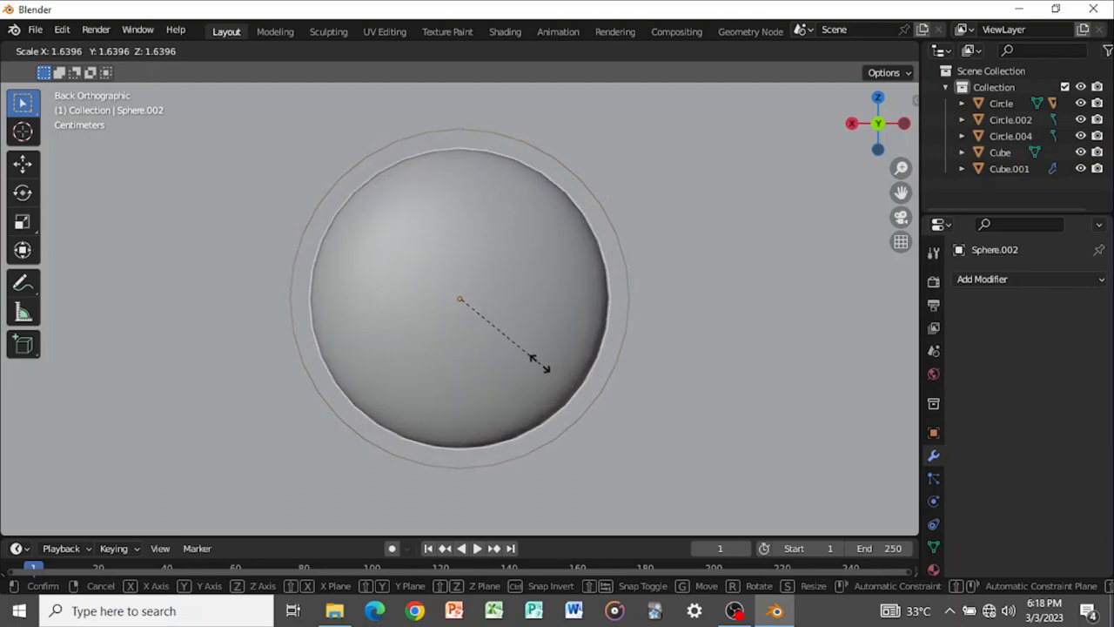
pyautogui.click(538, 364)
# Move the small camera's lens sphere about 0.008 m outward along positive Y
pyautogui.moveTo(554, 368); pyautogui.dragTo(676, 401, button='middle')
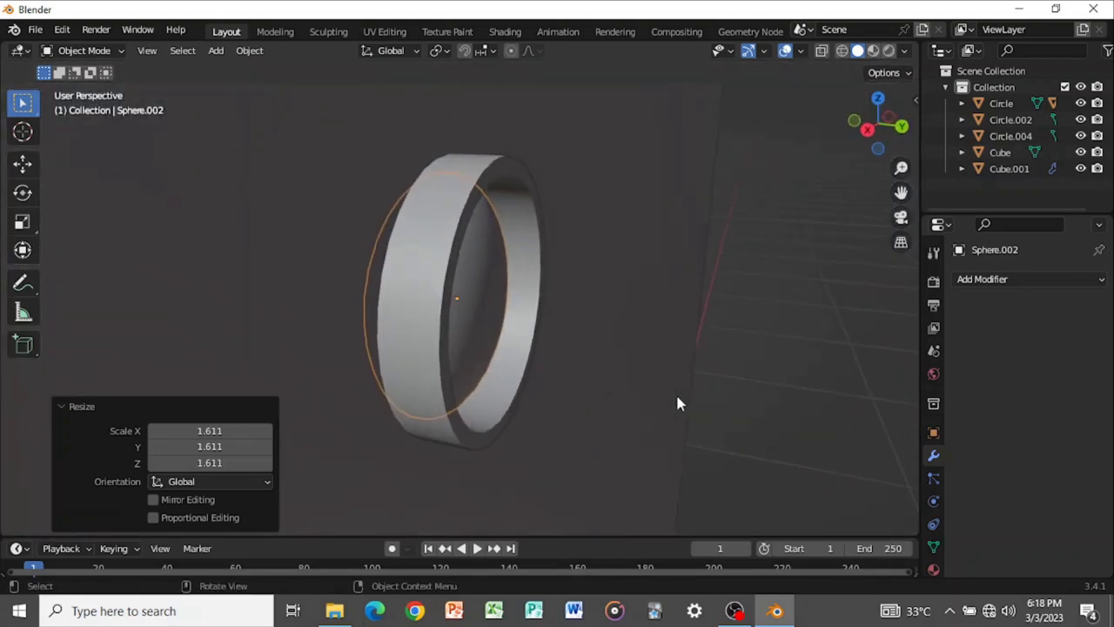
pyautogui.press('g')
pyautogui.press('y')
pyautogui.click(609, 356)
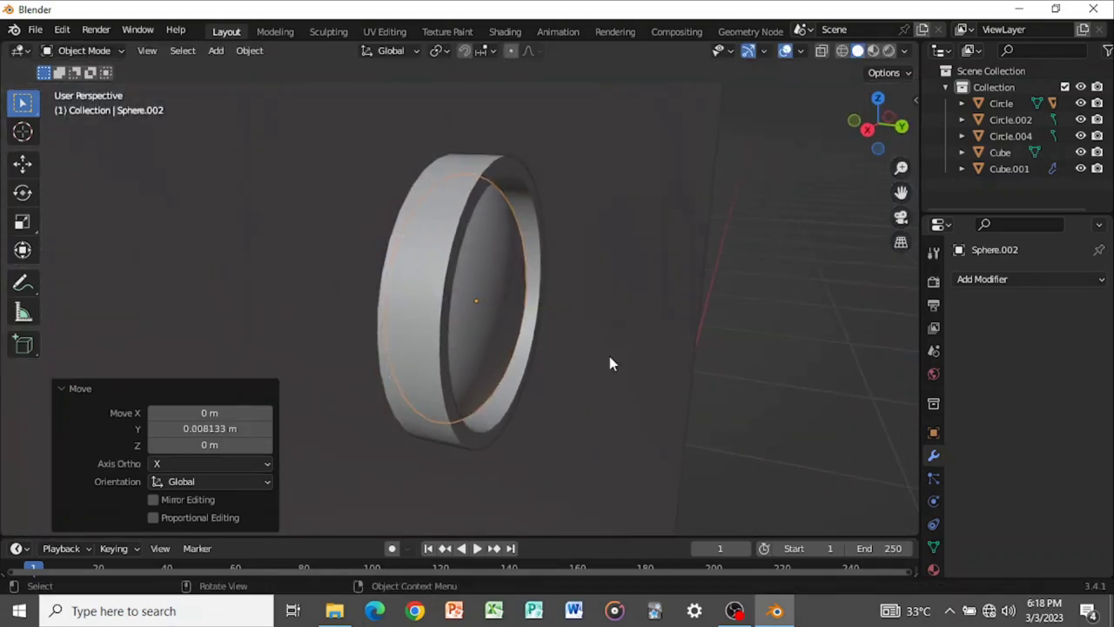
pyautogui.moveTo(610, 356); pyautogui.dragTo(744, 283, button='middle')
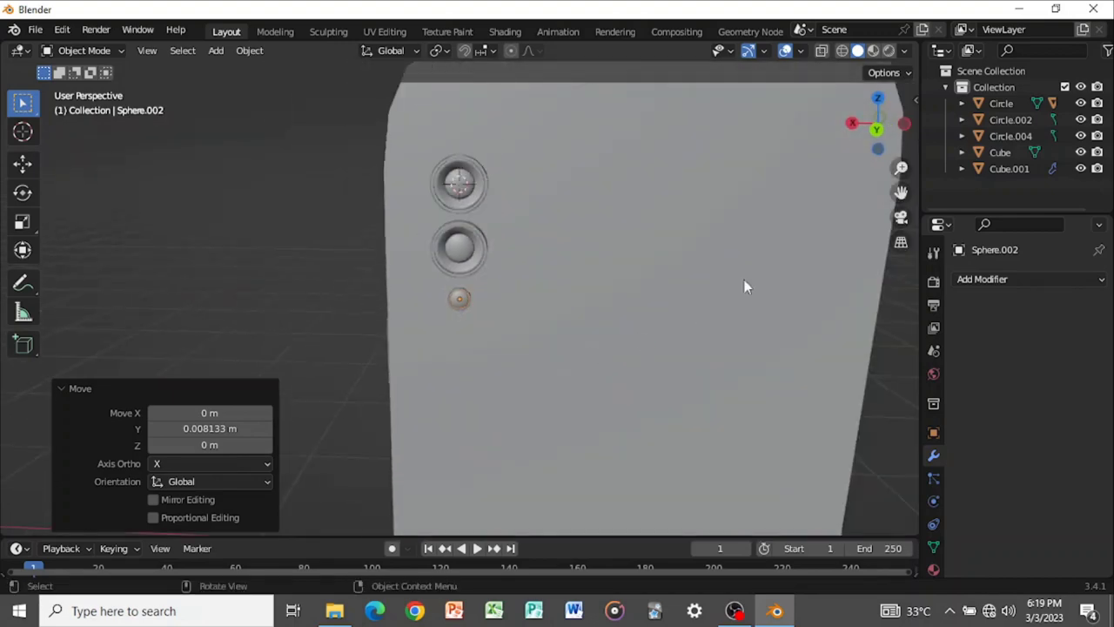
pyautogui.click(905, 125)
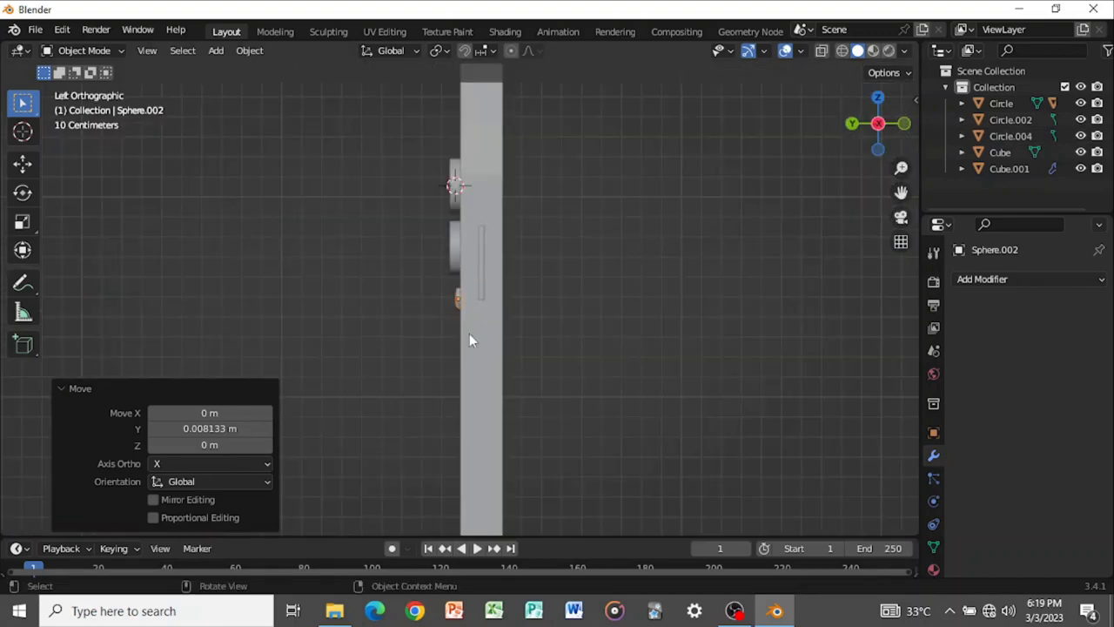
pyautogui.scroll(-3, 496, 348)
pyautogui.scroll(5, 506, 353)
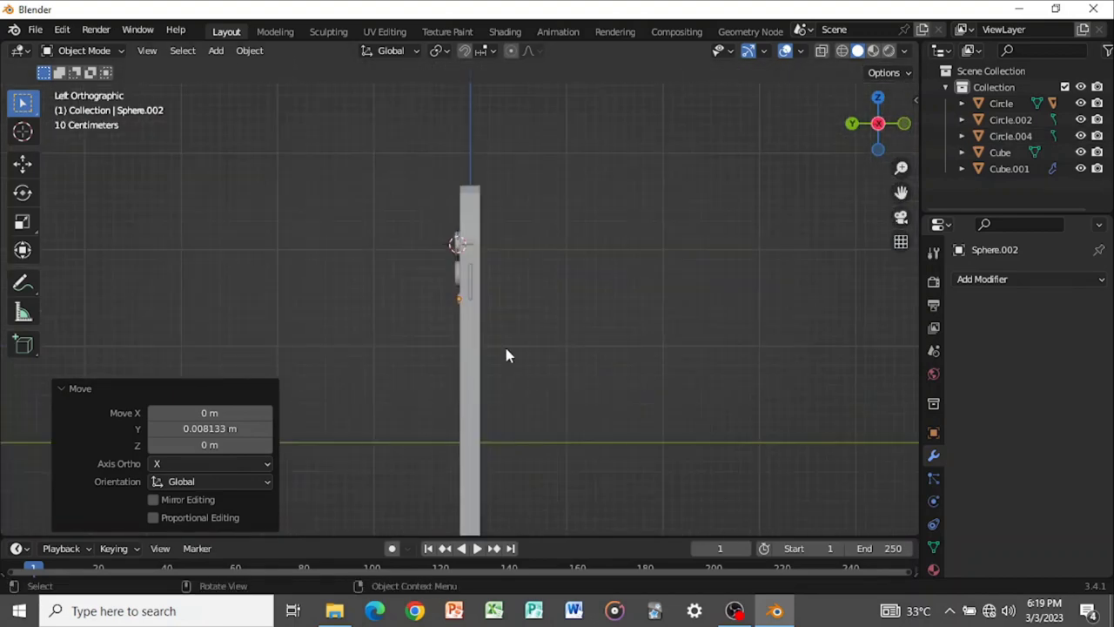
pyautogui.moveTo(461, 353); pyautogui.dragTo(657, 373, button='middle')
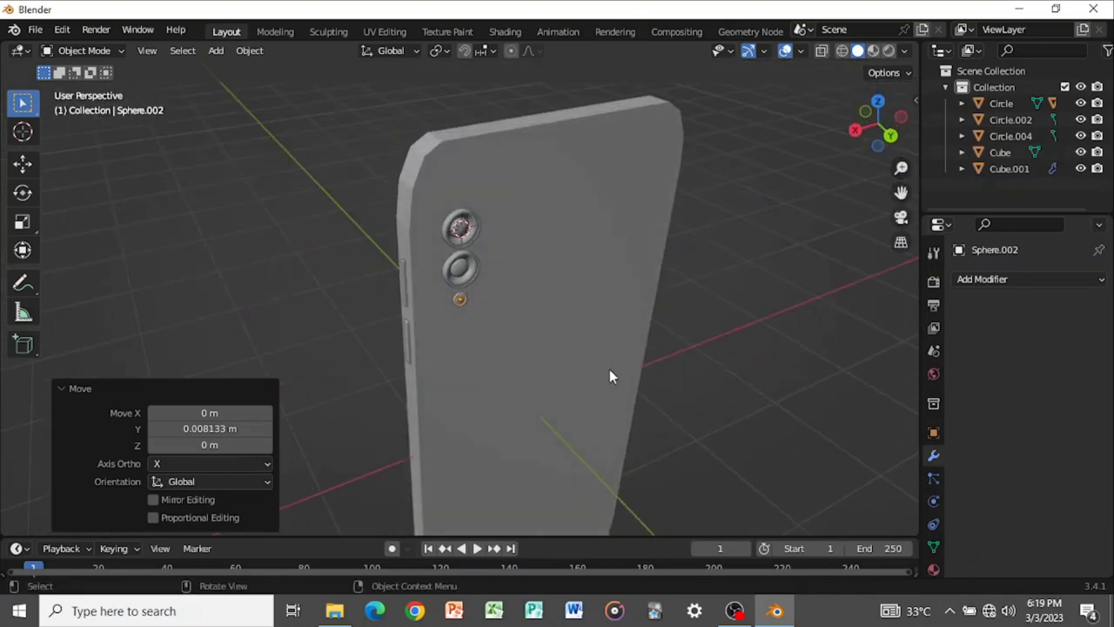
# Select the upper back face of the phone body in edit mode and duplicate it in place
pyautogui.press('Tab')
pyautogui.press('Tab')
pyautogui.click(586, 275)
pyautogui.press('Tab')
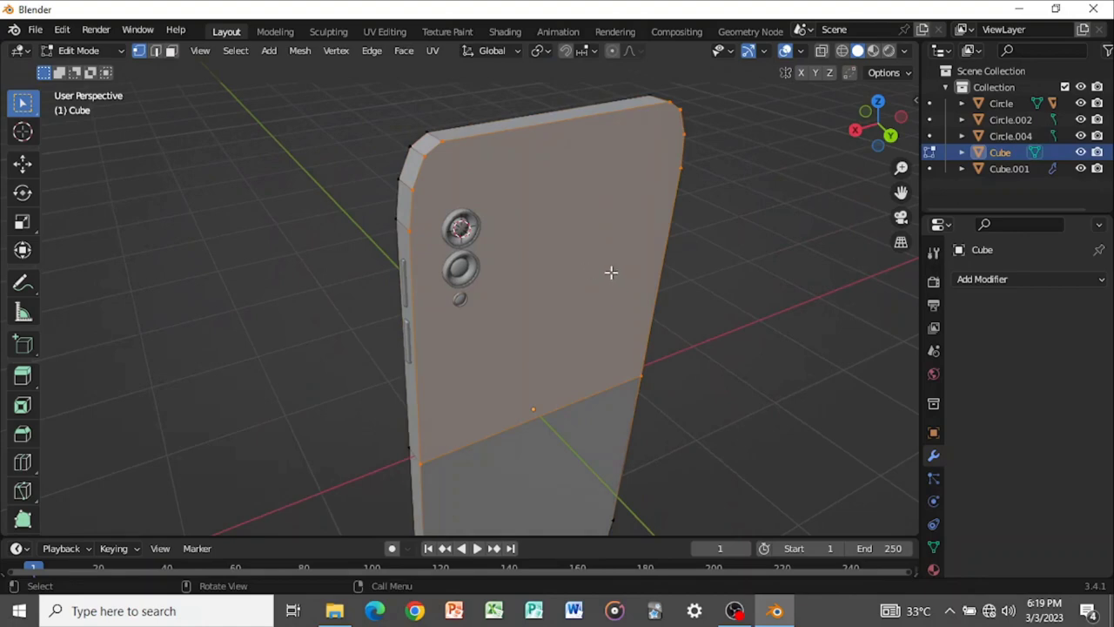
pyautogui.moveTo(609, 271); pyautogui.dragTo(555, 270, button='middle')
pyautogui.scroll(-3, 617, 348)
pyautogui.moveTo(617, 349); pyautogui.dragTo(624, 293, button='middle')
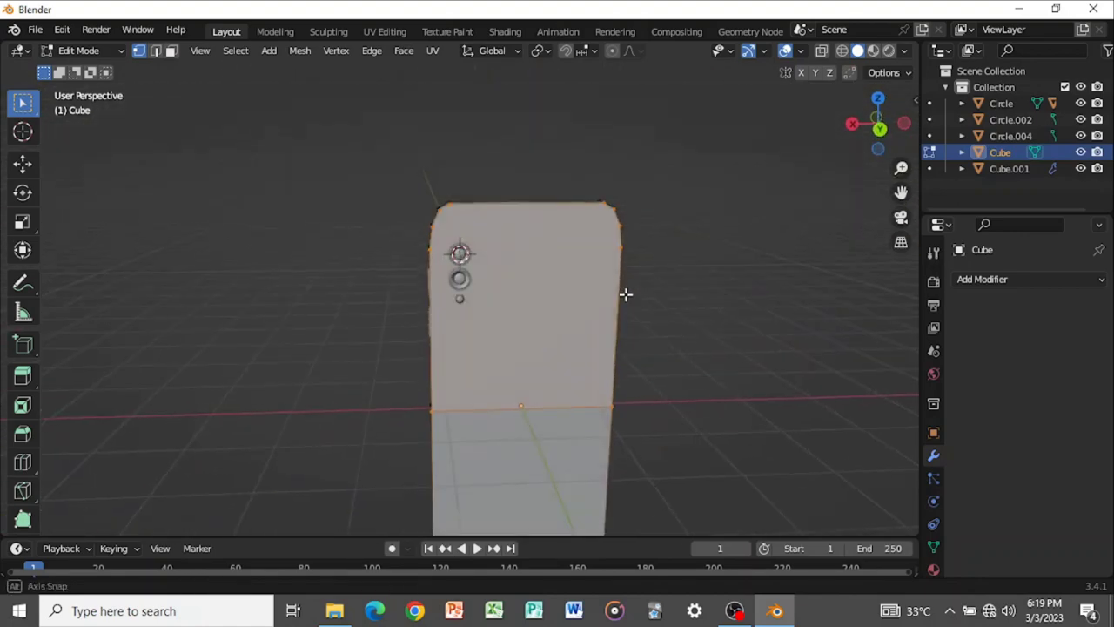
pyautogui.click(881, 134)
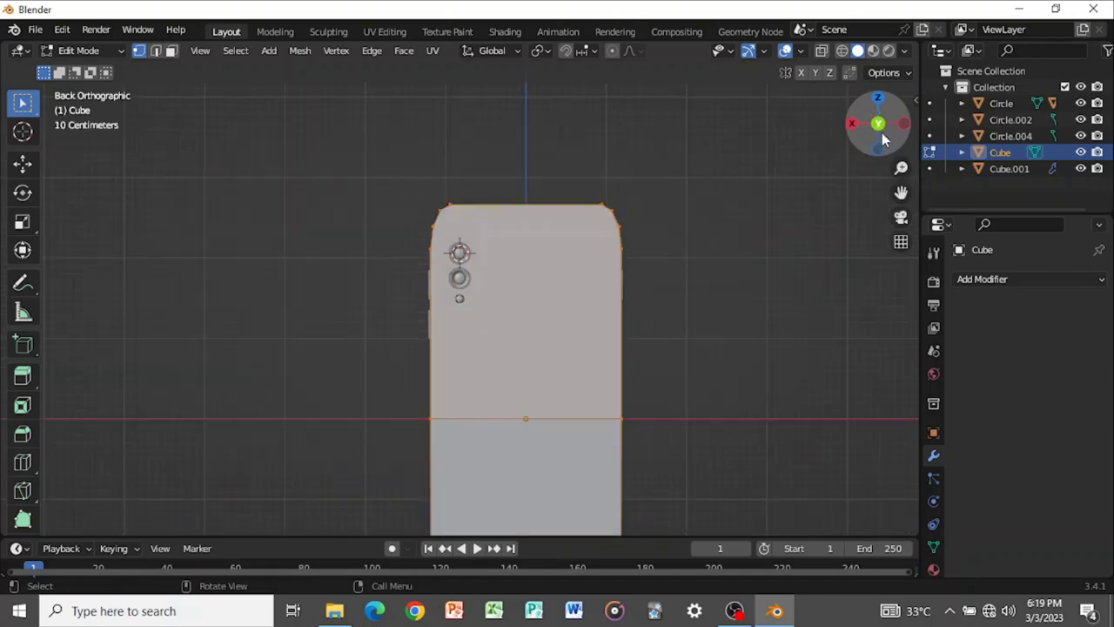
pyautogui.scroll(4, 882, 140)
pyautogui.scroll(-3, 831, 184)
pyautogui.scroll(2, 811, 198)
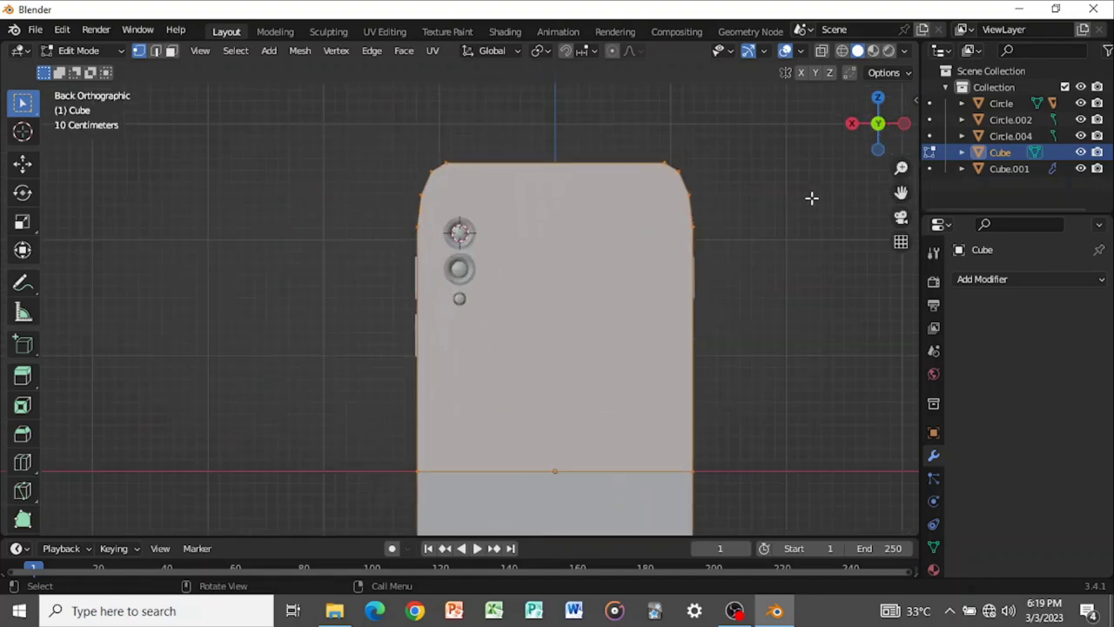
pyautogui.press('g')
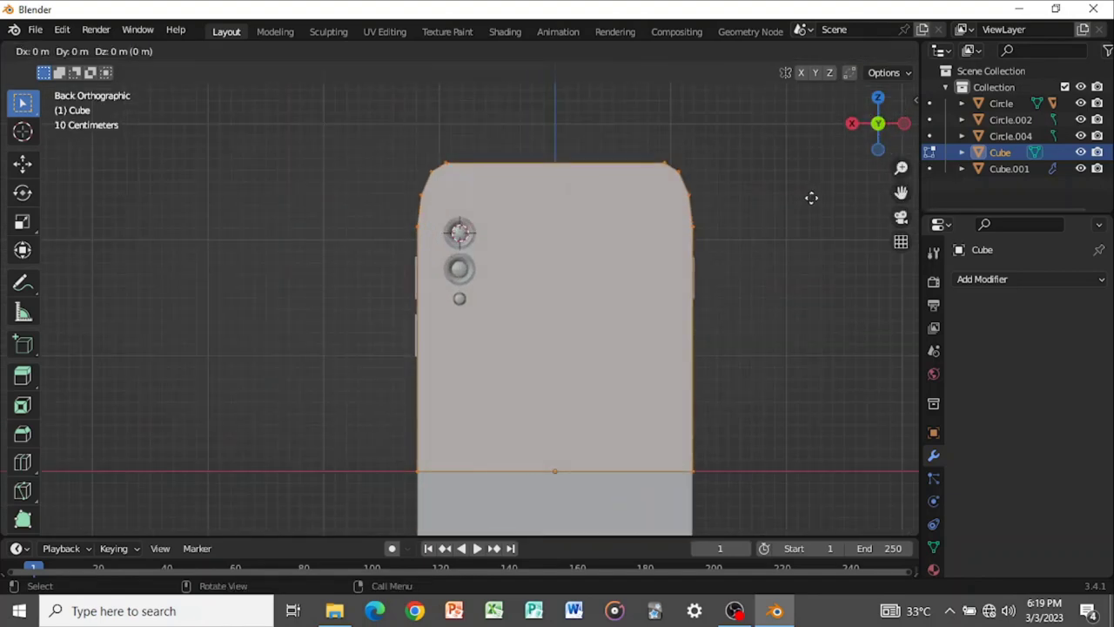
pyautogui.rightClick(812, 198)
# Scale the duplicated back face by 0.521 along Z, and scale it uniformly by 0.944
pyautogui.press('s')
pyautogui.press('z')
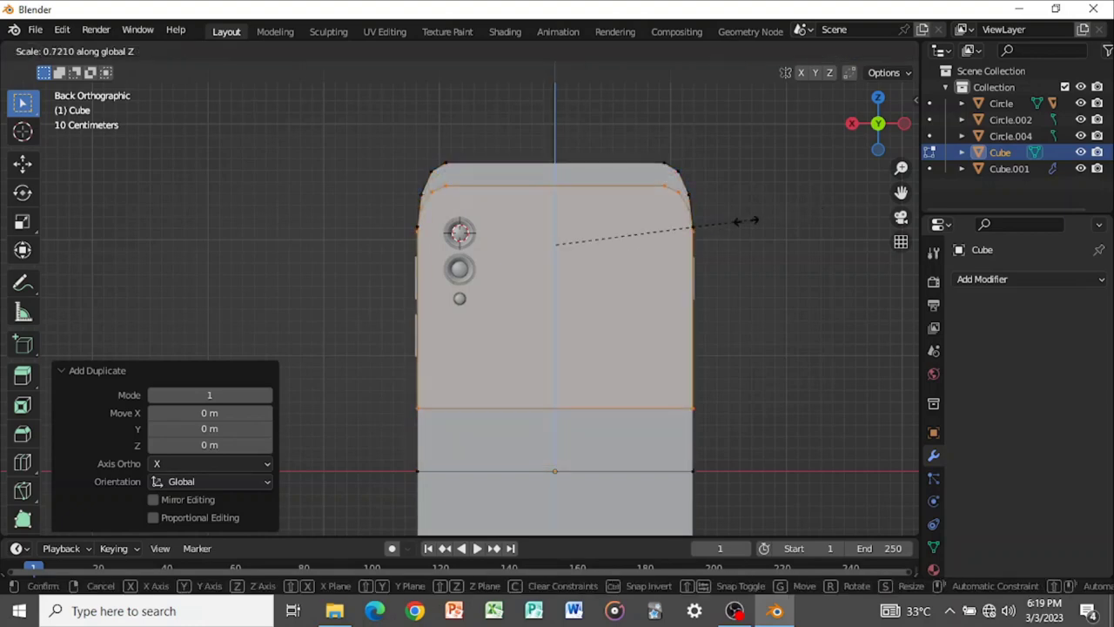
pyautogui.click(689, 222)
pyautogui.press('s')
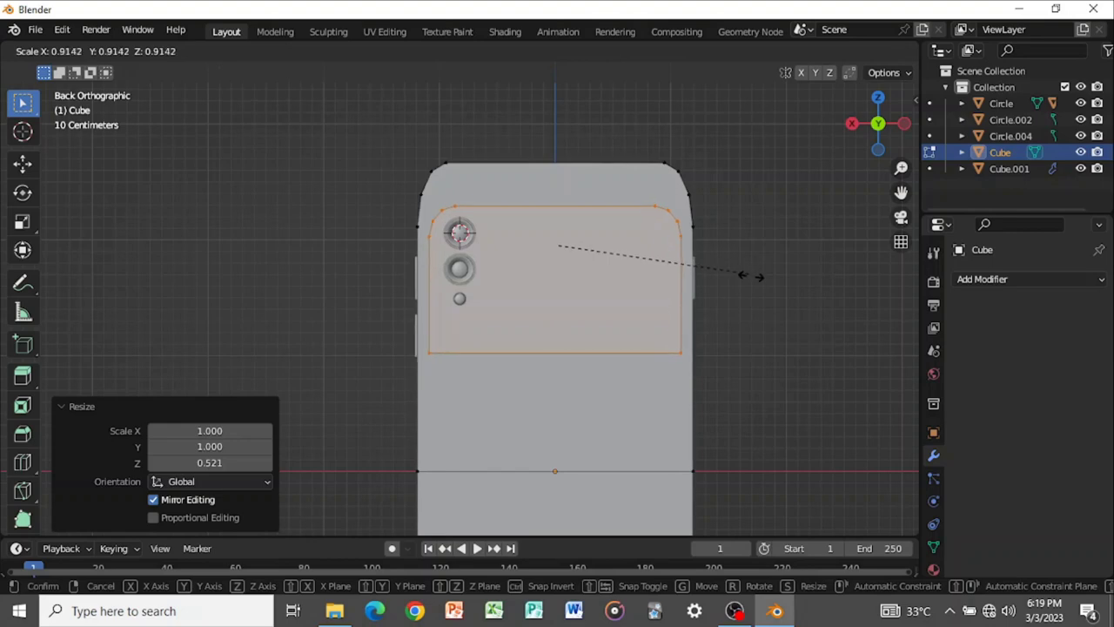
pyautogui.click(754, 276)
# Move the duplicated face about 0.275 m up along Z and scale it by about 0.88 along Z
pyautogui.press('g')
pyautogui.press('z')
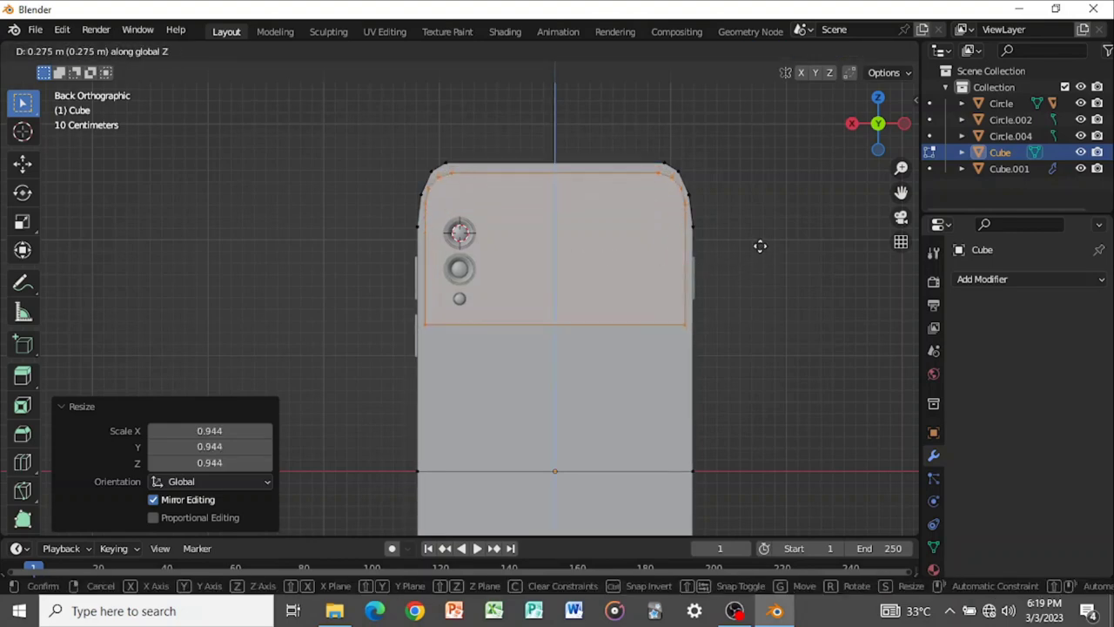
pyautogui.click(759, 244)
pyautogui.press('s')
pyautogui.press('z')
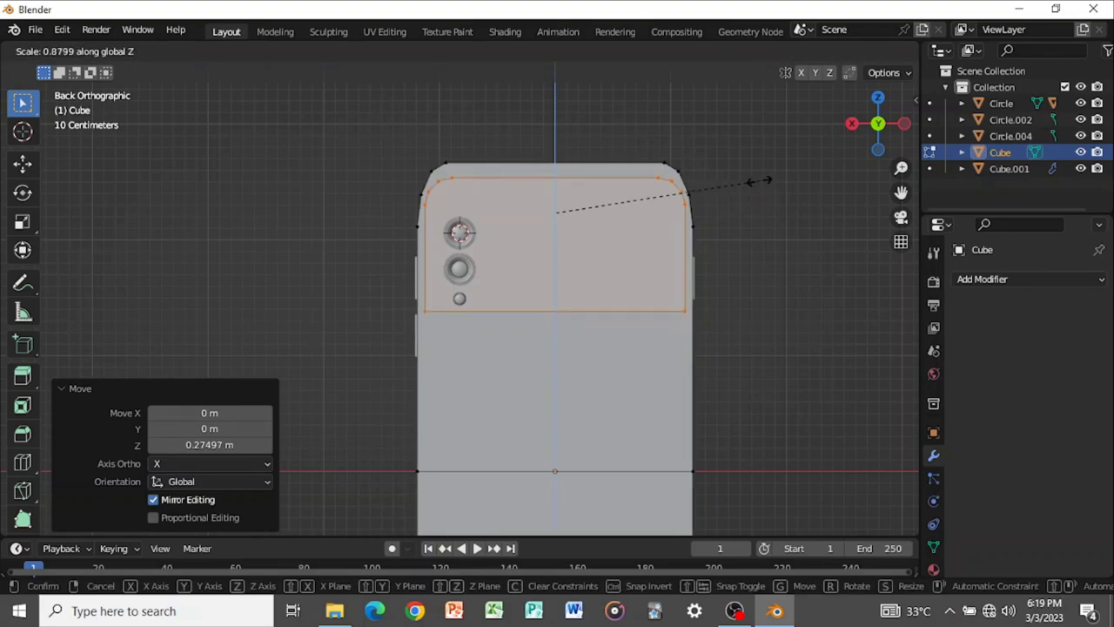
pyautogui.click(758, 180)
# Snap the 3D cursor to the duplicated back face and return to object mode
pyautogui.moveTo(627, 228); pyautogui.dragTo(672, 251, button='middle')
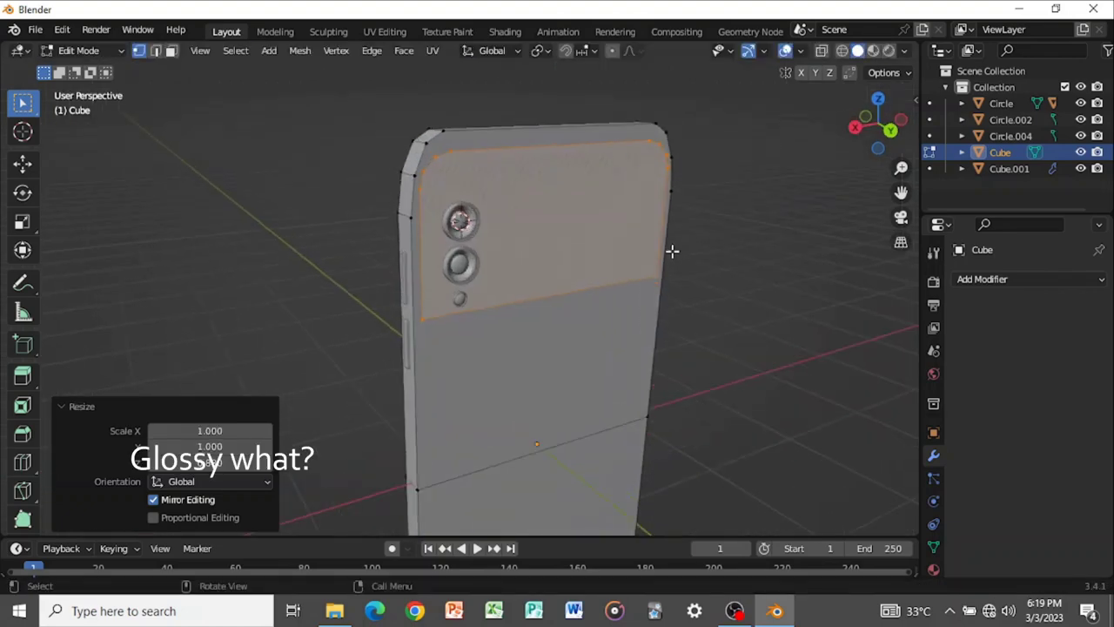
pyautogui.scroll(2, 672, 251)
pyautogui.press('Tab')
pyautogui.press('Tab')
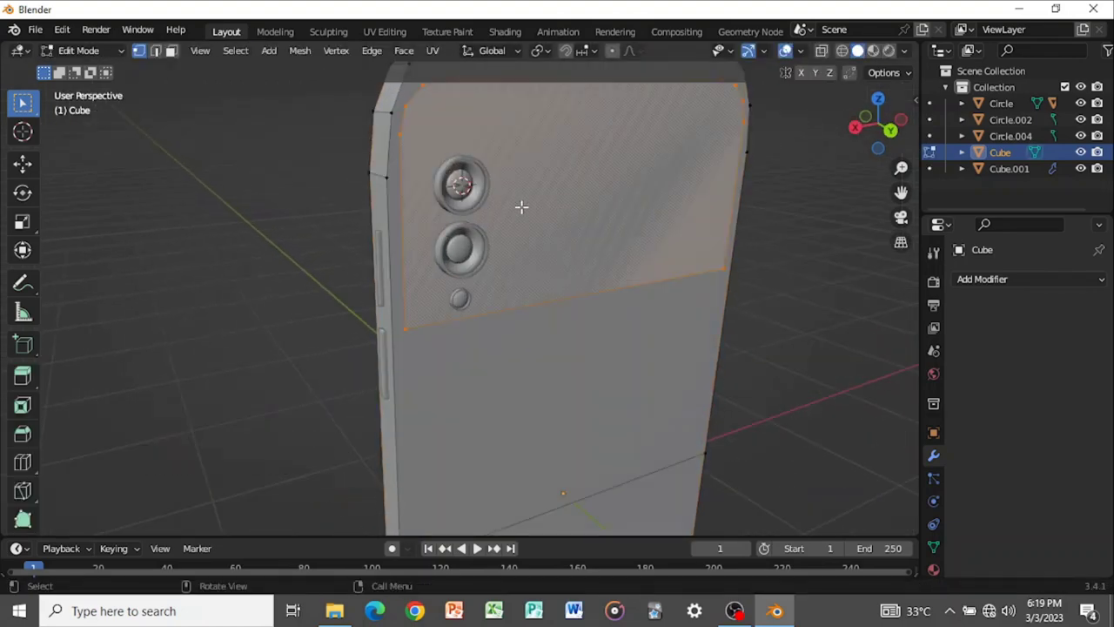
pyautogui.press('Tab')
pyautogui.press('Tab')
pyautogui.scroll(-2, 527, 265)
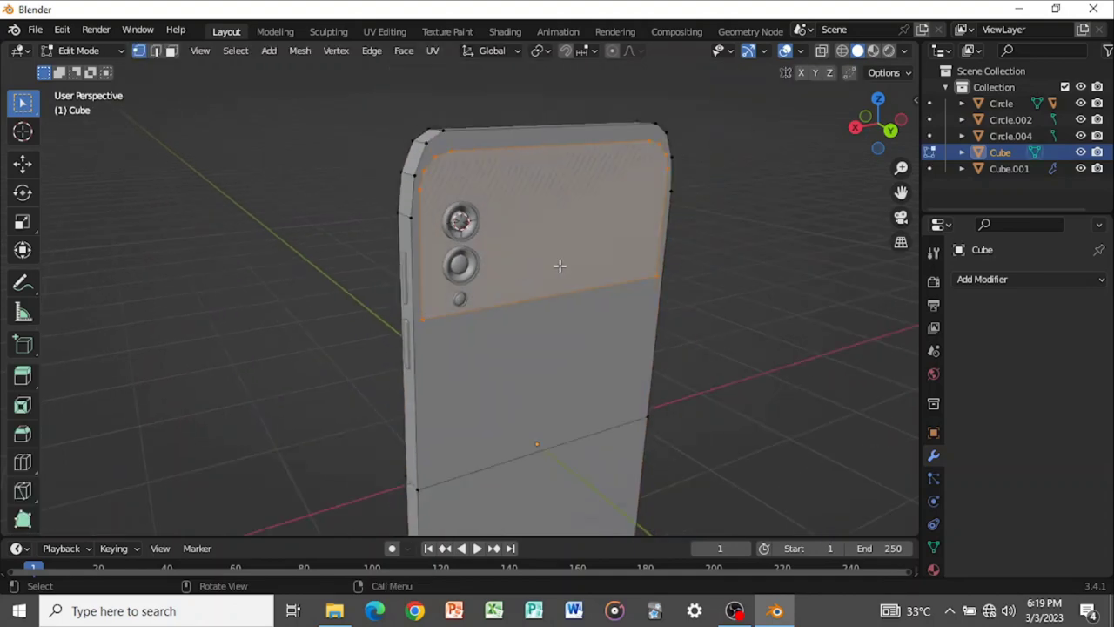
pyautogui.hotkey('shift', 's')
pyautogui.press('2')
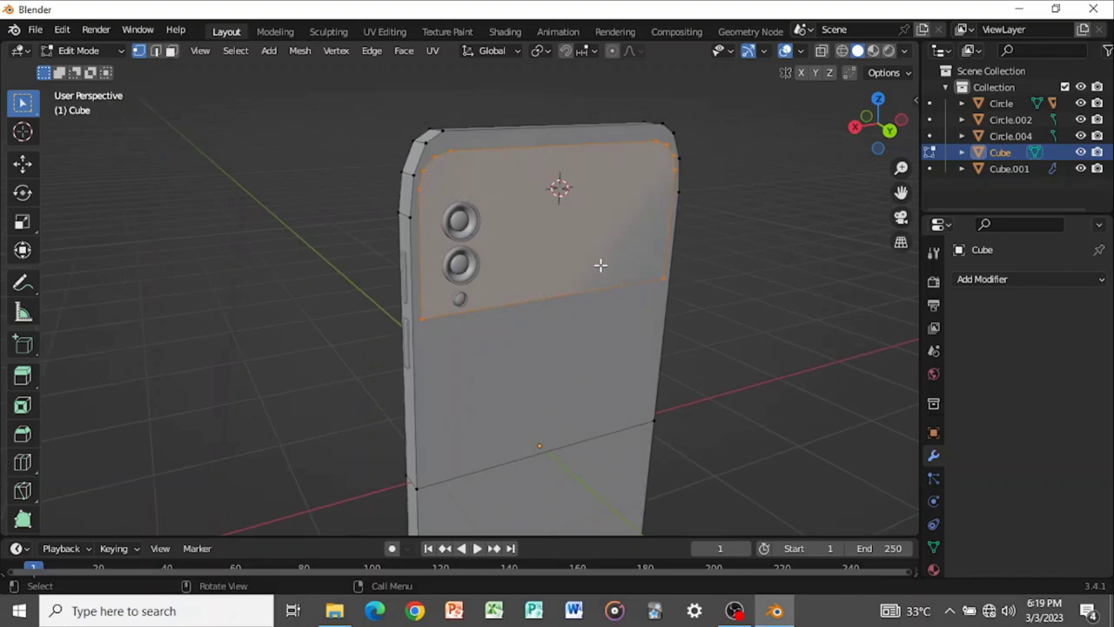
pyautogui.press('Tab')
# Add a 2 m plane at the 3D cursor and set its X rotation to 90°
pyautogui.moveTo(605, 269); pyautogui.dragTo(563, 269, button='middle')
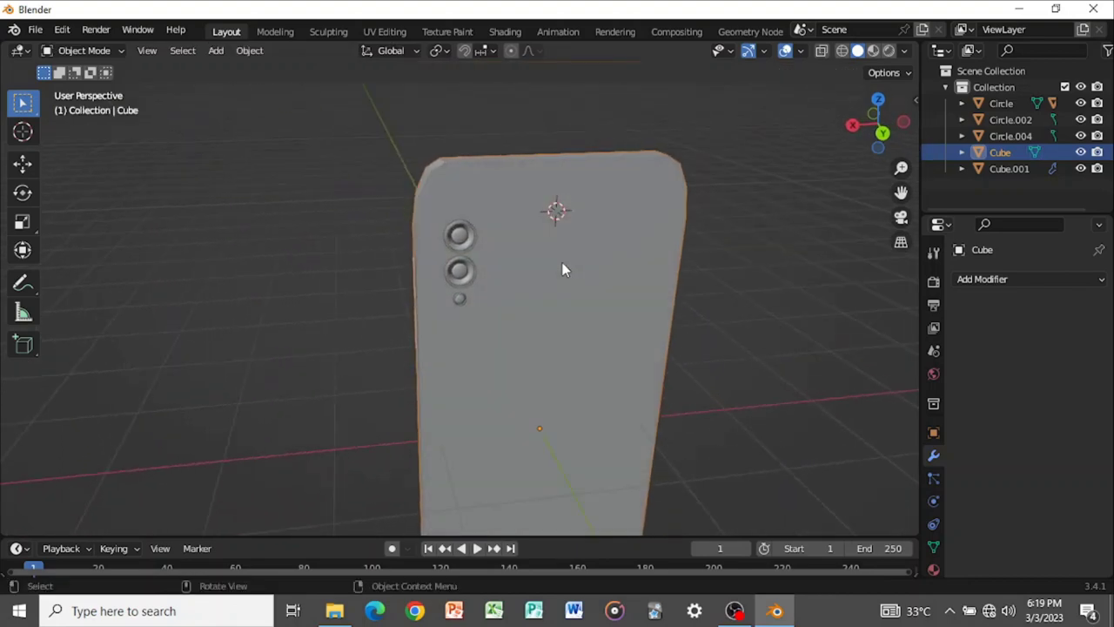
pyautogui.hotkey('shift', 'a')
pyautogui.moveTo(567, 264)
pyautogui.click(631, 260)
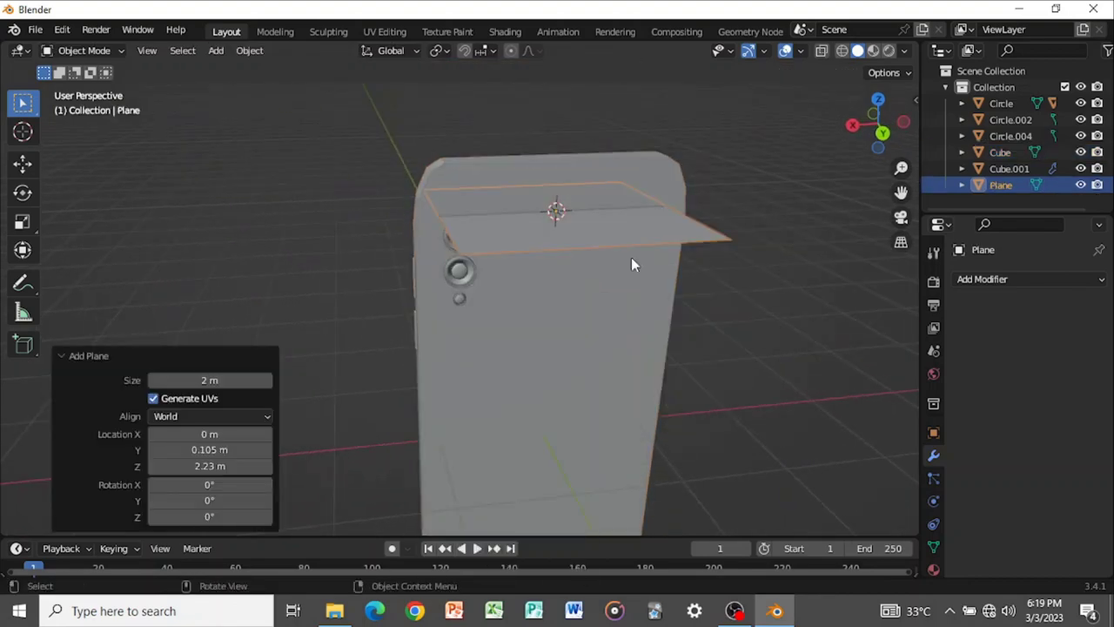
pyautogui.click(206, 485)
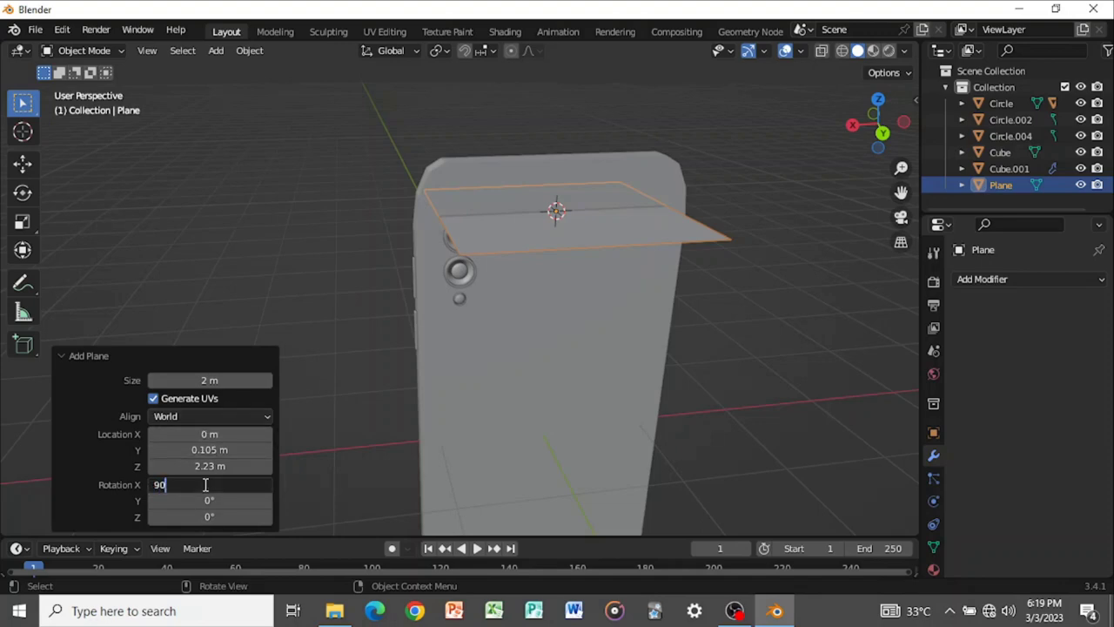
pyautogui.press('Return')
pyautogui.press('XF86AudioRaiseVolume')
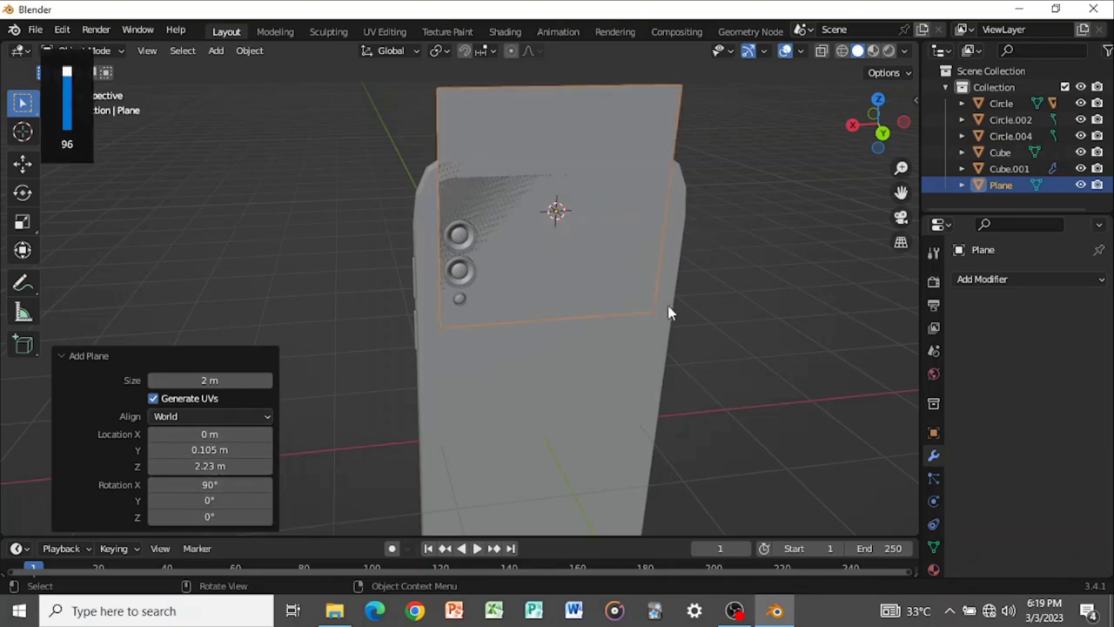
# Scale the plane by 0.429 along Z and move it about 0.254 m down along Z
pyautogui.click(883, 132)
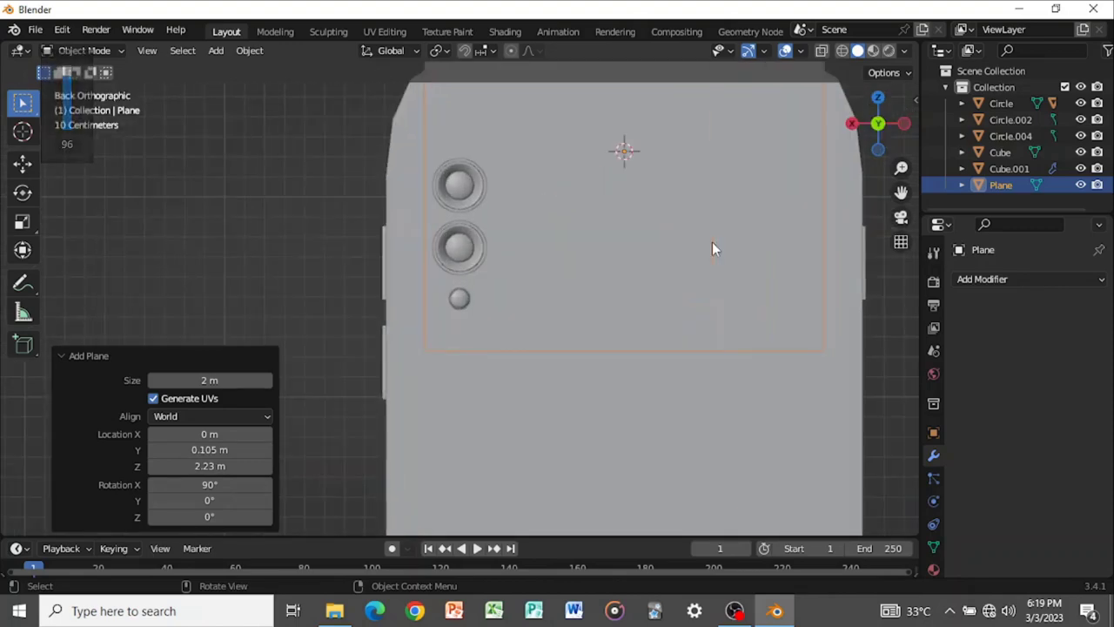
pyautogui.press('s')
pyautogui.press('z')
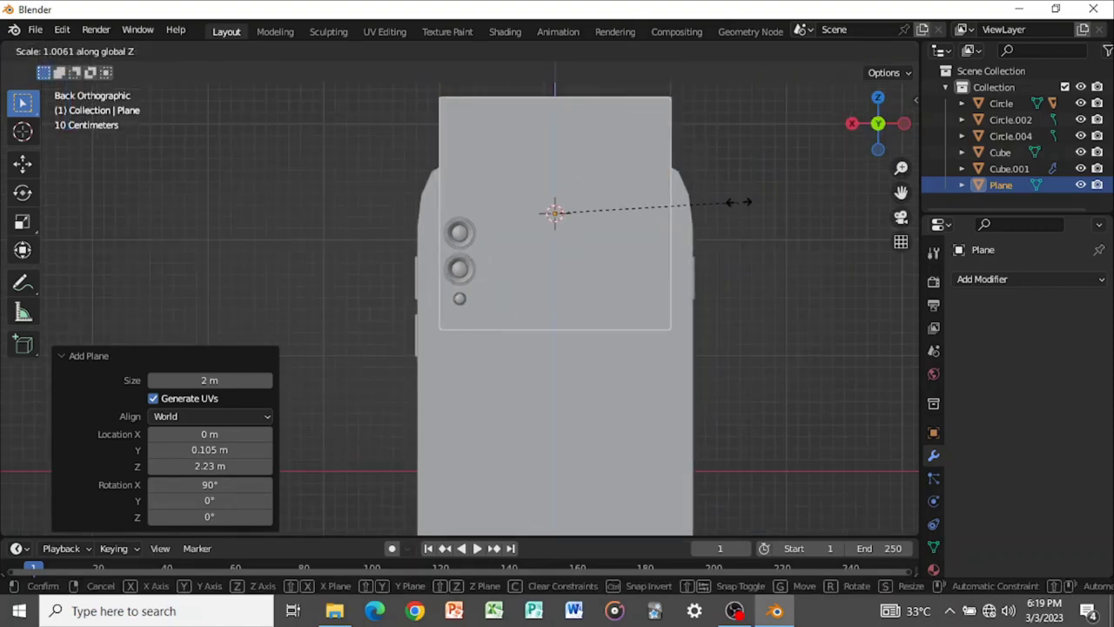
pyautogui.click(641, 213)
pyautogui.press('g')
pyautogui.press('z')
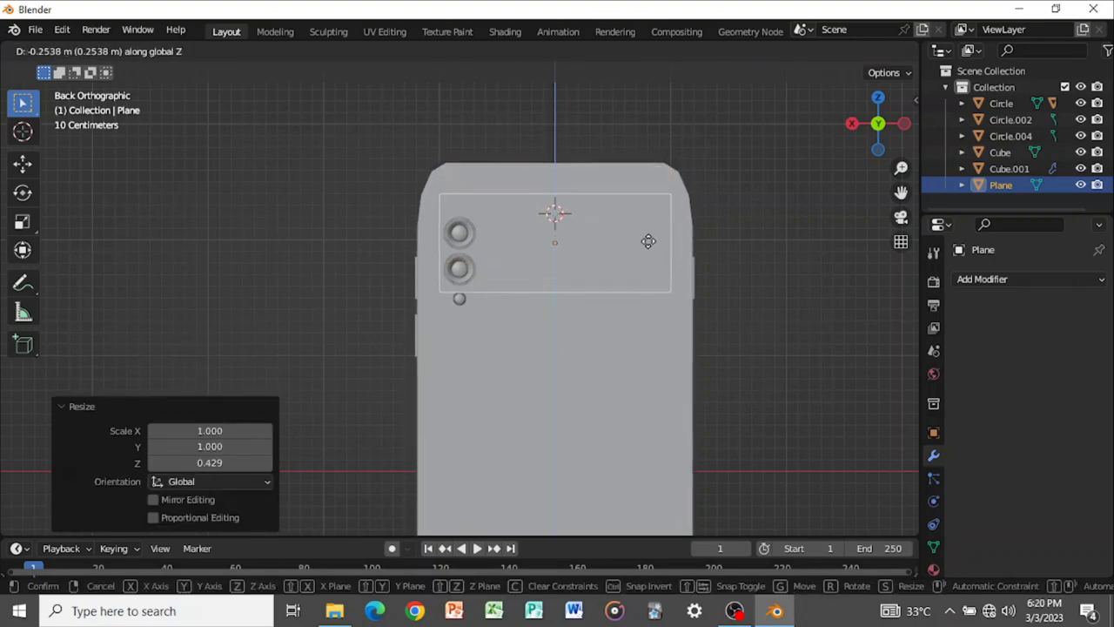
pyautogui.click(648, 243)
# Narrow the plane by a scale of 0.789 along X and move it about 0.19 m along negative X, clear of the cameras
pyautogui.press('s')
pyautogui.press('x')
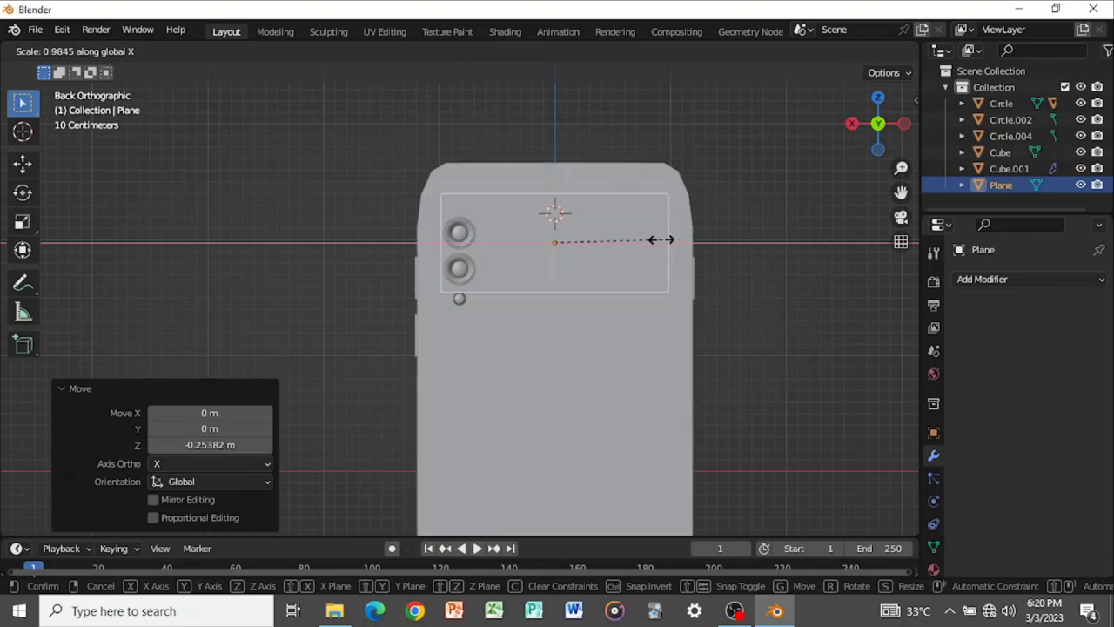
pyautogui.click(641, 244)
pyautogui.press('g')
pyautogui.press('x')
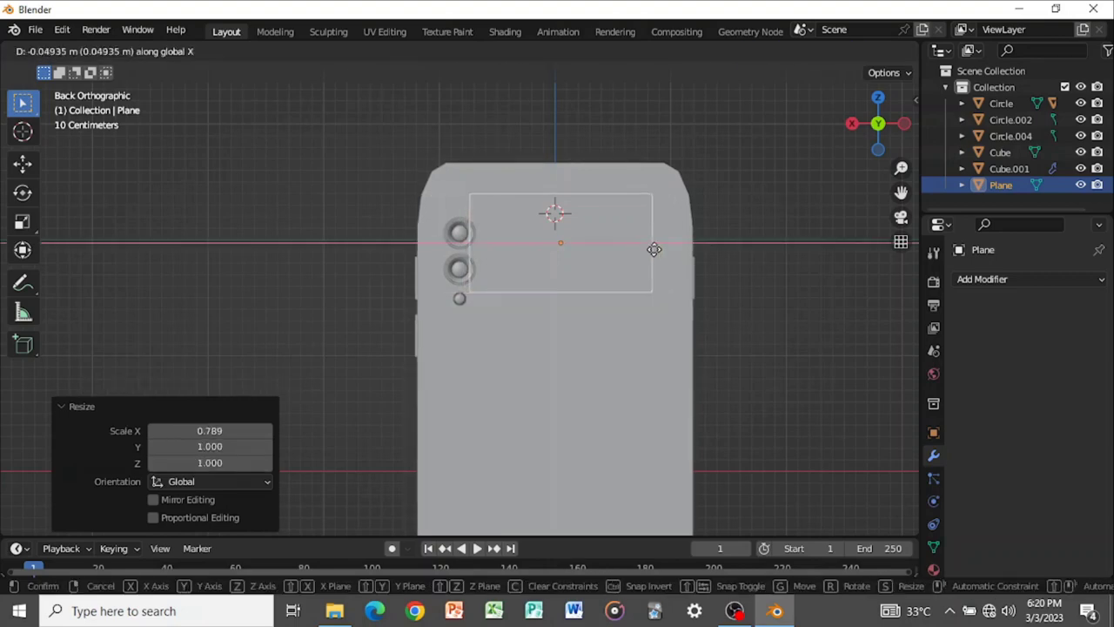
pyautogui.click(663, 254)
# Scale the plane by 0.769 along Z and move it about 0.071 m down along Z
pyautogui.press('s')
pyautogui.press('z')
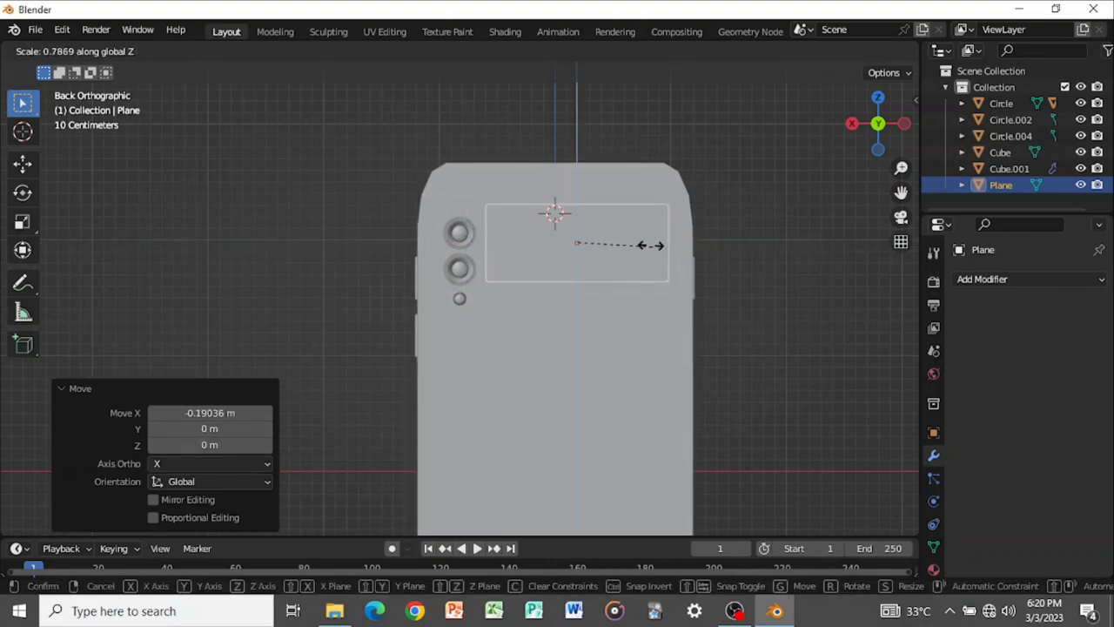
pyautogui.click(650, 246)
pyautogui.press('g')
pyautogui.press('z')
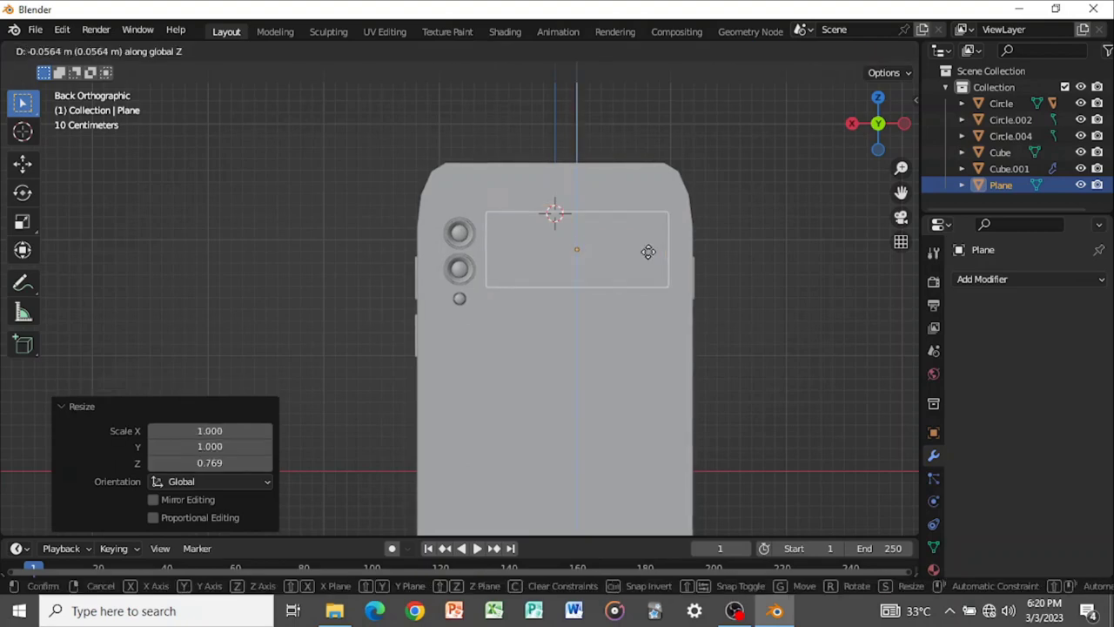
pyautogui.click(640, 247)
# Move the plane about 0.142 m further along negative X, away from the cameras
pyautogui.moveTo(628, 238); pyautogui.dragTo(691, 268, button='middle')
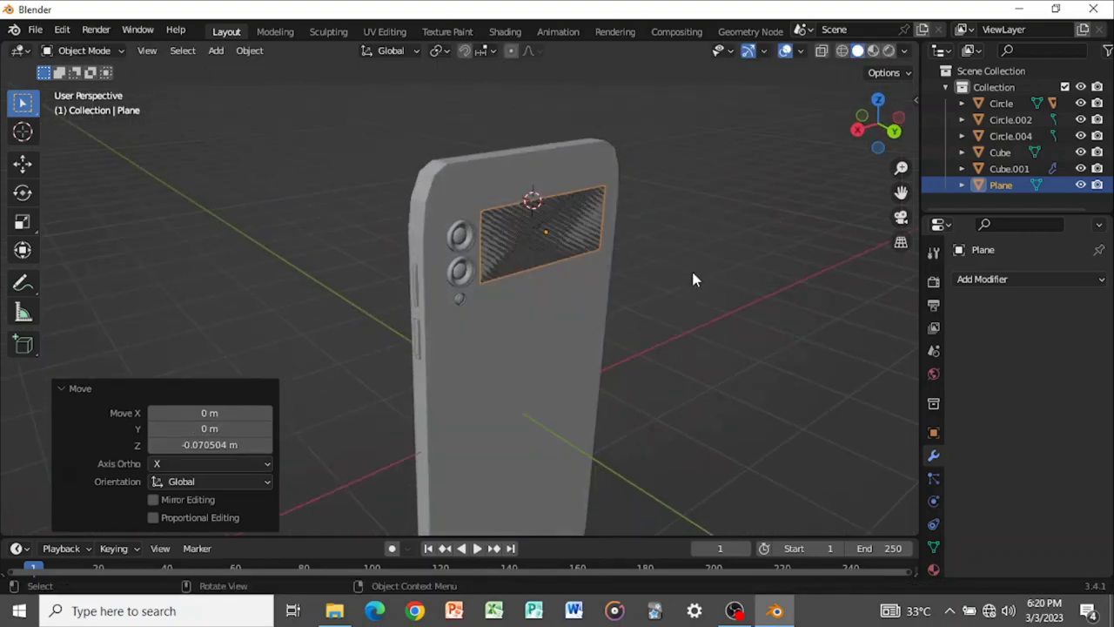
pyautogui.scroll(2, 525, 274)
pyautogui.scroll(2, 610, 187)
pyautogui.moveTo(684, 193); pyautogui.dragTo(642, 200, button='middle')
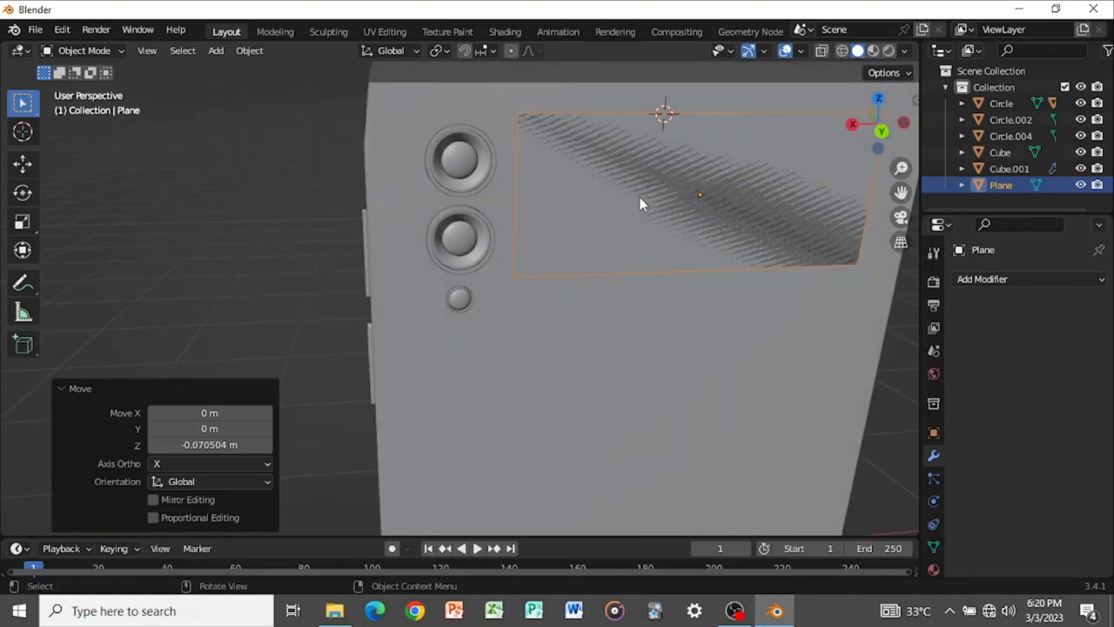
pyautogui.press('g')
pyautogui.press('x')
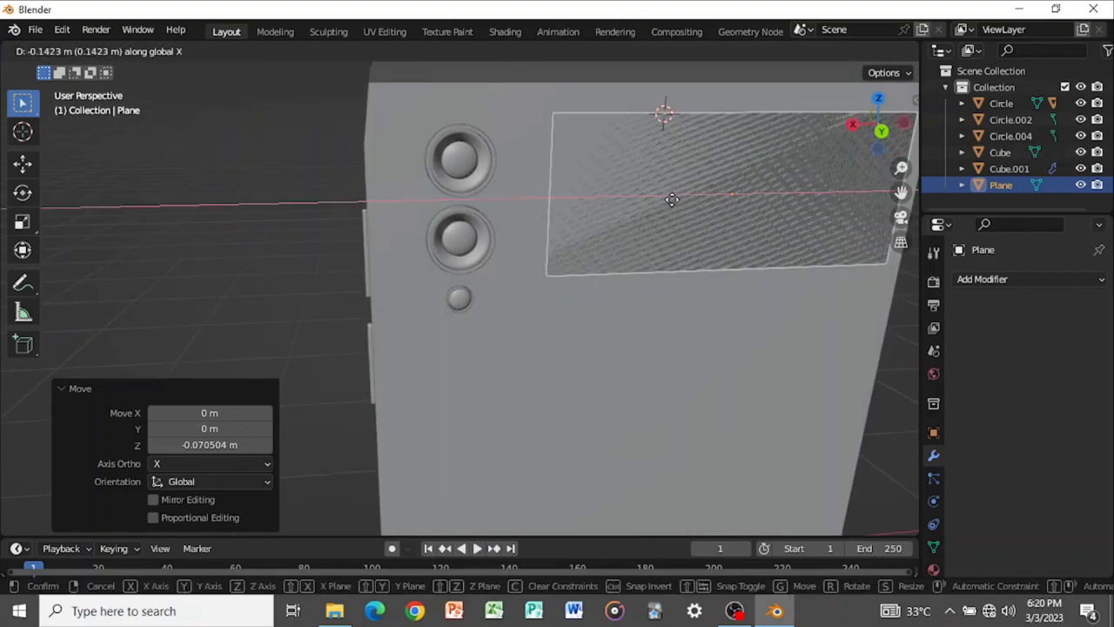
pyautogui.click(671, 199)
# Examine the plane's placement on the phone's back from several angles and distances
pyautogui.scroll(-3, 672, 199)
pyautogui.moveTo(672, 200); pyautogui.dragTo(583, 280, button='middle')
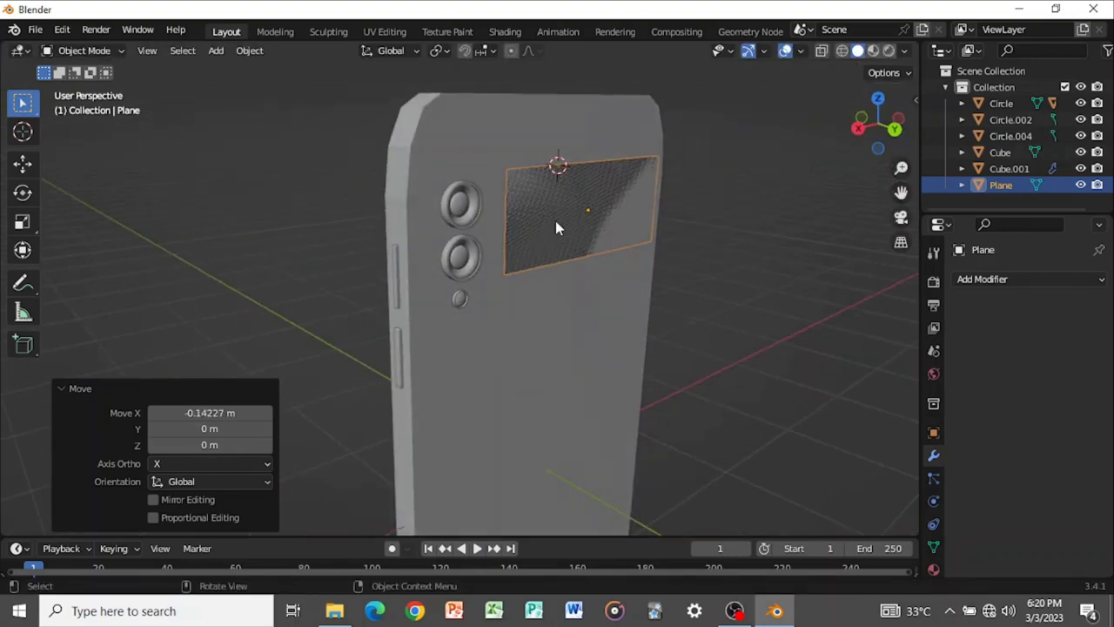
pyautogui.moveTo(511, 251); pyautogui.dragTo(514, 221, button='middle')
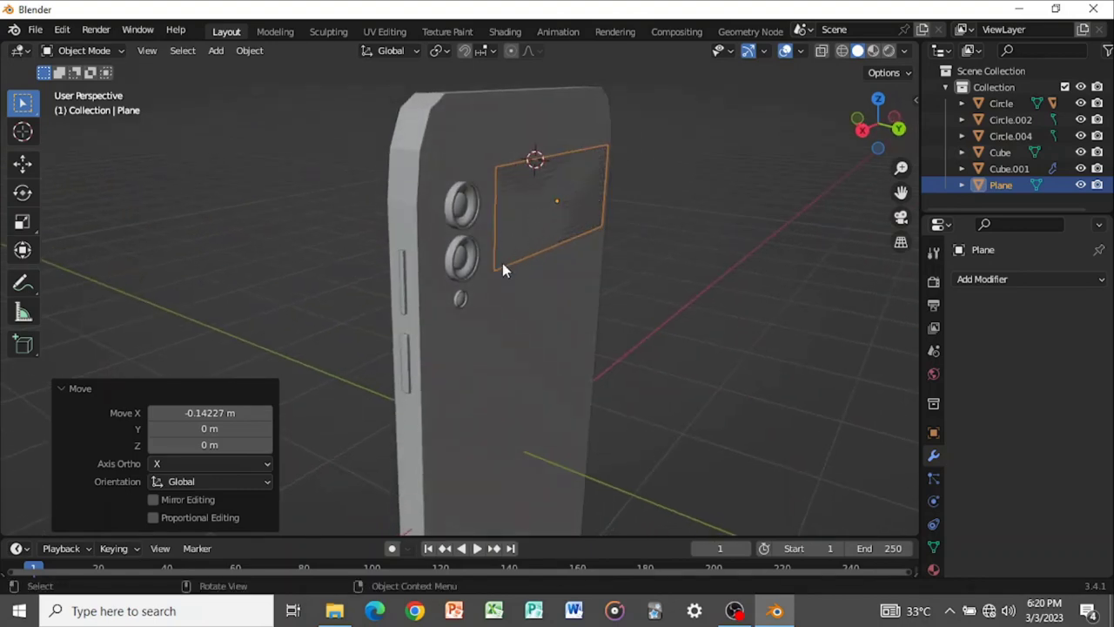
pyautogui.moveTo(517, 269); pyautogui.dragTo(544, 249, button='middle')
pyautogui.scroll(4, 562, 269)
pyautogui.scroll(-3, 557, 273)
pyautogui.scroll(2, 510, 244)
pyautogui.scroll(-3, 522, 240)
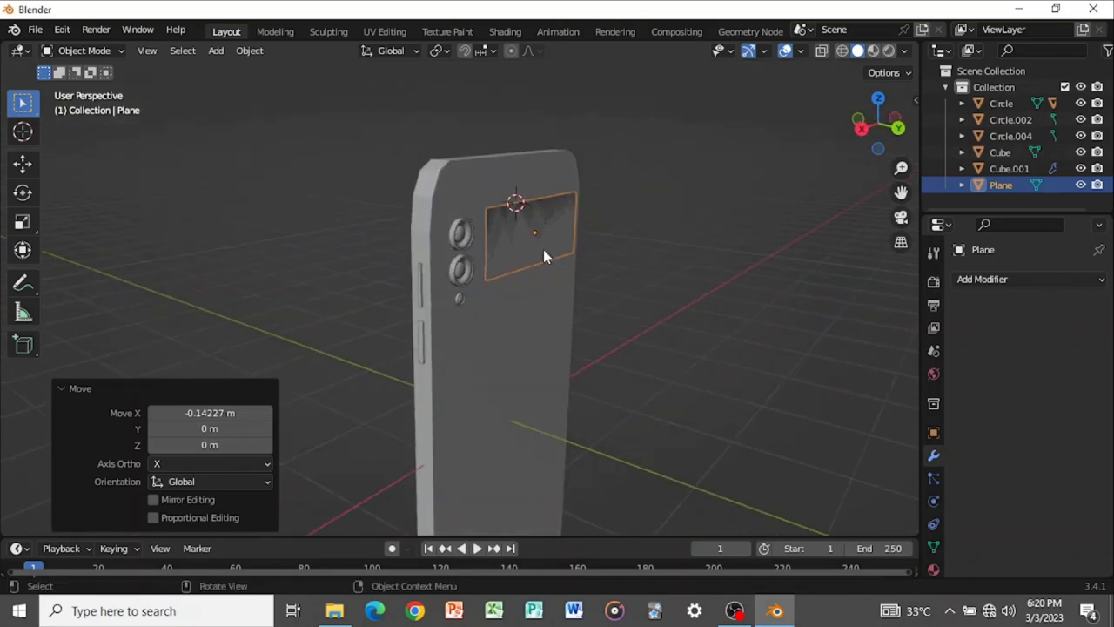
pyautogui.click(480, 318)
pyautogui.press('g')
pyautogui.press('Escape')
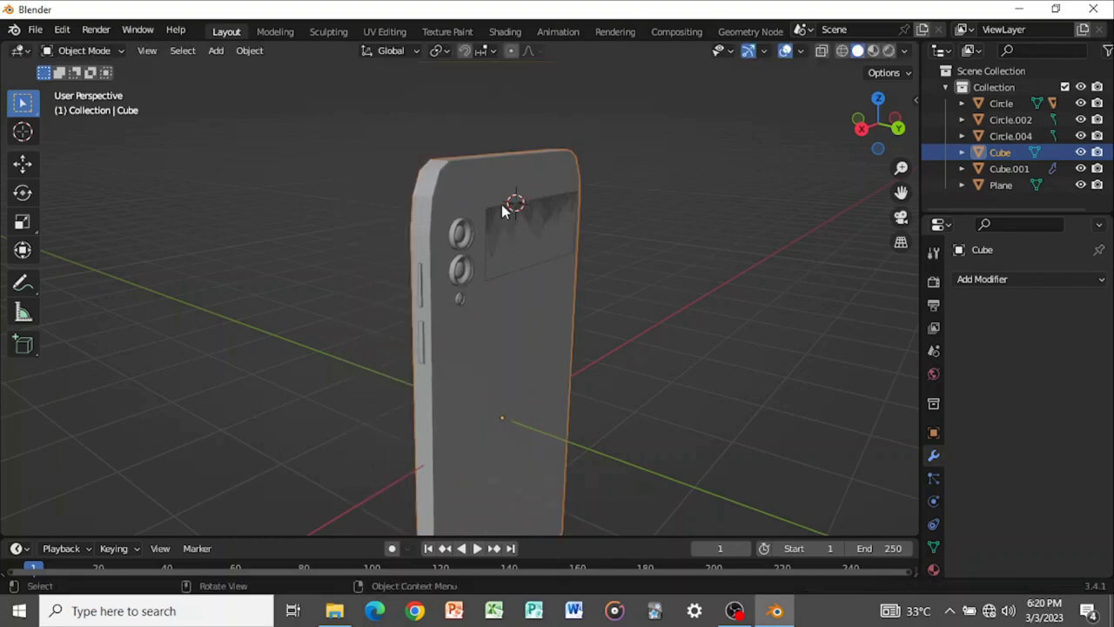
# Set the origins of all the phone's objects to their geometry and apply their scale
pyautogui.moveTo(497, 262); pyautogui.dragTo(449, 279, button='middle')
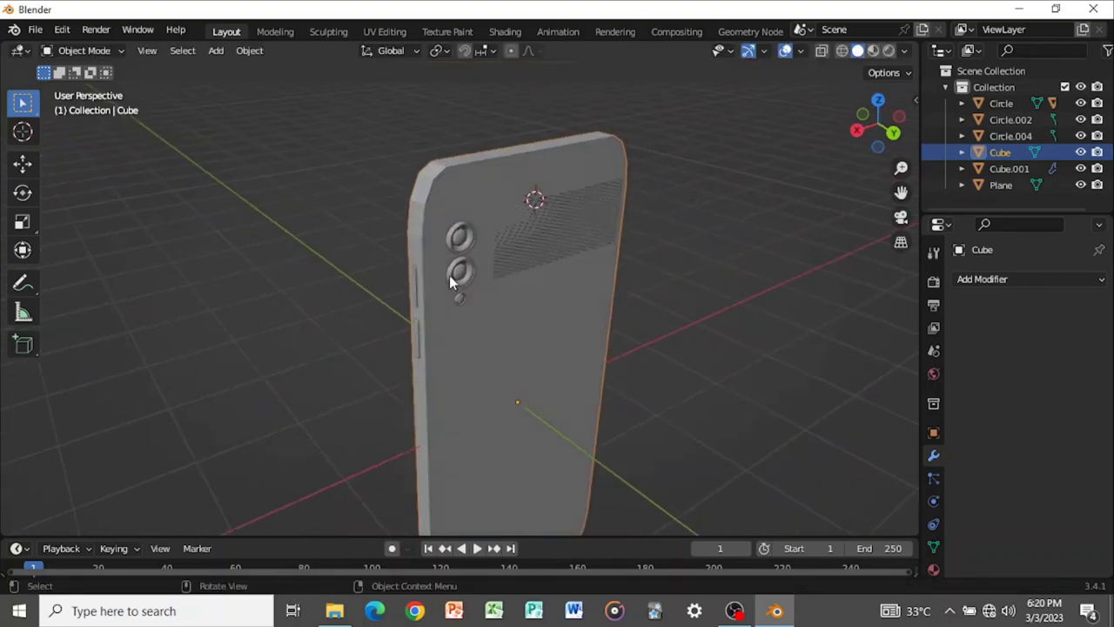
pyautogui.press('a')
pyautogui.rightClick(559, 253)
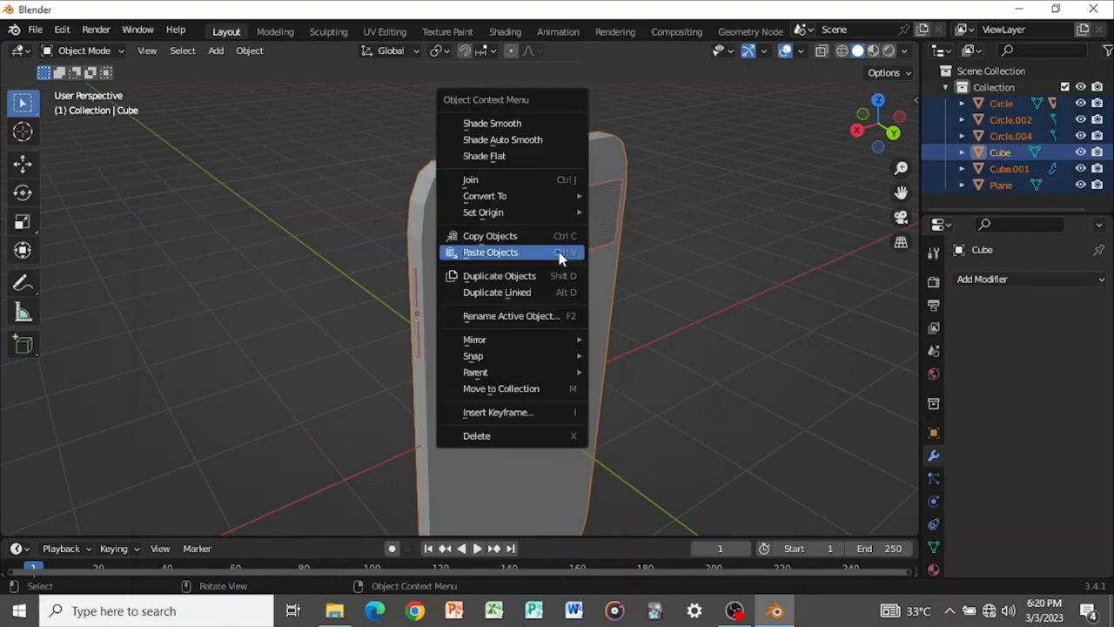
pyautogui.moveTo(542, 217)
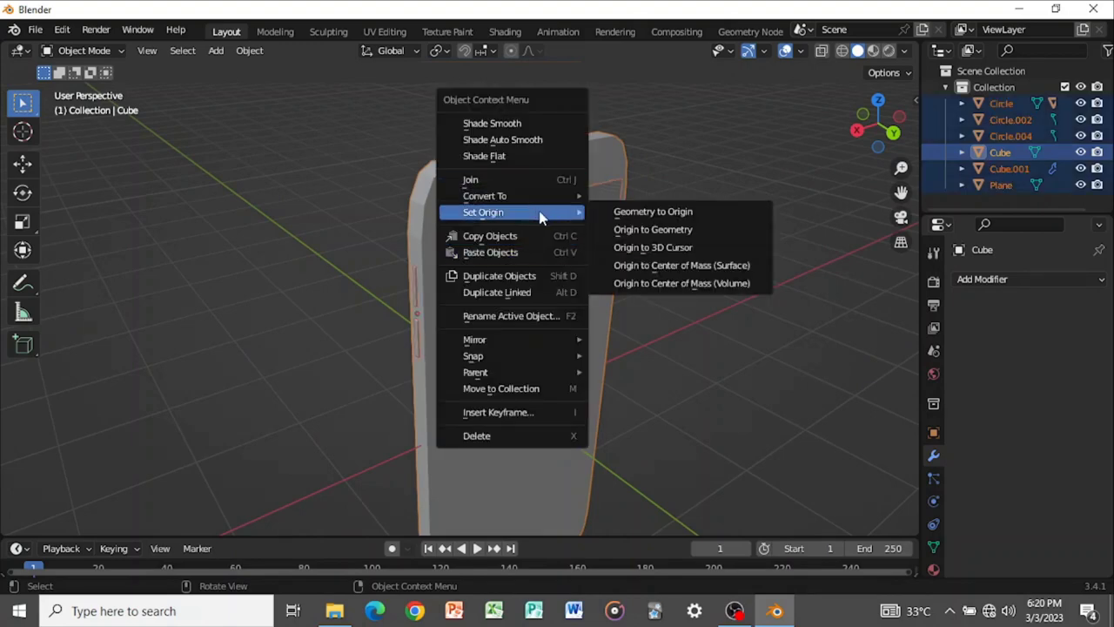
pyautogui.click(634, 228)
pyautogui.hotkey('ctrl', 'a')
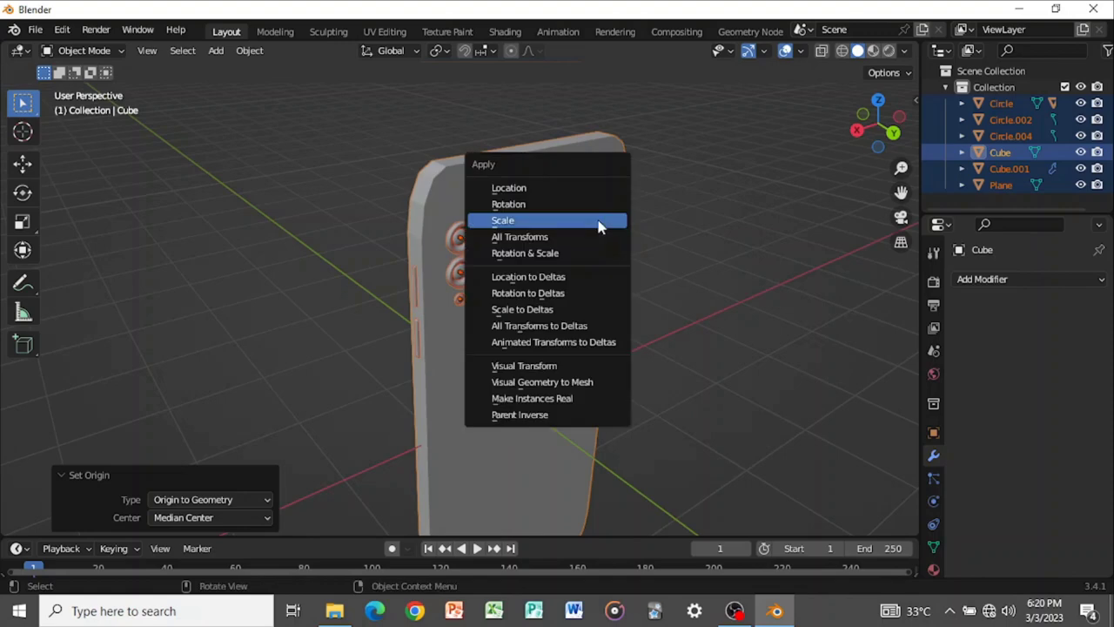
pyautogui.click(599, 225)
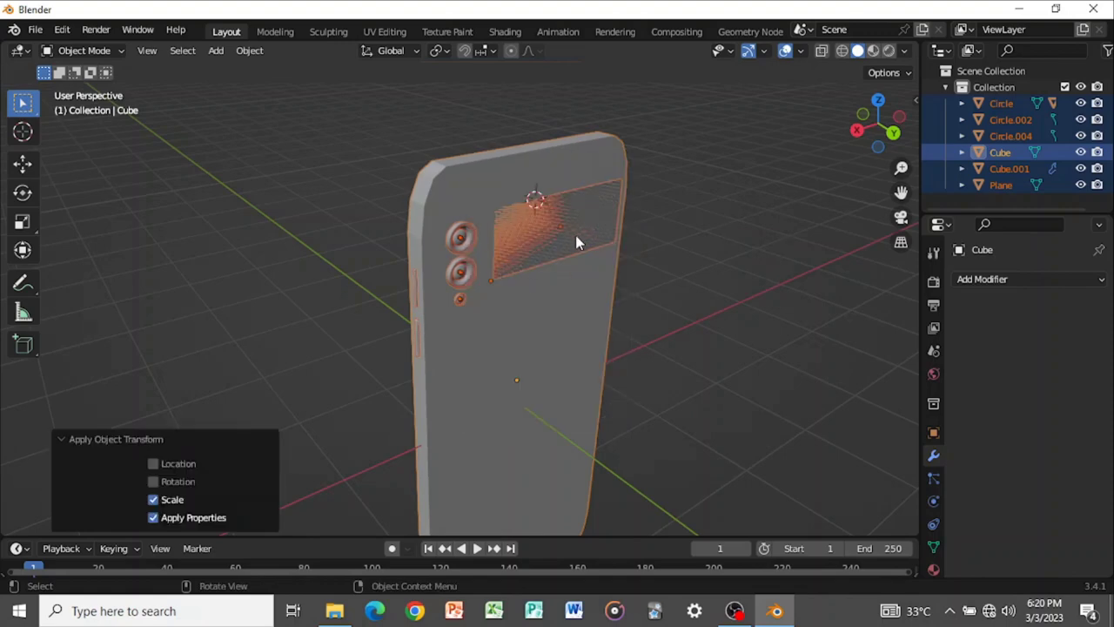
# Select the rectangular plane on the phone's back together with the upper camera's lens and ring
pyautogui.click(576, 235)
pyautogui.scroll(1, 575, 235)
pyautogui.click(575, 238)
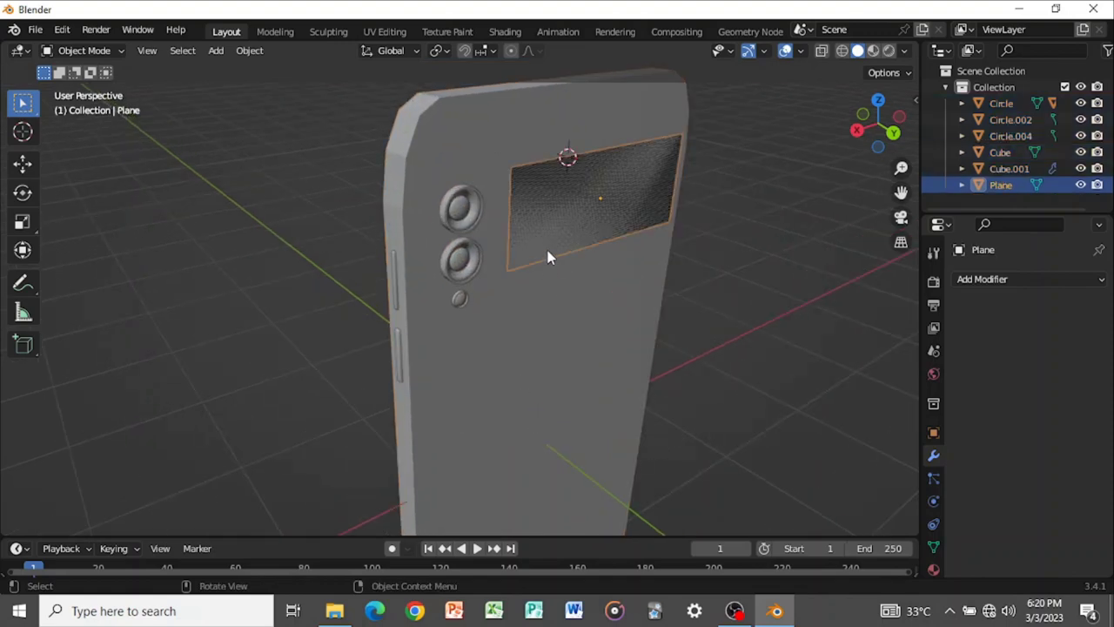
pyautogui.scroll(2, 452, 229)
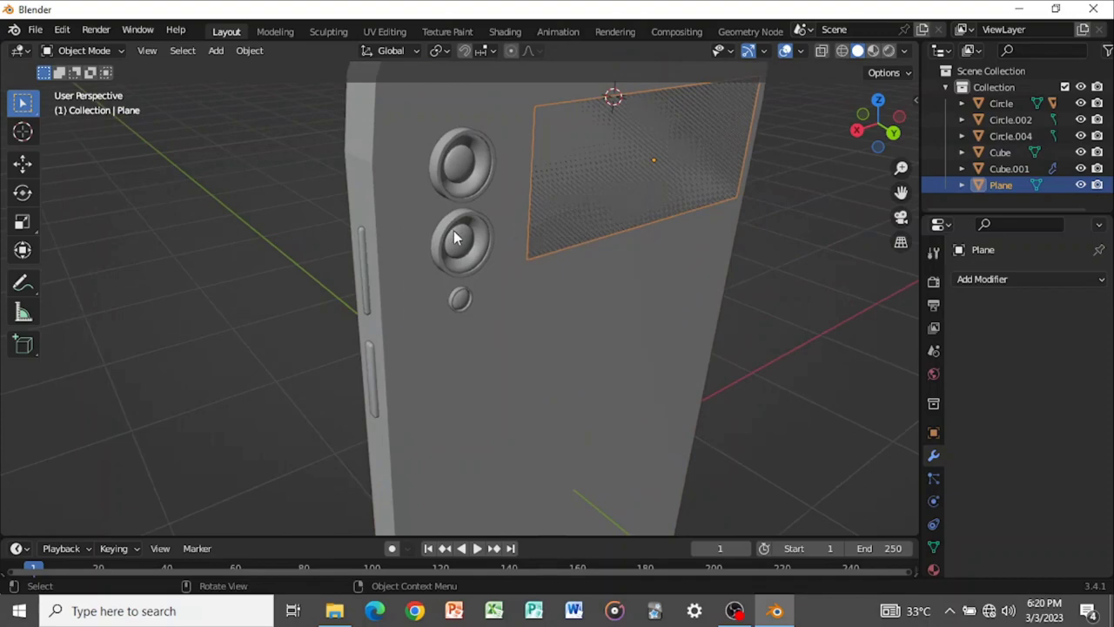
pyautogui.scroll(1, 477, 169)
pyautogui.keyDown('shift'); pyautogui.click(470, 161); pyautogui.keyUp('shift')
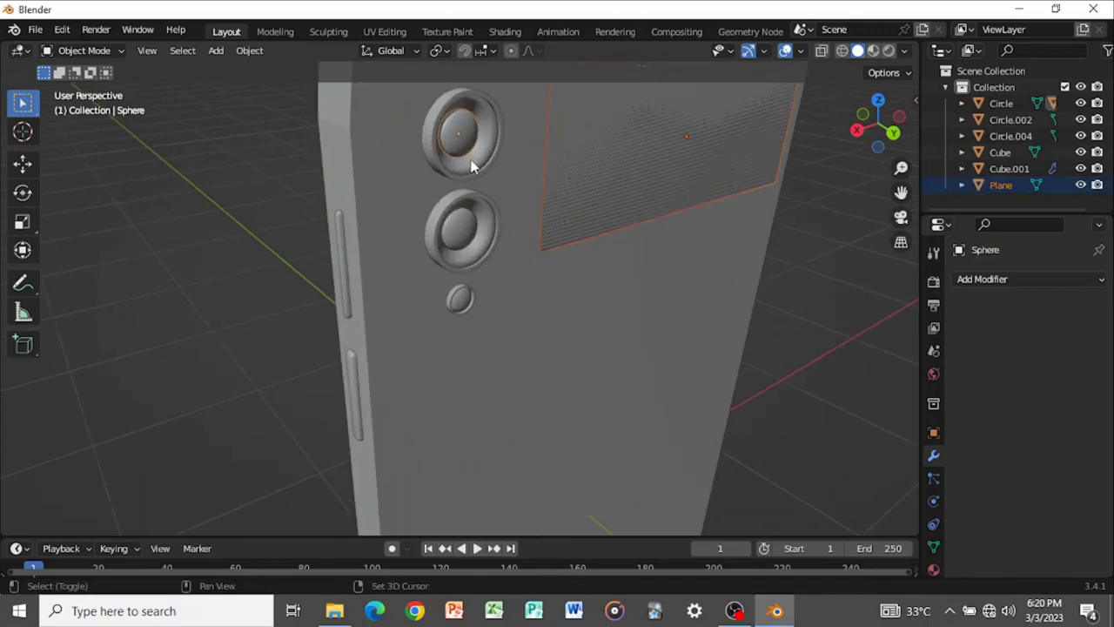
pyautogui.keyDown('shift'); pyautogui.click(474, 167); pyautogui.keyUp('shift')
pyautogui.keyDown('shift'); pyautogui.click(476, 171); pyautogui.keyUp('shift')
# Add the lenses and rings of the middle camera and the small lower camera to the selection
pyautogui.keyDown('shift'); pyautogui.click(474, 230); pyautogui.keyUp('shift')
pyautogui.keyDown('shift'); pyautogui.click(472, 254); pyautogui.keyUp('shift')
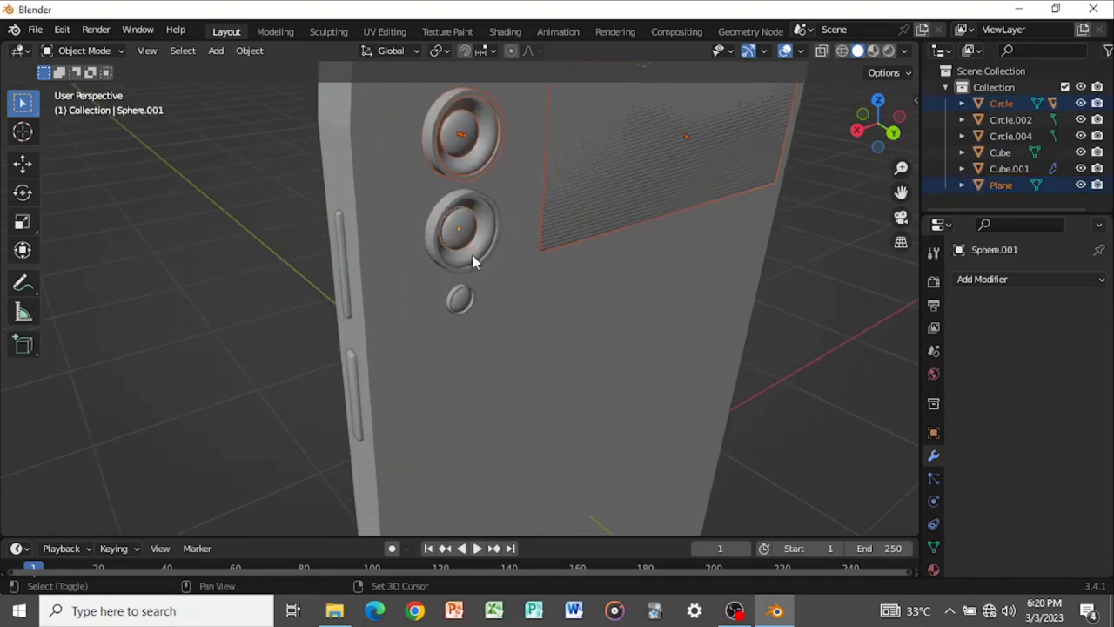
pyautogui.keyDown('shift'); pyautogui.click(475, 263); pyautogui.keyUp('shift')
pyautogui.keyDown('shift'); pyautogui.click(464, 301); pyautogui.keyUp('shift')
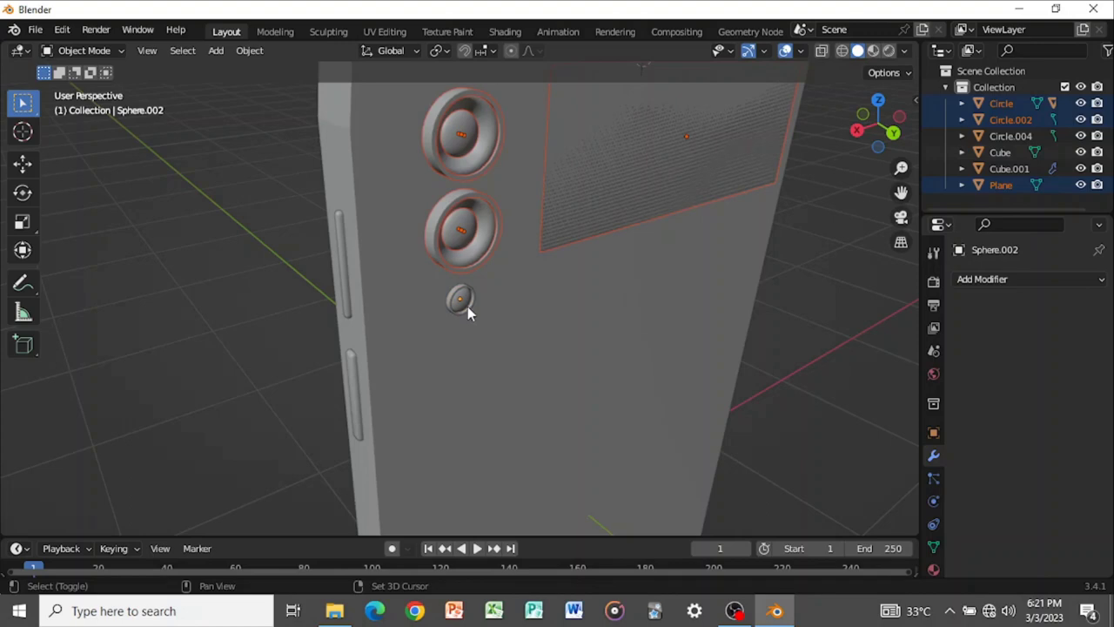
pyautogui.scroll(7, 467, 308)
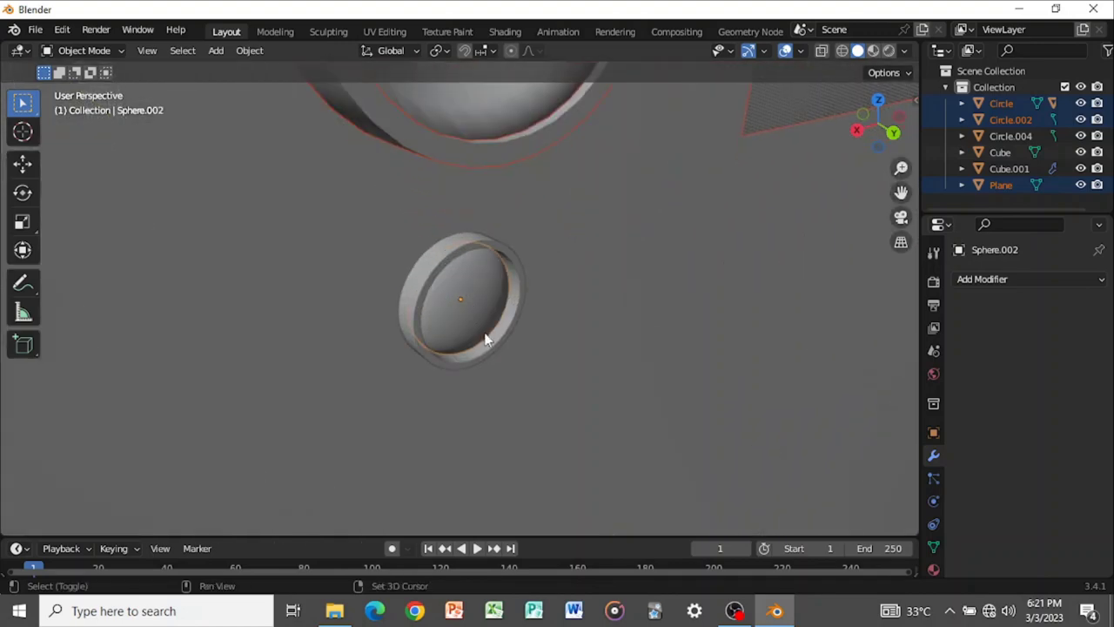
pyautogui.keyDown('shift'); pyautogui.click(491, 345); pyautogui.keyUp('shift')
pyautogui.scroll(-9, 487, 329)
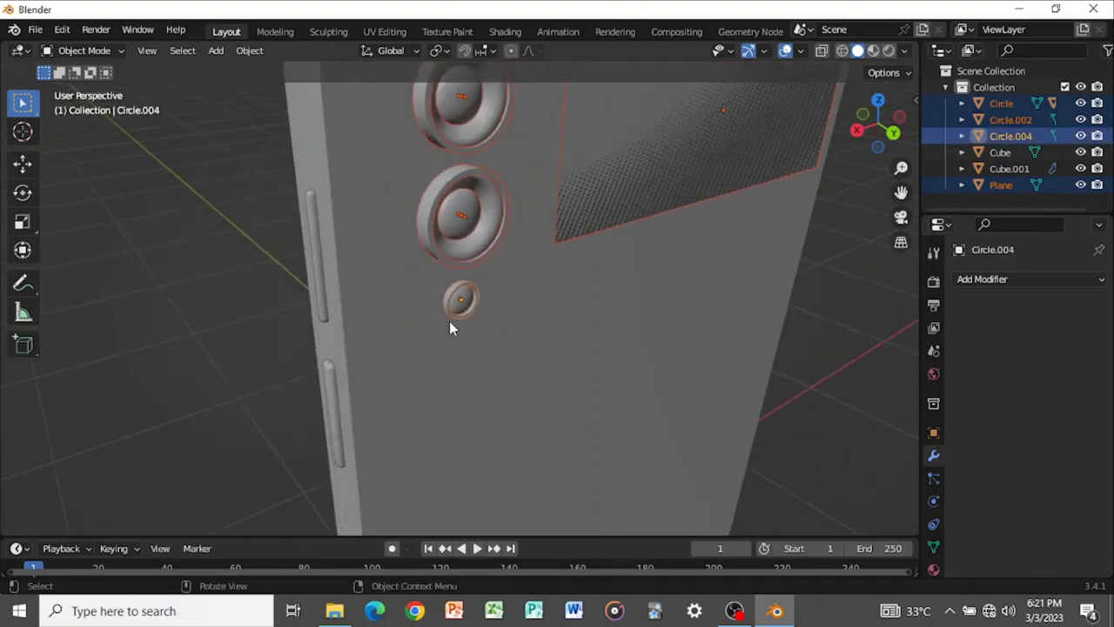
# Parent the camera lenses, rear display plane and side buttons to the phone body using Object (Keep Transform)
pyautogui.moveTo(477, 316); pyautogui.dragTo(412, 311, button='middle')
pyautogui.keyDown('shift'); pyautogui.click(392, 295); pyautogui.keyUp('shift')
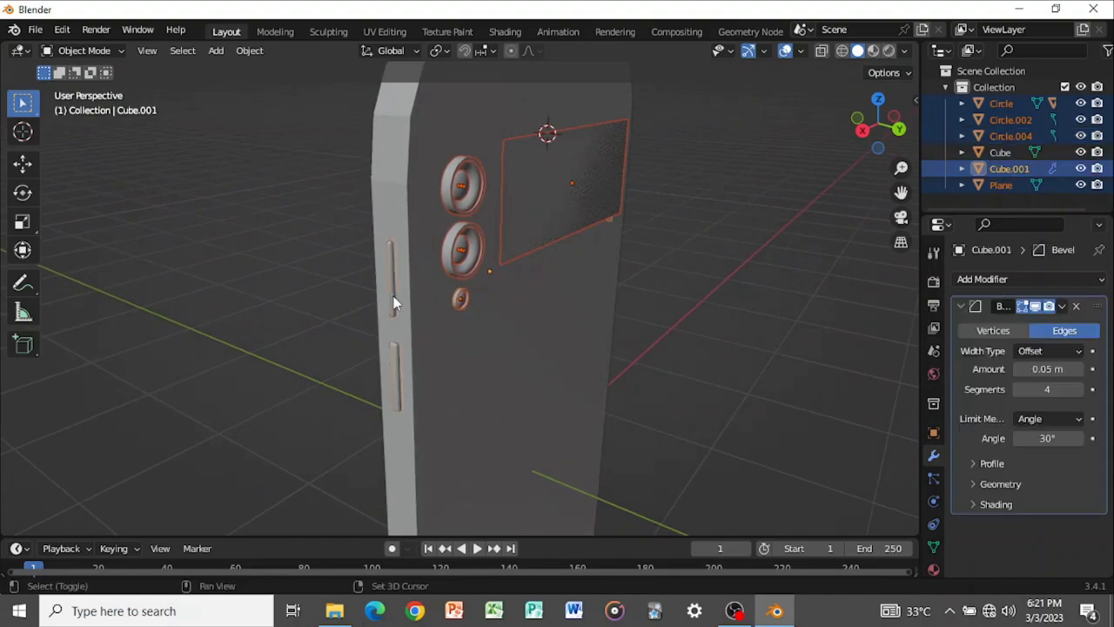
pyautogui.scroll(3, 387, 258)
pyautogui.moveTo(386, 258); pyautogui.dragTo(390, 256, button='middle')
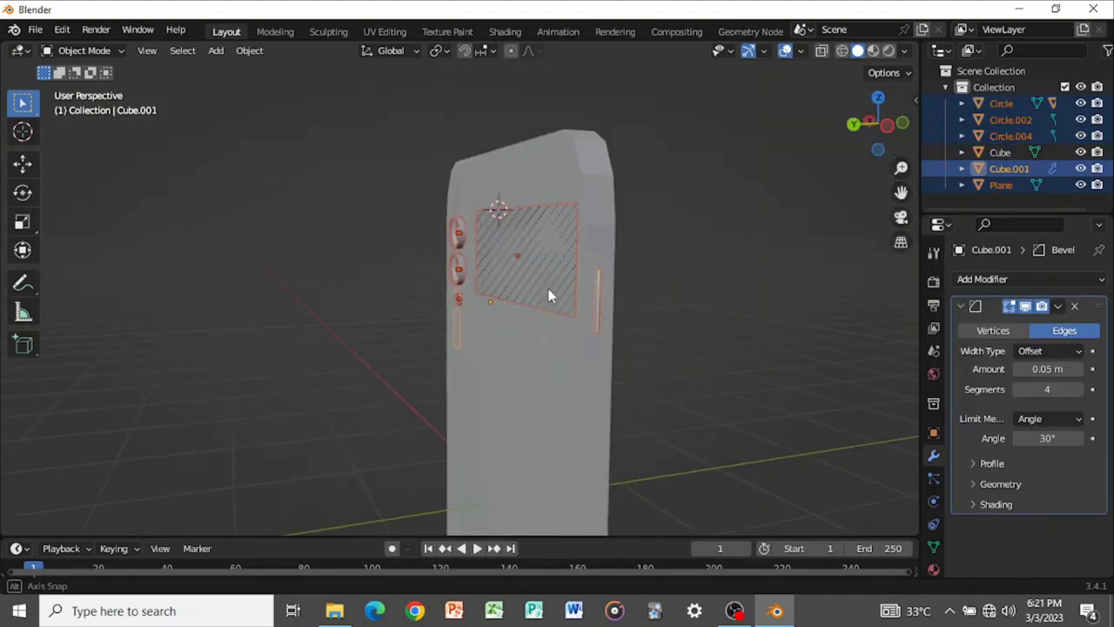
pyautogui.moveTo(548, 288); pyautogui.dragTo(469, 234, button='middle')
pyautogui.click(468, 235)
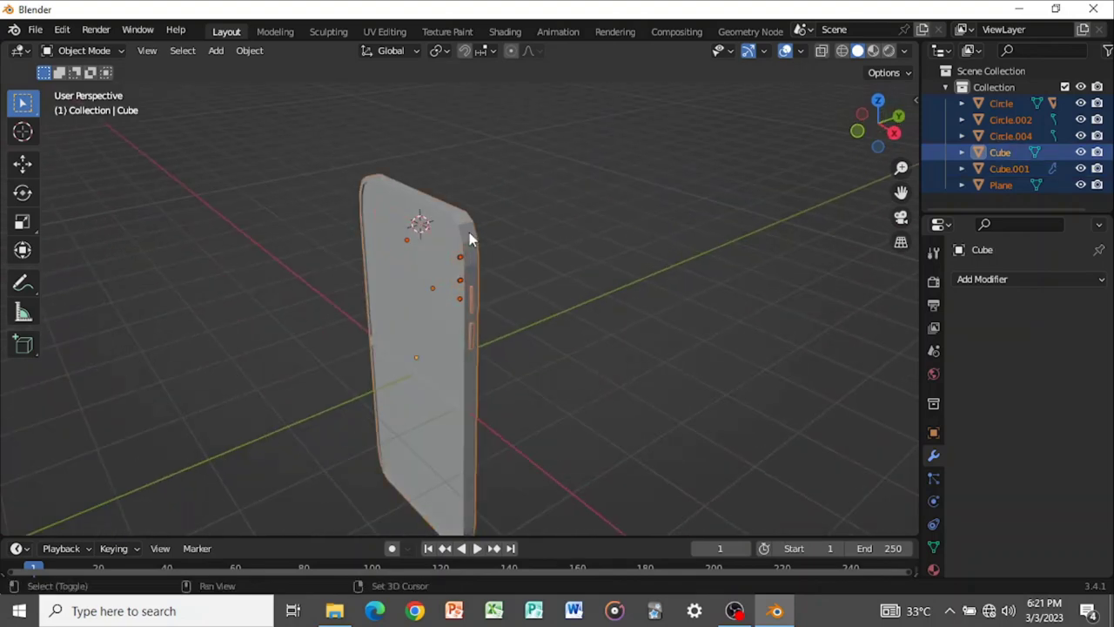
pyautogui.hotkey('ctrl', 'p')
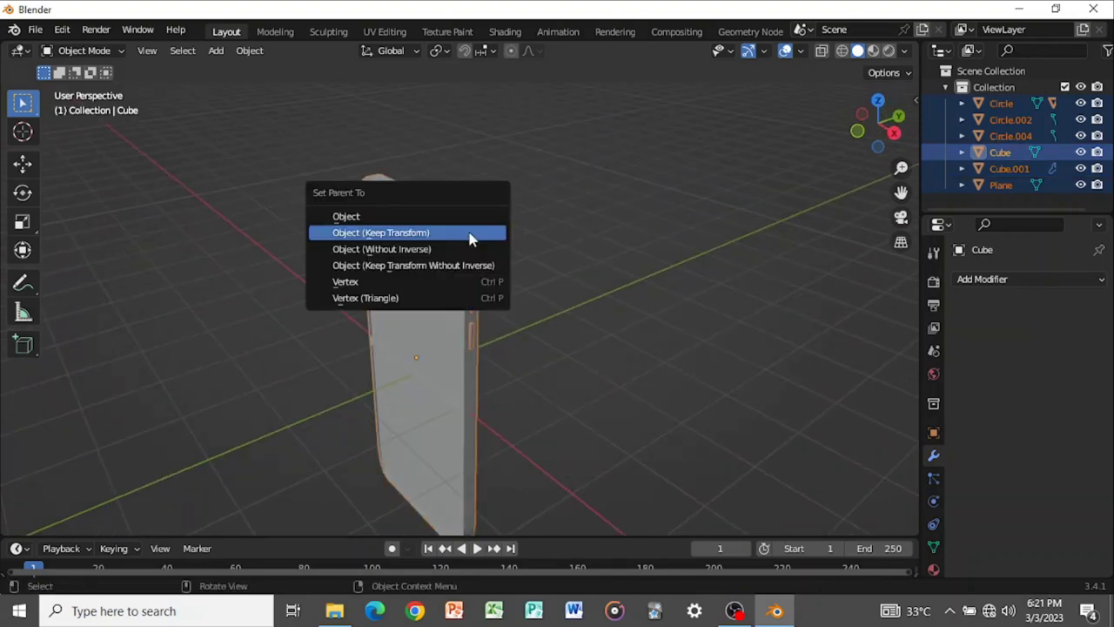
pyautogui.click(469, 234)
# Apply Shade Auto Smooth to the phone body and deselect it
pyautogui.rightClick(459, 233)
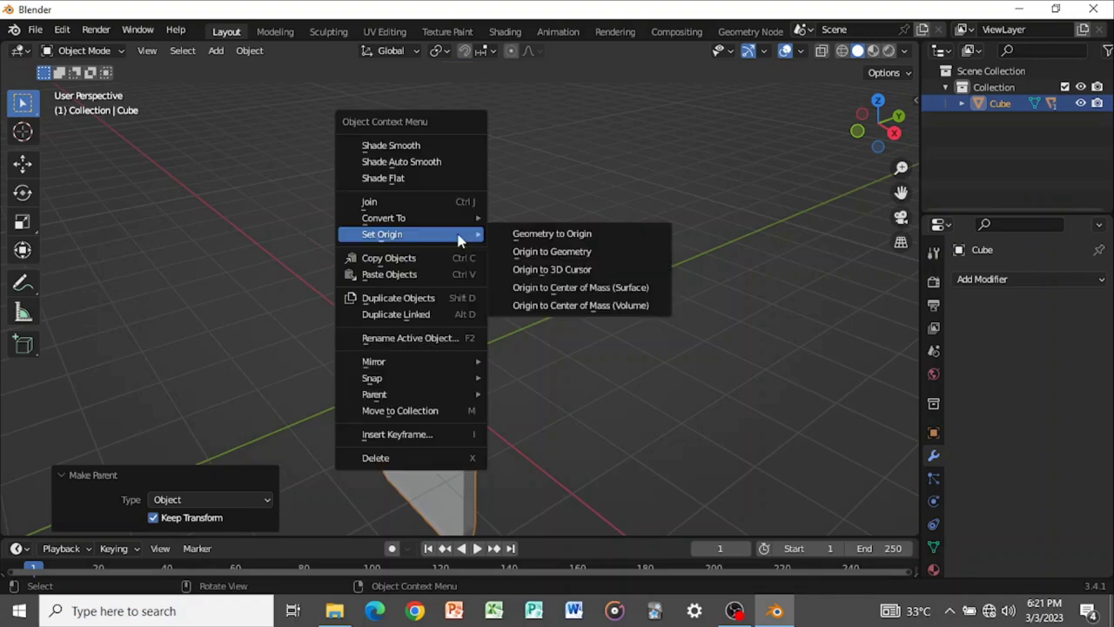
pyautogui.click(397, 161)
pyautogui.click(423, 251)
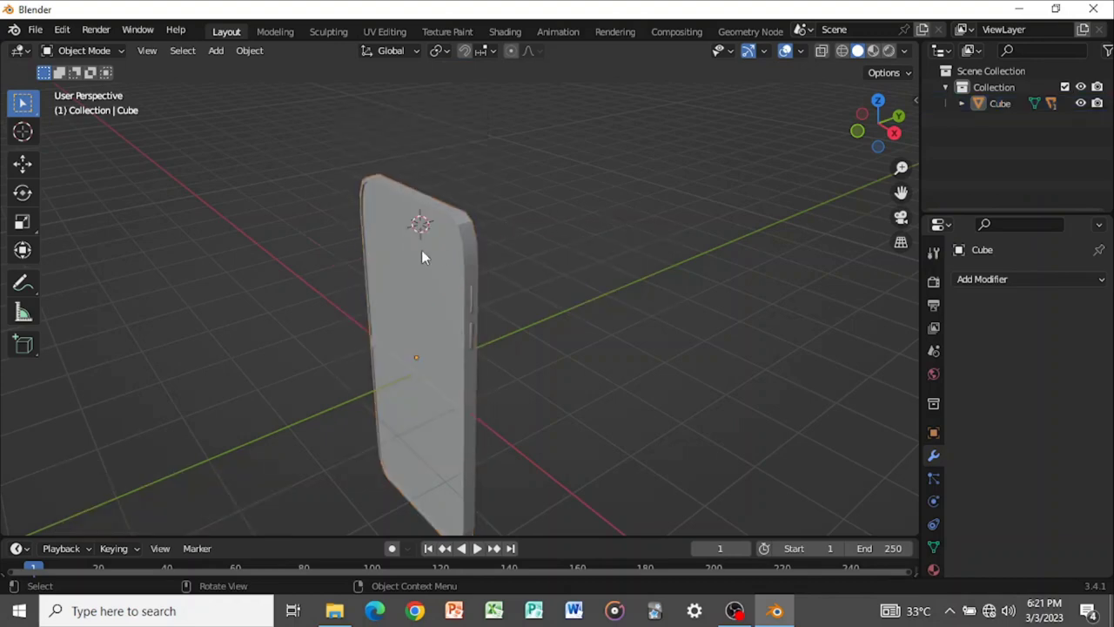
# Test-move the phone body to check that the parented parts follow, and inspect the model from its back, front and side
pyautogui.moveTo(423, 251)
pyautogui.mouseDown(button='middle')
pyautogui.moveTo(525, 226)
pyautogui.moveTo(650, 231)
pyautogui.moveTo(729, 197)
pyautogui.moveTo(652, 254)
pyautogui.moveTo(487, 261)
pyautogui.moveTo(383, 231)
pyautogui.moveTo(453, 258)
pyautogui.moveTo(519, 252)
pyautogui.moveTo(409, 228)
pyautogui.moveTo(545, 287)
pyautogui.mouseUp(button='middle')
pyautogui.scroll(6, 556, 290)
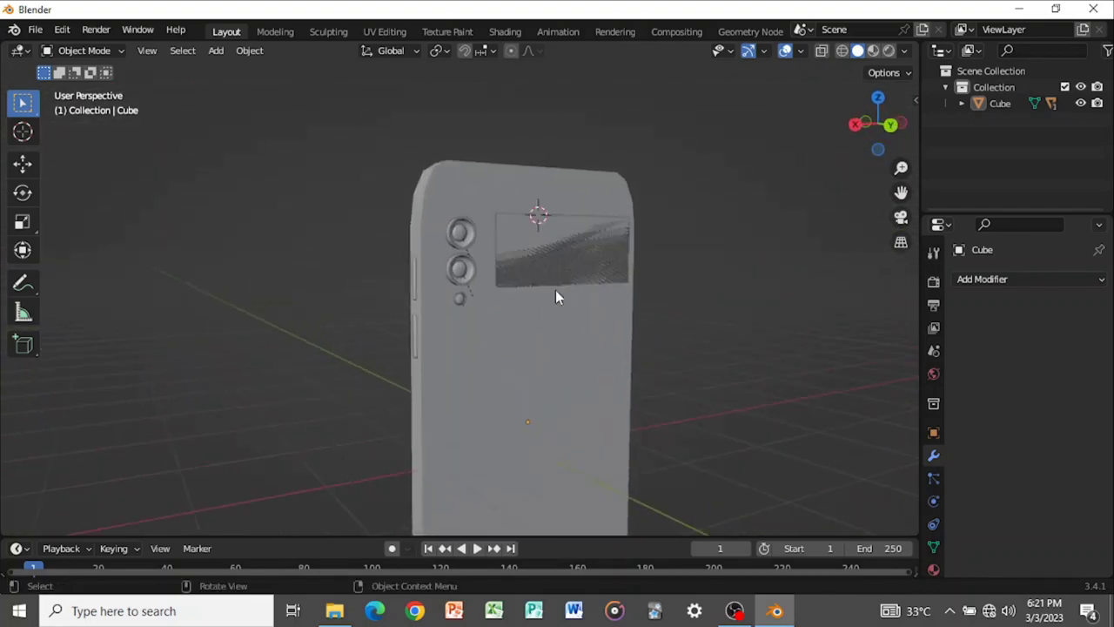
pyautogui.click(506, 326)
pyautogui.press('g')
pyautogui.press('Escape')
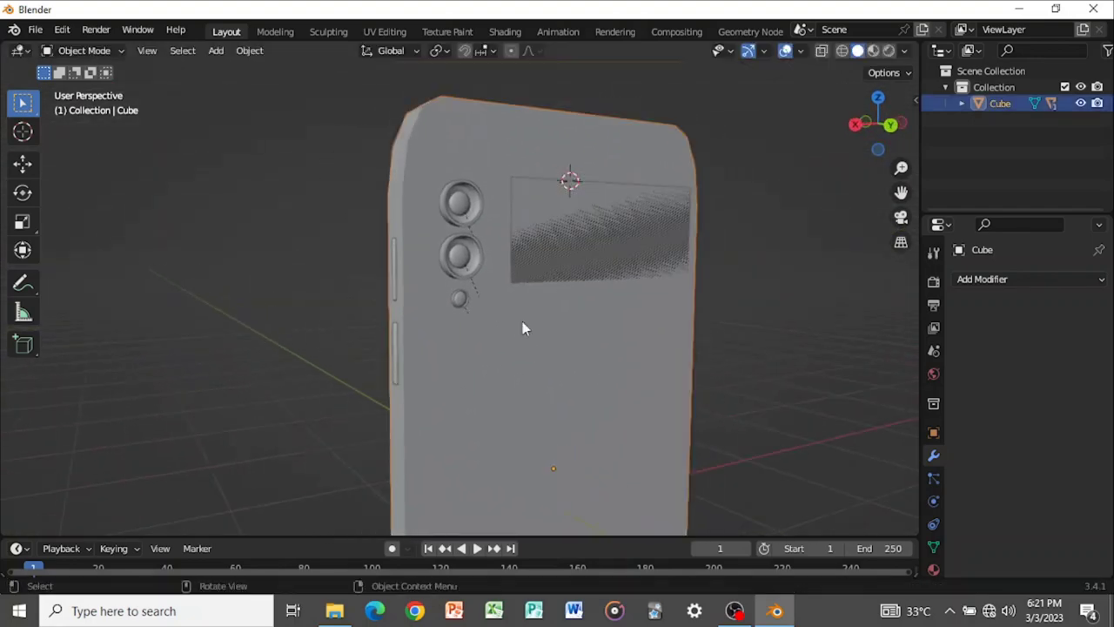
pyautogui.scroll(-3, 504, 324)
pyautogui.moveTo(486, 329); pyautogui.dragTo(463, 389, button='middle')
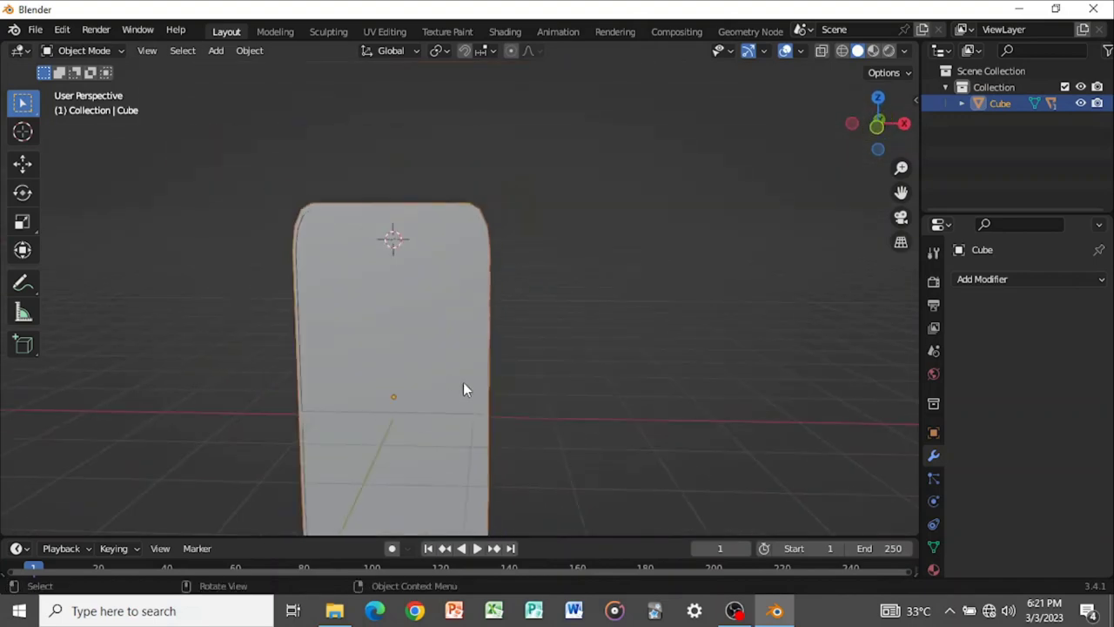
pyautogui.moveTo(386, 355); pyautogui.dragTo(565, 335, button='middle')
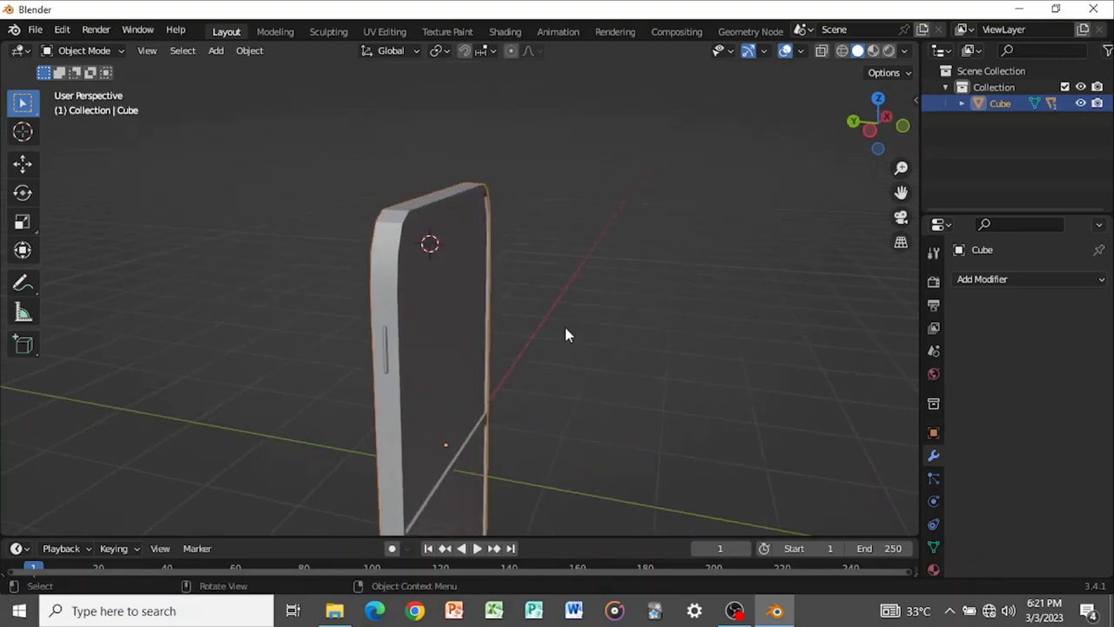
# Duplicate the phone with its parts in place, move the copy to a new collection named diplicates, and exclude that collection
pyautogui.scroll(-2, 566, 335)
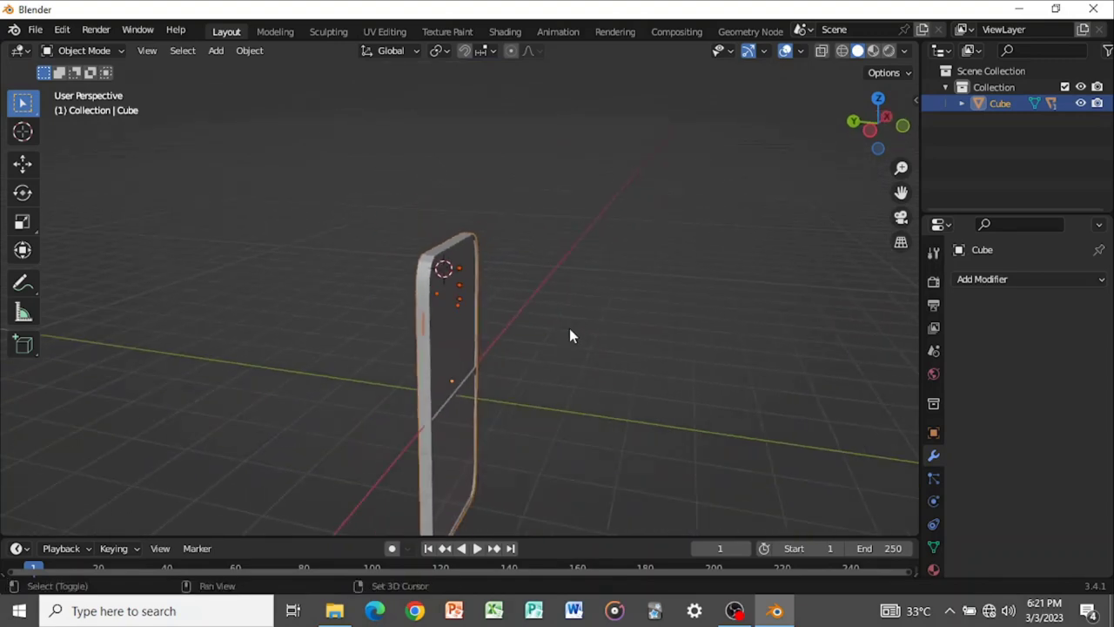
pyautogui.hotkey('shift', 'd')
pyautogui.rightClick(571, 336)
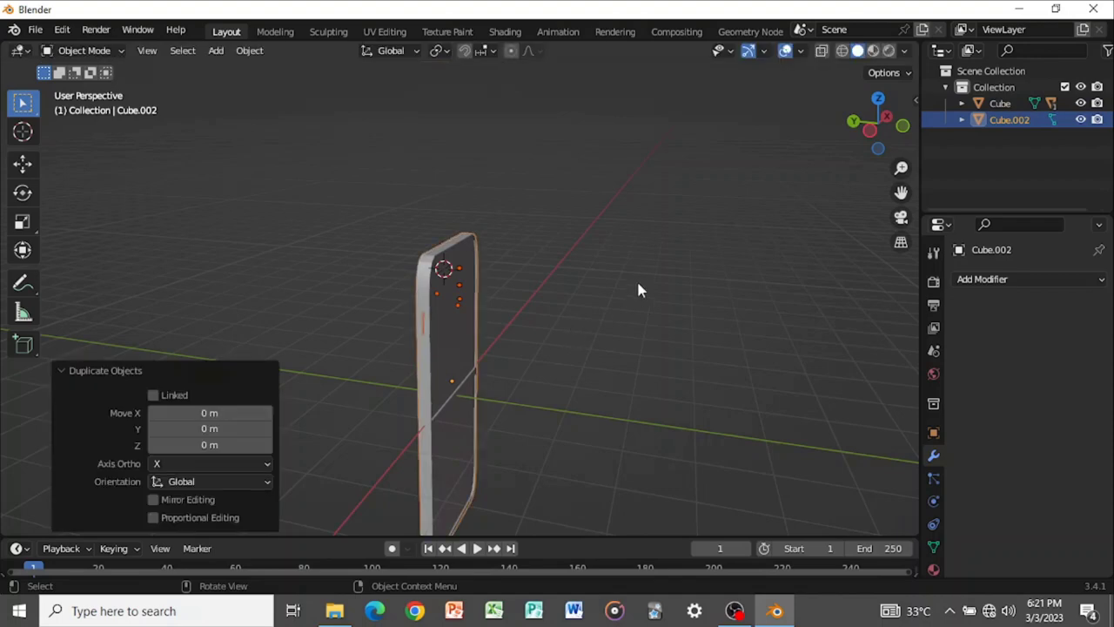
pyautogui.press('m')
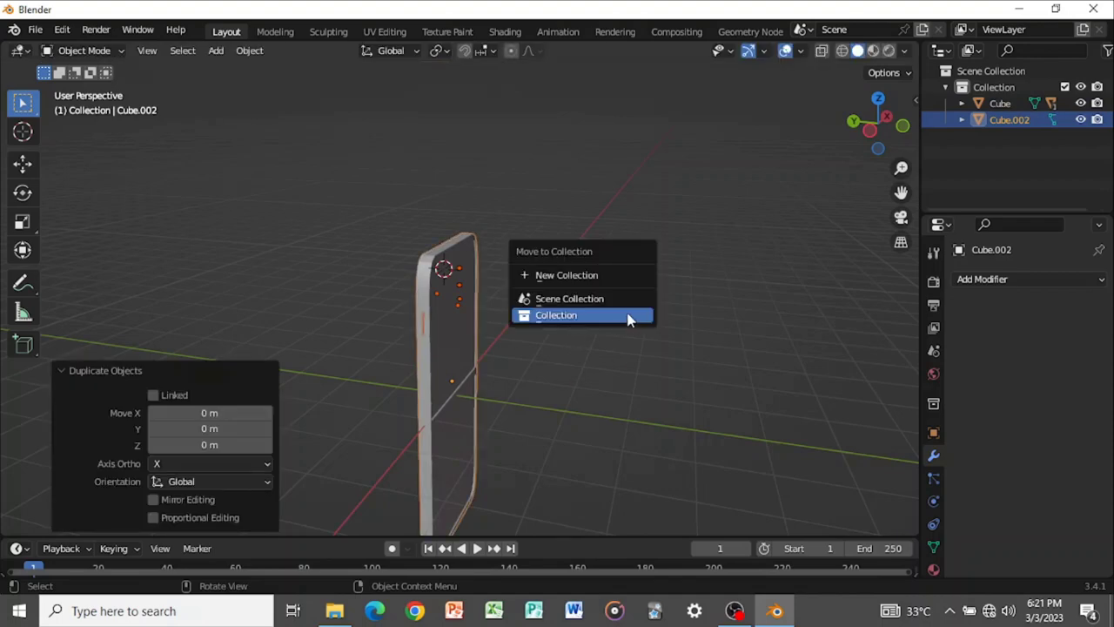
pyautogui.click(604, 275)
pyautogui.write('cates')
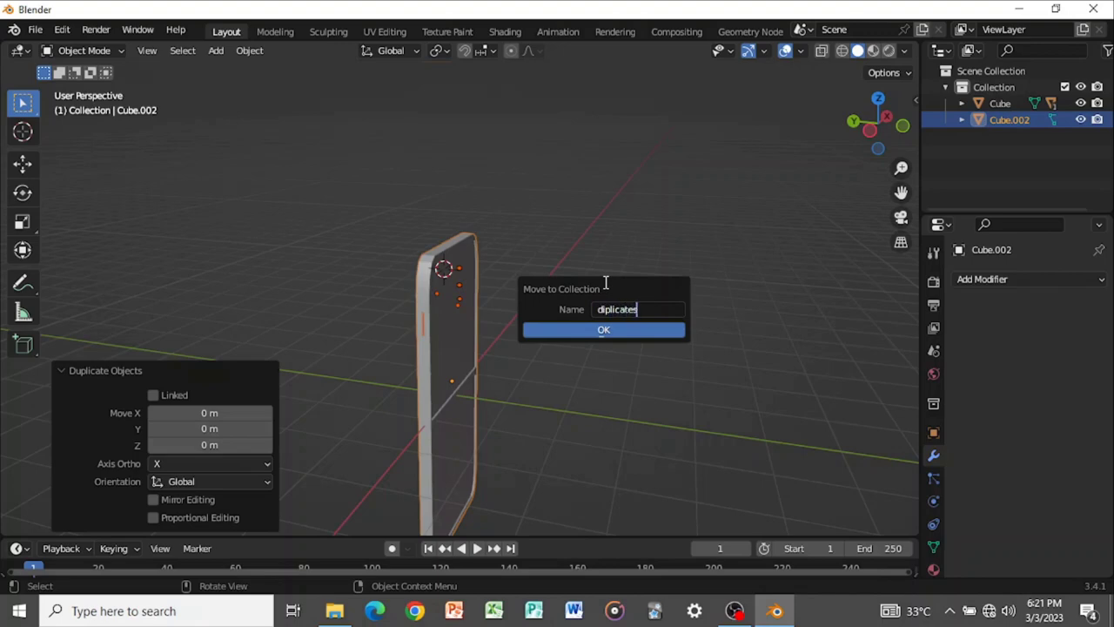
pyautogui.press('Return')
pyautogui.click(605, 331)
pyautogui.click(1066, 122)
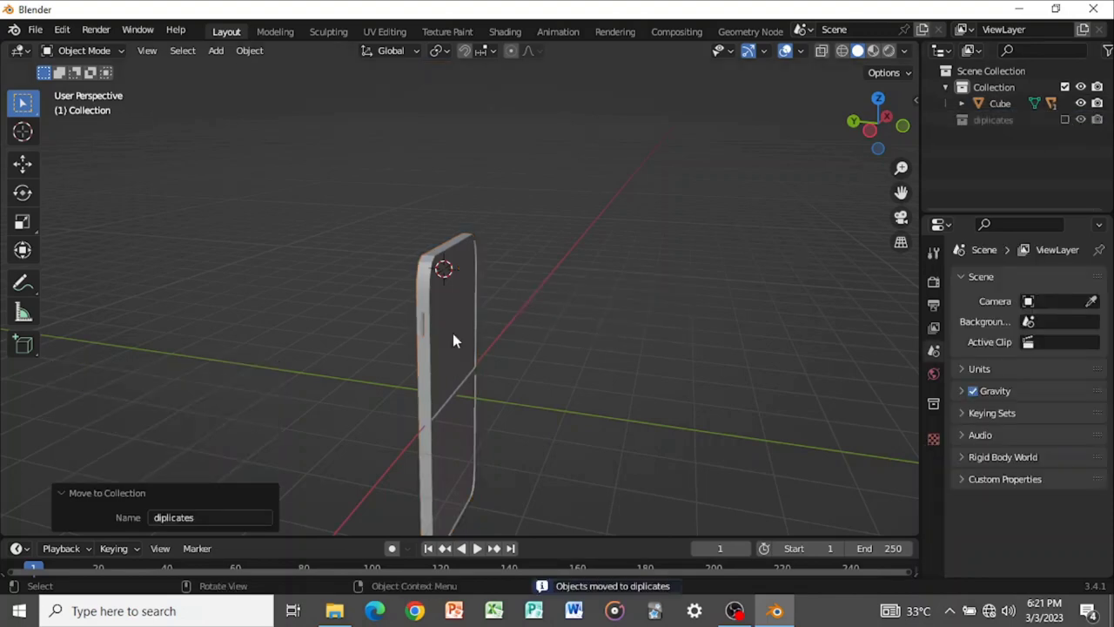
pyautogui.click(461, 339)
pyautogui.press('g')
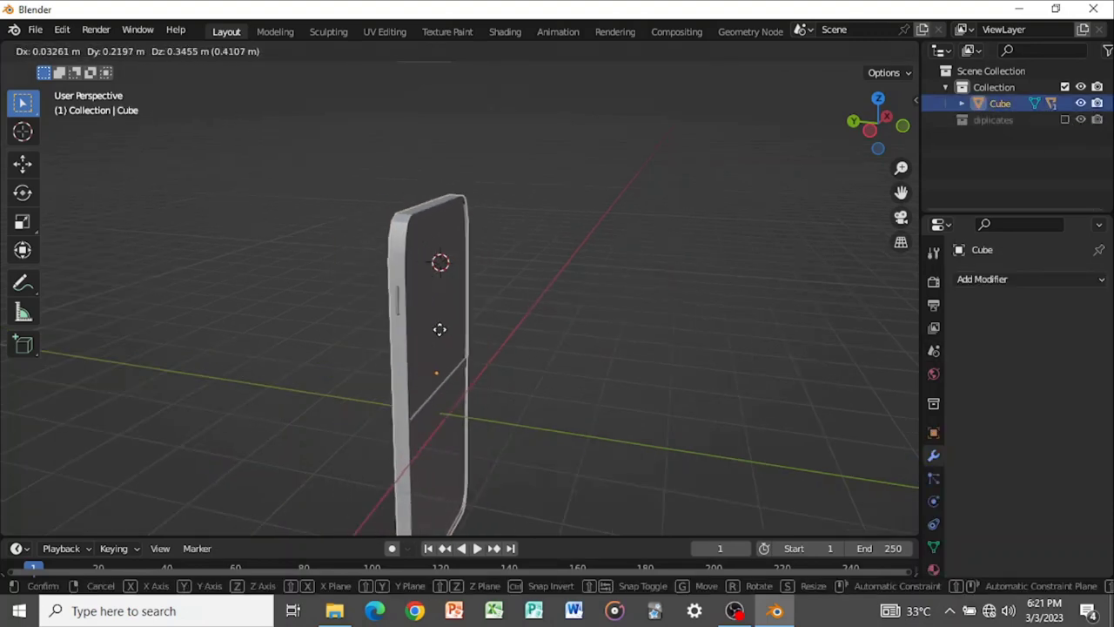
pyautogui.click(440, 328)
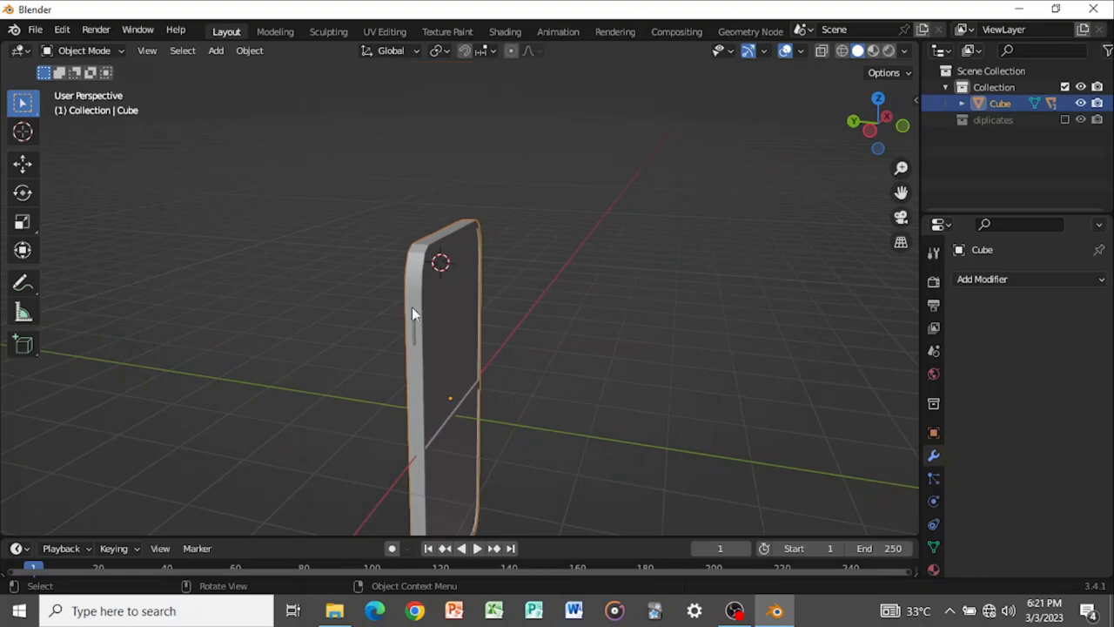
pyautogui.rightClick(556, 315)
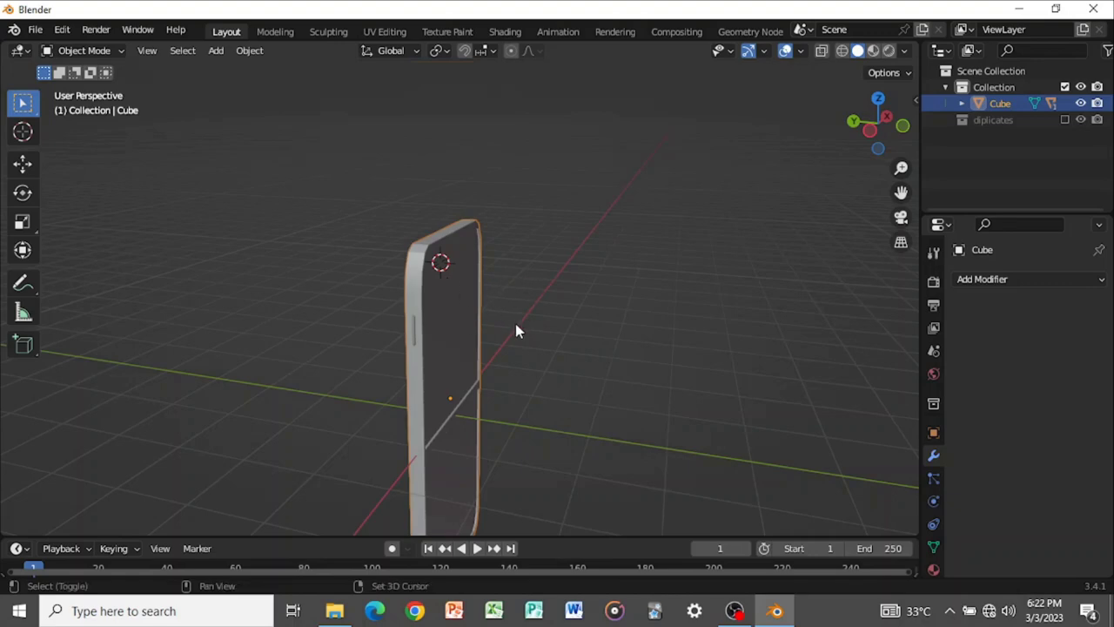
# Snap the 3D cursor to the world origin
pyautogui.hotkey('shift', 's')
pyautogui.click(508, 388)
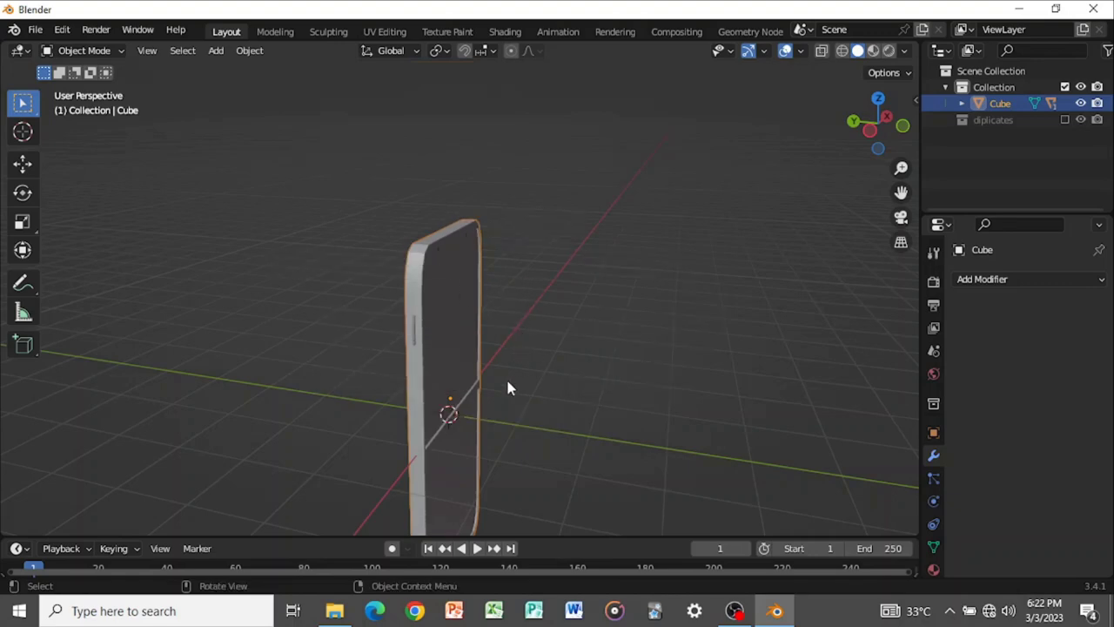
pyautogui.moveTo(508, 388); pyautogui.dragTo(480, 380, button='middle')
# Open the phone body's mesh in Edit Mode and view it in left orthographic projection
pyautogui.press('Tab')
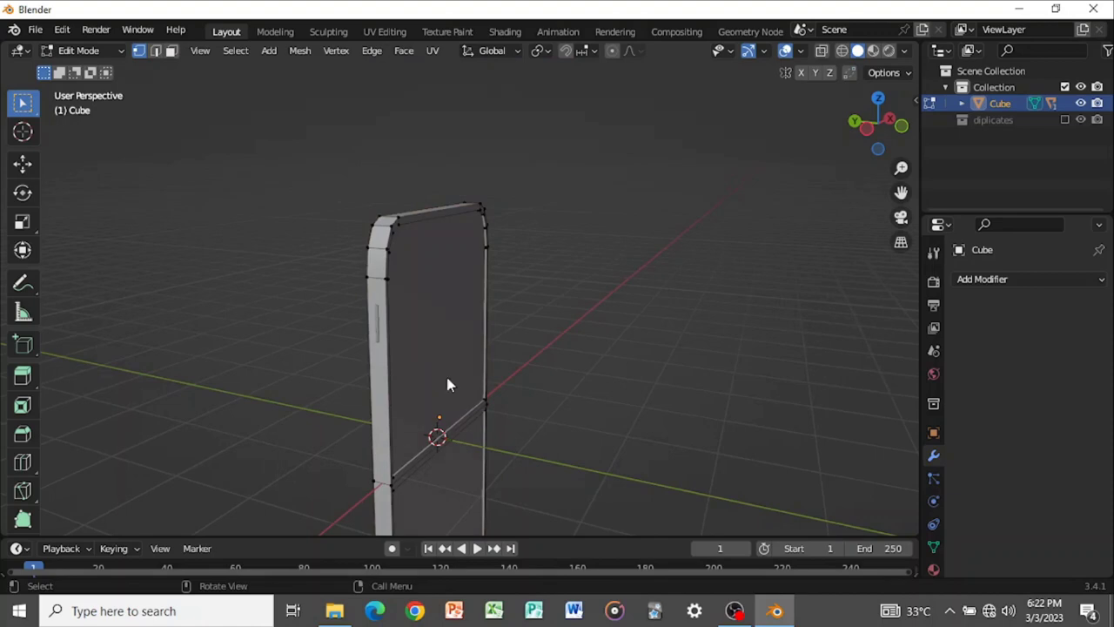
pyautogui.press('a')
pyautogui.moveTo(762, 286); pyautogui.dragTo(629, 288, button='middle')
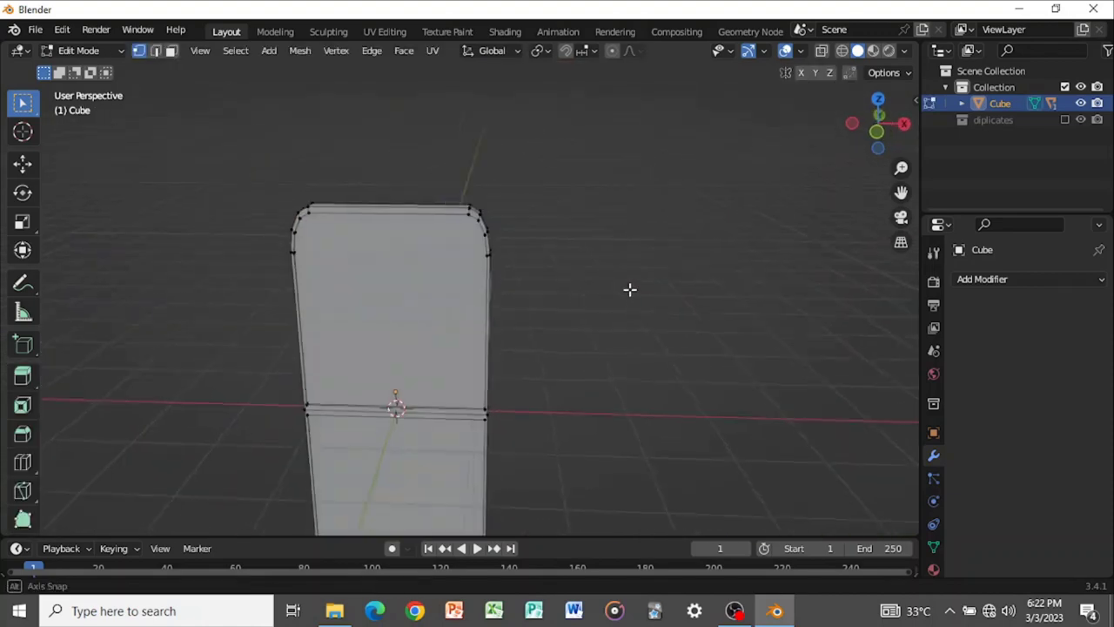
pyautogui.moveTo(465, 371); pyautogui.dragTo(653, 310, button='middle')
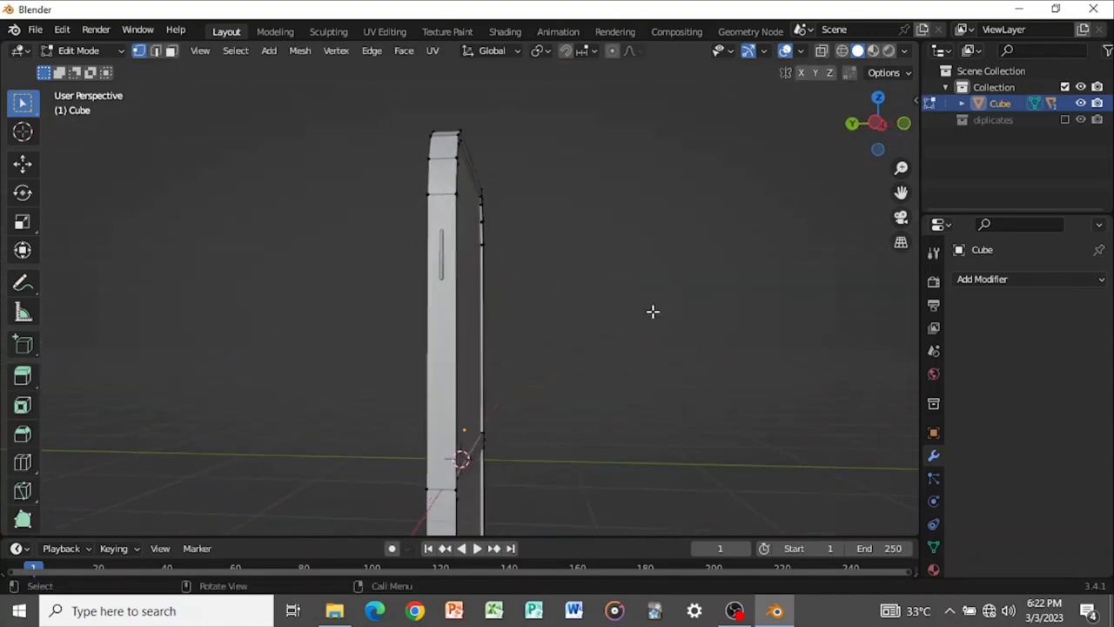
pyautogui.click(877, 125)
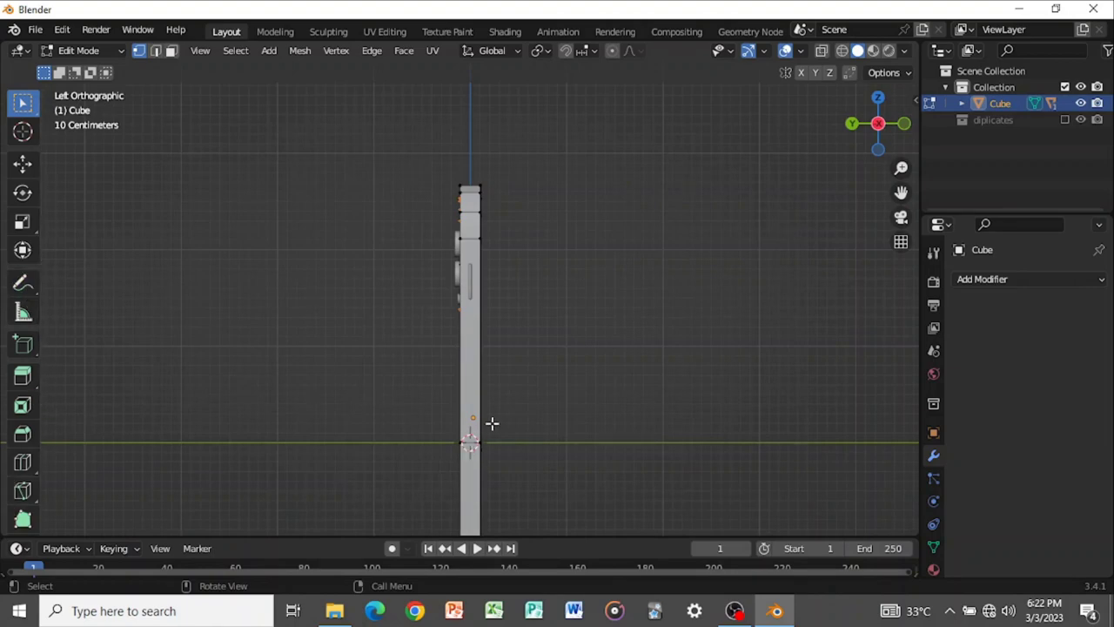
# Sketch an annotation arrow around the hinge showing the fold direction, undo it, and return to the selection tool
pyautogui.moveTo(499, 415); pyautogui.dragTo(531, 452)
pyautogui.click(24, 283)
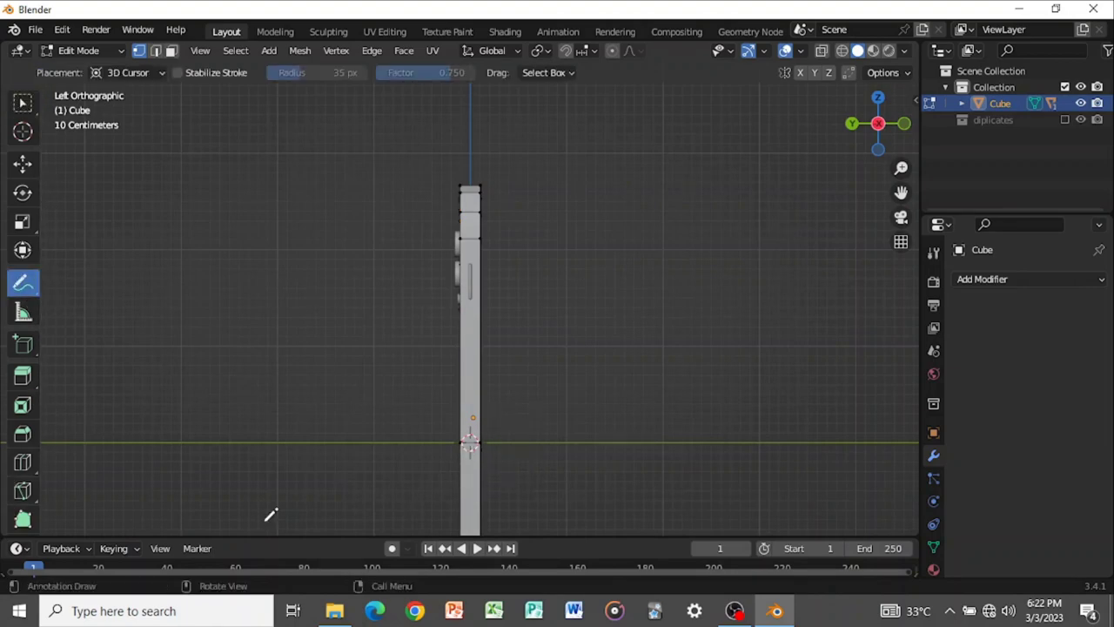
pyautogui.moveTo(496, 421)
pyautogui.mouseDown()
pyautogui.moveTo(525, 428)
pyautogui.moveTo(518, 471)
pyautogui.mouseUp()
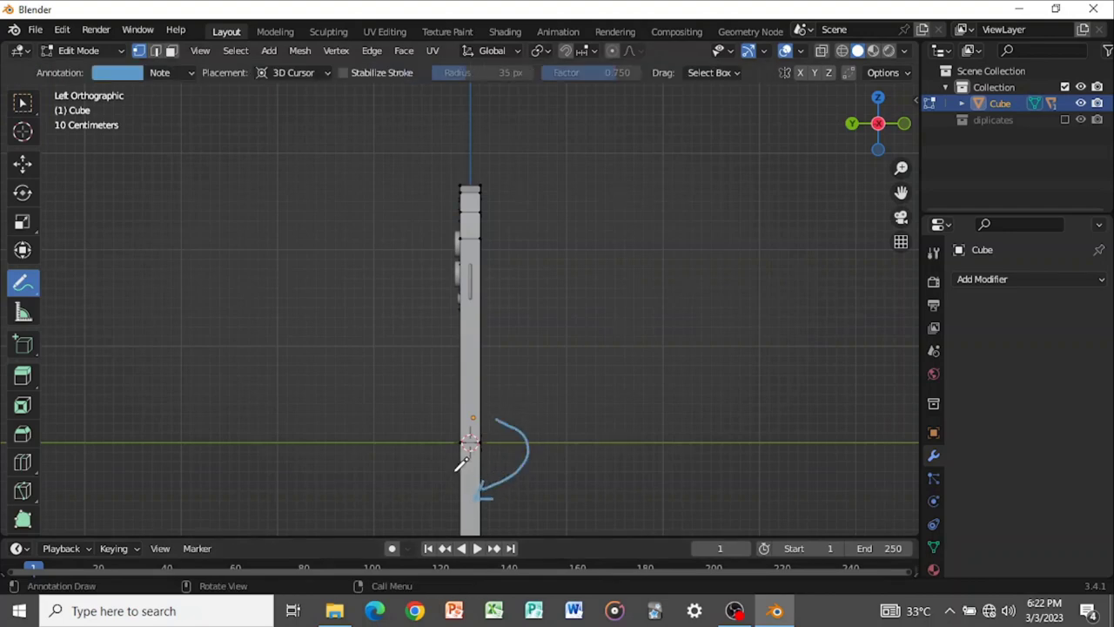
pyautogui.hotkey('ctrl', 'z')
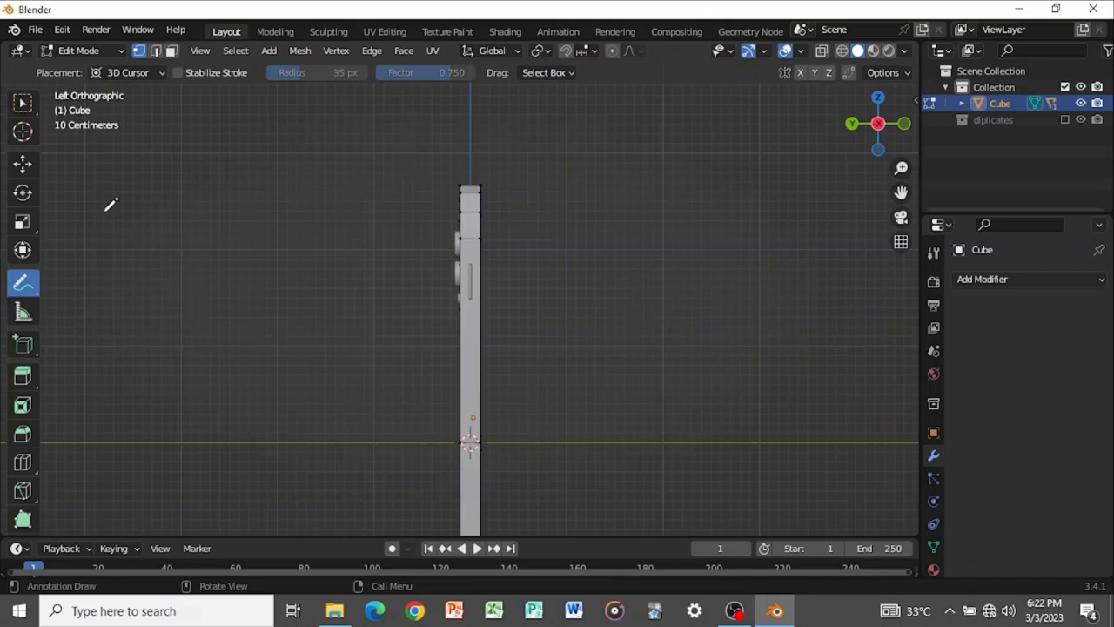
pyautogui.click(22, 103)
# Bevel the horizontal edge loop at the phone's hinge by about 0.042 m with 3 segments
pyautogui.moveTo(499, 378); pyautogui.dragTo(472, 268, button='middle')
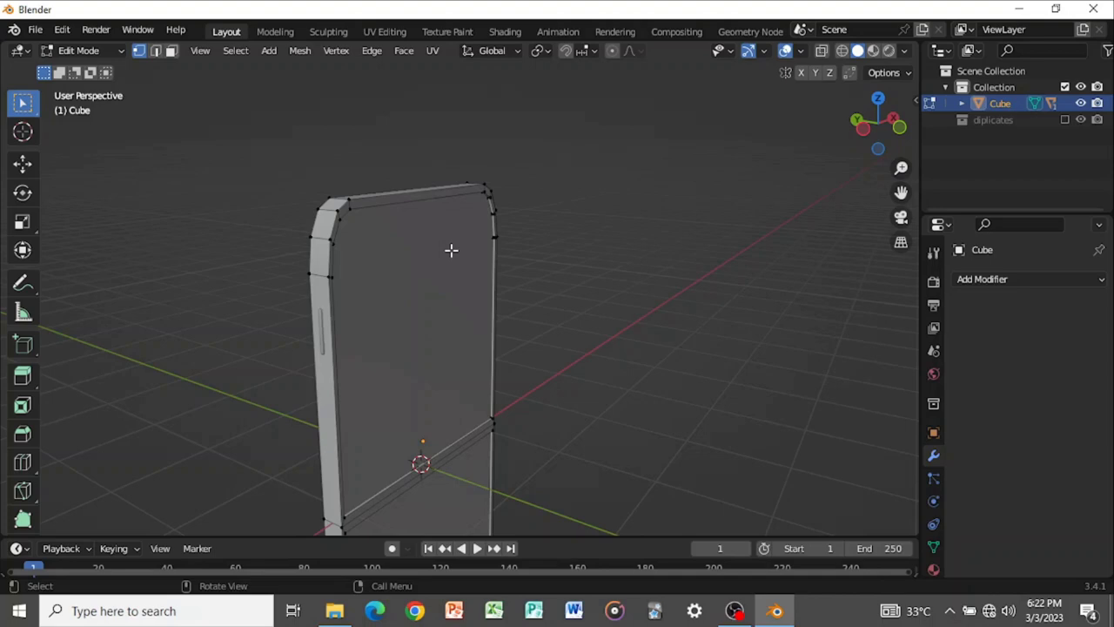
pyautogui.moveTo(607, 357); pyautogui.dragTo(465, 390, button='middle')
pyautogui.press('2')
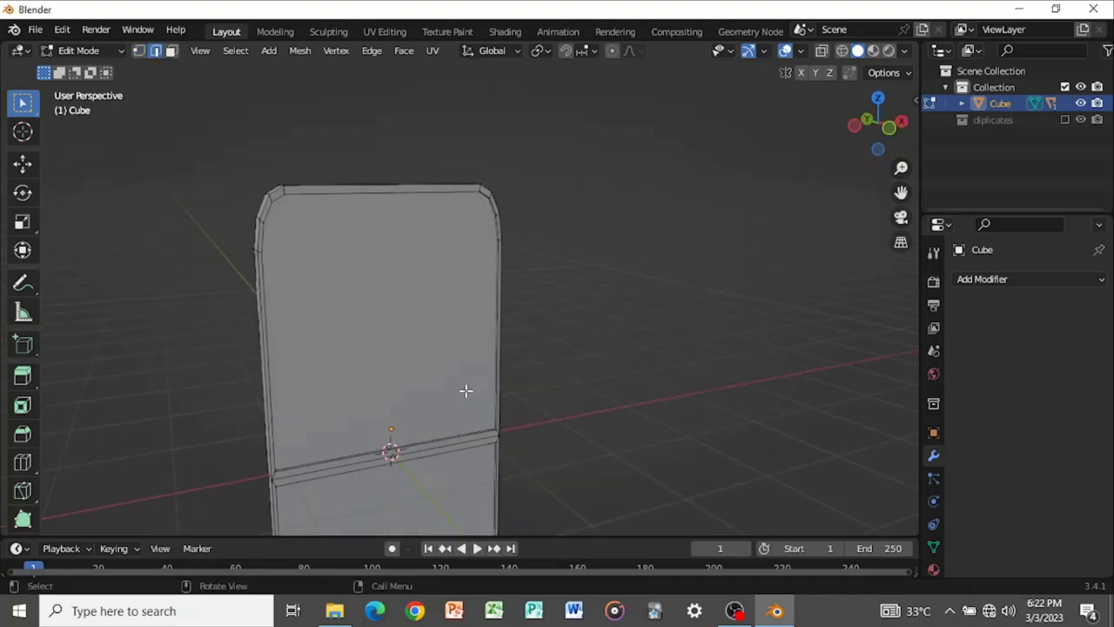
pyautogui.keyDown('alt'); pyautogui.click(459, 446); pyautogui.keyUp('alt')
pyautogui.moveTo(560, 430); pyautogui.dragTo(647, 428, button='middle')
pyautogui.hotkey('ctrl', 'b')
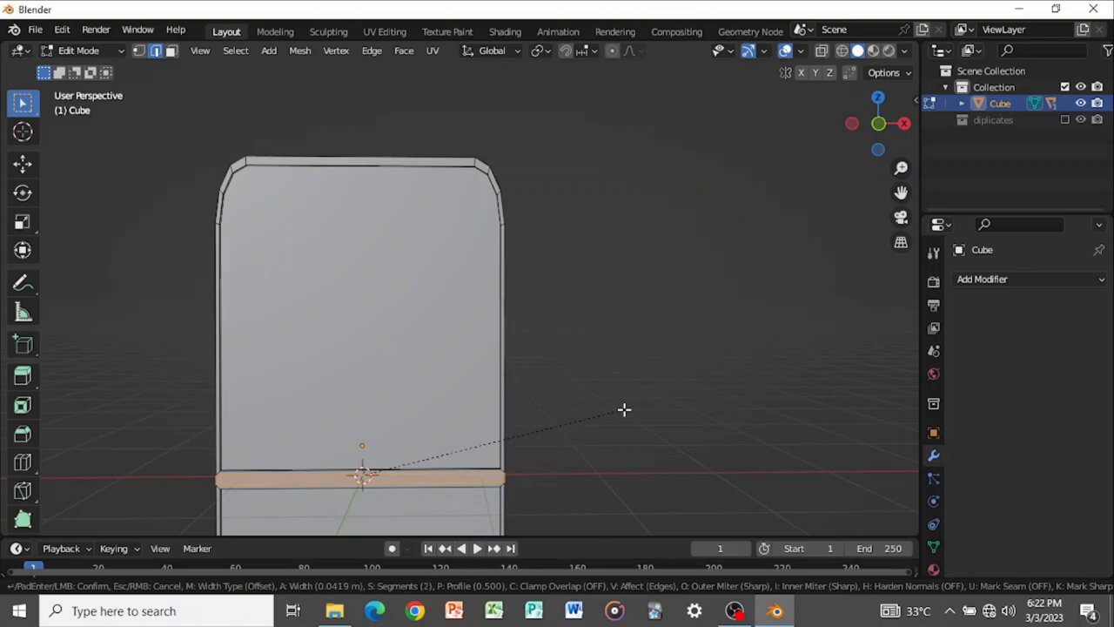
pyautogui.click(624, 409)
pyautogui.moveTo(398, 407); pyautogui.dragTo(538, 388, button='middle')
pyautogui.click(265, 287)
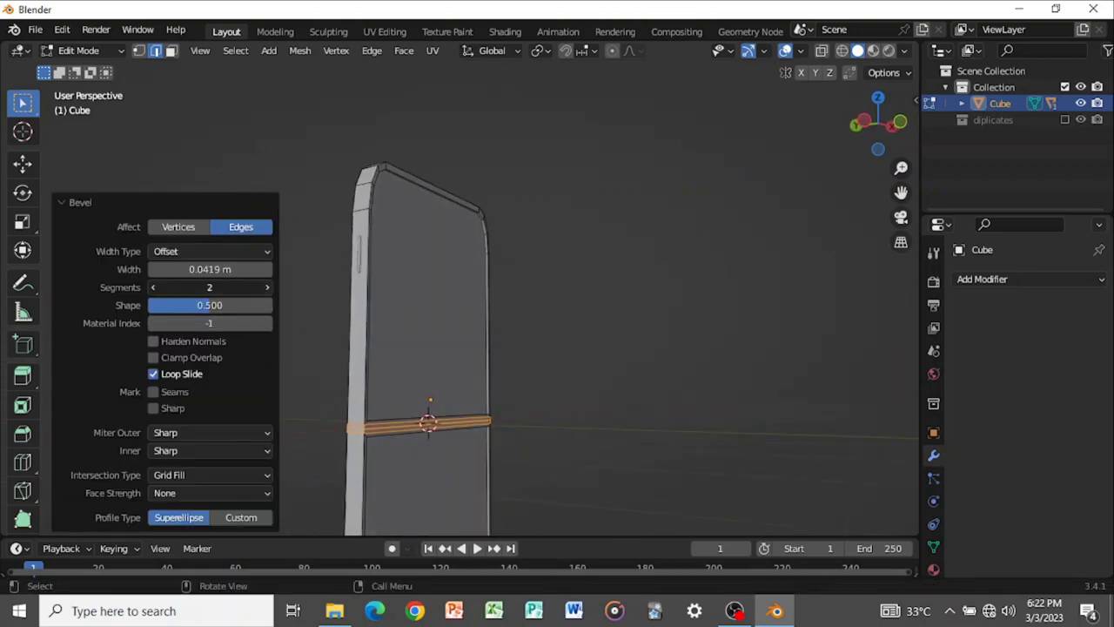
# Subdivide the bevelled hinge band with one cut
pyautogui.moveTo(724, 290); pyautogui.dragTo(575, 340, button='middle')
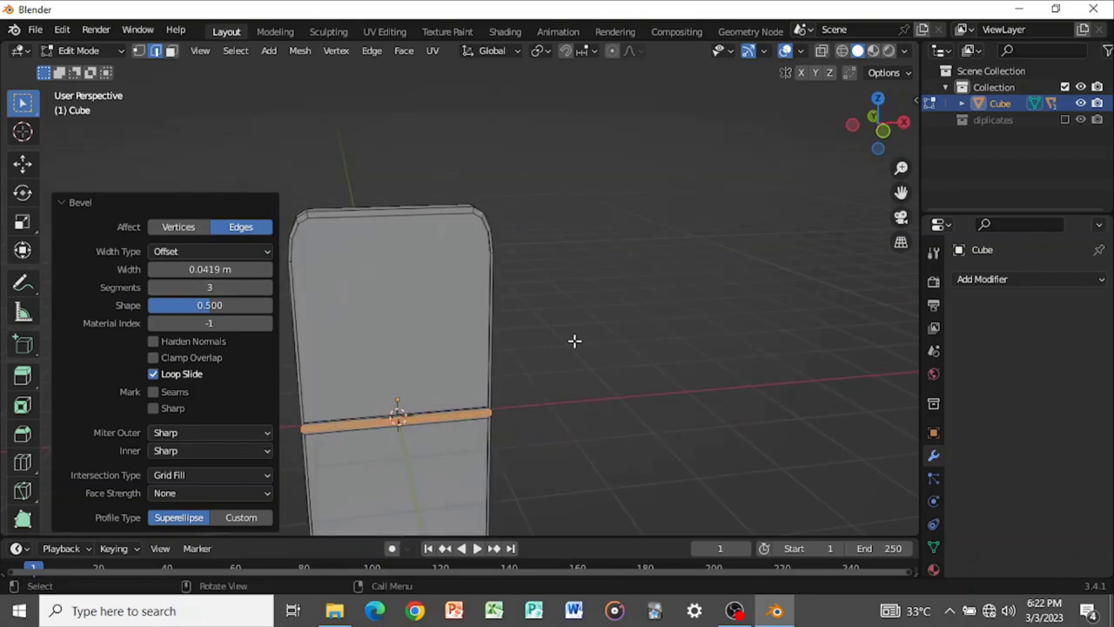
pyautogui.rightClick(591, 324)
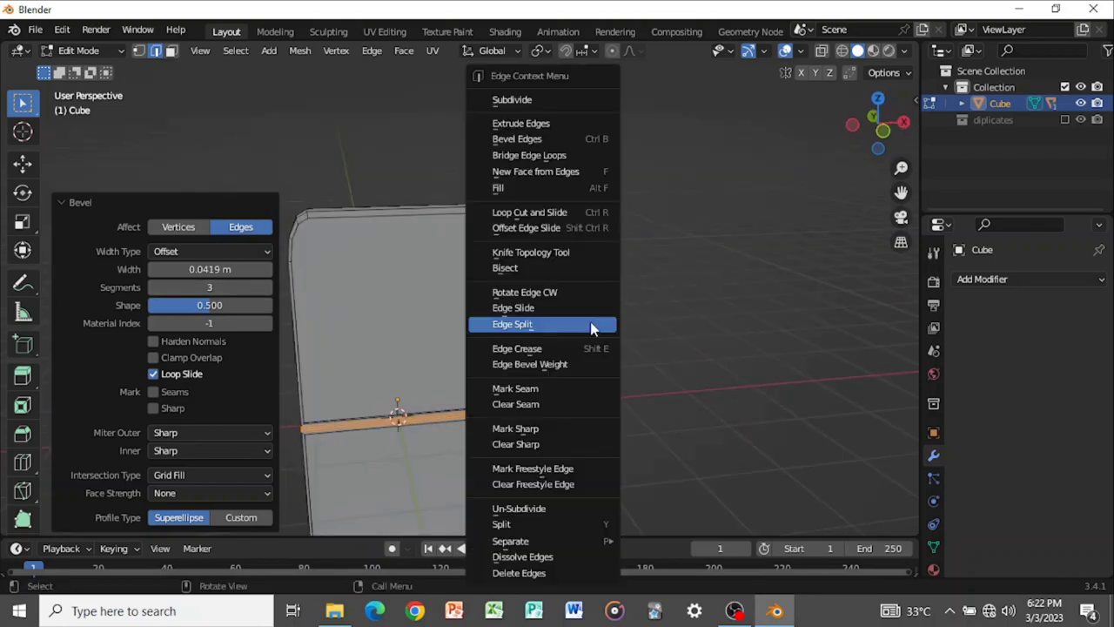
pyautogui.click(607, 103)
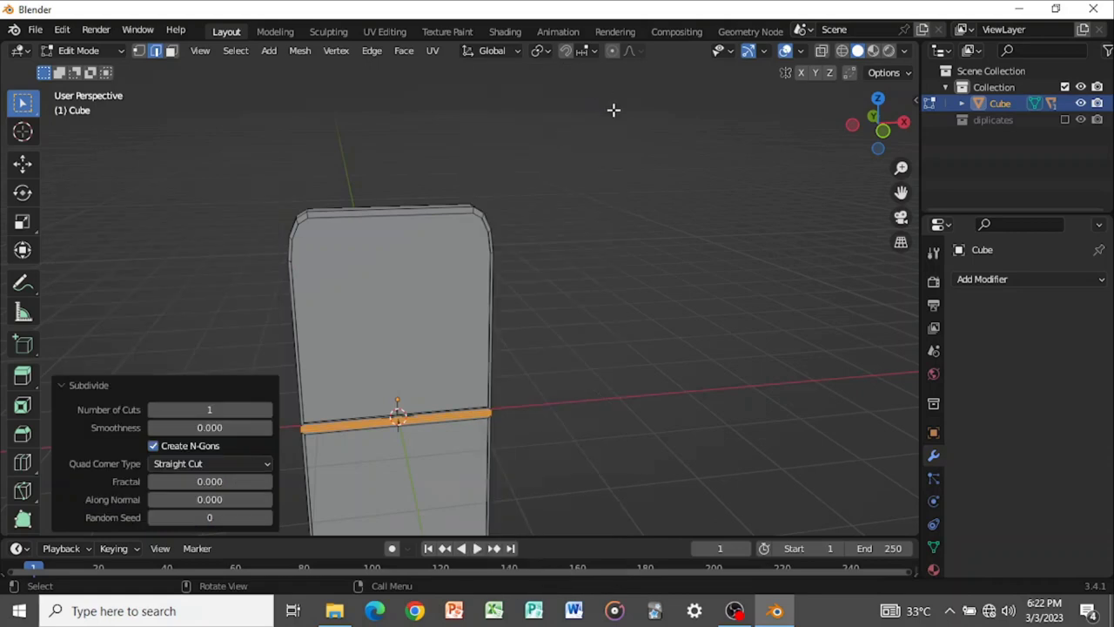
# Scale the hinge band by about 1.2 along the global Z axis and return to Object Mode
pyautogui.moveTo(579, 305); pyautogui.dragTo(528, 365, button='middle')
pyautogui.press('s')
pyautogui.press('z')
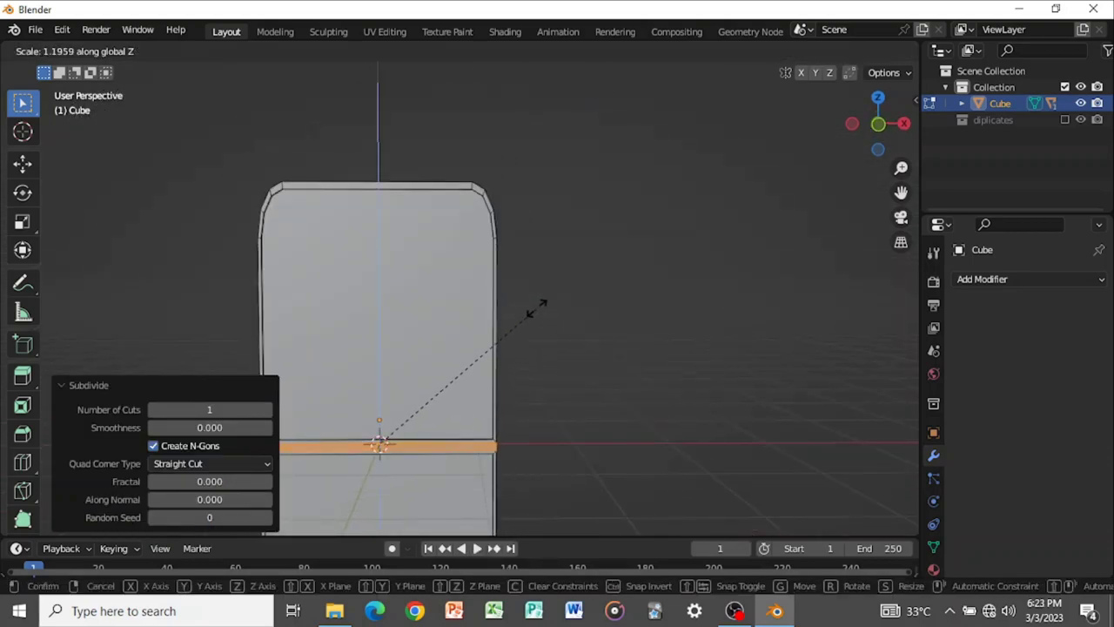
pyautogui.click(532, 315)
pyautogui.press('Tab')
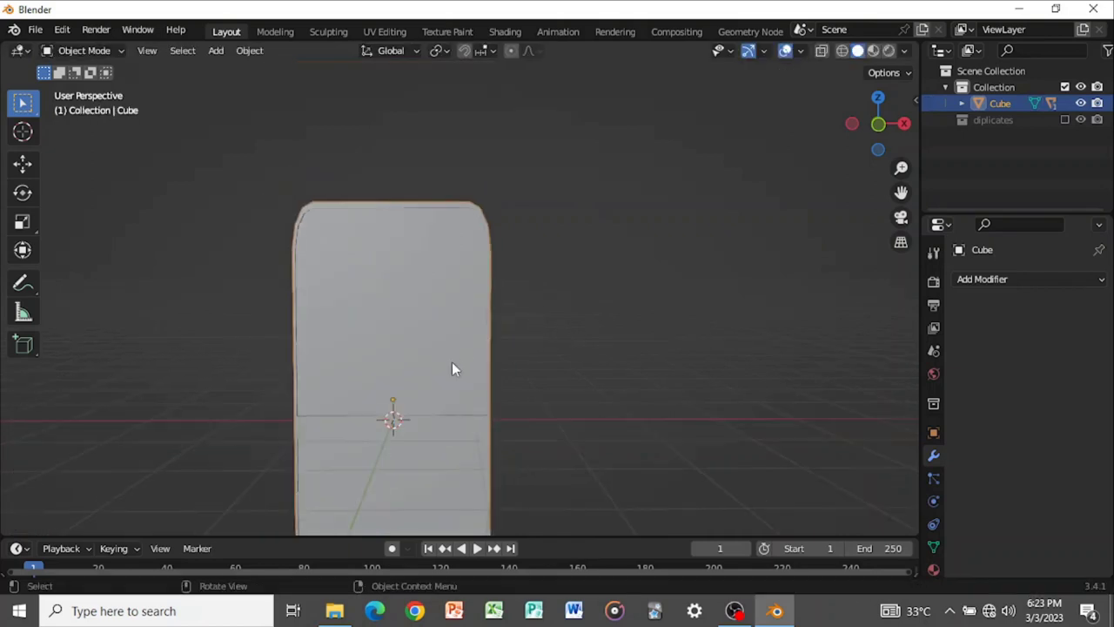
# Add an armature at the world origin, inside the phone's hinge area
pyautogui.moveTo(452, 368); pyautogui.dragTo(592, 369, button='middle')
pyautogui.scroll(-2, 590, 370)
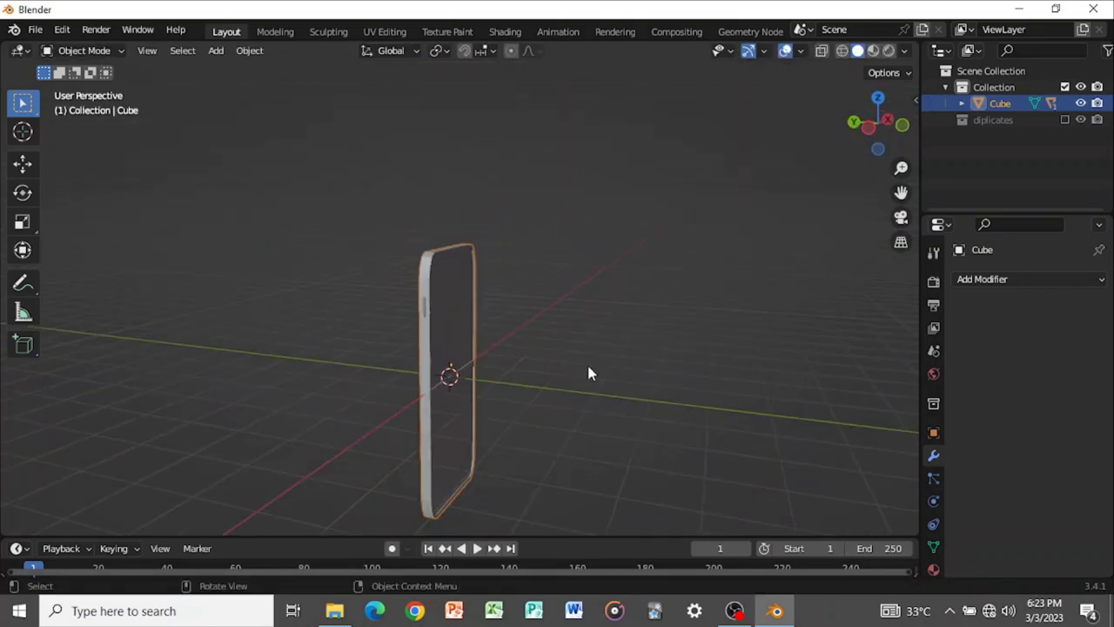
pyautogui.hotkey('shift', 'a')
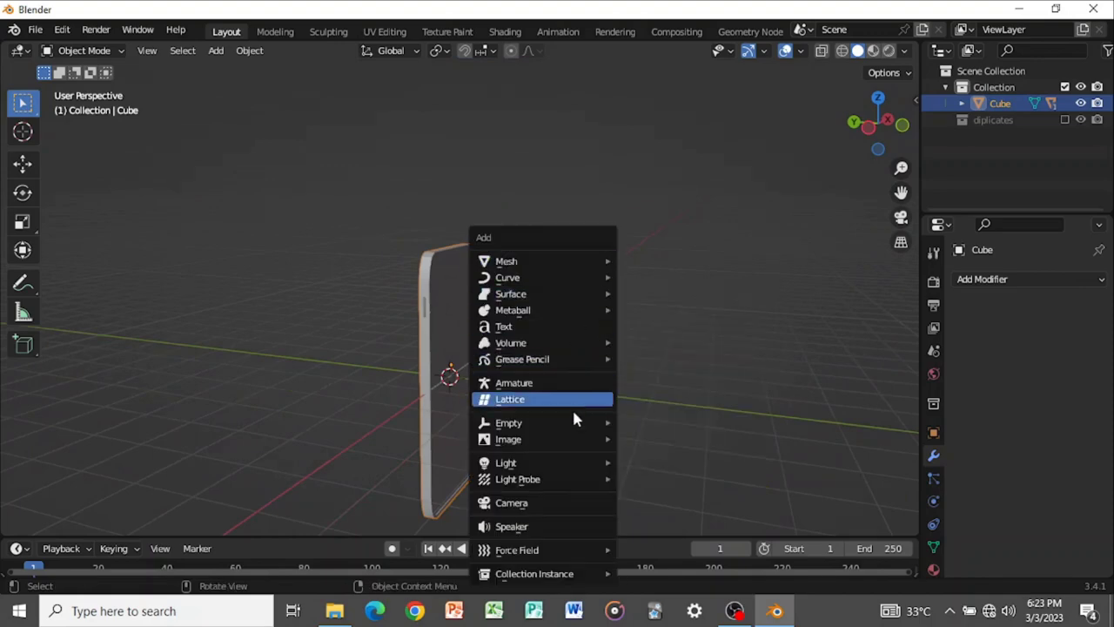
pyautogui.click(574, 390)
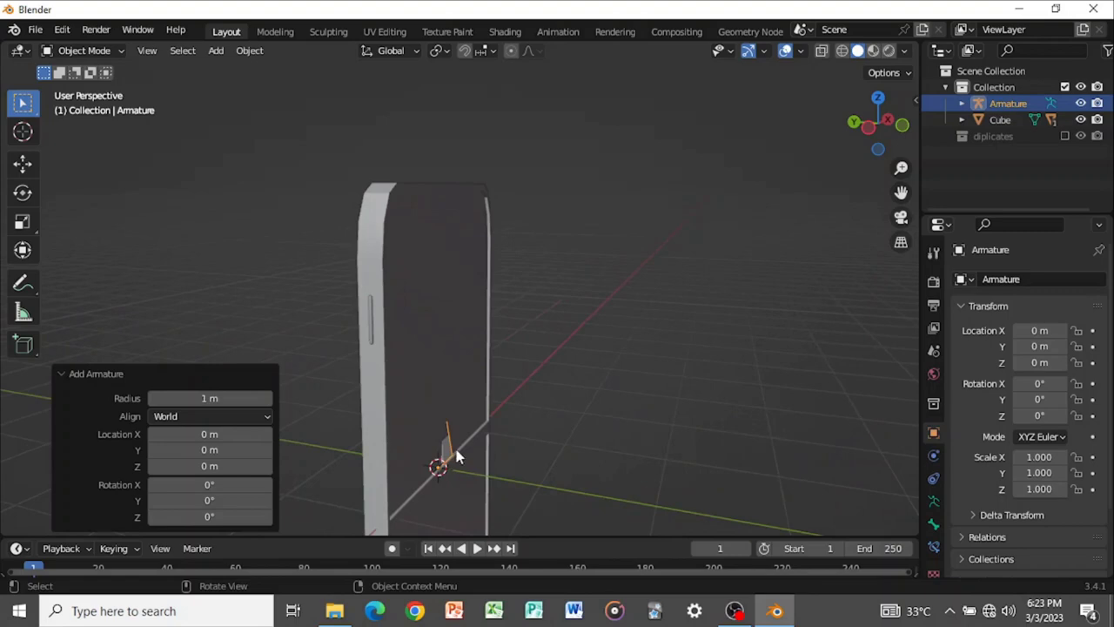
# Parent the phone body to the armature using Armature Deform With Automatic Weights
pyautogui.moveTo(457, 456); pyautogui.dragTo(564, 381, button='middle')
pyautogui.click(442, 405)
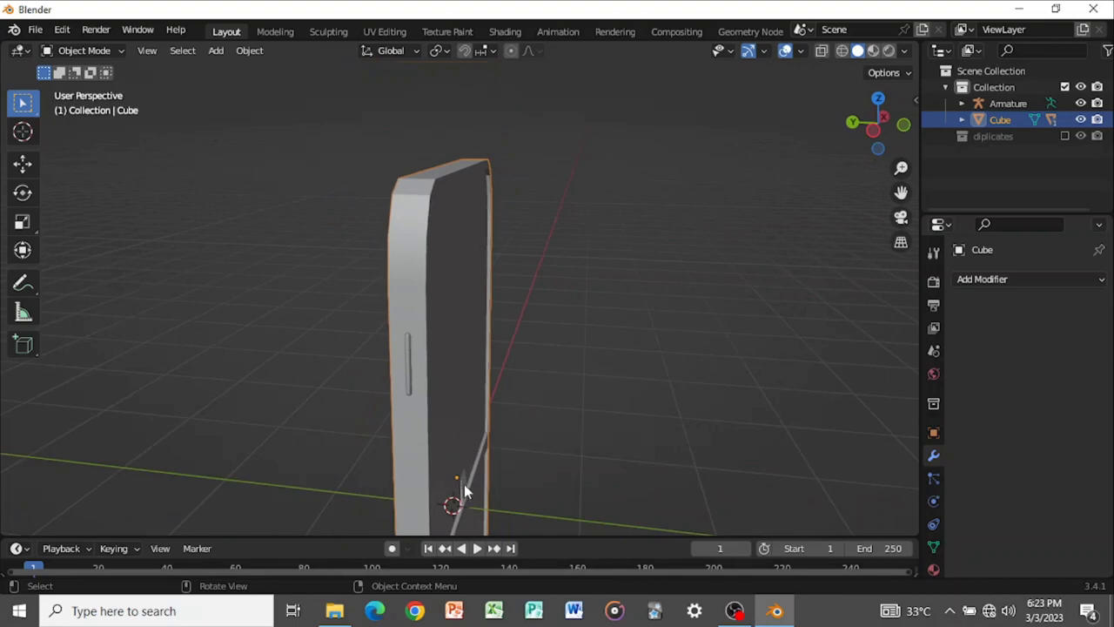
pyautogui.keyDown('shift'); pyautogui.click(464, 484); pyautogui.keyUp('shift')
pyautogui.hotkey('ctrl', 'p')
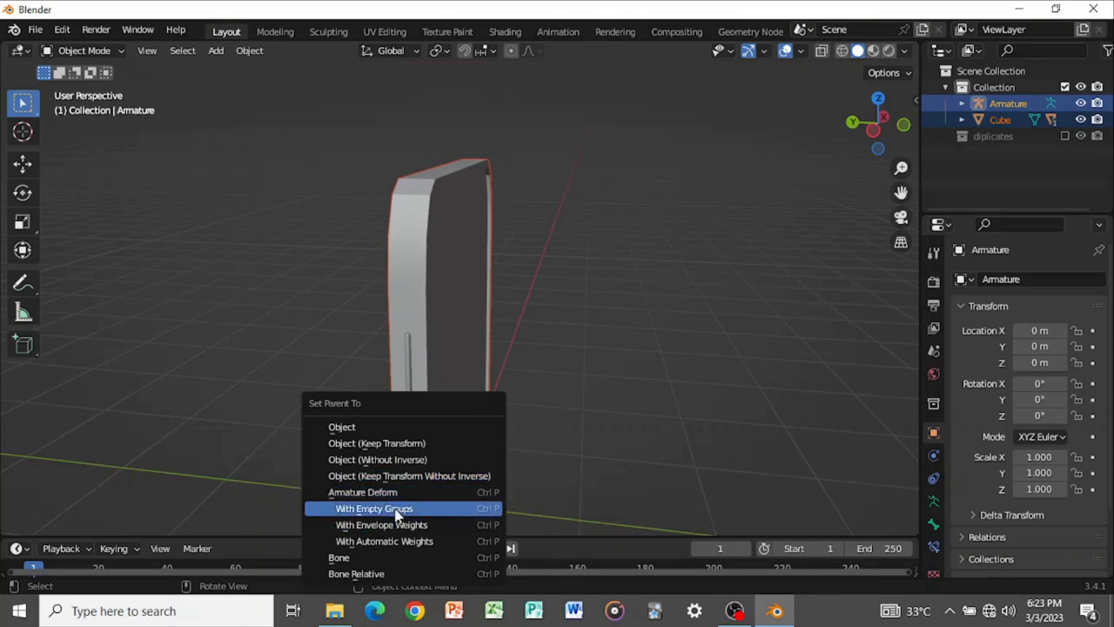
pyautogui.click(400, 541)
pyautogui.moveTo(414, 526); pyautogui.dragTo(465, 451, button='middle')
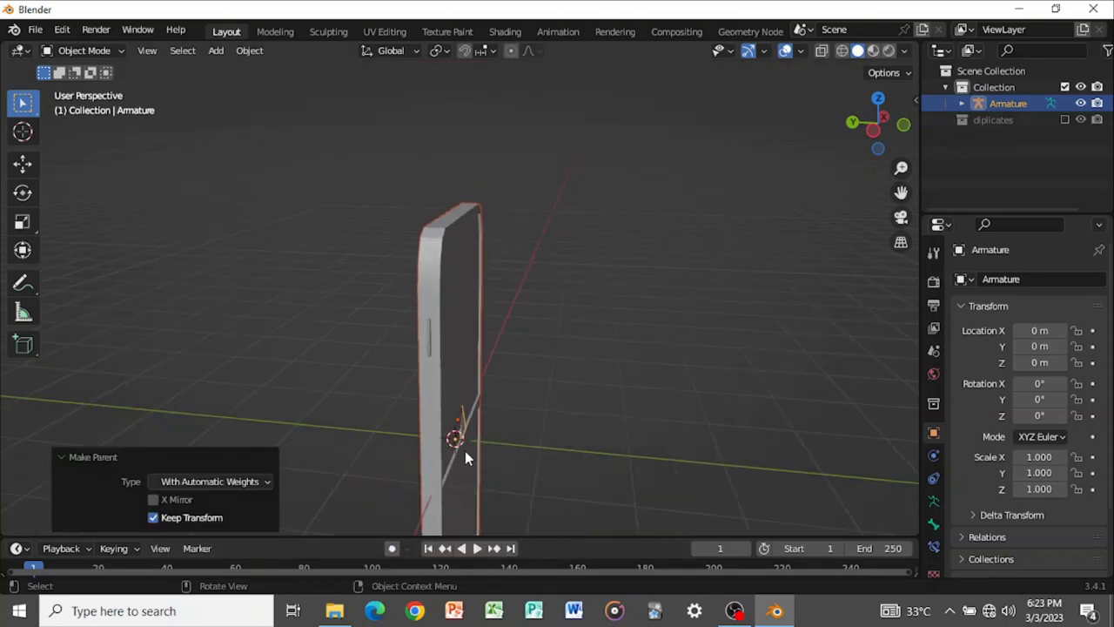
# Try rotating the armature freely to test how the phone follows it, cancelling each rotation
pyautogui.click(462, 443)
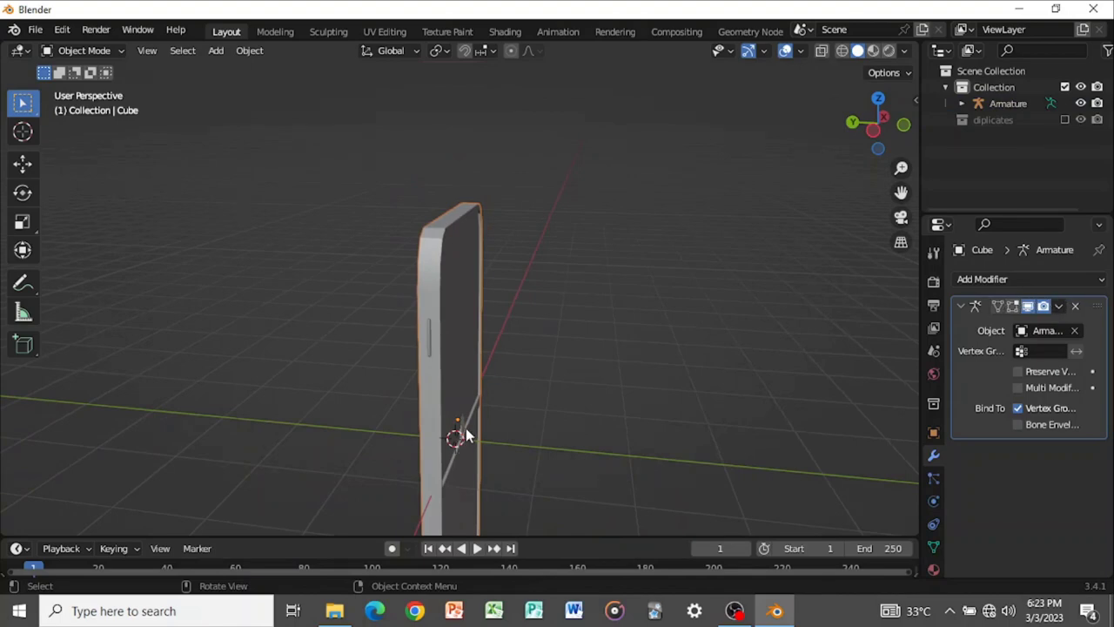
pyautogui.click(464, 426)
pyautogui.press('r')
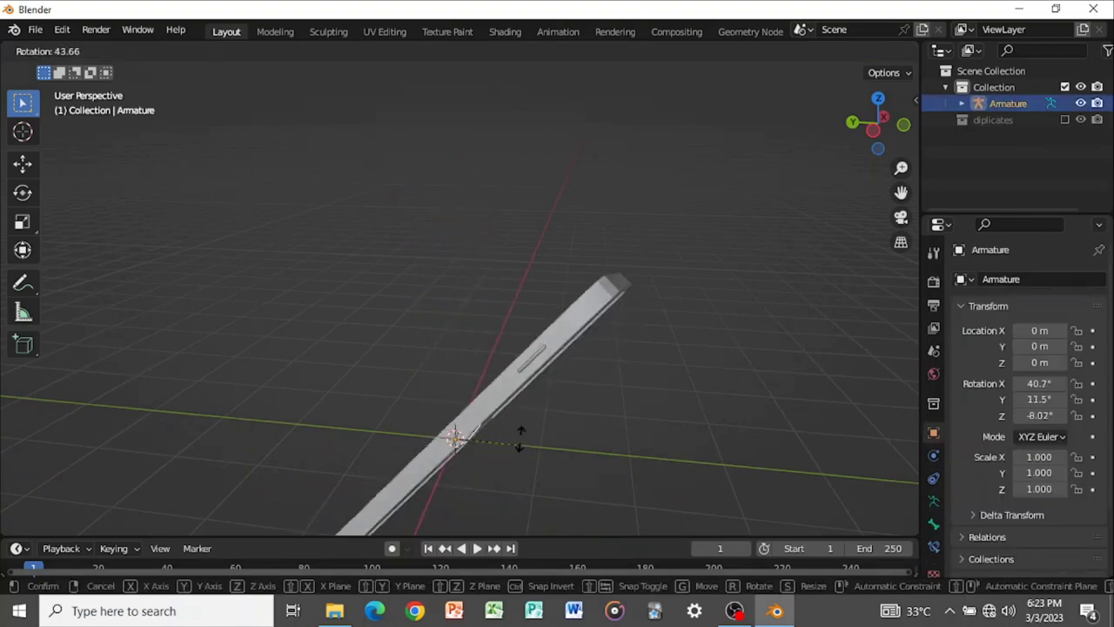
pyautogui.rightClick(495, 425)
pyautogui.moveTo(495, 425); pyautogui.dragTo(458, 437, button='middle')
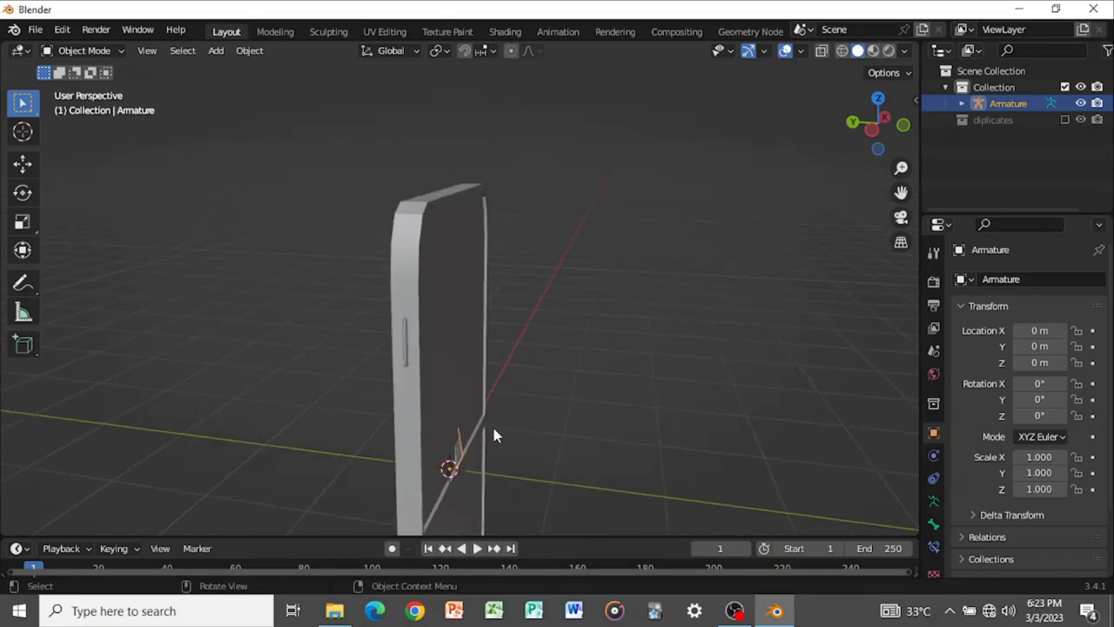
pyautogui.press('r')
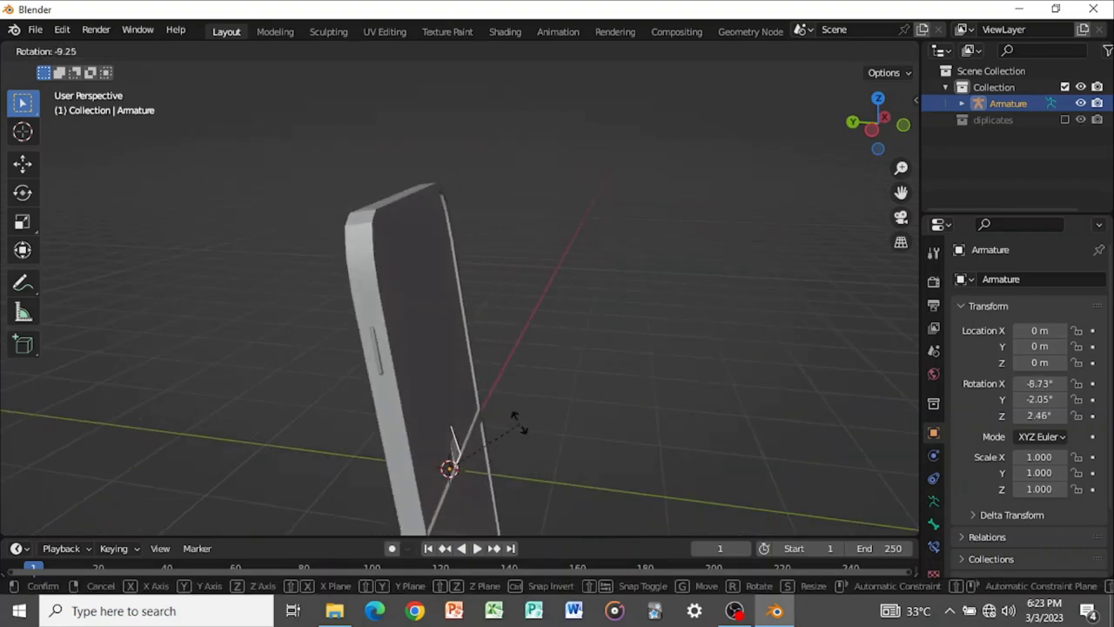
pyautogui.rightClick(539, 446)
pyautogui.moveTo(539, 446); pyautogui.dragTo(662, 278, button='middle')
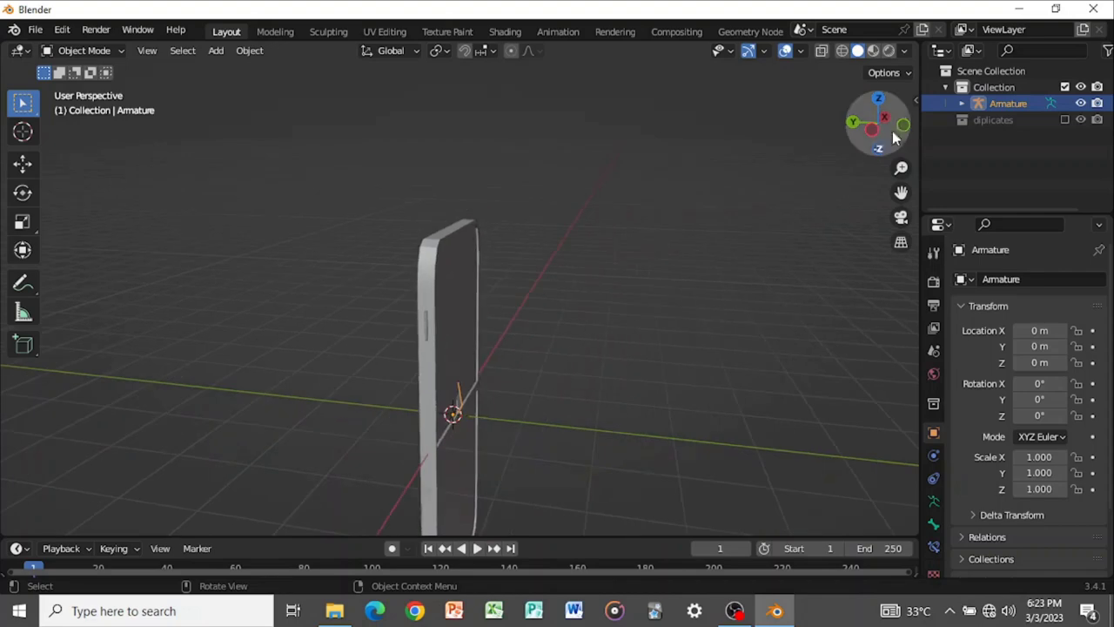
# Open the phone body in Edit Mode with vertex selection and X-ray enabled, seen from the left orthographic view
pyautogui.click(866, 134)
pyautogui.scroll(1, 579, 295)
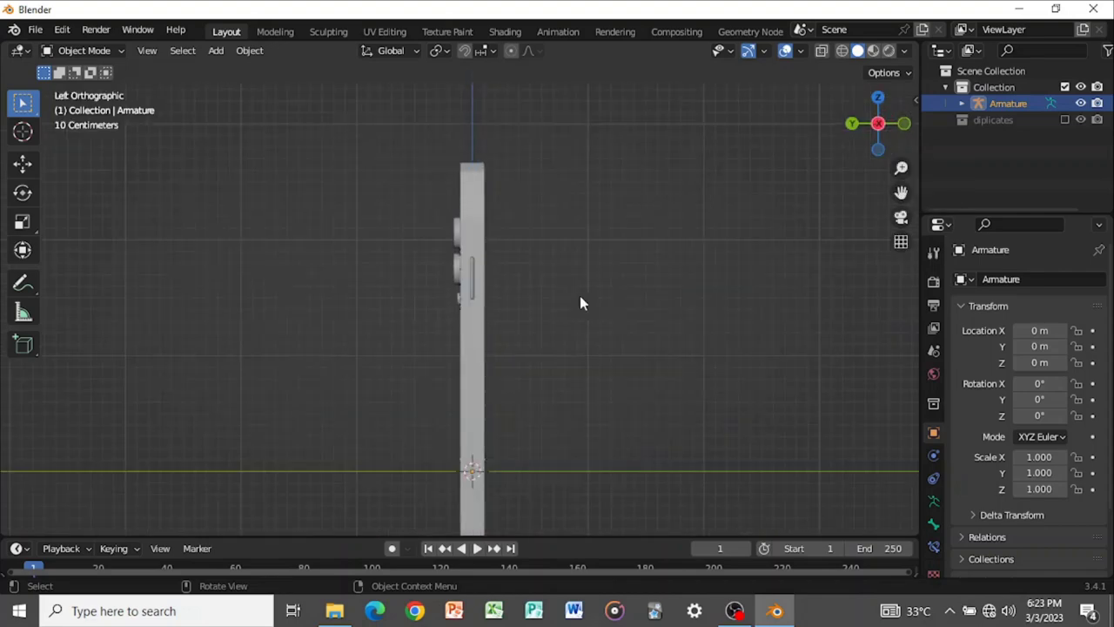
pyautogui.click(478, 333)
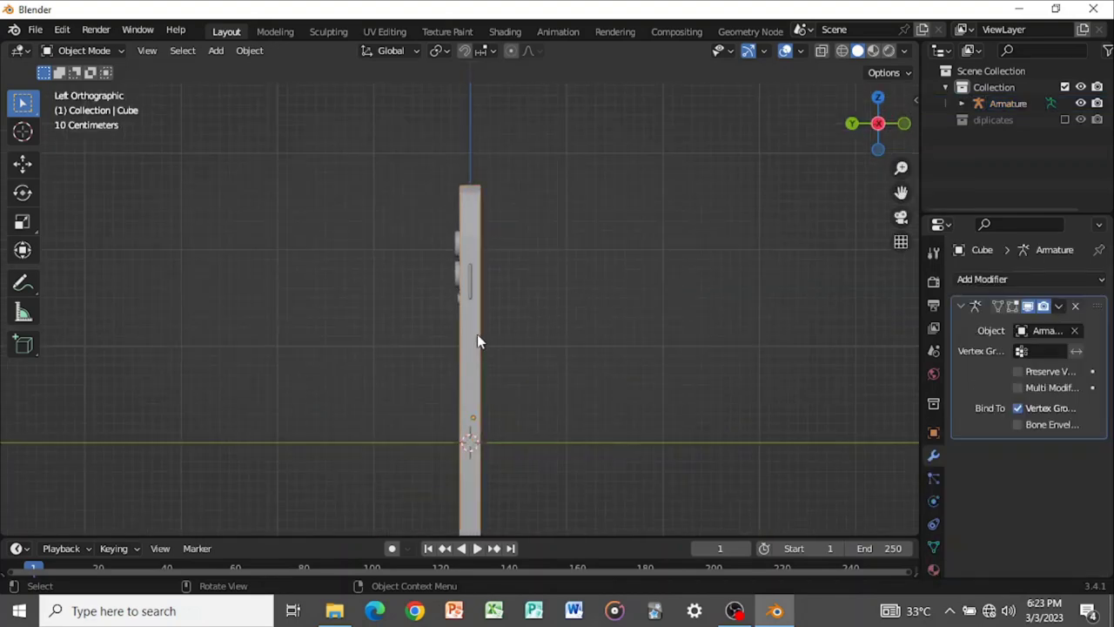
pyautogui.press('Tab')
pyautogui.moveTo(552, 252); pyautogui.dragTo(411, 235, button='middle')
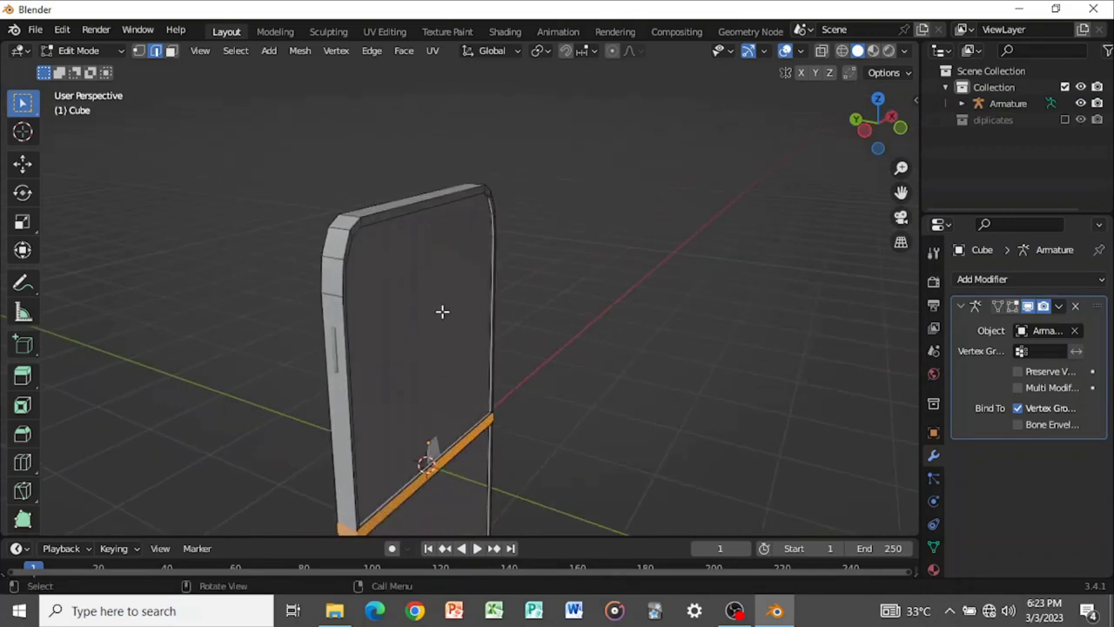
pyautogui.click(865, 131)
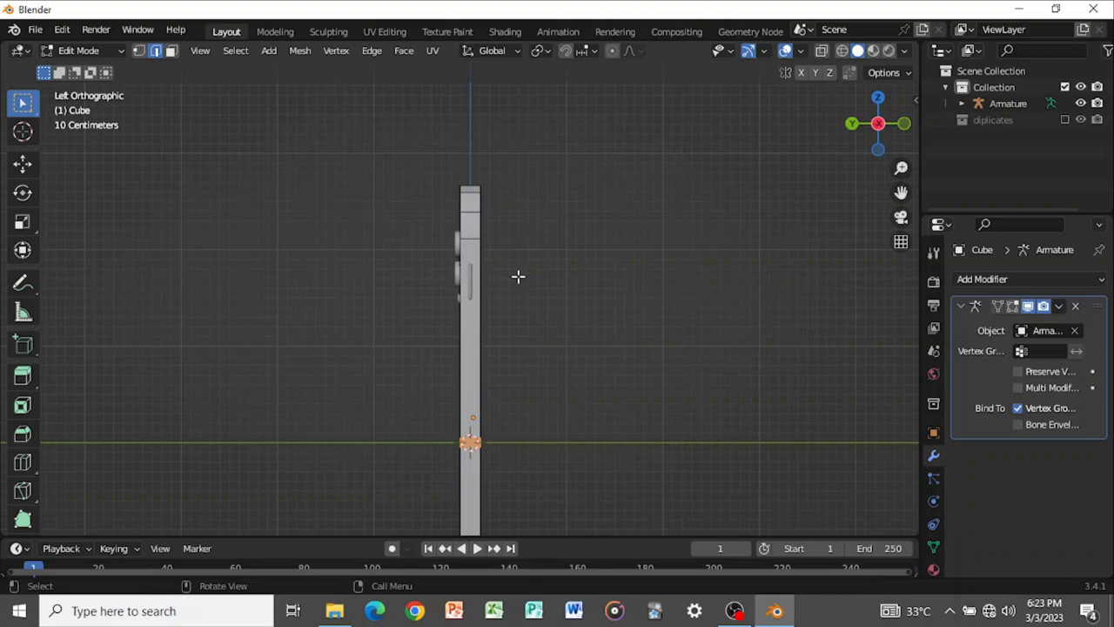
pyautogui.press('1')
pyautogui.hotkey('alt', 'z')
pyautogui.press('a')
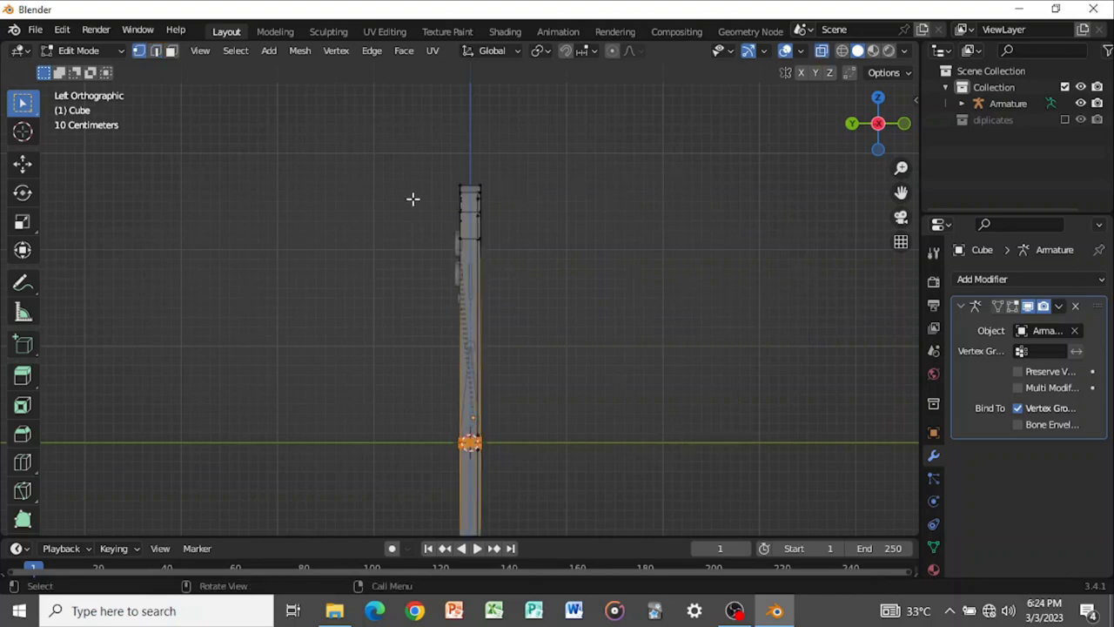
# Assign all vertices of the phone's upper half to a new vertex group with weight 1.000 and return to Object Mode
pyautogui.scroll(2, 413, 198)
pyautogui.scroll(-3, 550, 176)
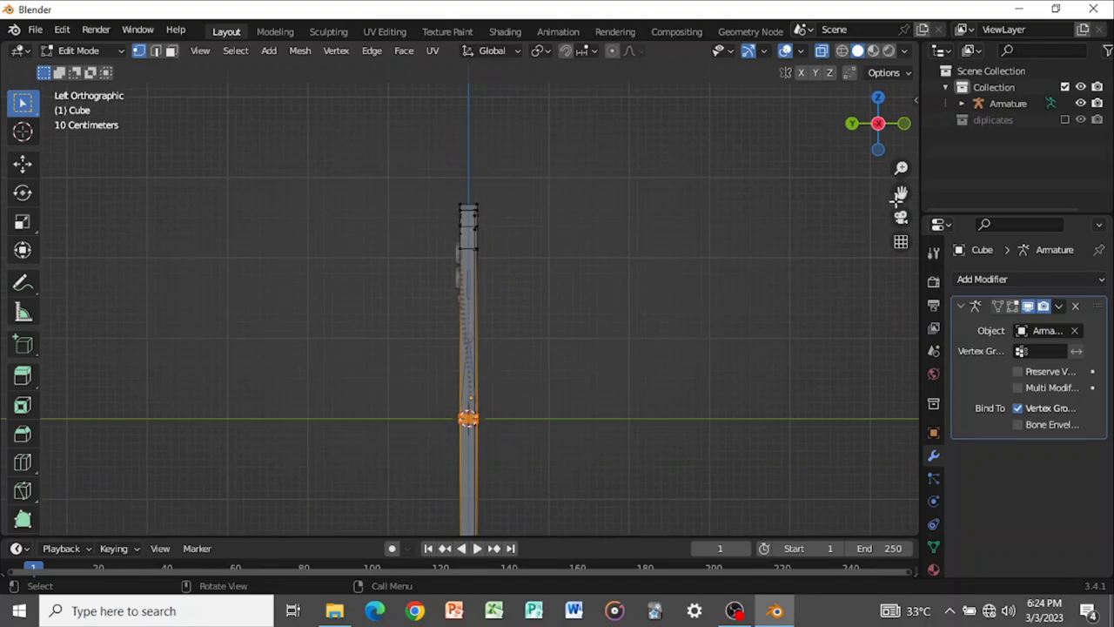
pyautogui.moveTo(900, 195); pyautogui.dragTo(902, 194)
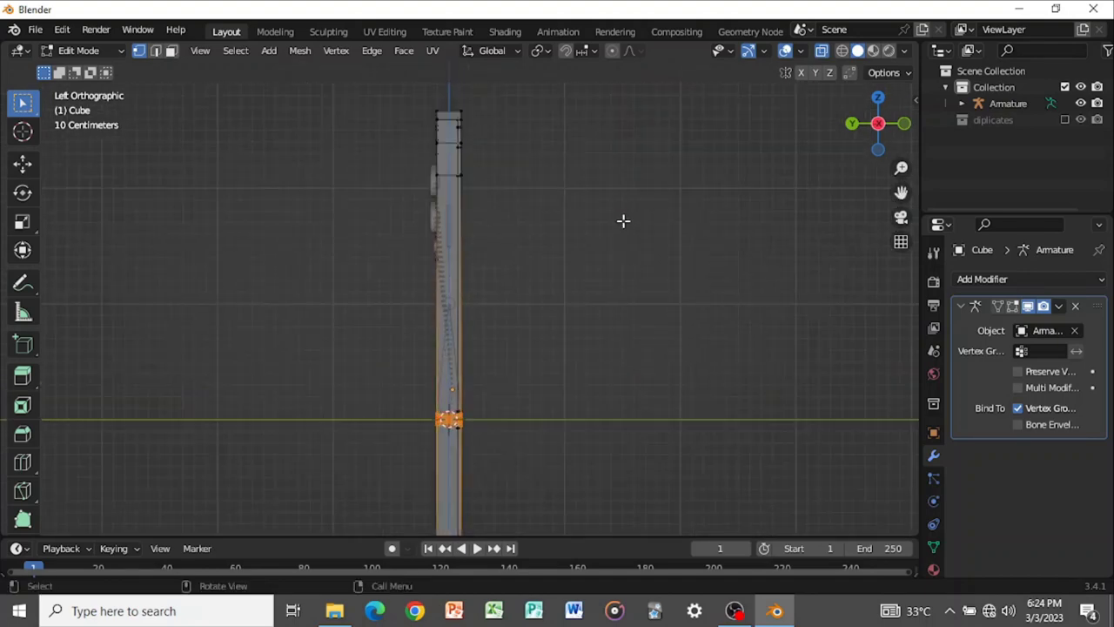
pyautogui.moveTo(404, 132); pyautogui.dragTo(492, 380)
pyautogui.moveTo(520, 365); pyautogui.dragTo(739, 375, button='middle')
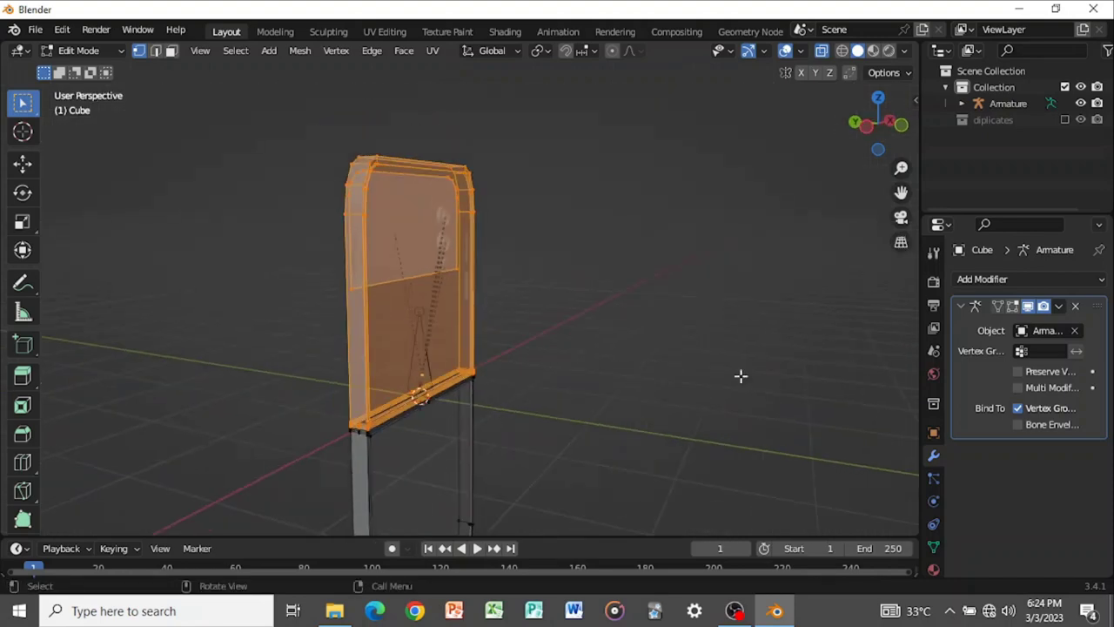
pyautogui.click(933, 547)
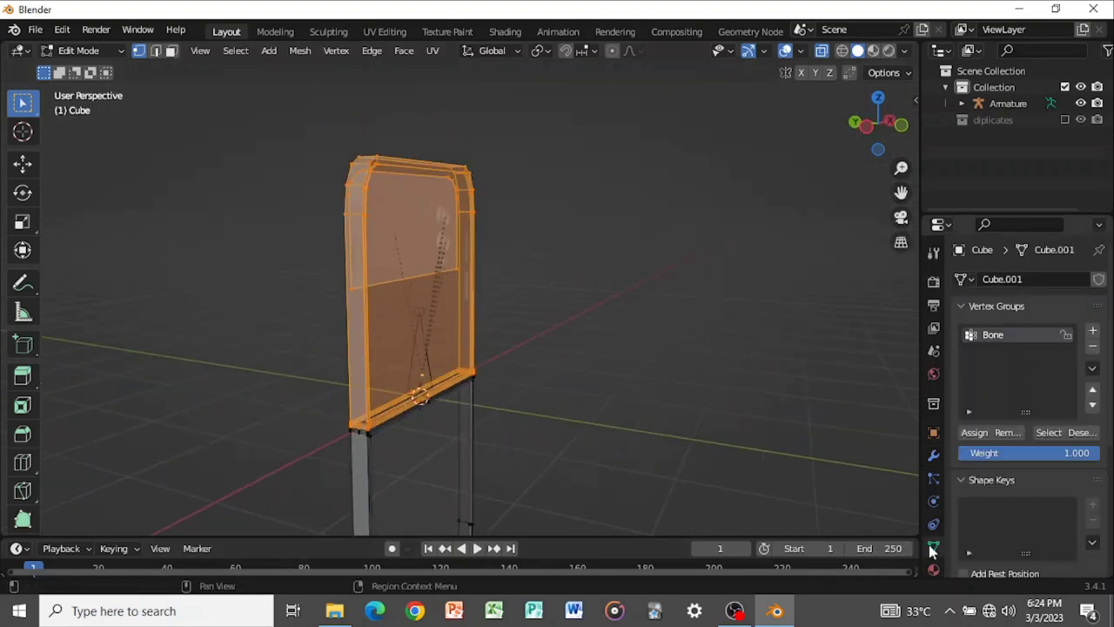
pyautogui.click(1094, 332)
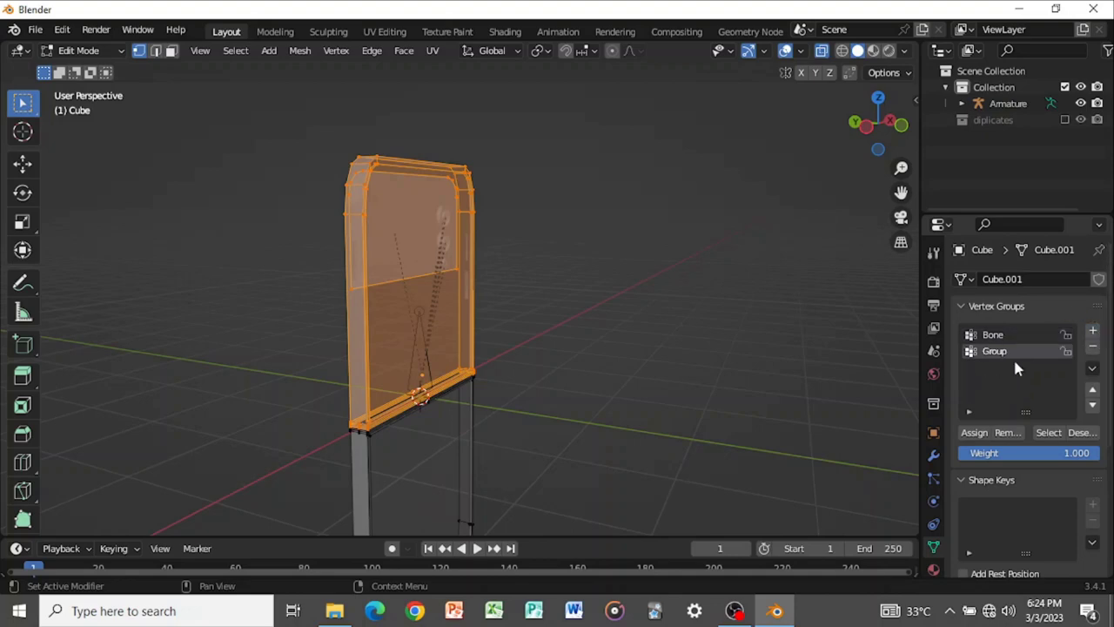
pyautogui.click(977, 435)
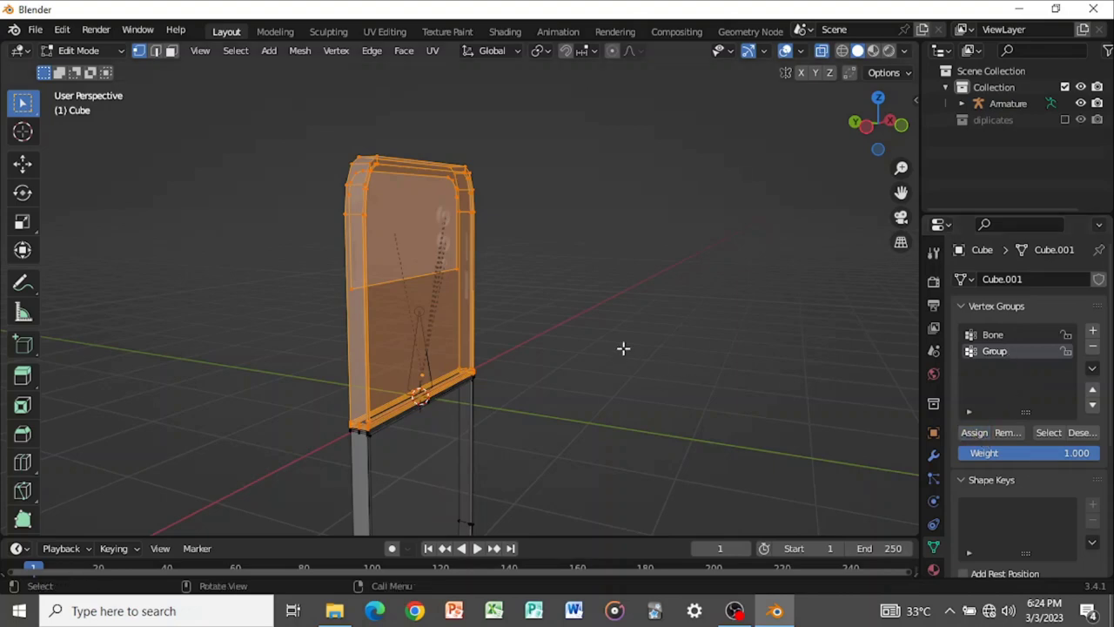
pyautogui.press('Tab')
# Limit the phone body's Armature modifier to the vertex group named Group
pyautogui.moveTo(580, 305); pyautogui.dragTo(726, 388, button='middle')
pyautogui.click(933, 455)
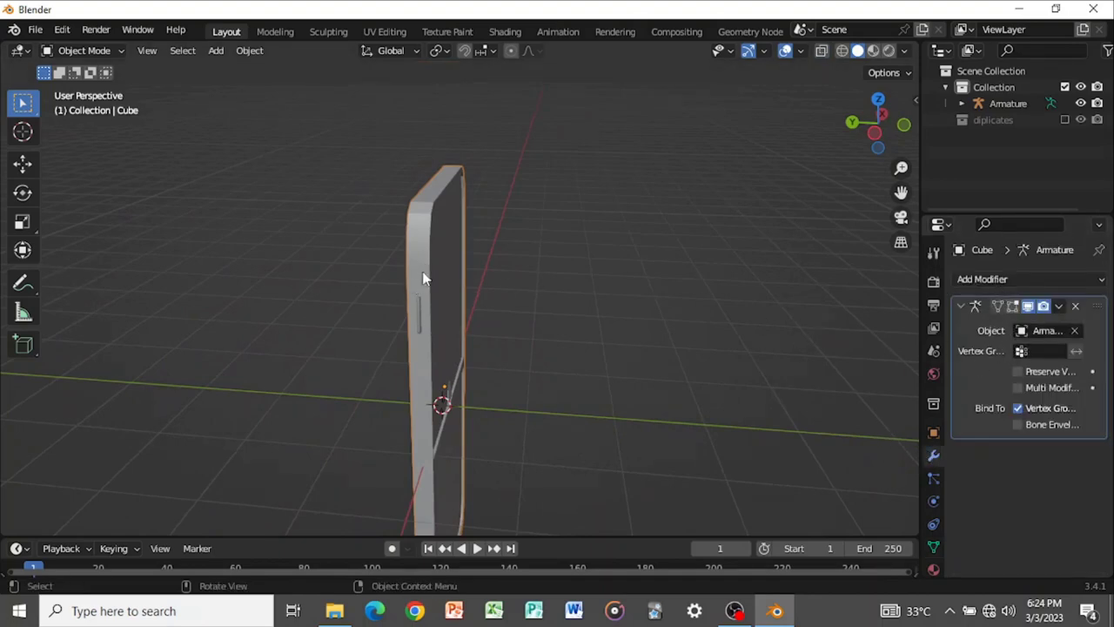
pyautogui.click(1042, 352)
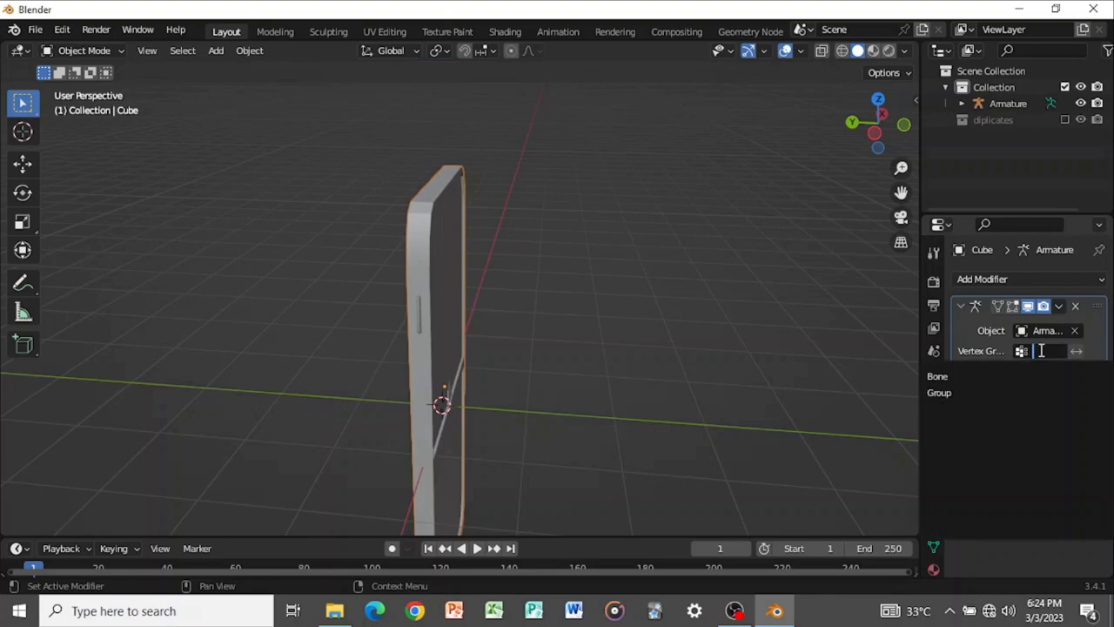
pyautogui.click(951, 392)
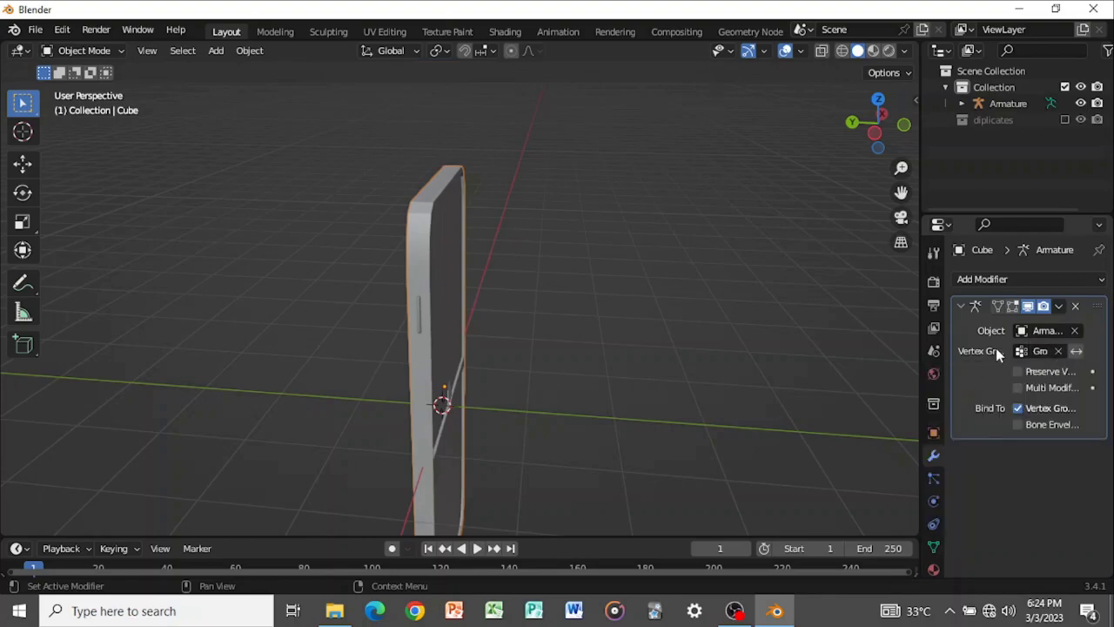
# Put the armature in Pose Mode and try folding the phone by rotating the bone in the left orthographic view
pyautogui.click(1006, 105)
pyautogui.click(100, 49)
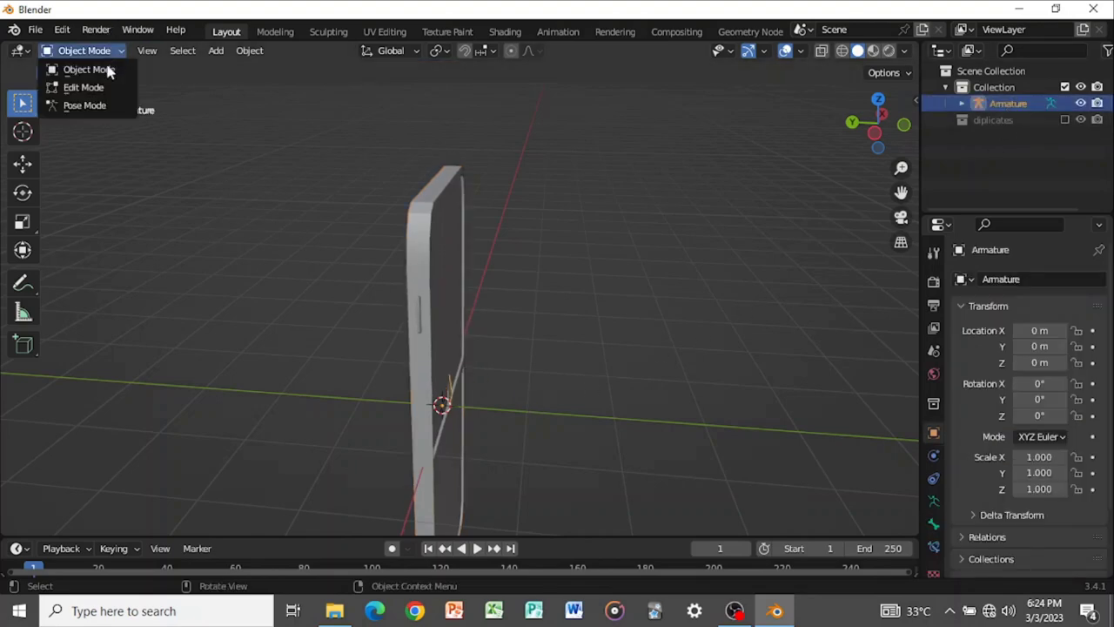
pyautogui.click(104, 102)
pyautogui.press('ctrl+KP_3')
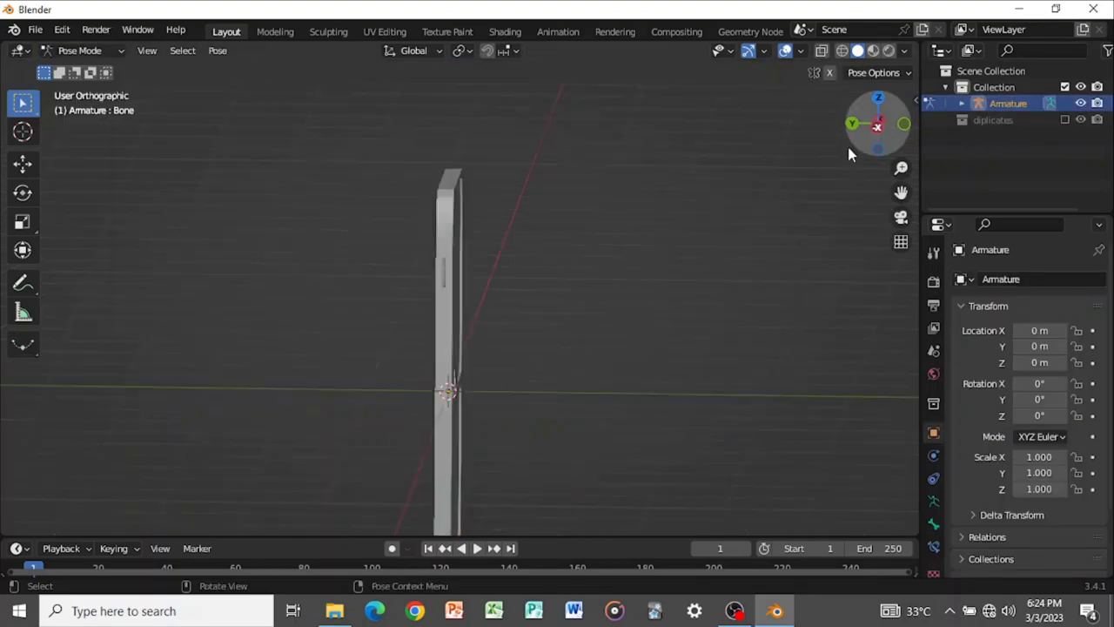
pyautogui.moveTo(525, 379); pyautogui.dragTo(510, 383, button='middle')
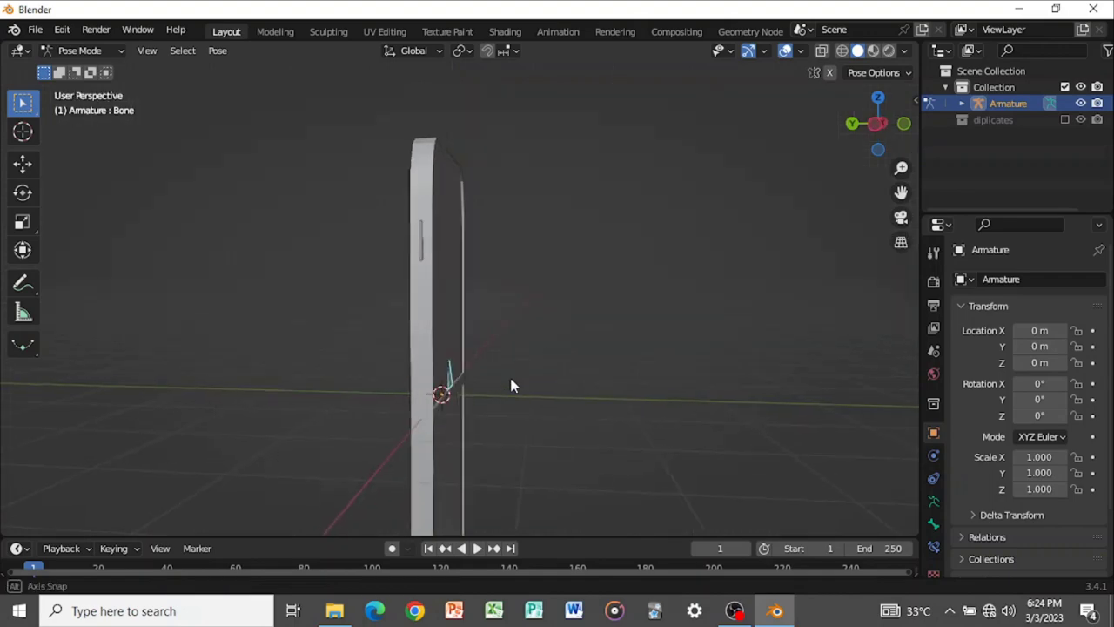
pyautogui.click(877, 129)
pyautogui.press('r')
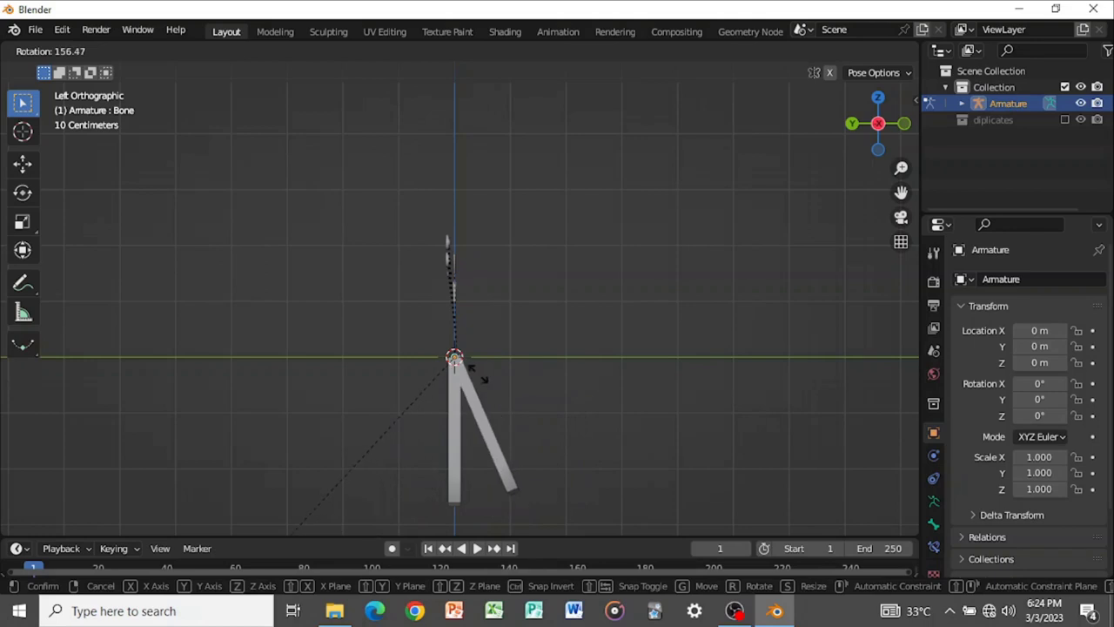
pyautogui.press('Escape')
# Show the bone's transform values and set its quaternion X rotation to 180
pyautogui.press('n')
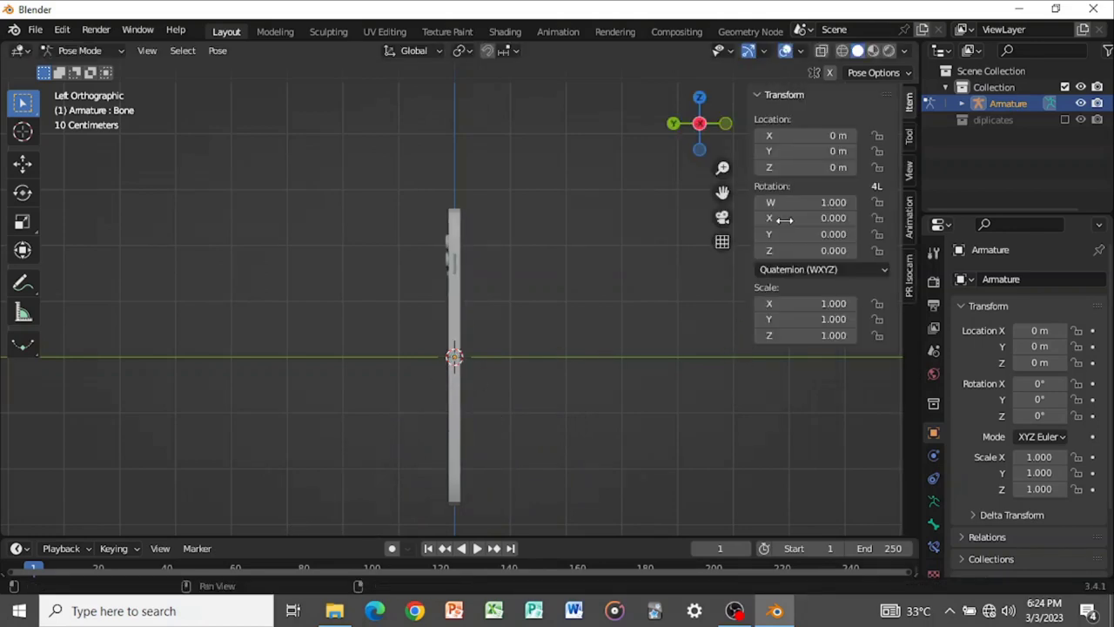
pyautogui.click(831, 218)
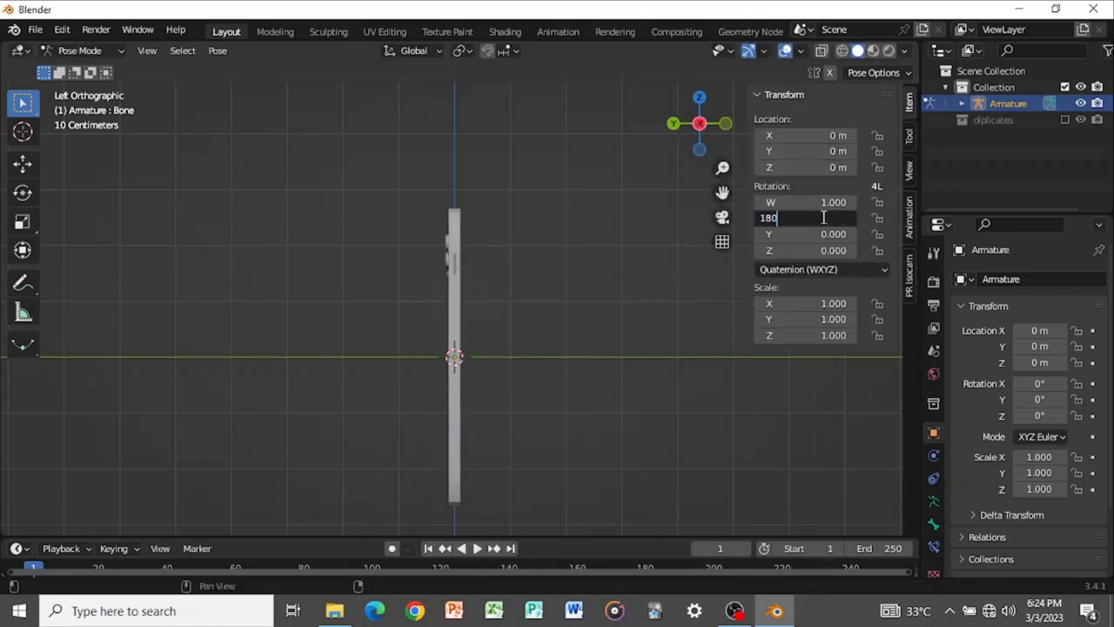
pyautogui.write('180')
pyautogui.press('Return')
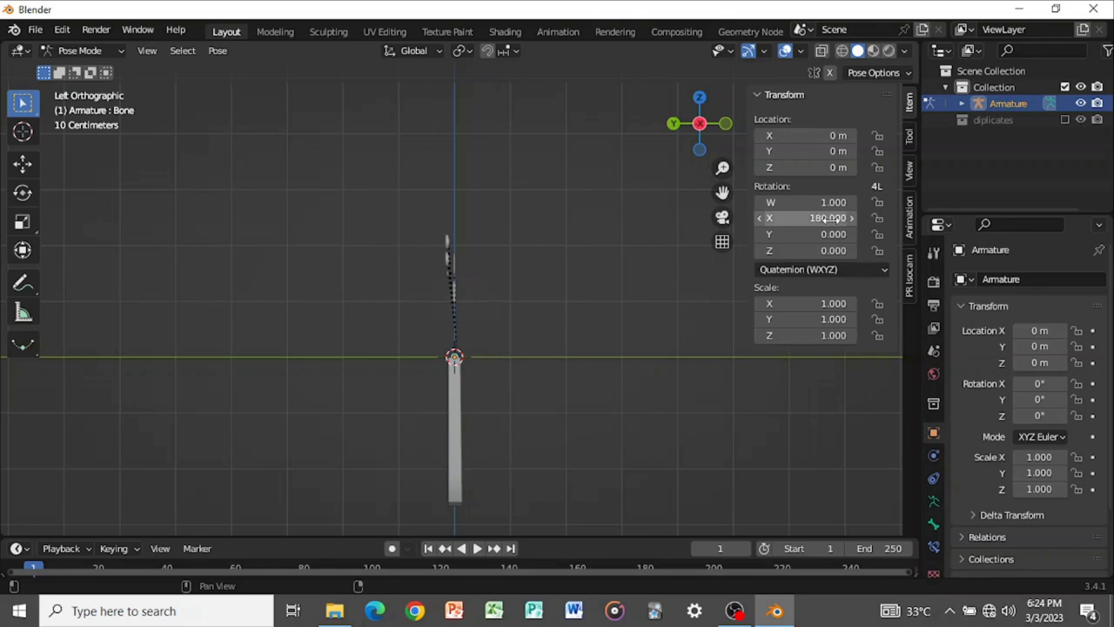
# Reset the bone's X rotation to 0 and restore it to 180
pyautogui.moveTo(832, 219); pyautogui.dragTo(822, 218)
pyautogui.click(822, 217)
pyautogui.write('0')
pyautogui.press('Return')
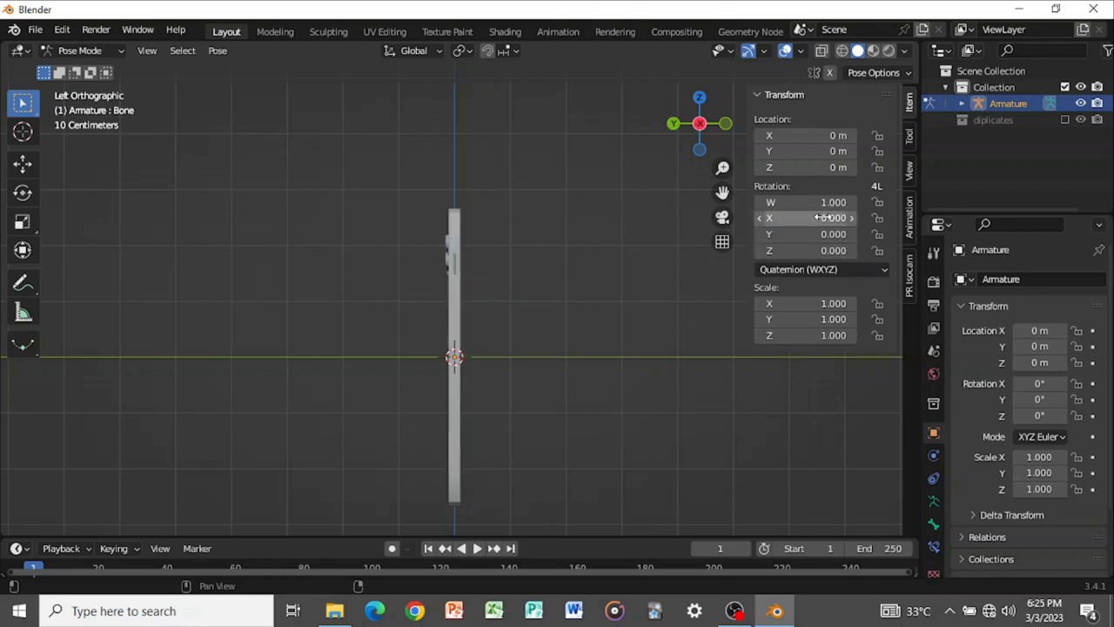
pyautogui.click(822, 219)
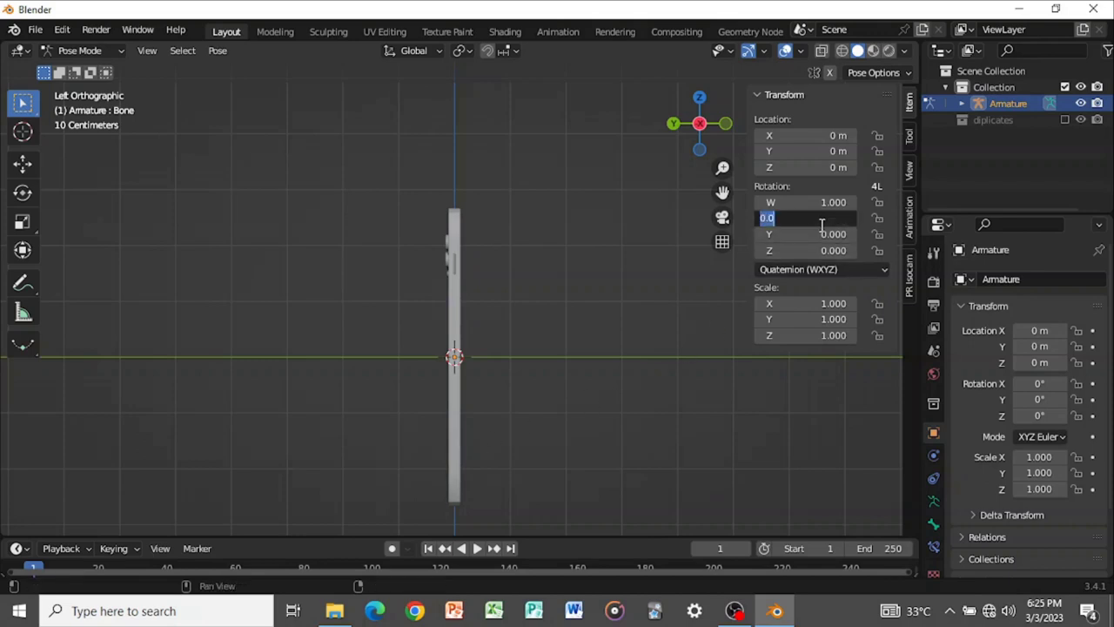
pyautogui.press('Return')
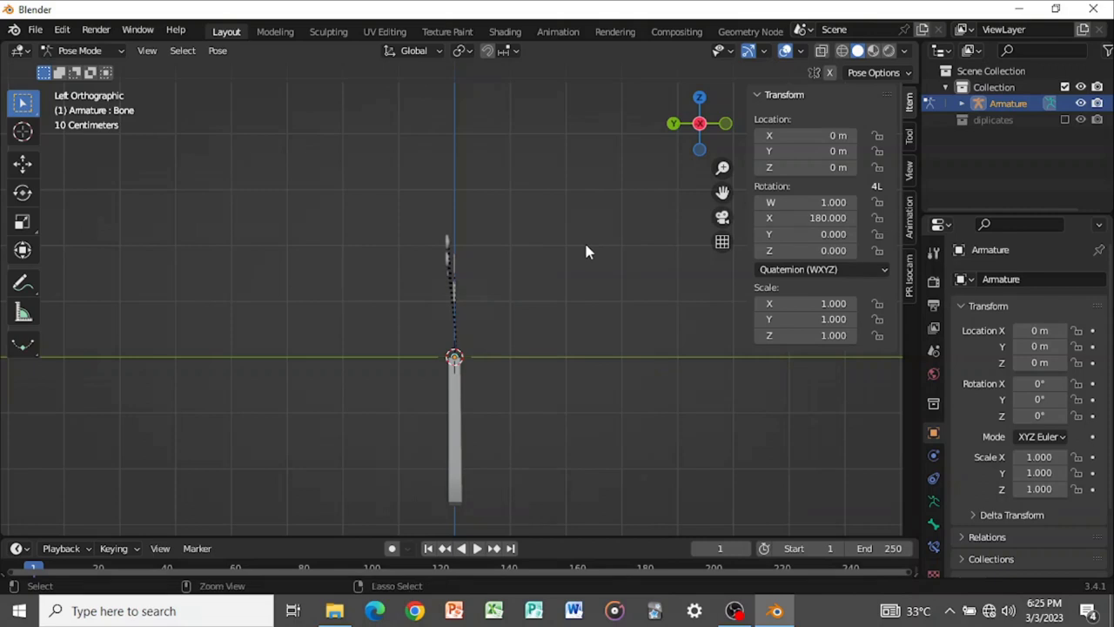
# Undo the bone's 180 X rotation
pyautogui.hotkey('ctrl', 'z')
pyautogui.scroll(1, 301, 331)
pyautogui.moveTo(301, 332); pyautogui.dragTo(438, 320, button='middle')
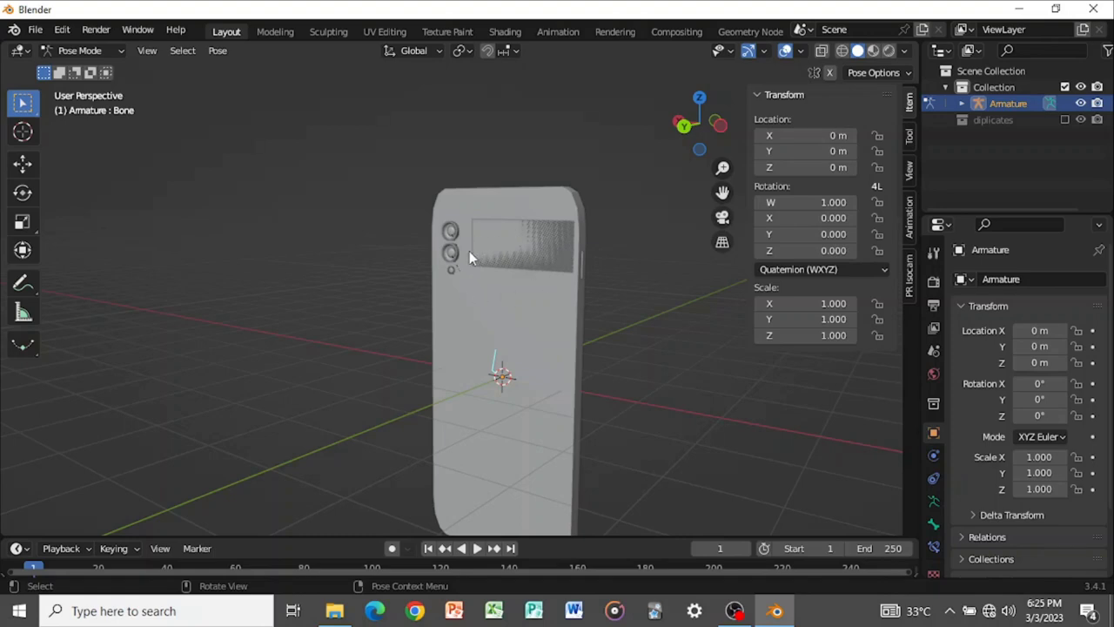
# Try a quaternion X rotation of 180 on the bone again while viewing the phone's camera side, and undo it
pyautogui.scroll(4, 470, 251)
pyautogui.click(842, 218)
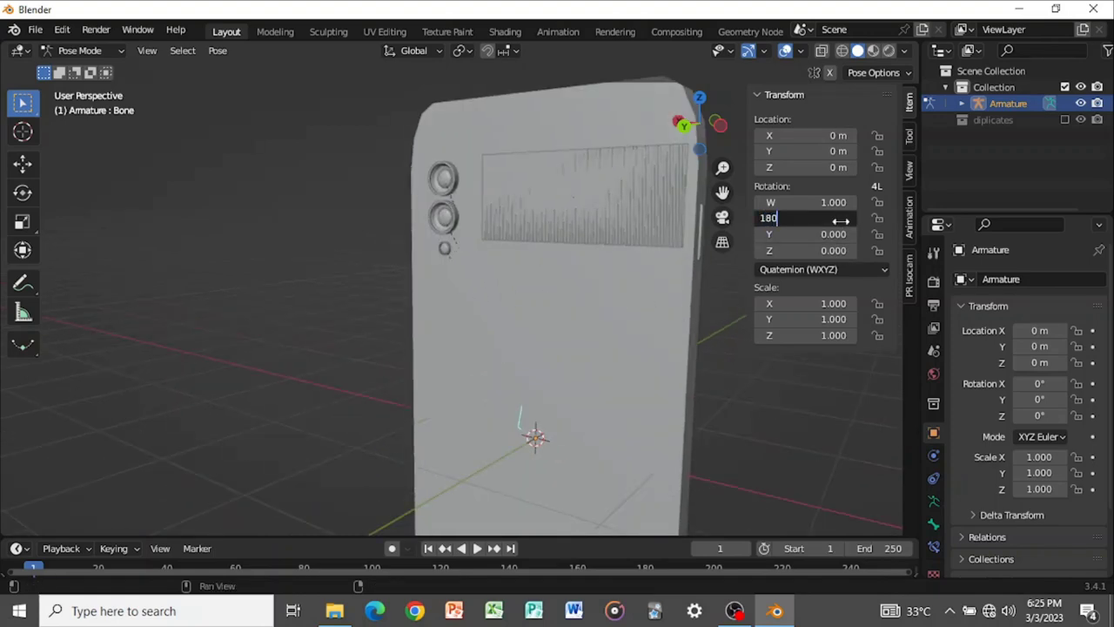
pyautogui.write('180')
pyautogui.press('Return')
pyautogui.hotkey('ctrl', 'z')
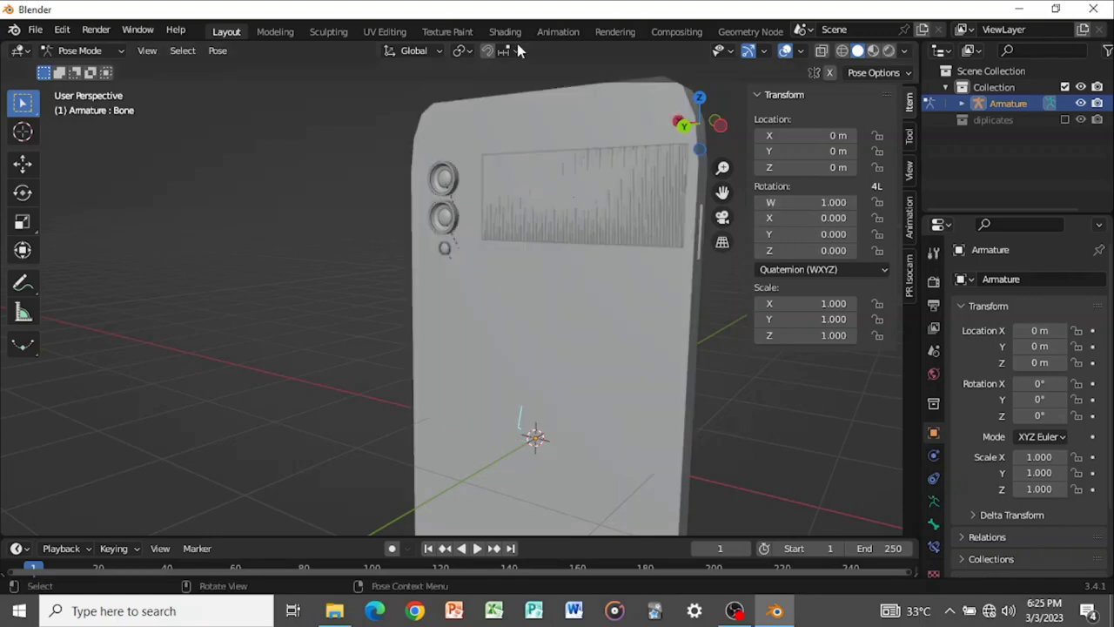
# Return the armature to Object Mode and hide the transform values
pyautogui.click(82, 51)
pyautogui.click(89, 69)
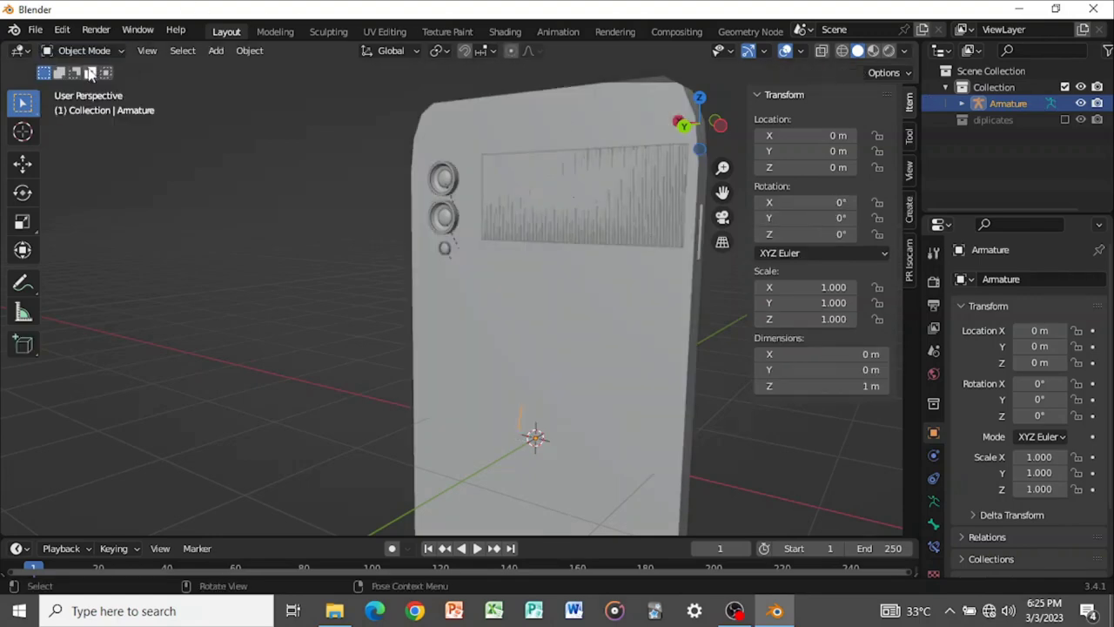
pyautogui.moveTo(313, 207); pyautogui.dragTo(500, 261, button='middle')
pyautogui.press('n')
# Apply Shade Smooth to the inner ring of the upper rear camera
pyautogui.scroll(4, 447, 249)
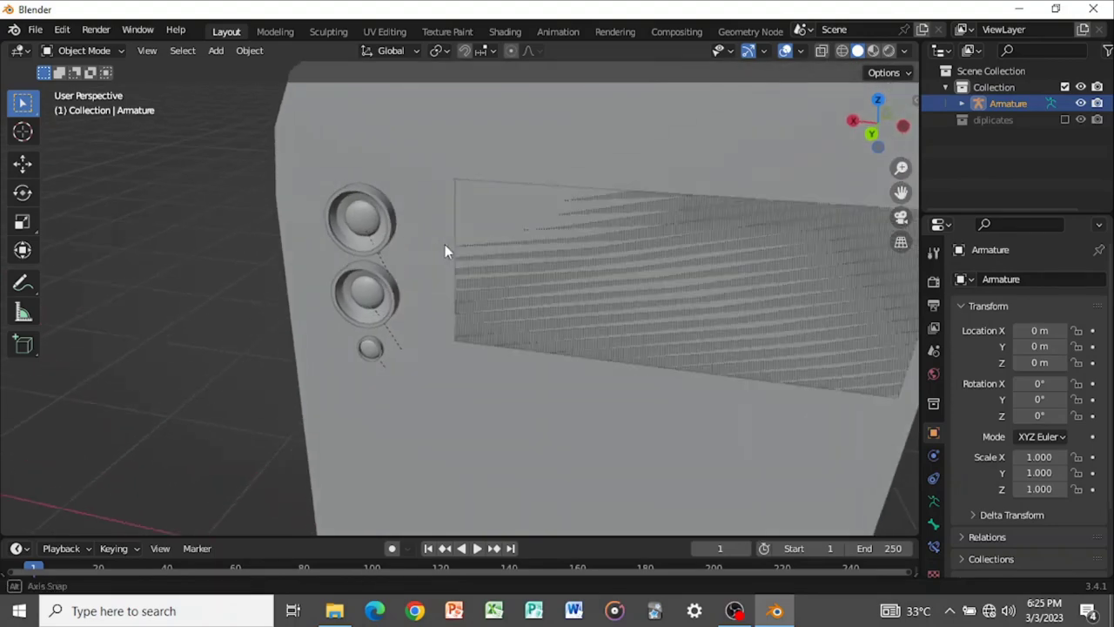
pyautogui.moveTo(425, 238); pyautogui.dragTo(461, 241, button='middle')
pyautogui.scroll(5, 449, 241)
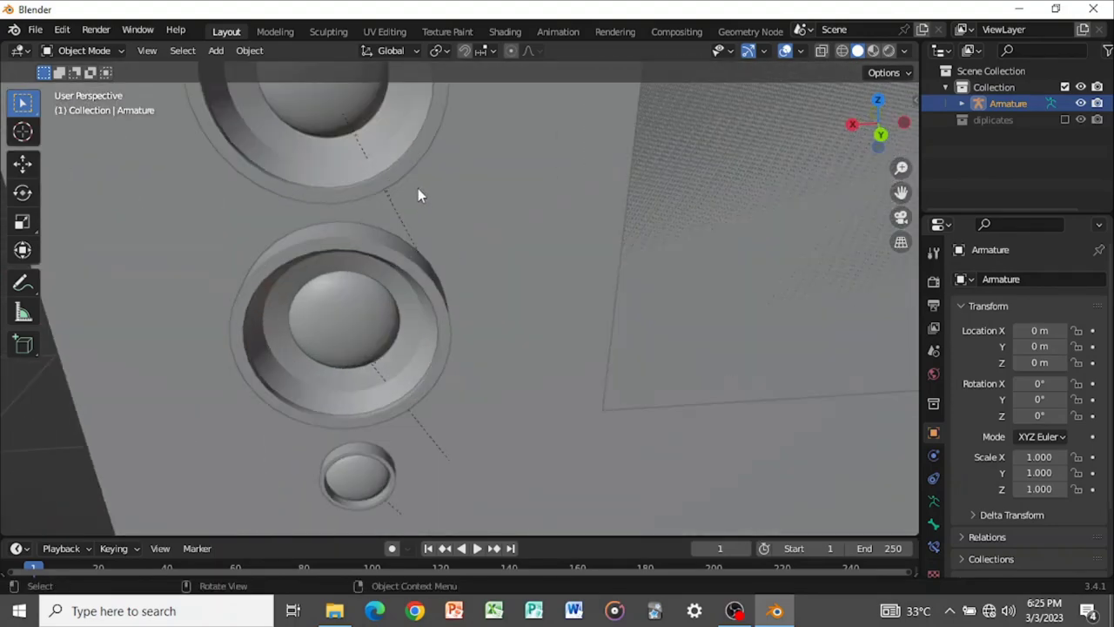
pyautogui.click(399, 135)
pyautogui.rightClick(398, 131)
pyautogui.click(388, 110)
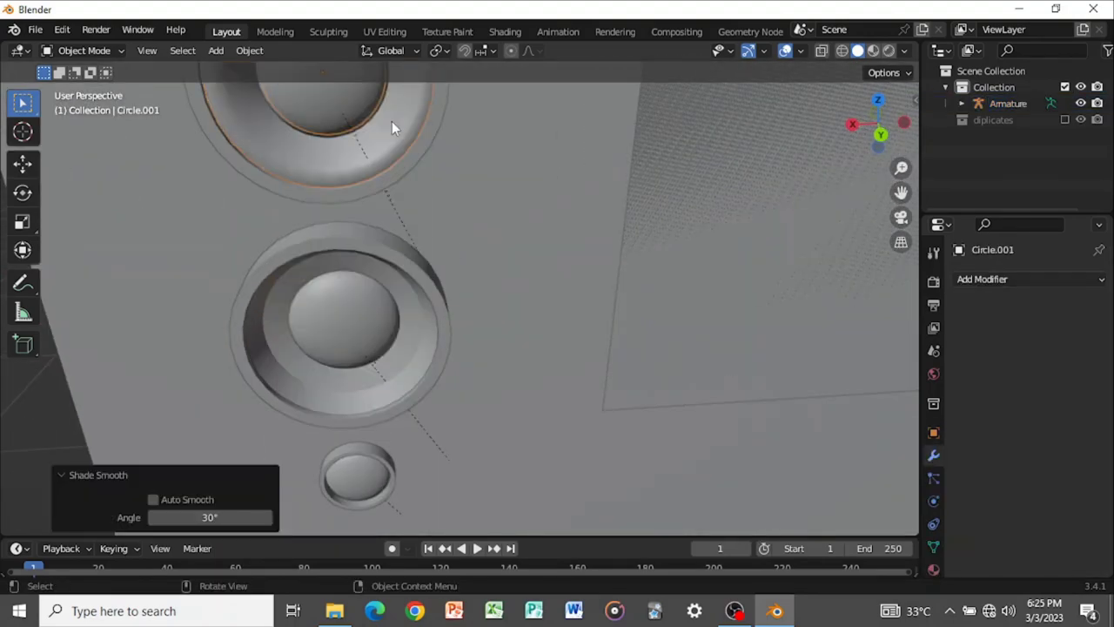
# Apply Shade Smooth to the lens sphere and inner ring of the second rear camera
pyautogui.scroll(-3, 397, 184)
pyautogui.click(425, 329)
pyautogui.rightClick(427, 331)
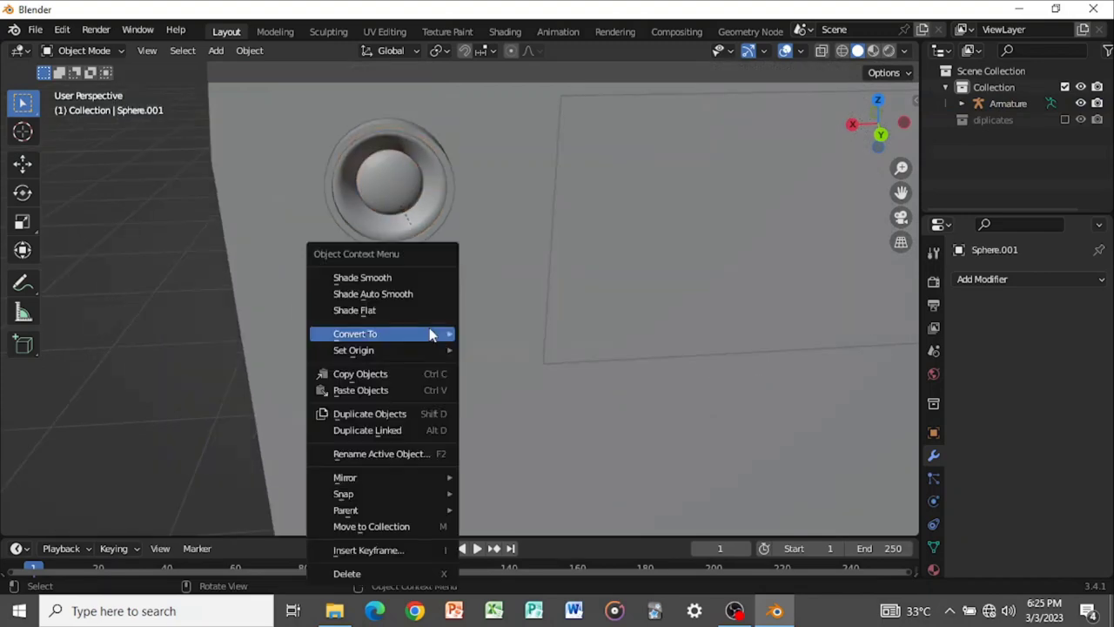
pyautogui.click(421, 277)
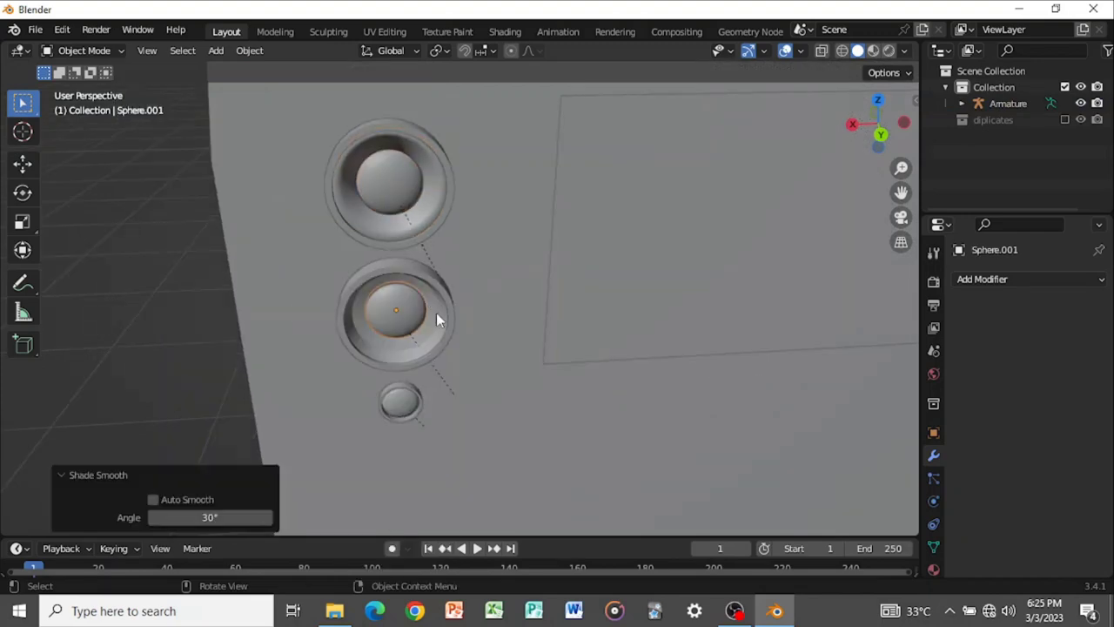
pyautogui.click(438, 317)
pyautogui.rightClick(437, 317)
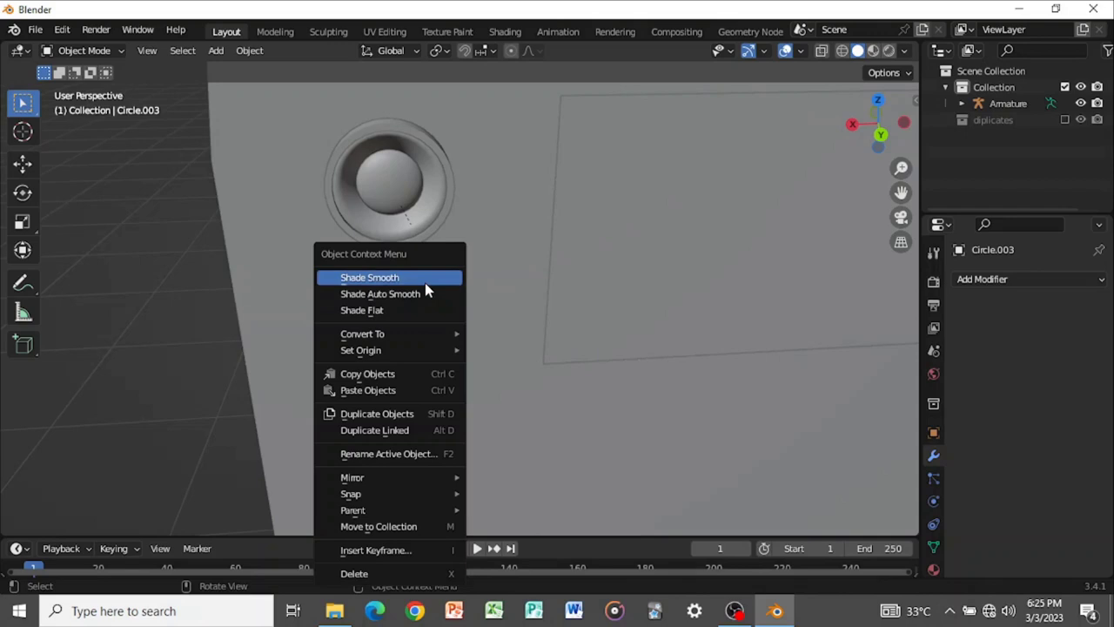
pyautogui.click(424, 282)
# Check the separate rings and lens spheres of the two large cameras by selecting them one at a time
pyautogui.click(421, 264)
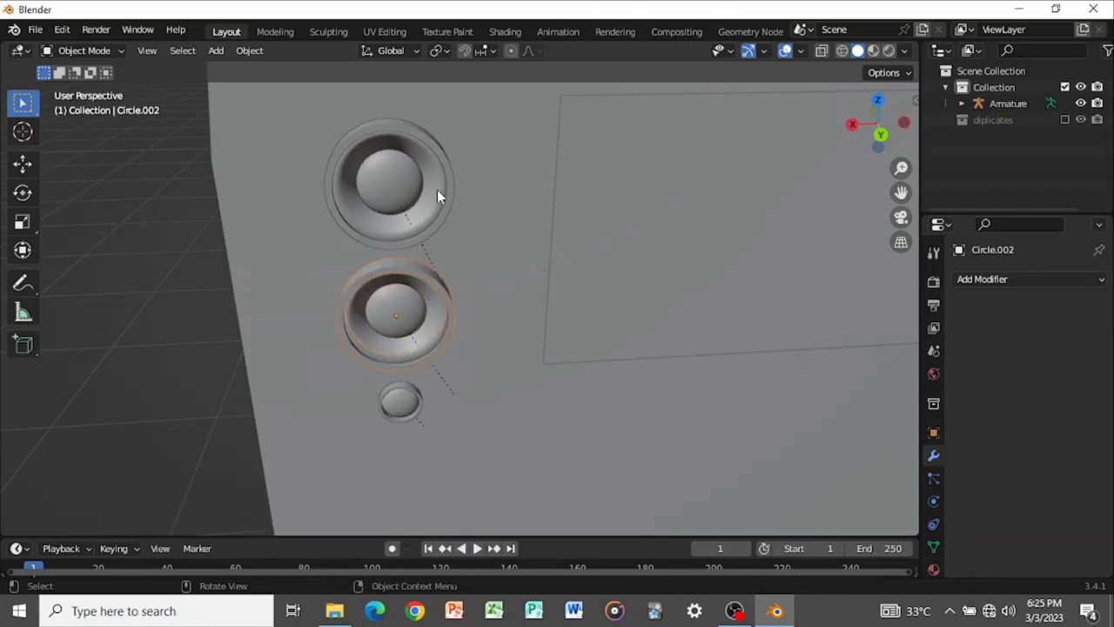
pyautogui.click(437, 194)
pyautogui.click(405, 193)
pyautogui.click(434, 209)
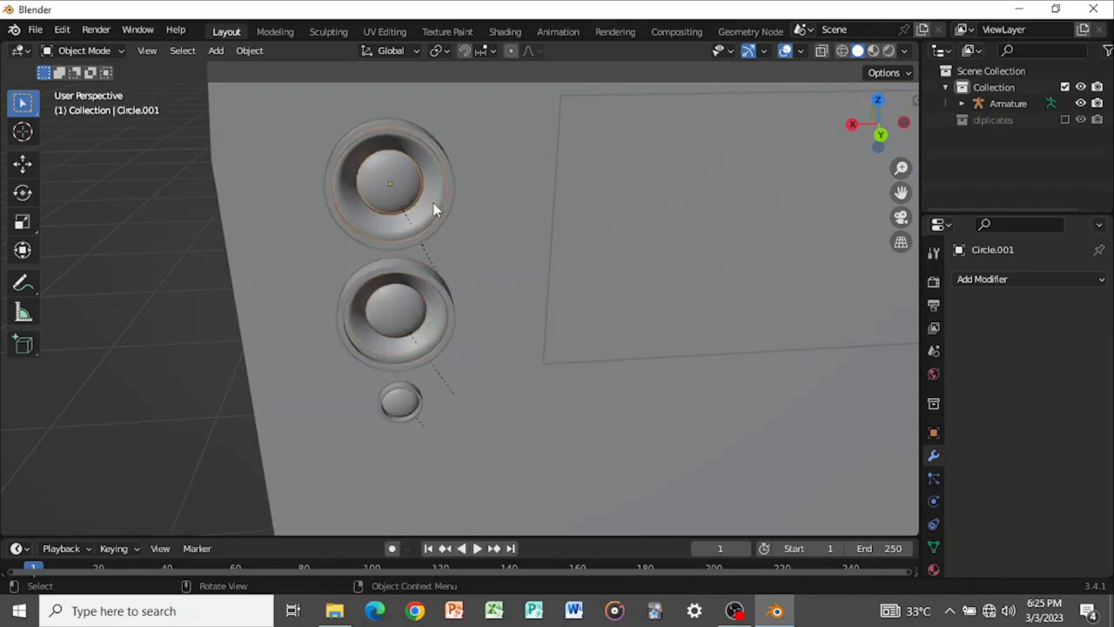
pyautogui.click(445, 218)
pyautogui.click(418, 319)
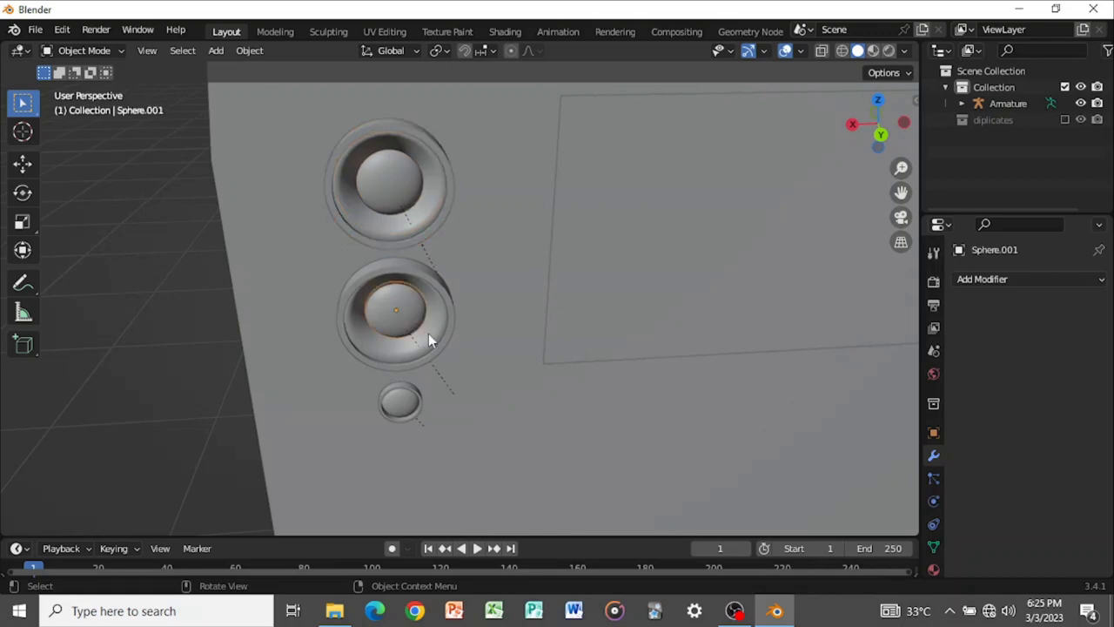
pyautogui.click(430, 335)
pyautogui.click(423, 264)
# Select the lens spheres and rings of both large cameras together with the small sphere and ring below them
pyautogui.click(402, 188)
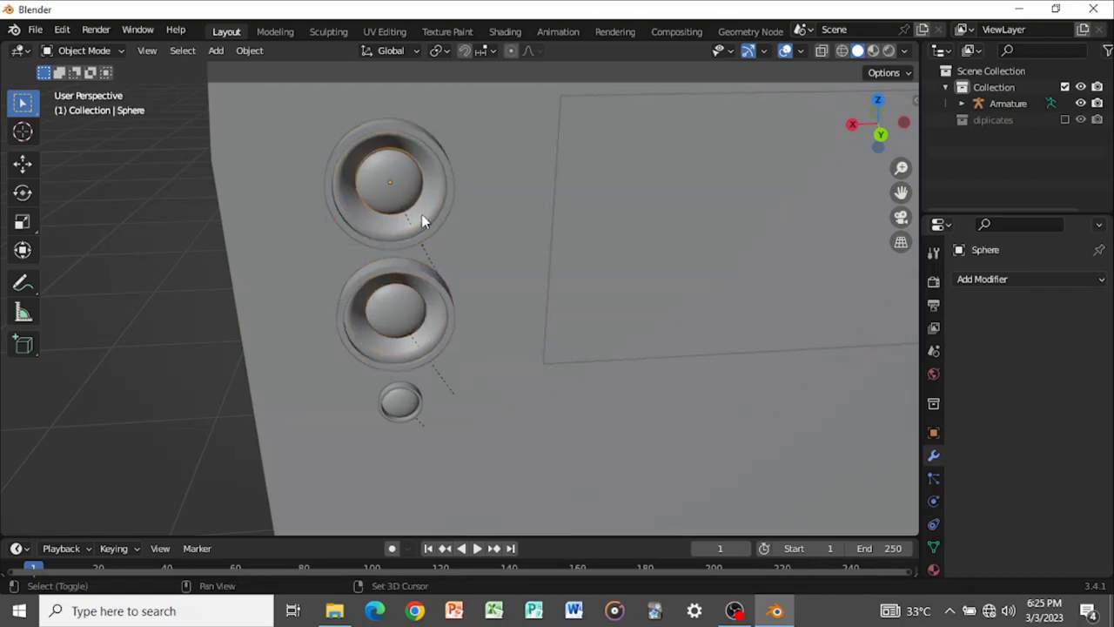
pyautogui.keyDown('shift'); pyautogui.click(431, 221); pyautogui.keyUp('shift')
pyautogui.keyDown('shift'); pyautogui.click(433, 225); pyautogui.keyUp('shift')
pyautogui.keyDown('shift'); pyautogui.click(427, 322); pyautogui.keyUp('shift')
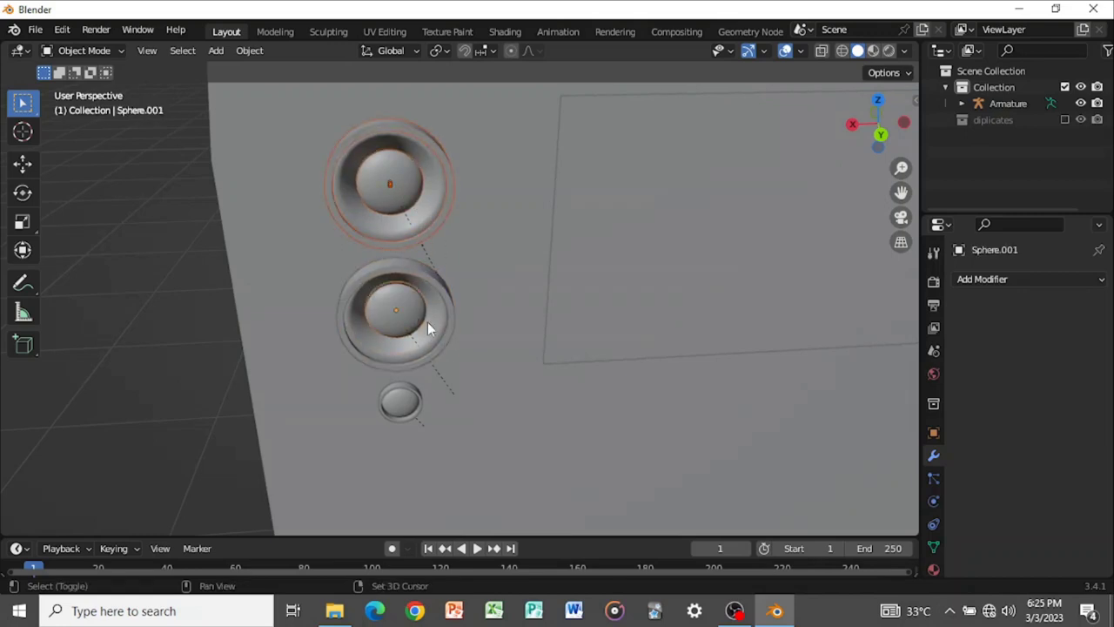
pyautogui.keyDown('shift'); pyautogui.click(433, 337); pyautogui.keyUp('shift')
pyautogui.keyDown('shift'); pyautogui.click(411, 403); pyautogui.keyUp('shift')
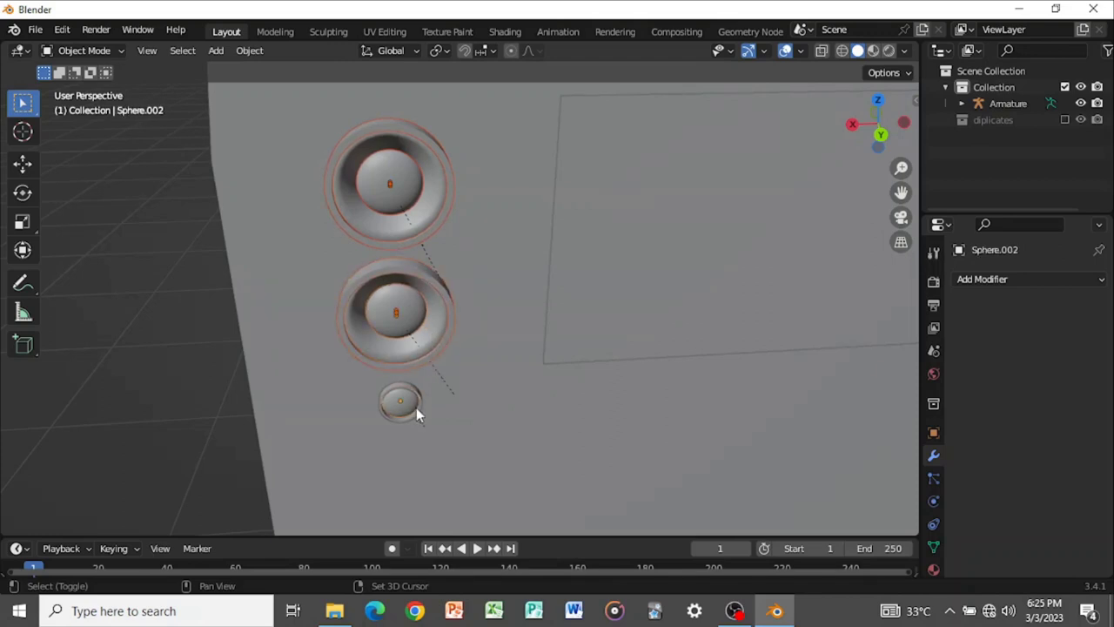
pyautogui.keyDown('shift'); pyautogui.click(418, 409); pyautogui.keyUp('shift')
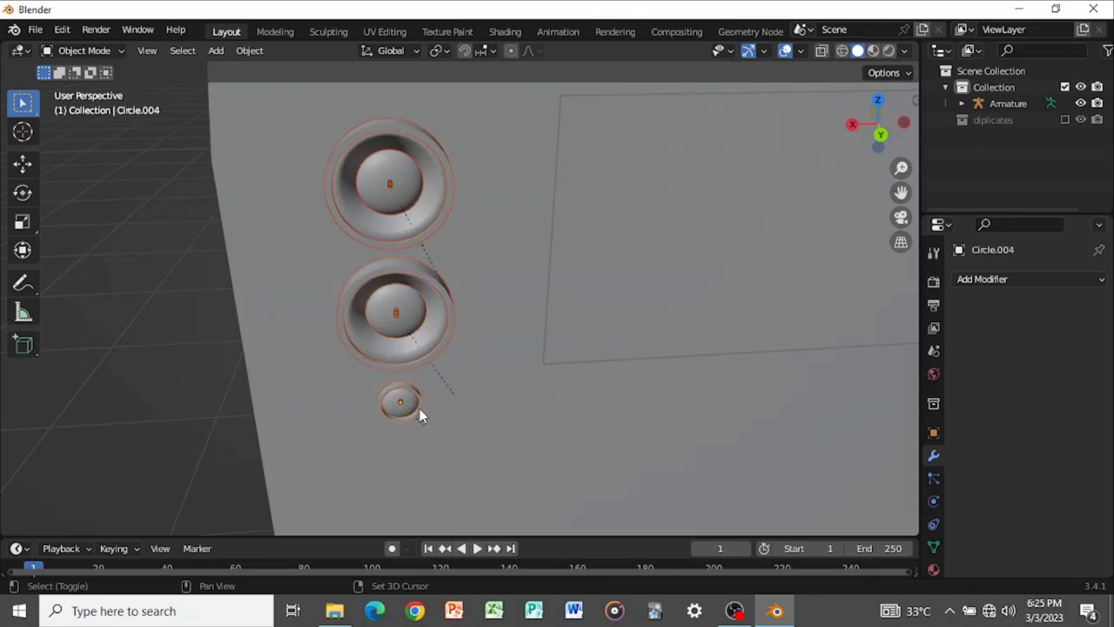
# Add the rectangular panel beside the cameras and the phone's side buttons to the selection
pyautogui.keyDown('shift'); pyautogui.click(623, 271); pyautogui.keyUp('shift')
pyautogui.moveTo(623, 272)
pyautogui.mouseDown(button='middle')
pyautogui.moveTo(504, 298)
pyautogui.moveTo(667, 237)
pyautogui.moveTo(638, 255)
pyautogui.mouseUp(button='middle')
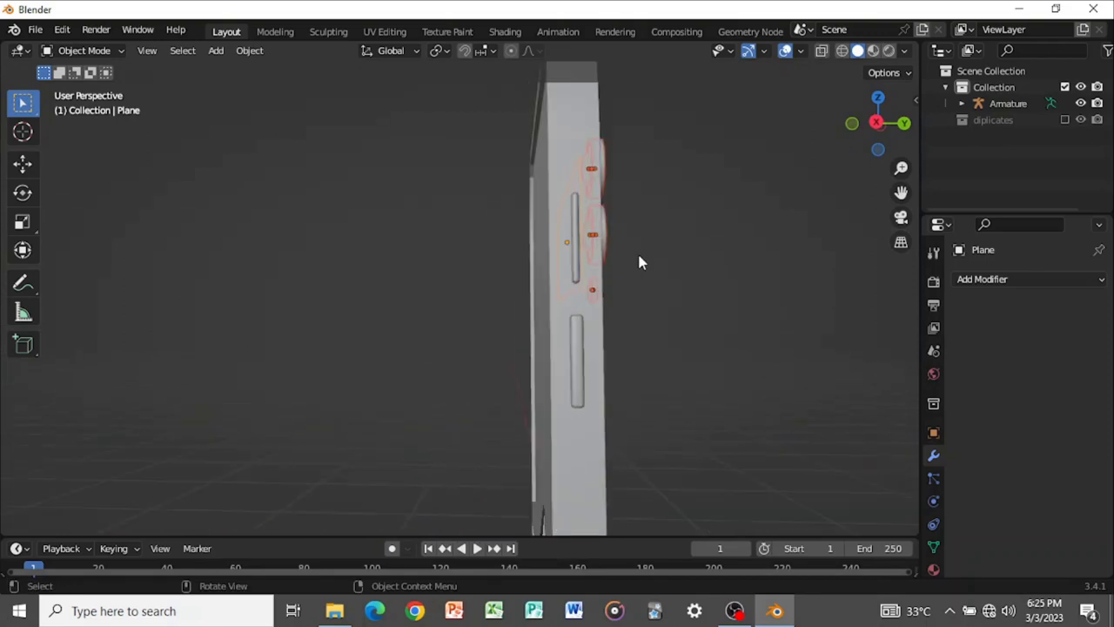
pyautogui.keyDown('shift'); pyautogui.click(562, 349); pyautogui.keyUp('shift')
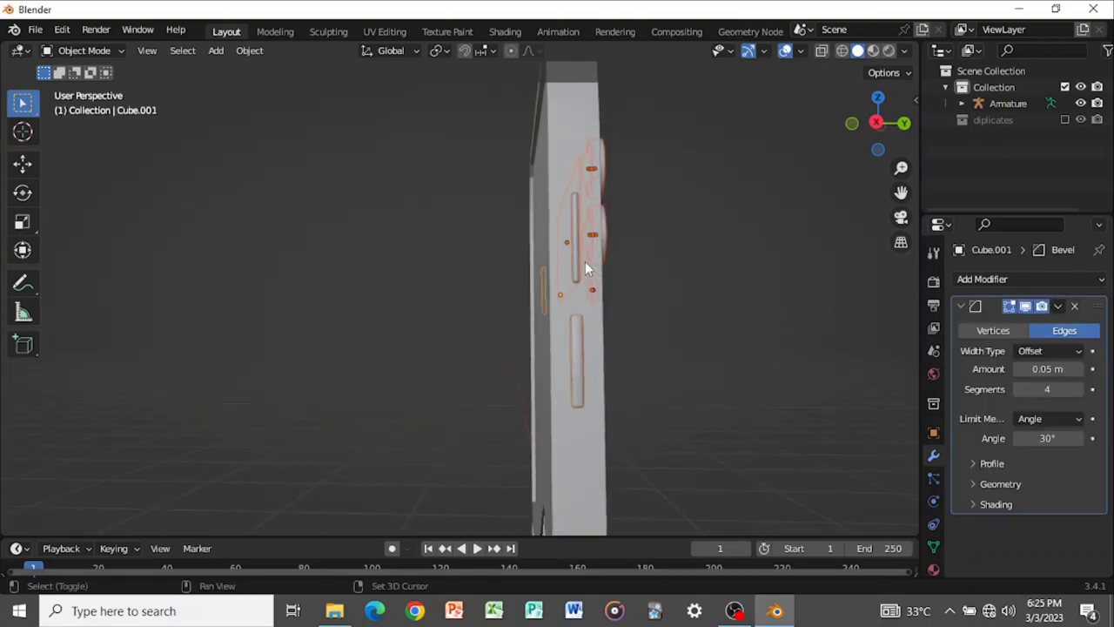
# Try moving the selected camera parts, rectangular panel and side buttons
pyautogui.moveTo(585, 261); pyautogui.dragTo(538, 331, button='middle')
pyautogui.press('g')
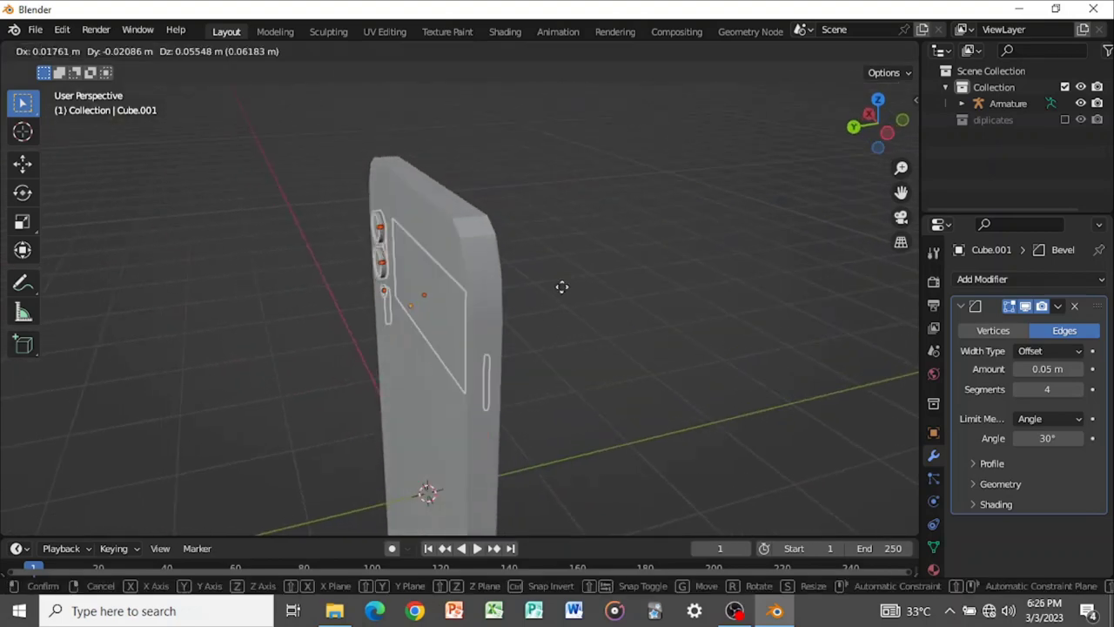
pyautogui.rightClick(559, 293)
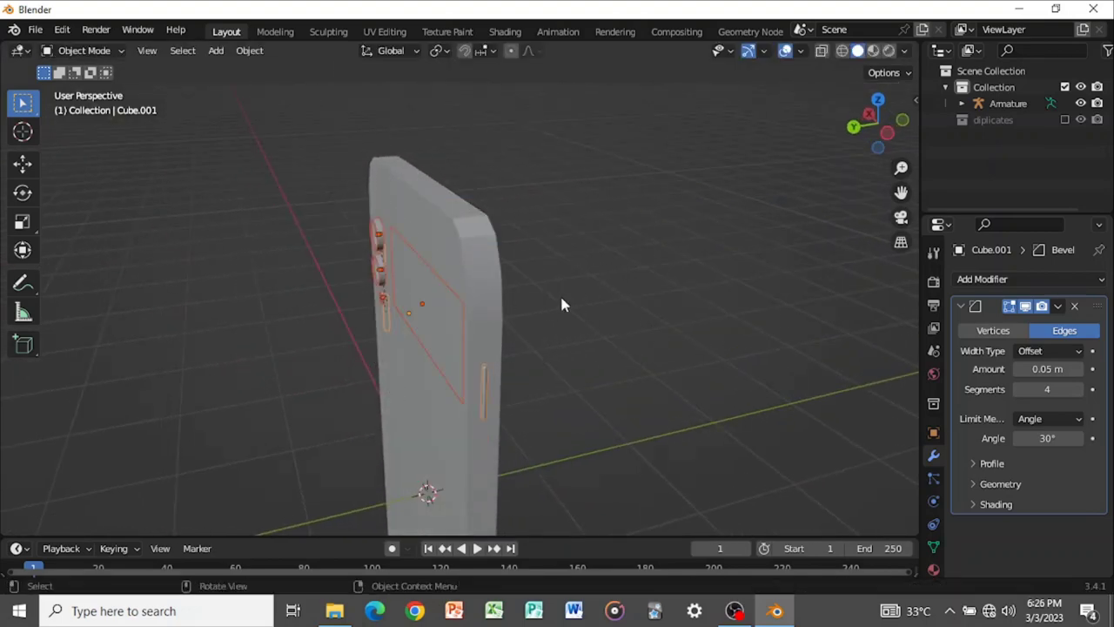
pyautogui.moveTo(560, 293); pyautogui.dragTo(498, 323, button='middle')
pyautogui.scroll(4, 436, 393)
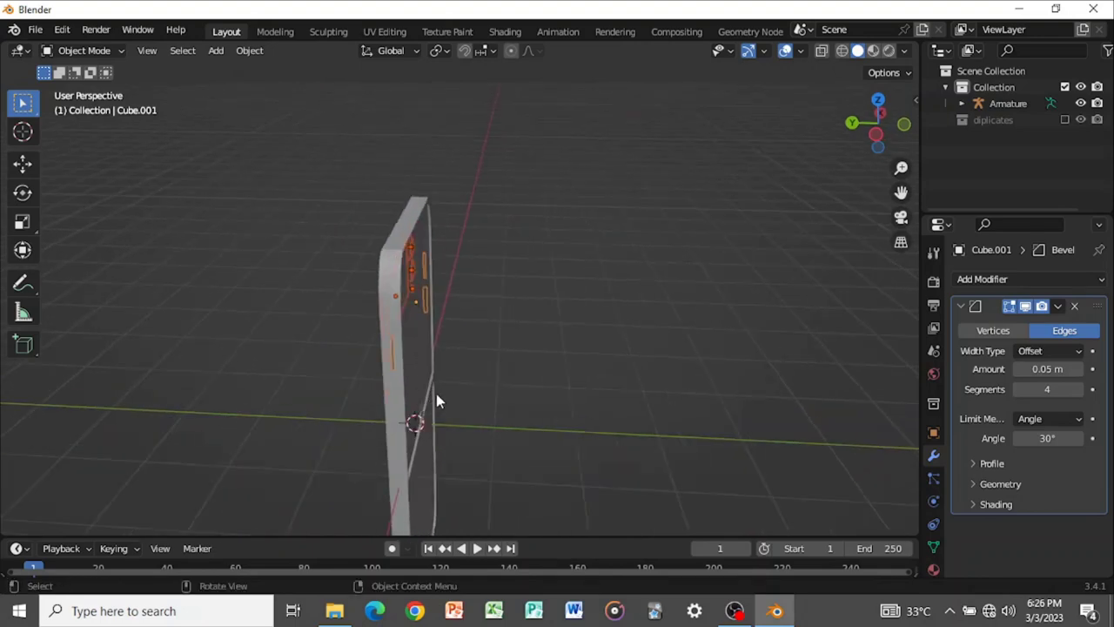
pyautogui.moveTo(888, 193); pyautogui.dragTo(395, 381)
pyautogui.click(417, 400)
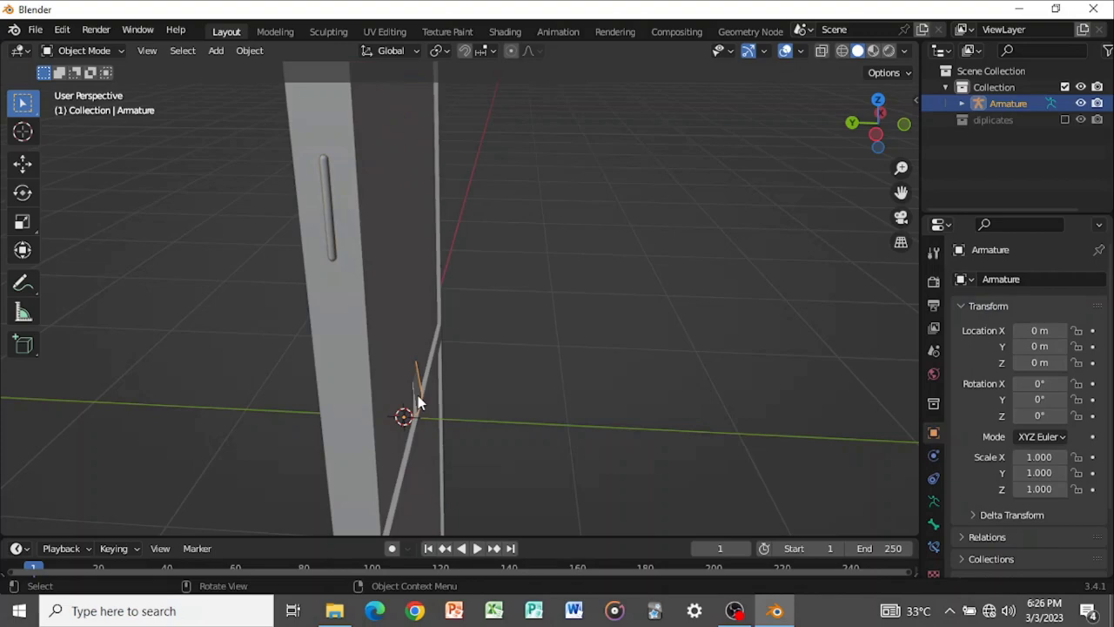
pyautogui.click(417, 400)
pyautogui.moveTo(418, 403); pyautogui.dragTo(458, 368, button='middle')
# Pull the selected parts away from the phone body twice to check what is included, cancelling each move
pyautogui.press('g')
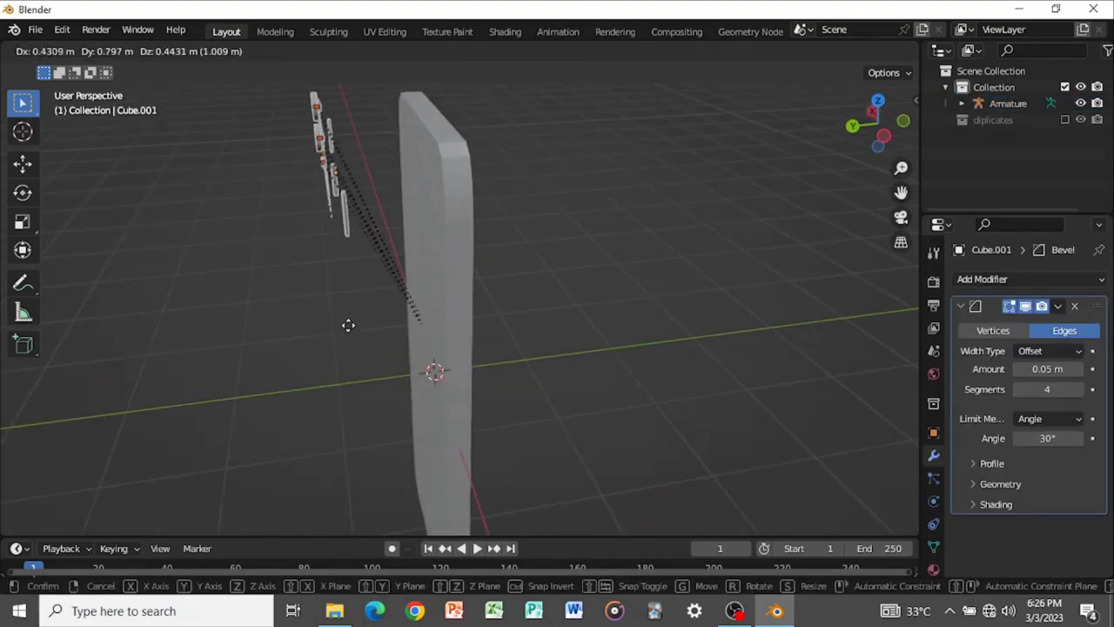
pyautogui.rightClick(366, 333)
pyautogui.moveTo(375, 336); pyautogui.dragTo(182, 336, button='middle')
pyautogui.press('g')
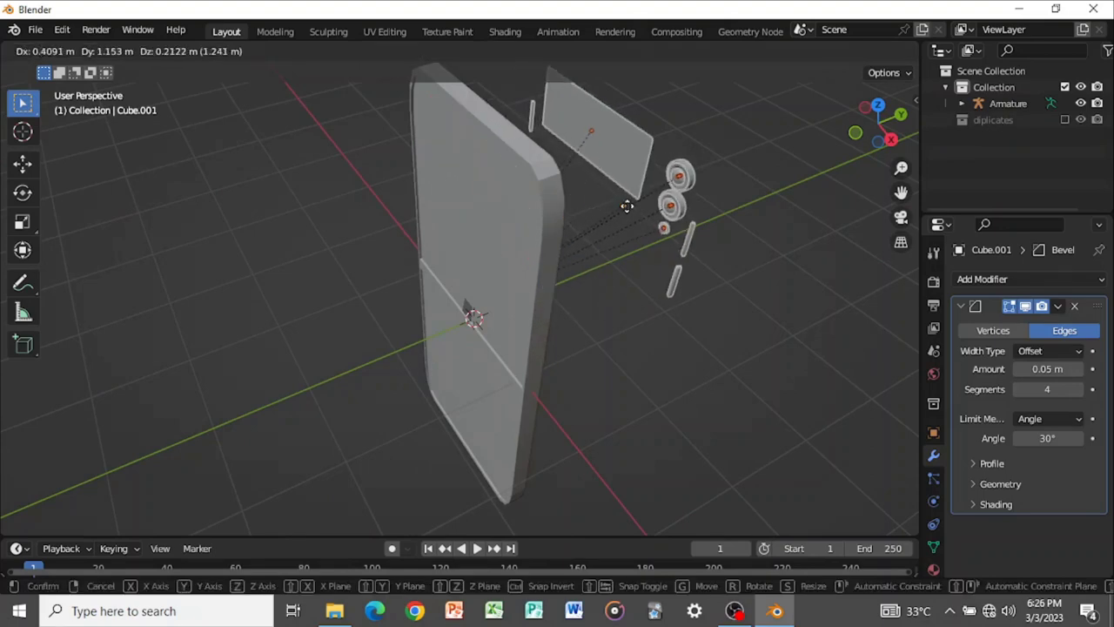
pyautogui.rightClick(626, 206)
# Add the armature to the selection as the active object and parent the selected parts to it With Automatic Weights
pyautogui.moveTo(553, 208); pyautogui.dragTo(325, 304, button='middle')
pyautogui.click(421, 359)
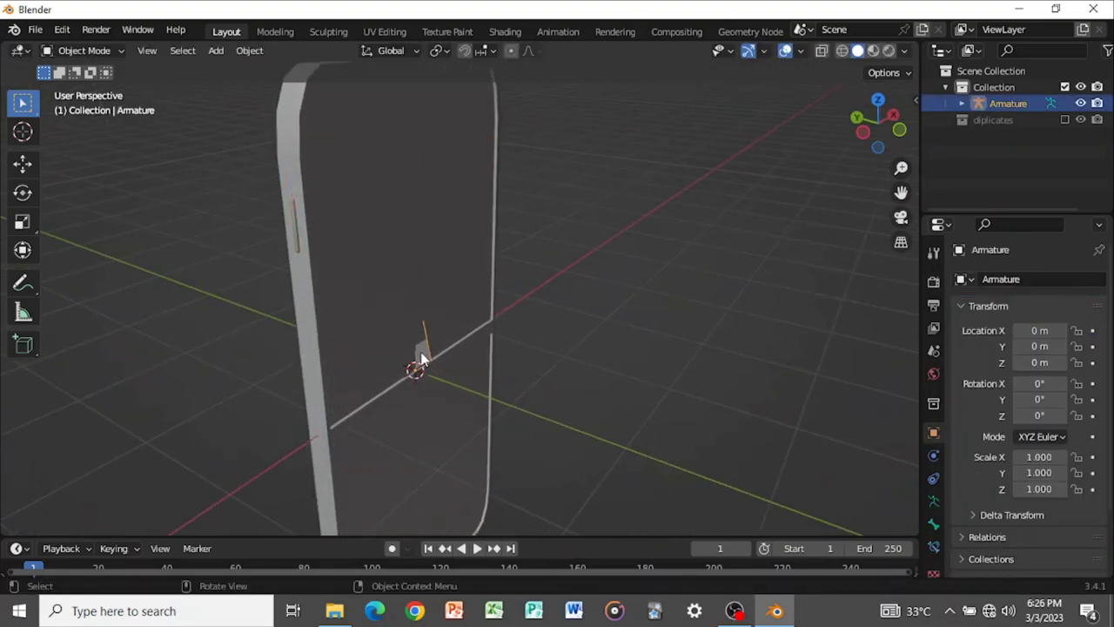
pyautogui.click(422, 358)
pyautogui.keyDown('shift'); pyautogui.click(422, 359); pyautogui.keyUp('shift')
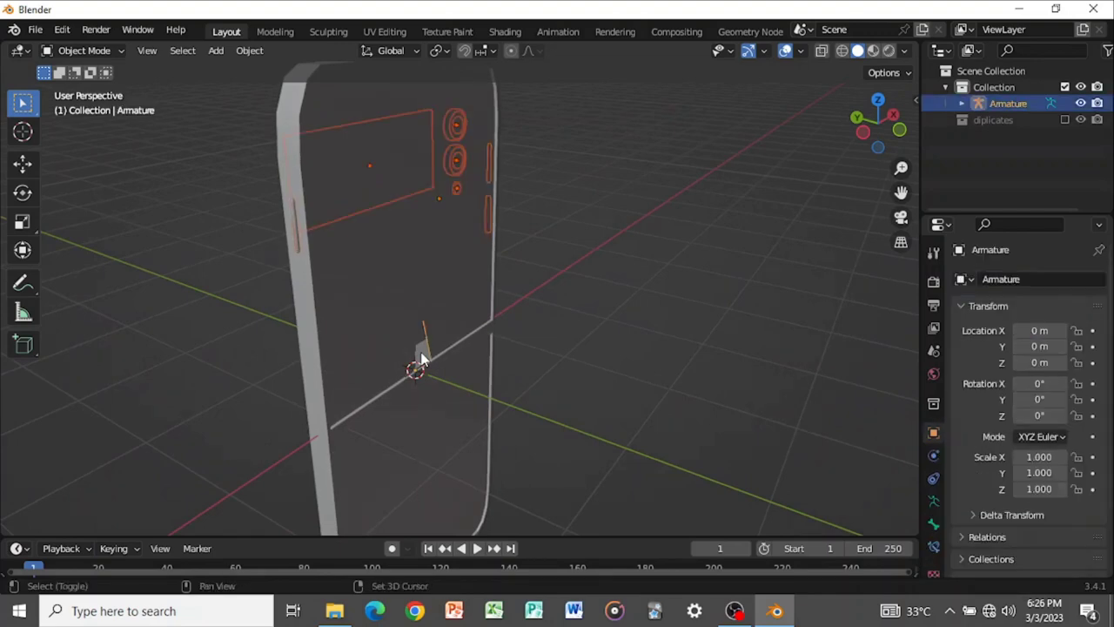
pyautogui.hotkey('ctrl', 'p')
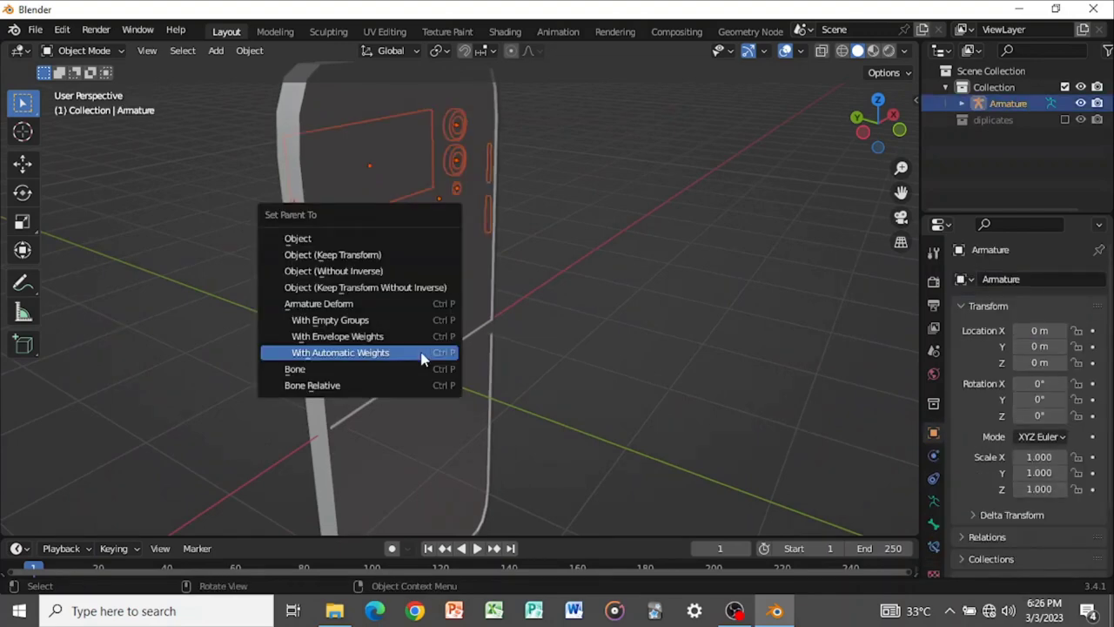
pyautogui.click(422, 353)
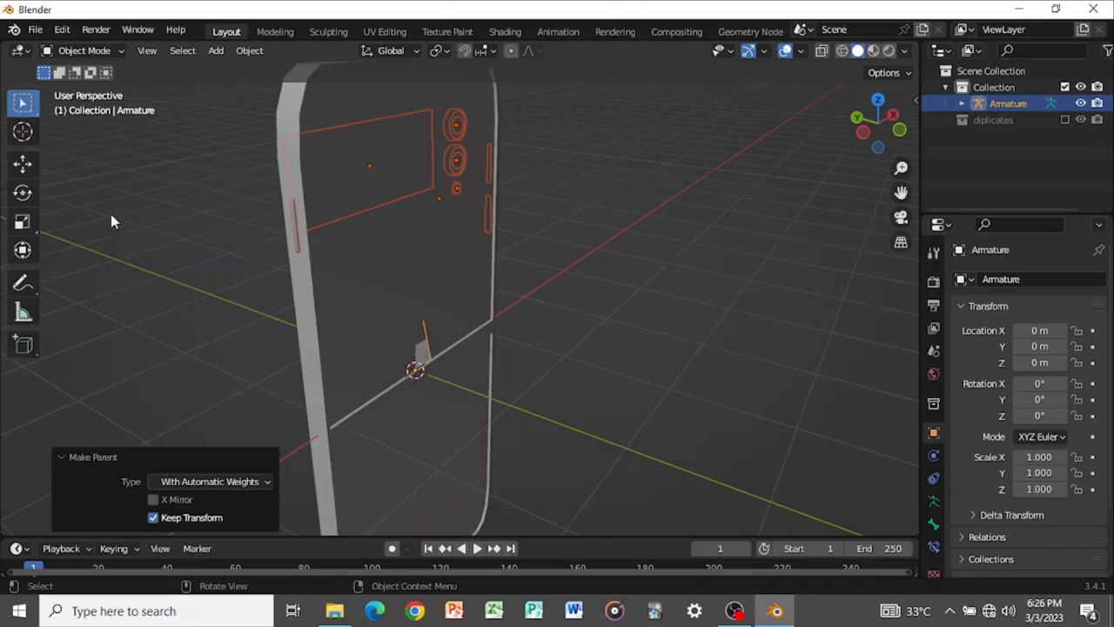
# Put the armature in Pose Mode and try folding the phone by rotating the bone about 152° in the left orthographic view
pyautogui.click(92, 49)
pyautogui.click(97, 105)
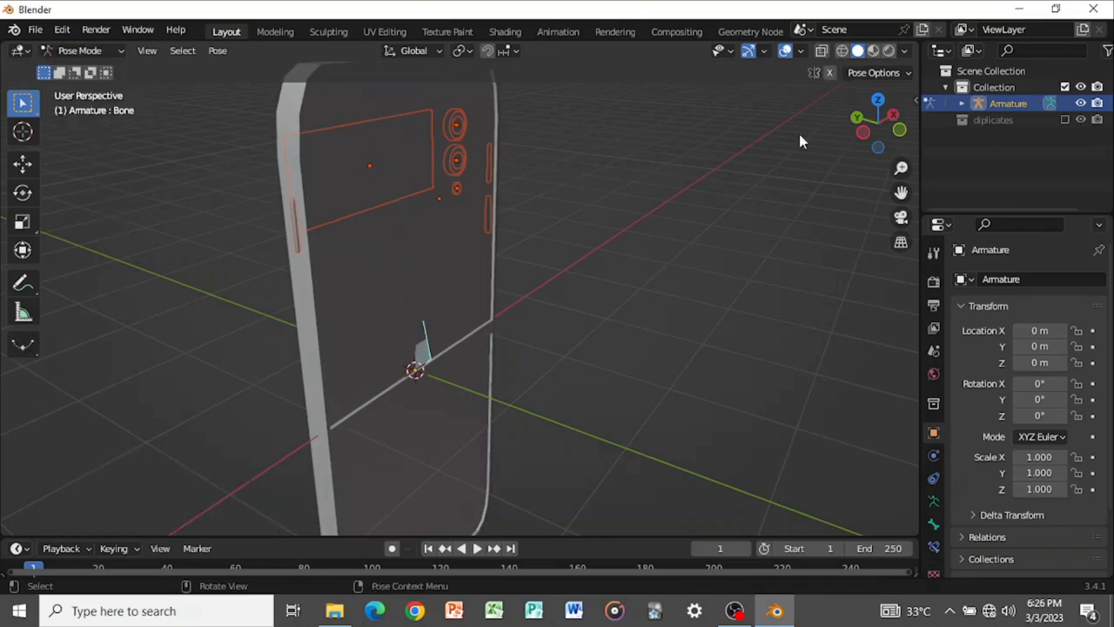
pyautogui.click(868, 133)
pyautogui.press('r')
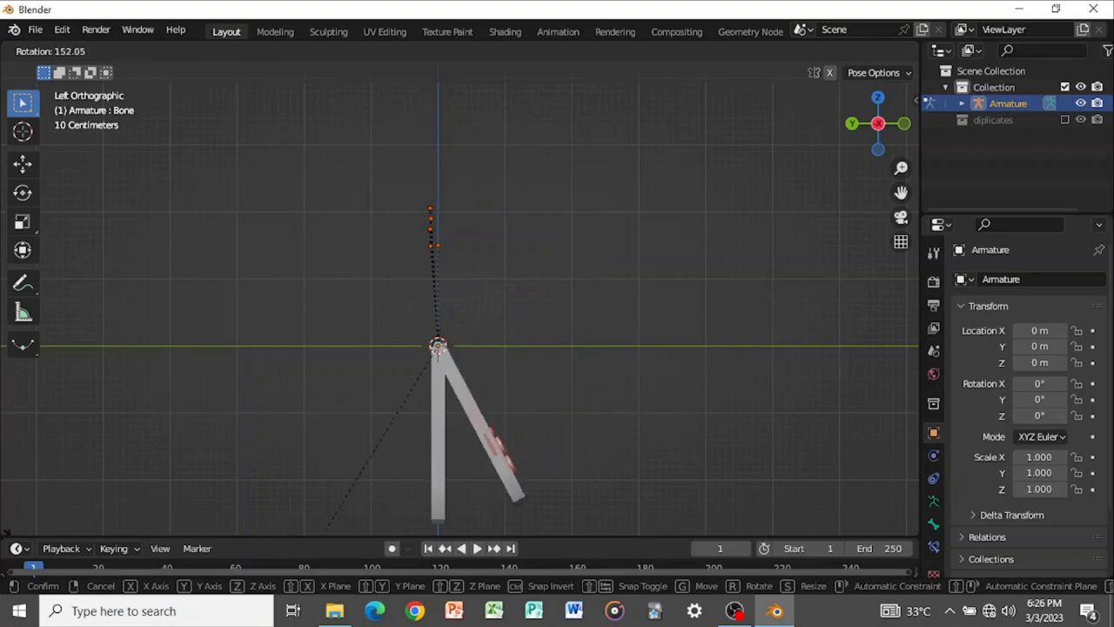
pyautogui.click(496, 433)
pyautogui.moveTo(497, 434); pyautogui.dragTo(500, 378, button='middle')
pyautogui.moveTo(572, 438); pyautogui.dragTo(525, 406, button='middle')
pyautogui.scroll(5, 530, 413)
pyautogui.moveTo(360, 369); pyautogui.dragTo(511, 381, button='middle')
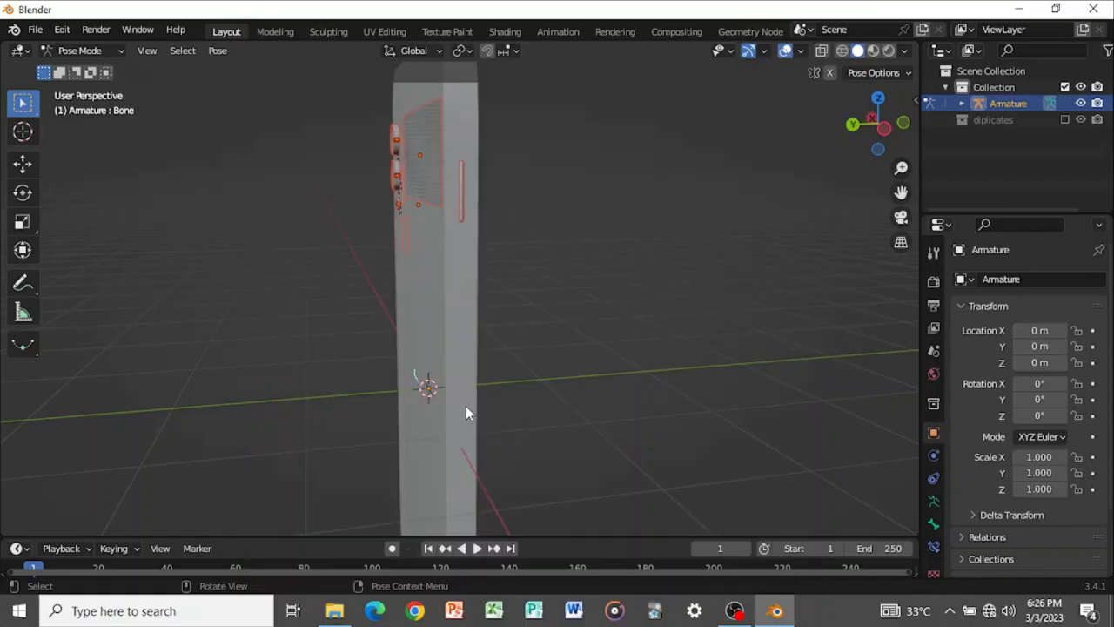
pyautogui.press('Tab')
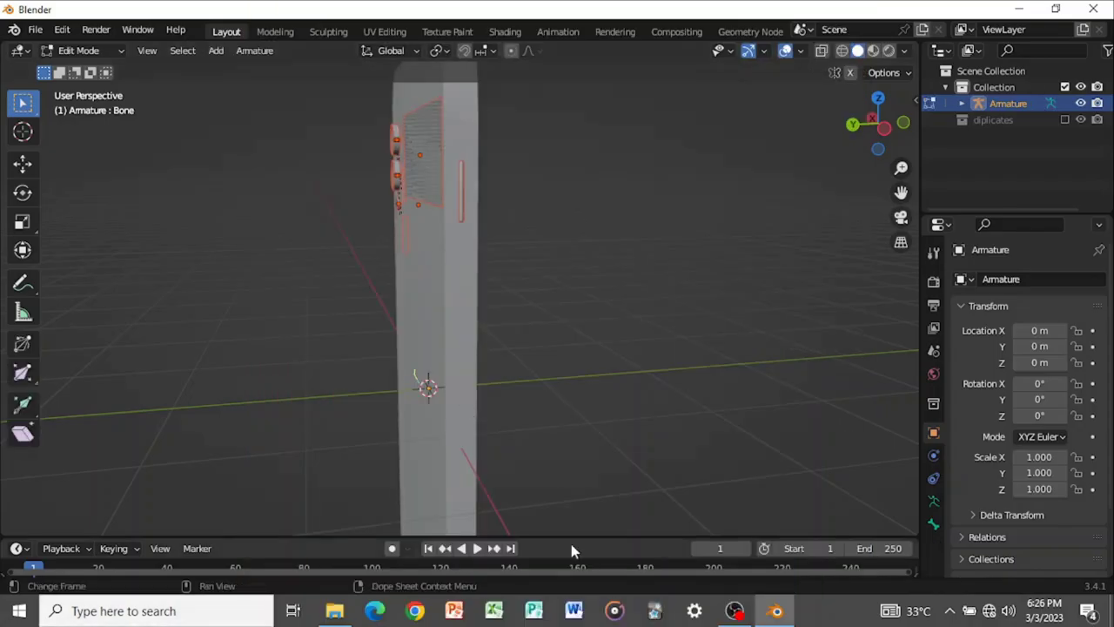
pyautogui.press('Tab')
pyautogui.moveTo(575, 386); pyautogui.dragTo(506, 423, button='middle')
pyautogui.press('Tab')
pyautogui.press('Tab')
pyautogui.press('Tab')
pyautogui.press('Tab')
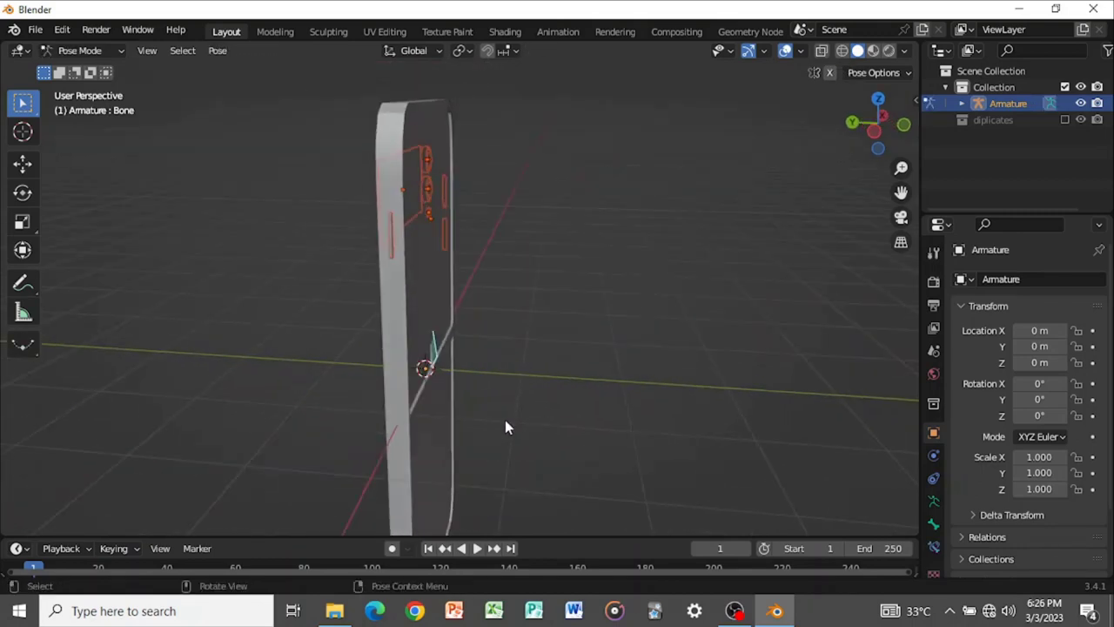
pyautogui.press('Tab')
pyautogui.press('Tab')
# Return to Object Mode, select the phone body and snap the 3D cursor to its origin
pyautogui.click(119, 50)
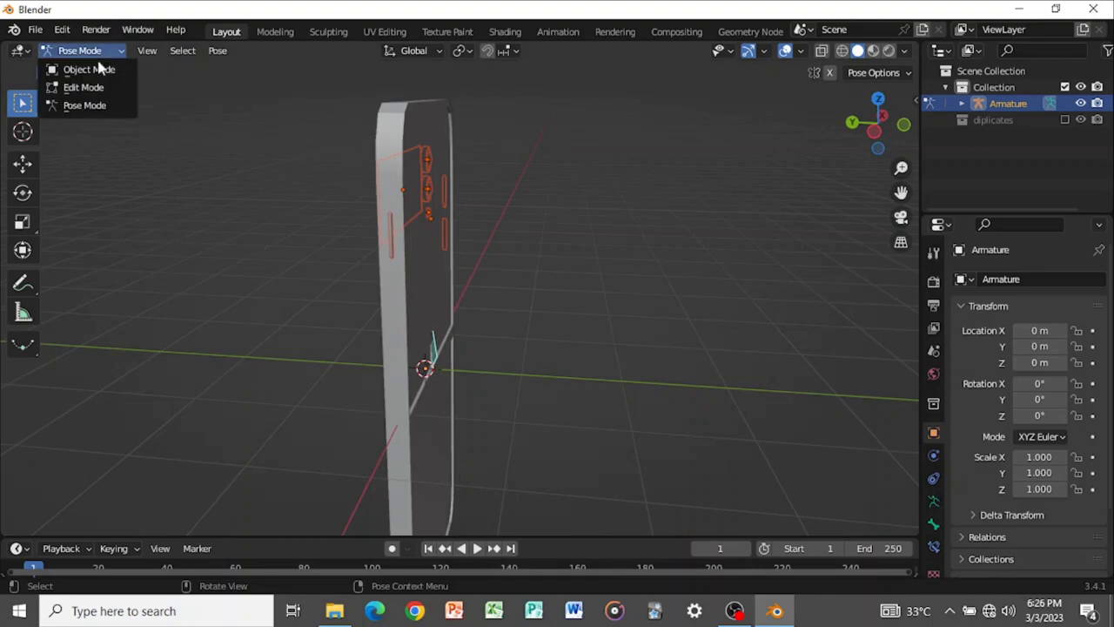
pyautogui.click(99, 70)
pyautogui.click(386, 332)
pyautogui.moveTo(385, 332); pyautogui.dragTo(493, 313, button='middle')
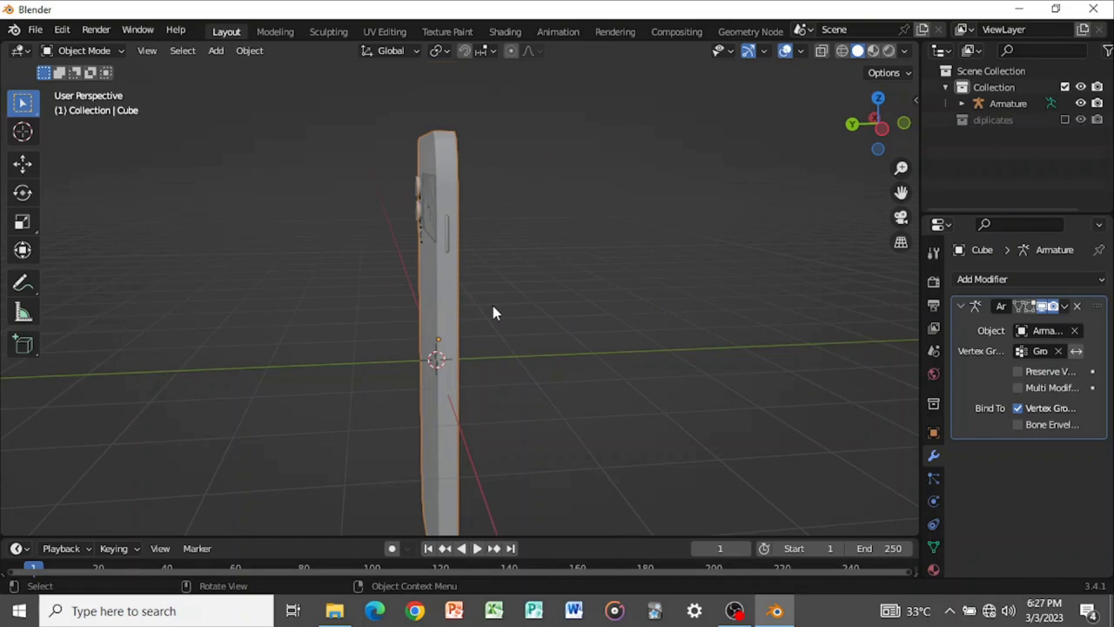
pyautogui.hotkey('shift', 's')
pyautogui.press('2')
# Add a Bezier curve at the 3D cursor inside the phone body
pyautogui.hotkey('shift', 'a')
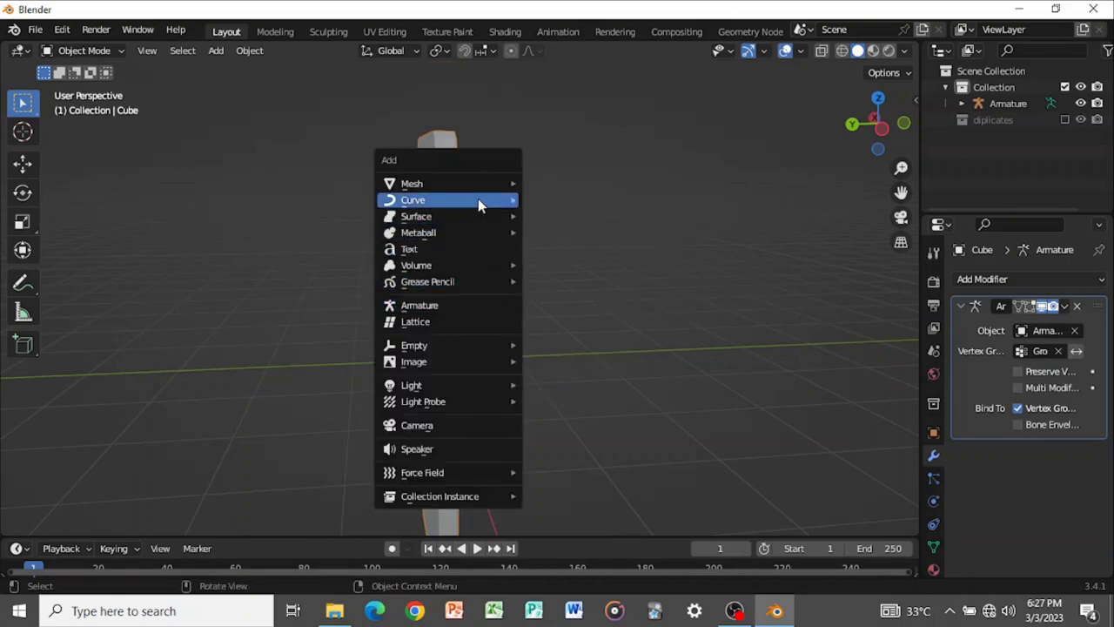
pyautogui.moveTo(478, 198)
pyautogui.click(573, 202)
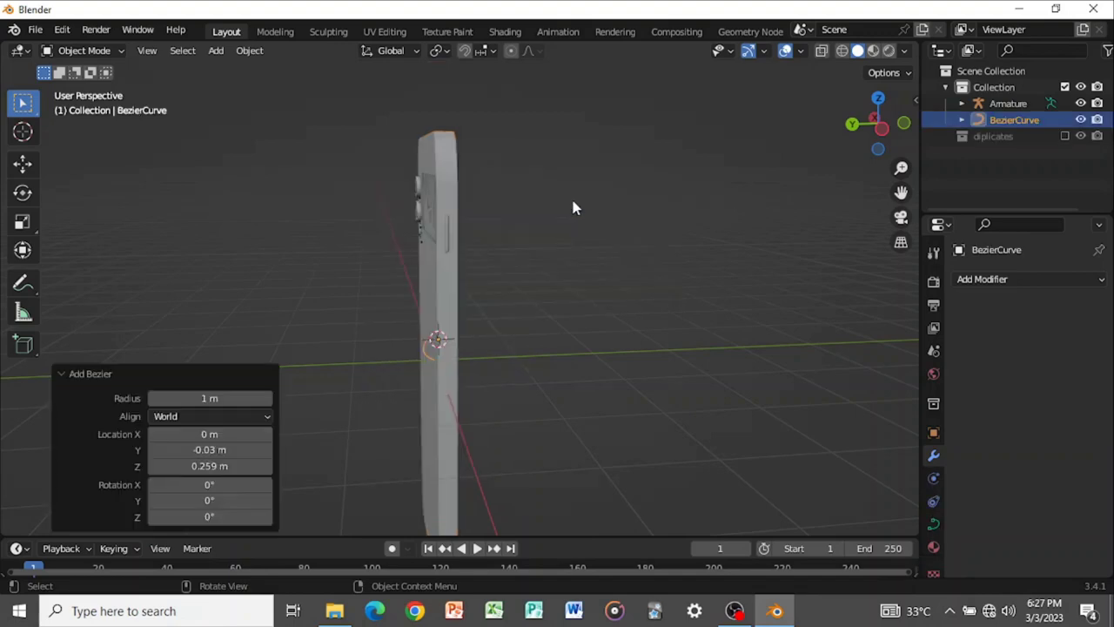
pyautogui.moveTo(535, 262); pyautogui.dragTo(520, 354, button='middle')
# Flatten the curve into a straight line by scaling all its points to 0 along Y in Edit Mode
pyautogui.press('Tab')
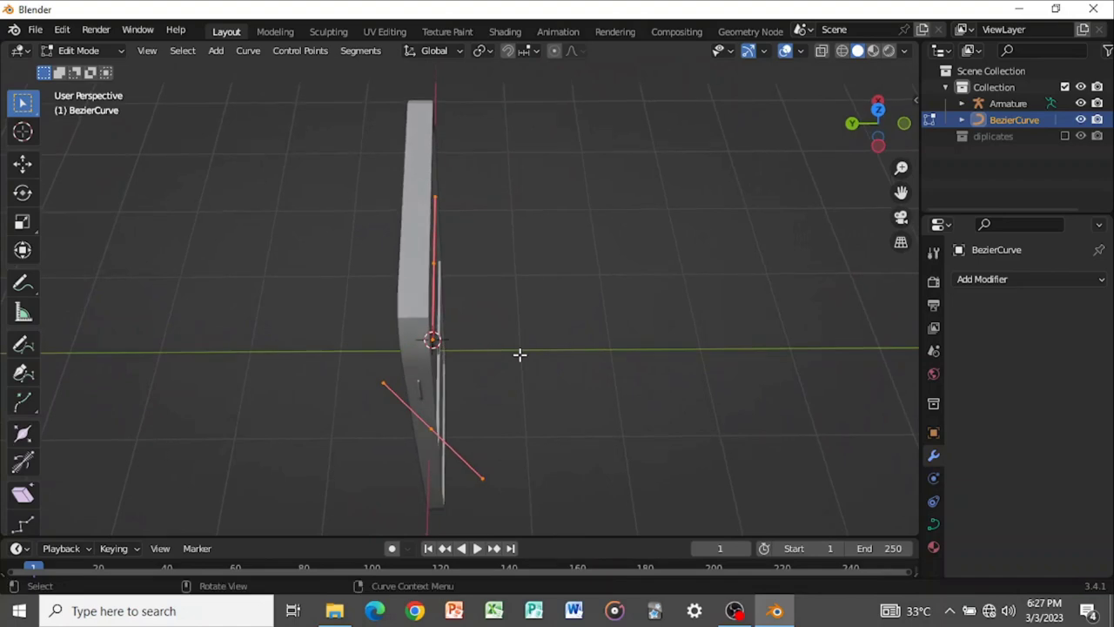
pyautogui.press('s')
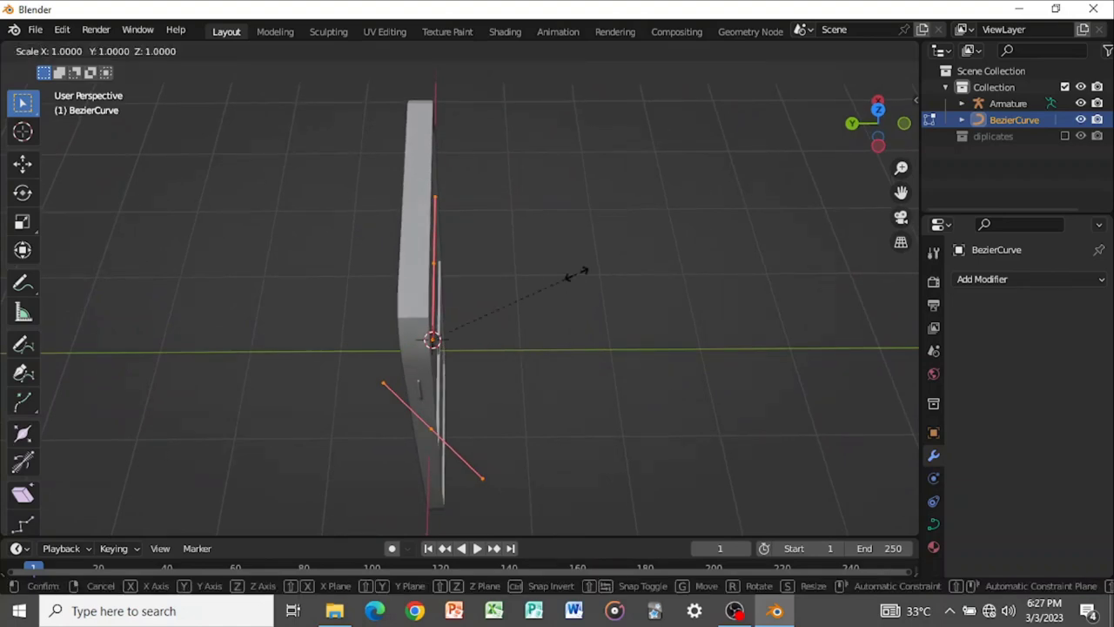
pyautogui.write('y')
pyautogui.write('0')
pyautogui.press('Return')
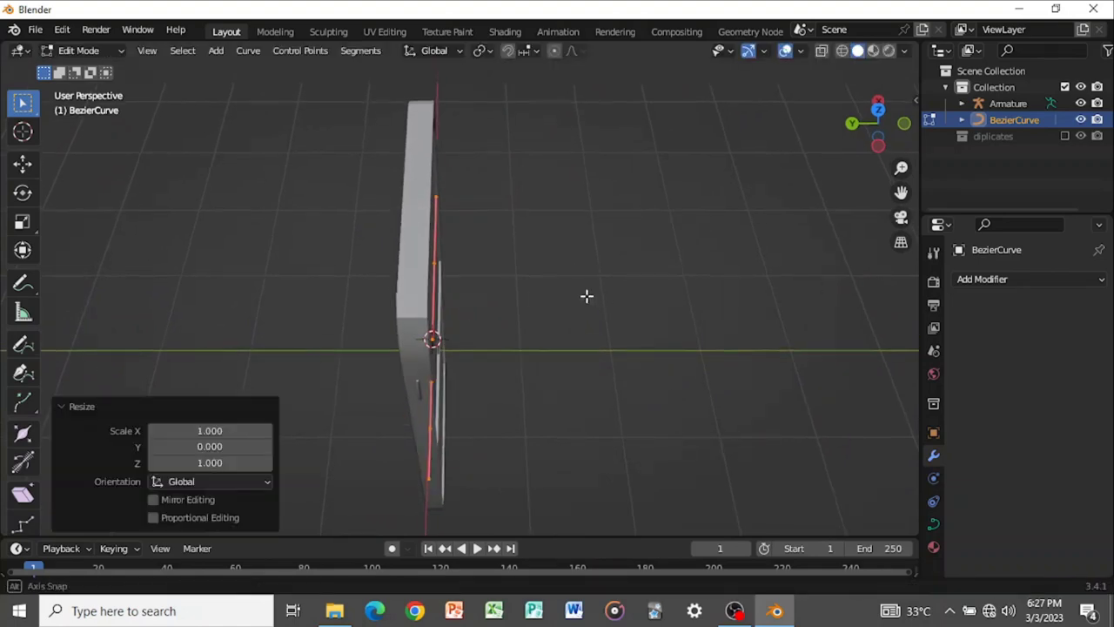
pyautogui.moveTo(587, 295)
pyautogui.mouseDown(button='middle')
pyautogui.moveTo(450, 238)
pyautogui.moveTo(421, 211)
pyautogui.moveTo(612, 281)
pyautogui.moveTo(470, 267)
pyautogui.moveTo(571, 294)
pyautogui.mouseUp(button='middle')
pyautogui.press('Tab')
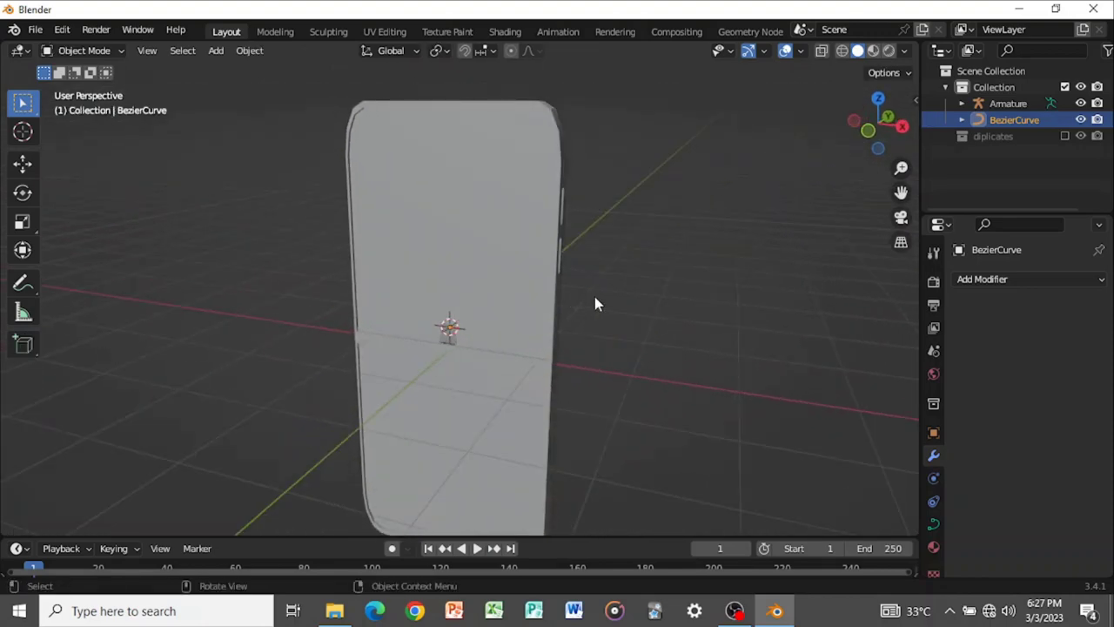
# With X-ray on, lower the curve about 0.31 m along Z to the phone's hinge line
pyautogui.hotkey('alt', 'z')
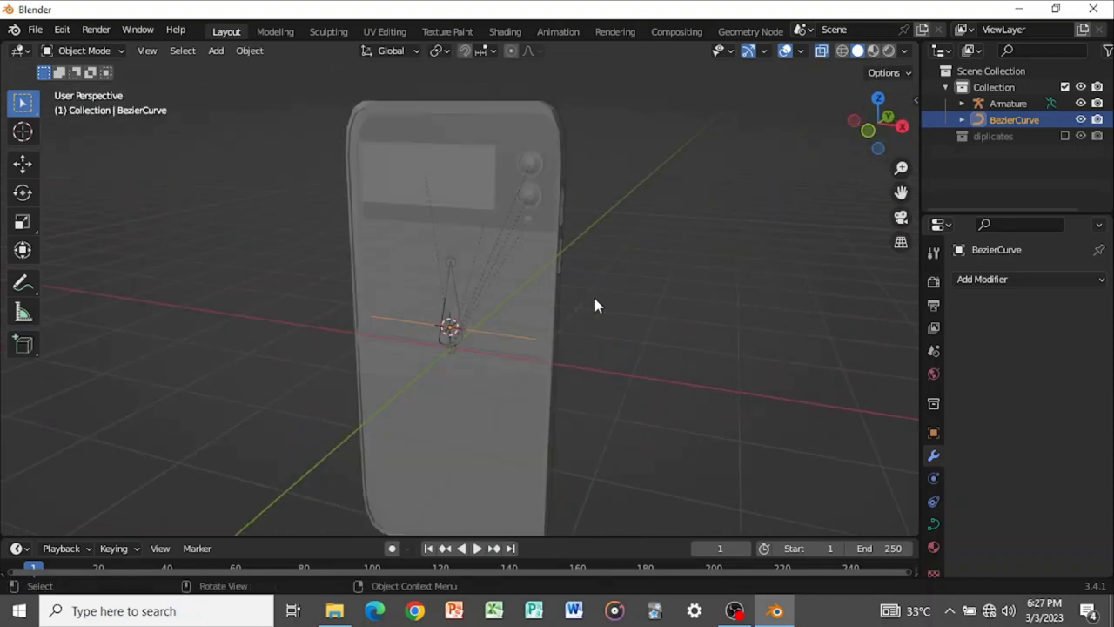
pyautogui.press('g')
pyautogui.press('z')
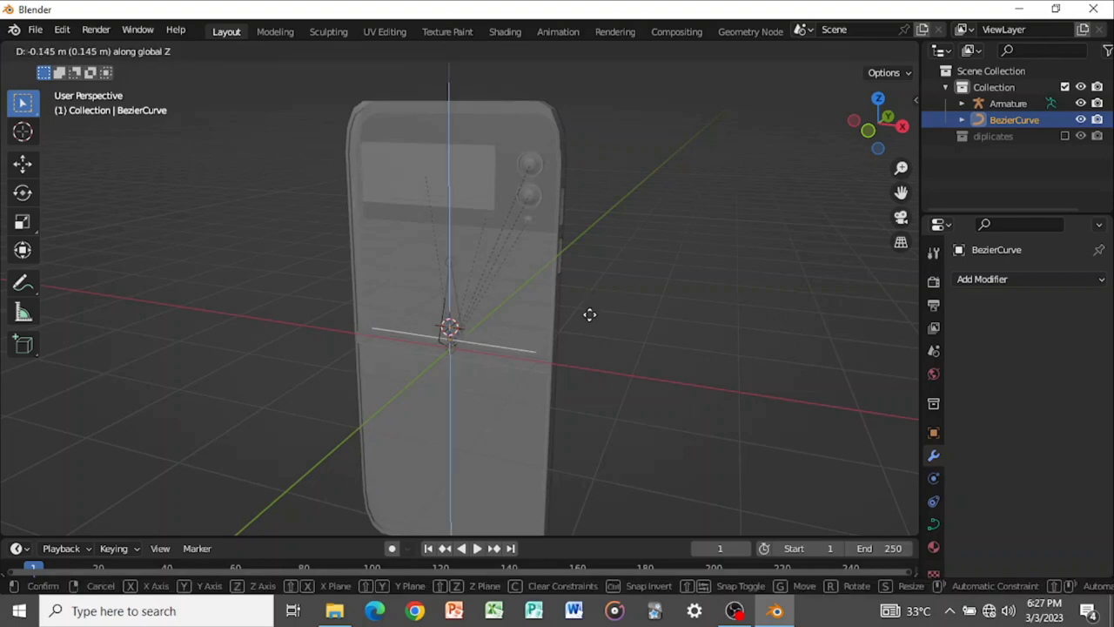
pyautogui.click(590, 322)
pyautogui.moveTo(632, 301); pyautogui.dragTo(687, 299, button='middle')
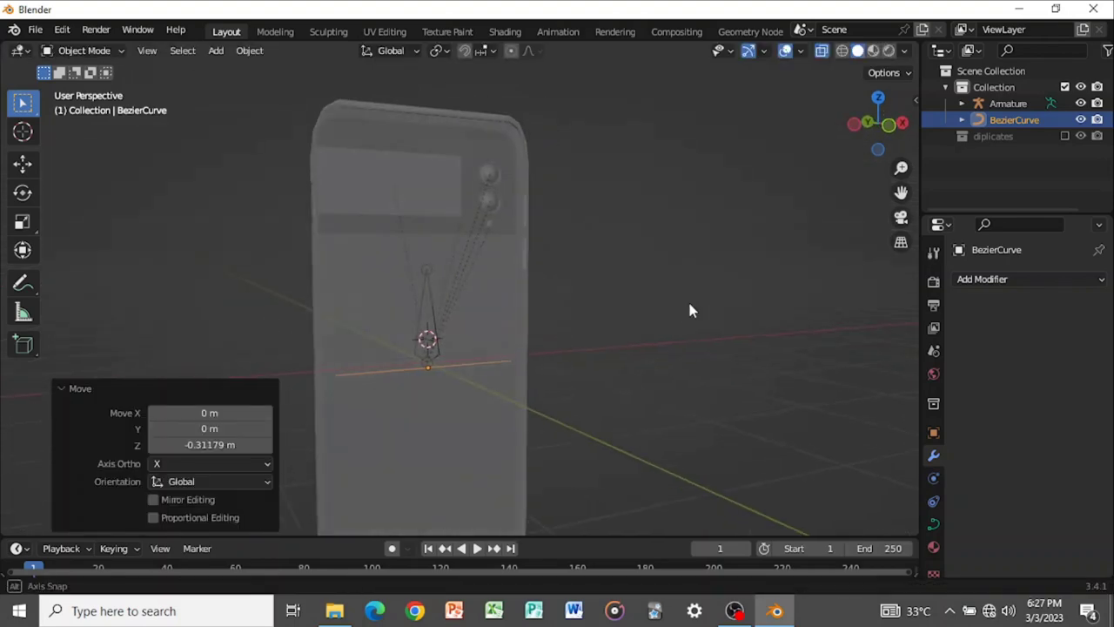
pyautogui.scroll(5, 490, 374)
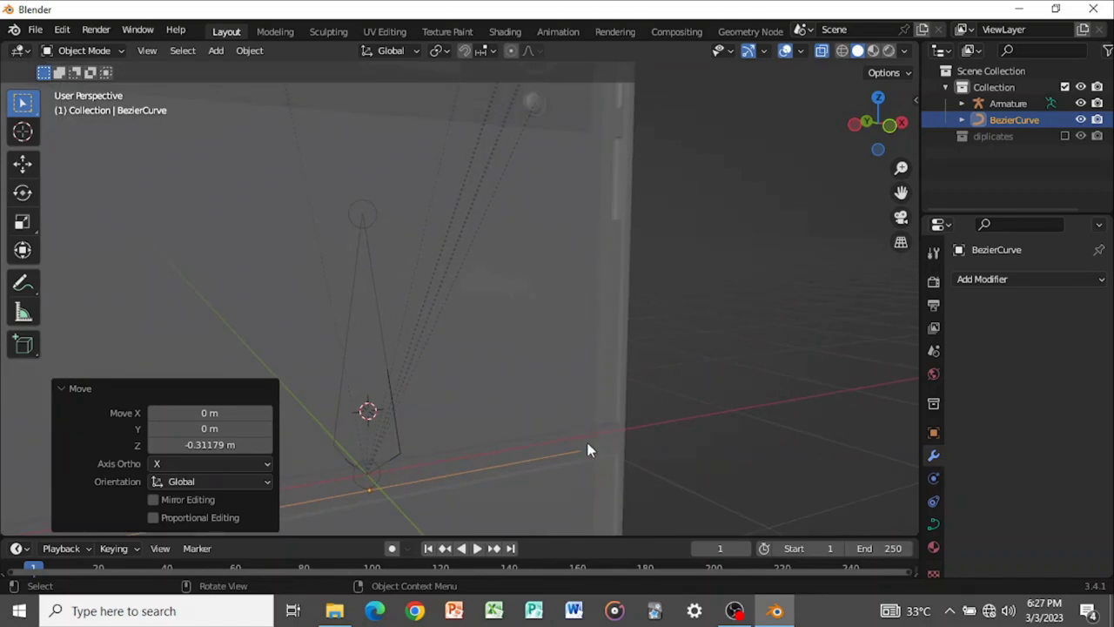
pyautogui.scroll(-5, 576, 442)
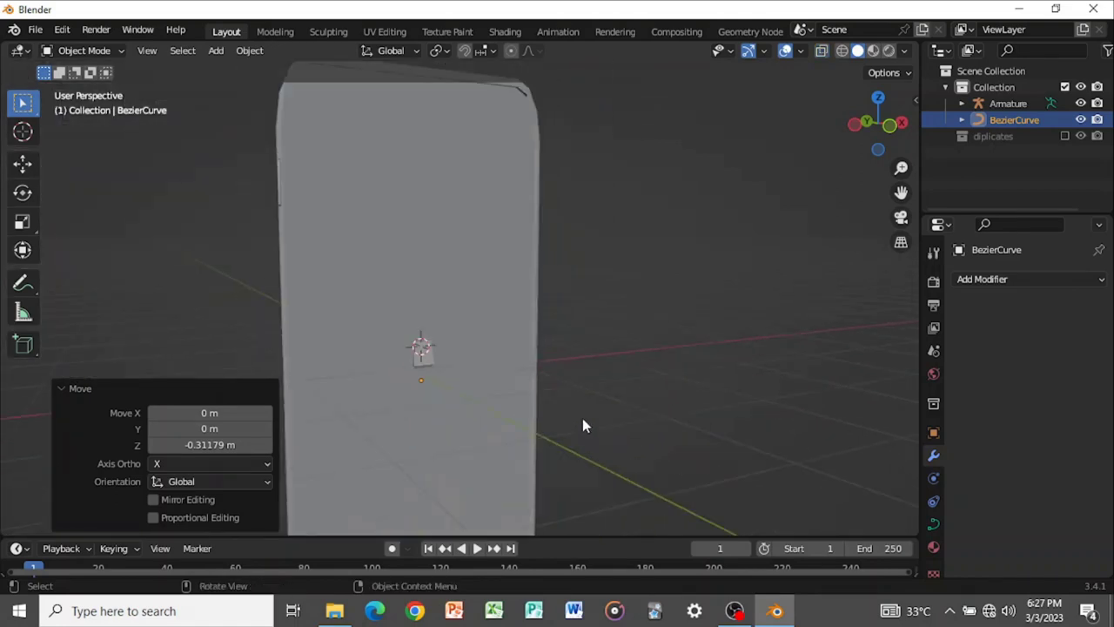
# In the front view, move the curve's negative-X end point about 0.14 m outward along X to the phone's edge
pyautogui.press('Tab')
pyautogui.moveTo(582, 418); pyautogui.dragTo(644, 453, button='middle')
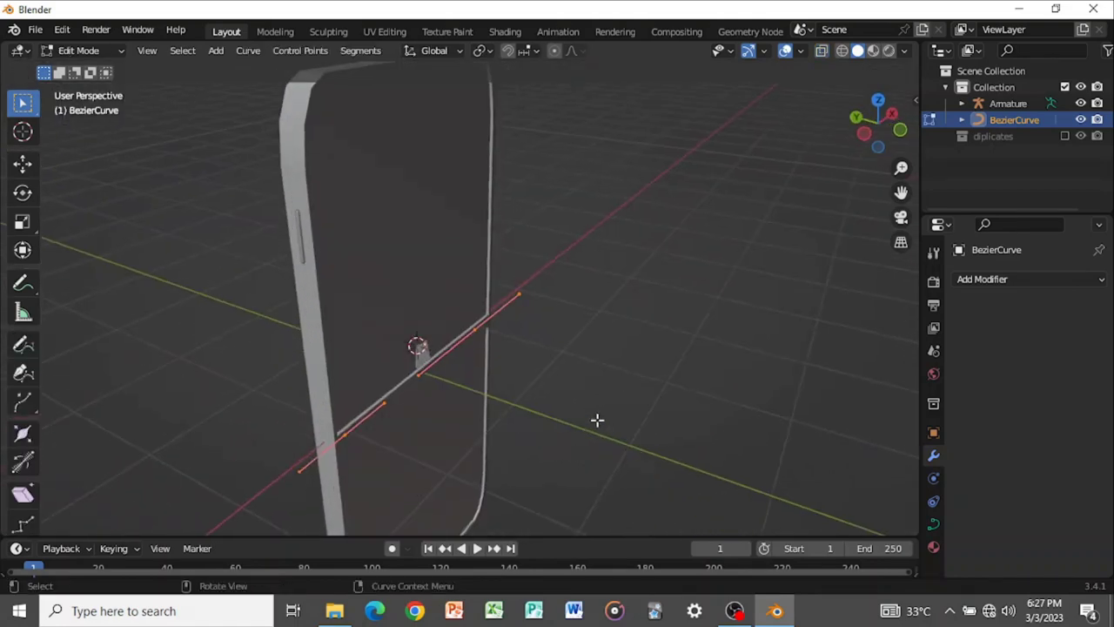
pyautogui.click(901, 132)
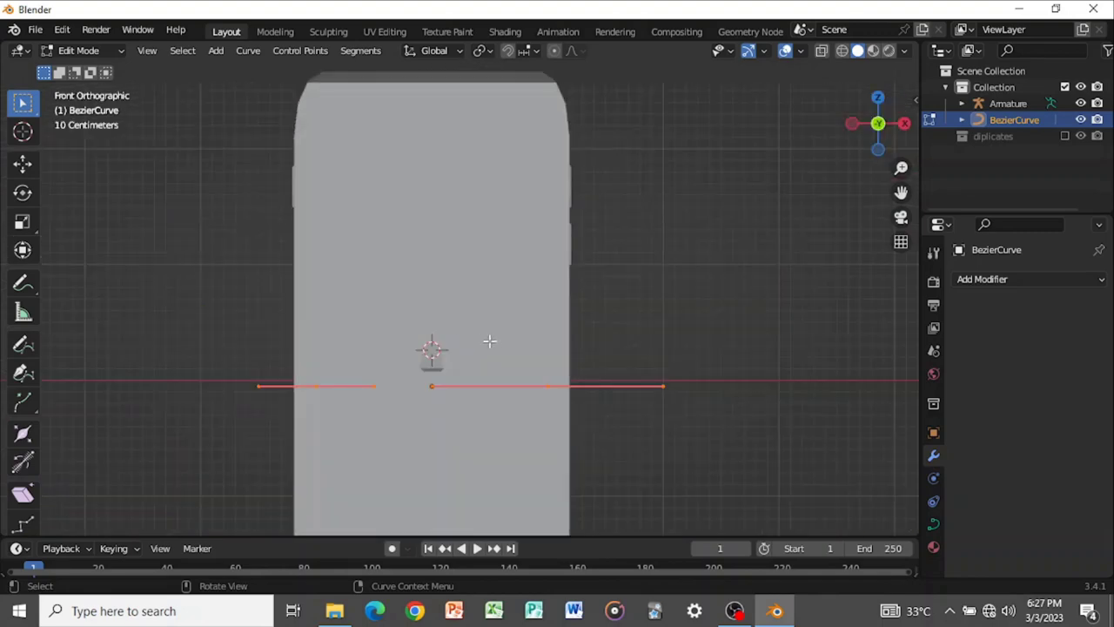
pyautogui.hotkey('alt', 'z')
pyautogui.moveTo(288, 352); pyautogui.dragTo(346, 427)
pyautogui.moveTo(247, 331); pyautogui.dragTo(298, 437)
pyautogui.press('g')
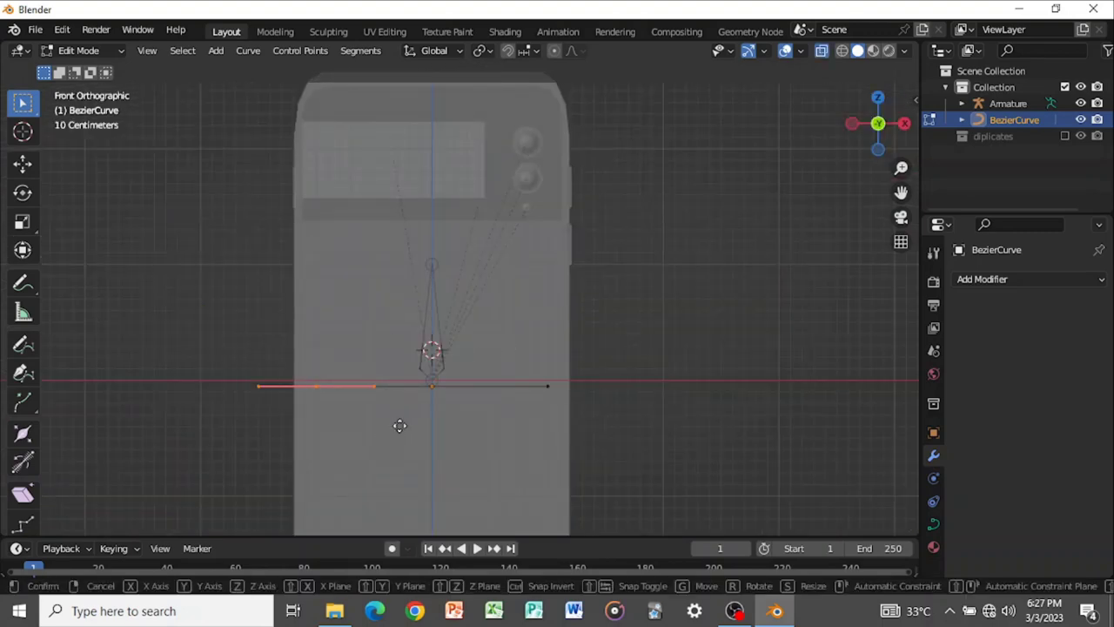
pyautogui.press('x')
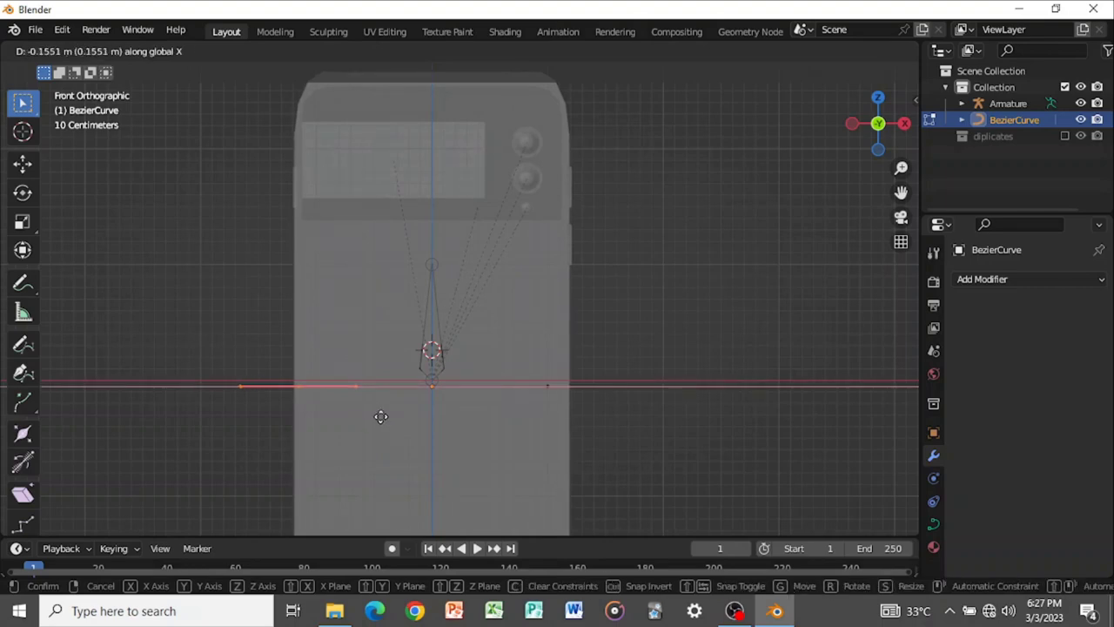
pyautogui.click(383, 418)
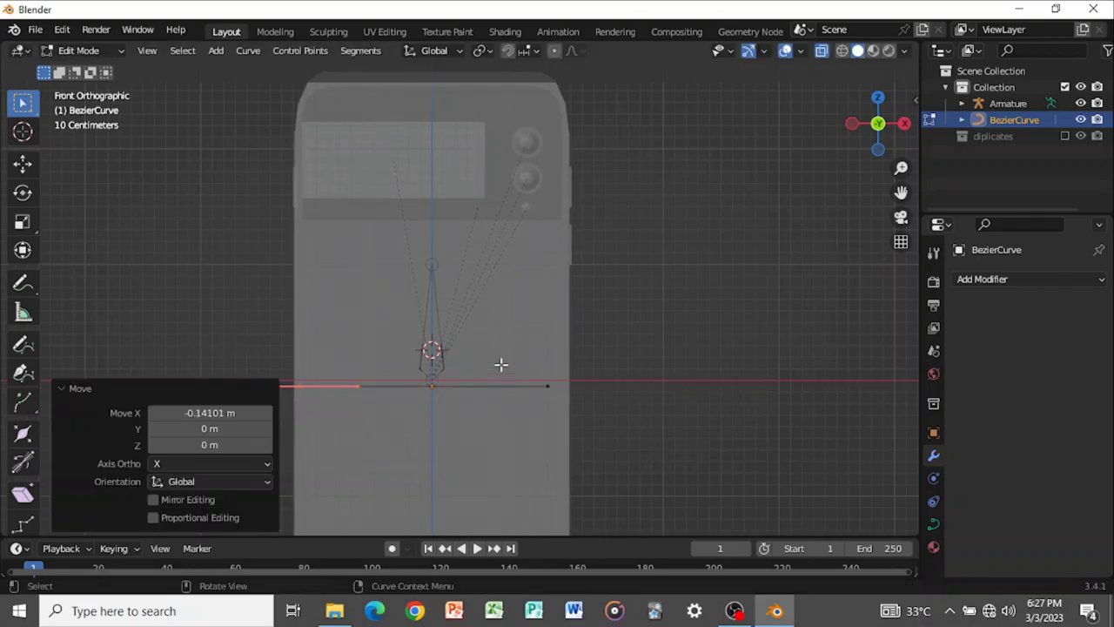
# Move the curve's opposite end point about 0.11 m outward along X and scale its handles to about 0.604
pyautogui.moveTo(517, 348); pyautogui.dragTo(598, 418)
pyautogui.press('g')
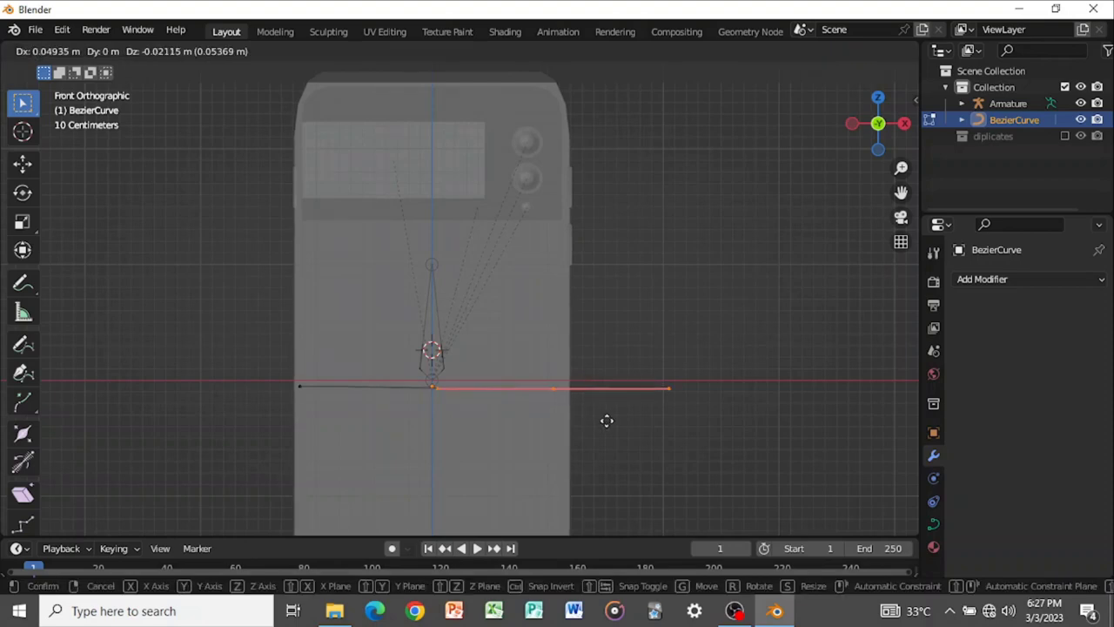
pyautogui.press('x')
pyautogui.click(609, 402)
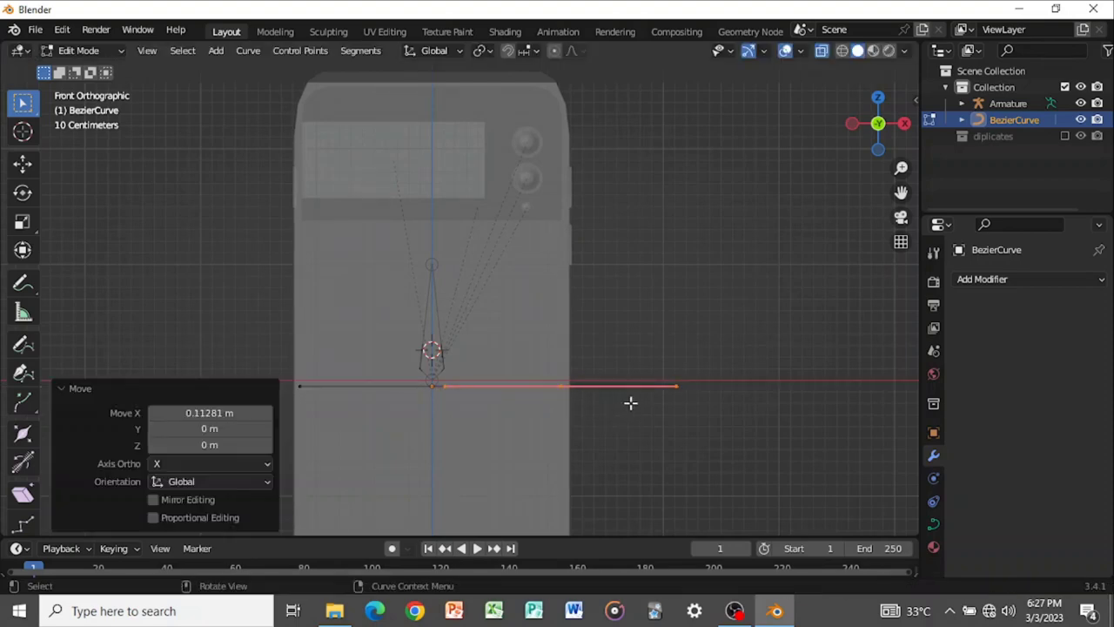
pyautogui.press('s')
pyautogui.click(635, 396)
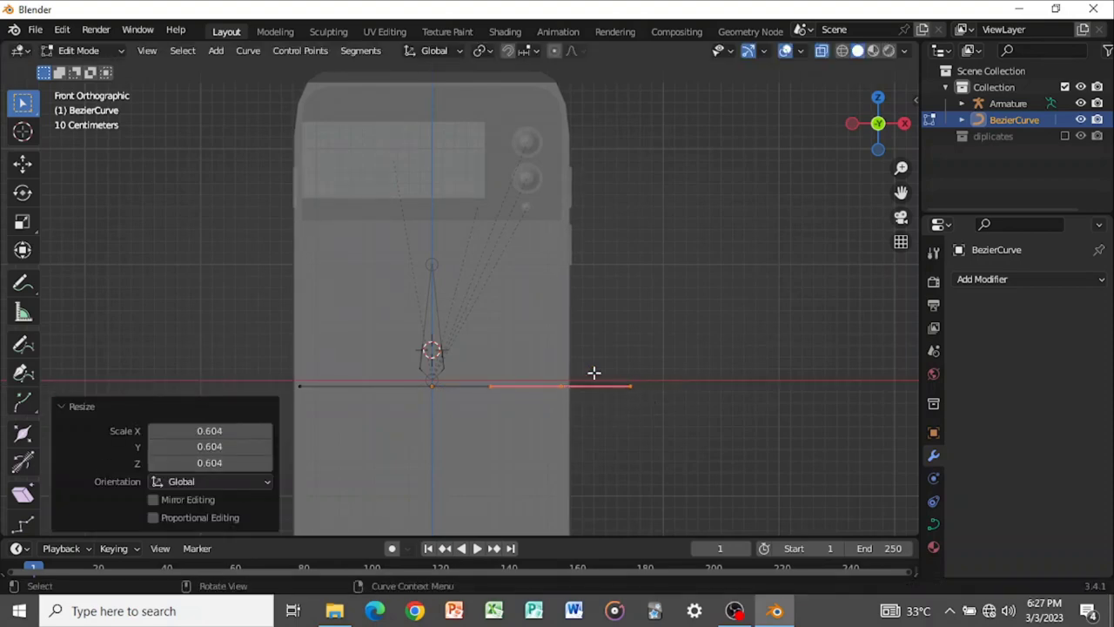
pyautogui.moveTo(594, 373); pyautogui.dragTo(602, 409, button='middle')
pyautogui.hotkey('alt', 'z')
pyautogui.press('Tab')
pyautogui.press('Tab')
pyautogui.press('Tab')
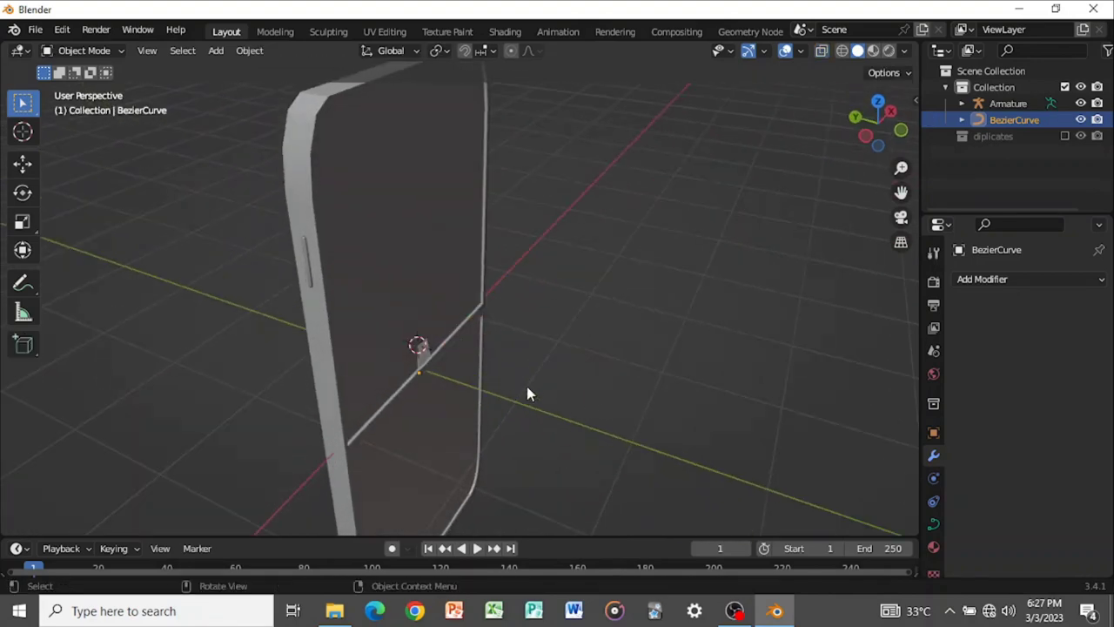
# Give the curve a round bevel with a depth of 0.13 m to form the hinge cylinder
pyautogui.click(934, 524)
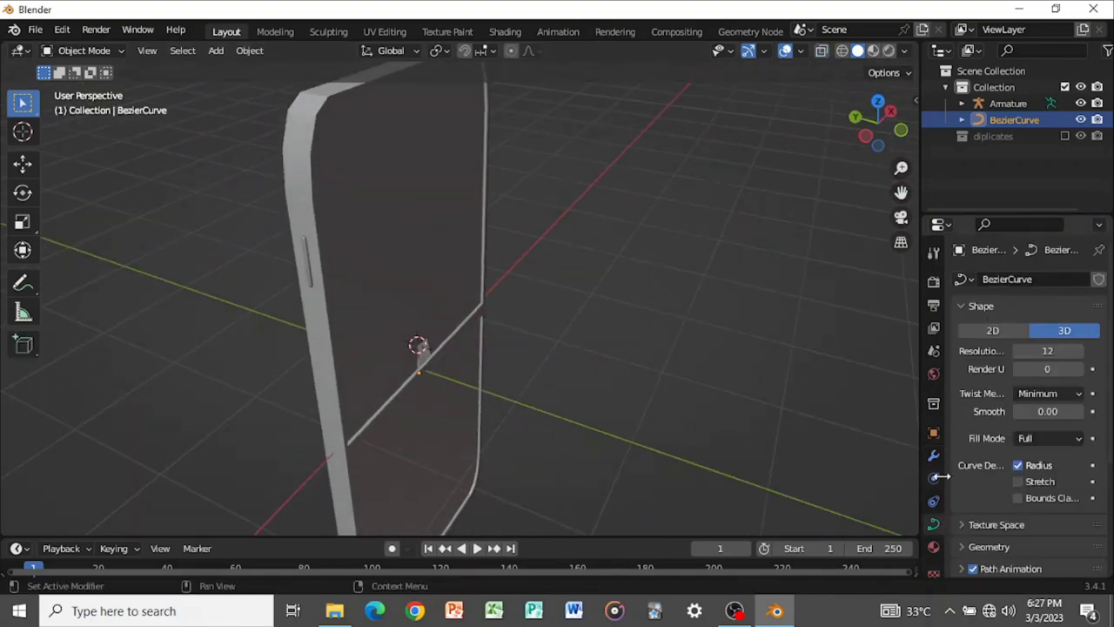
pyautogui.scroll(-4, 1036, 522)
pyautogui.click(964, 416)
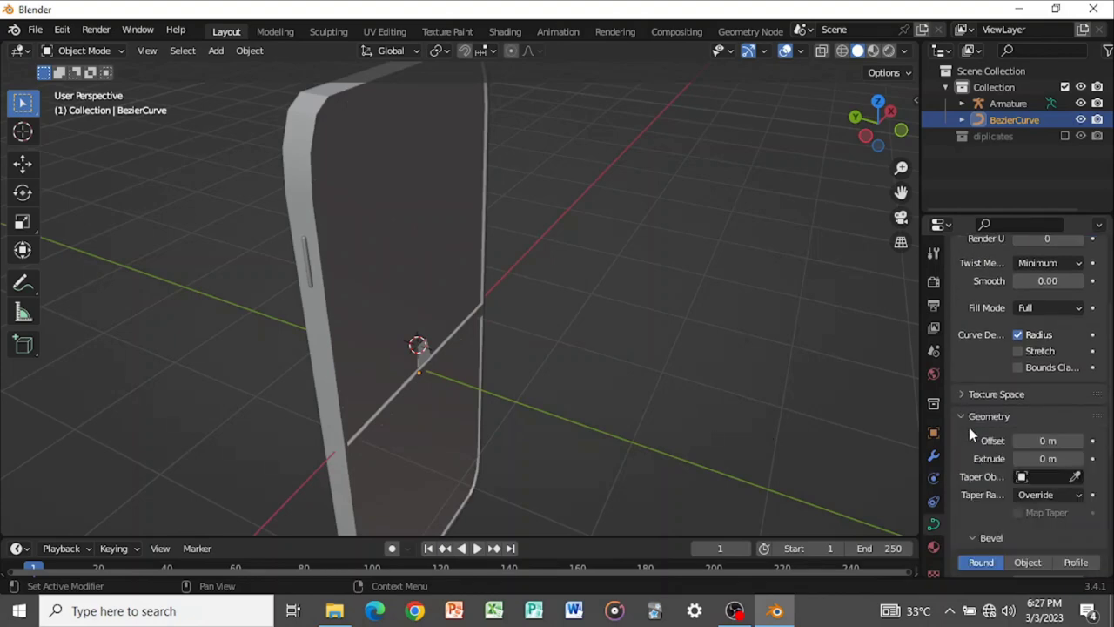
pyautogui.scroll(-3, 1056, 495)
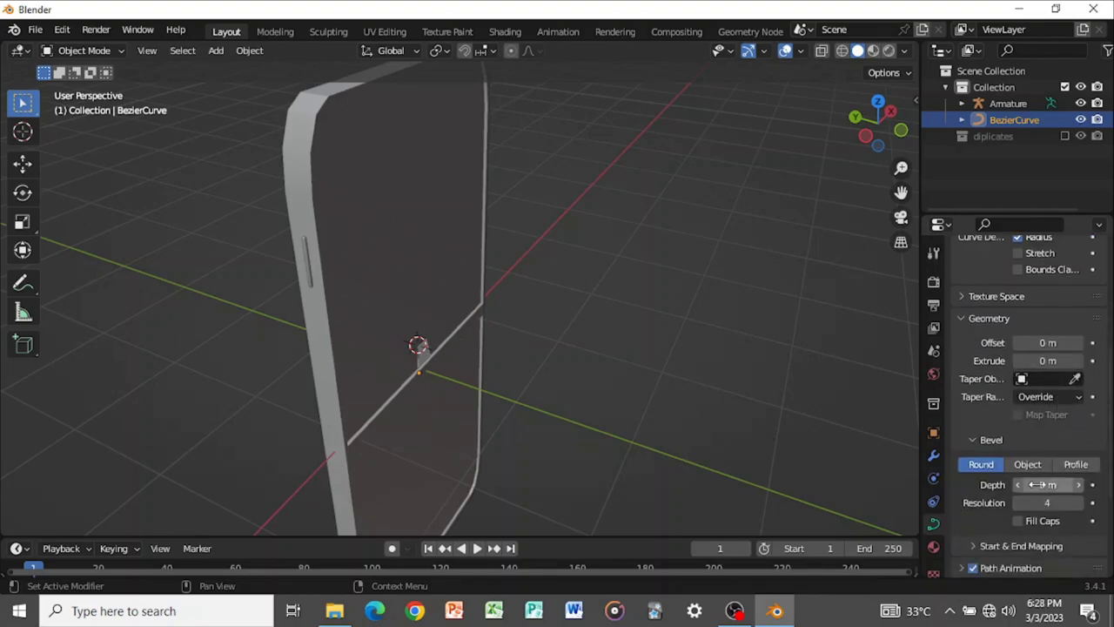
pyautogui.moveTo(1047, 485); pyautogui.dragTo(1073, 485)
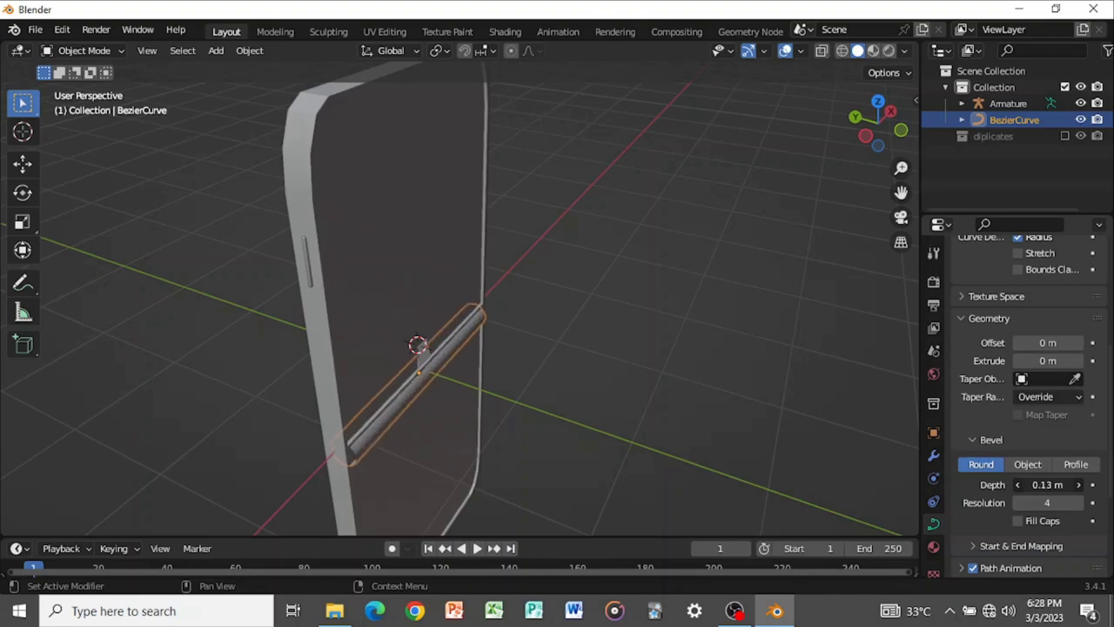
# Stretch the hinge cylinder along X by a factor of about 1.071 to span the phone's width
pyautogui.moveTo(643, 312); pyautogui.dragTo(521, 305, button='middle')
pyautogui.press('s')
pyautogui.press('x')
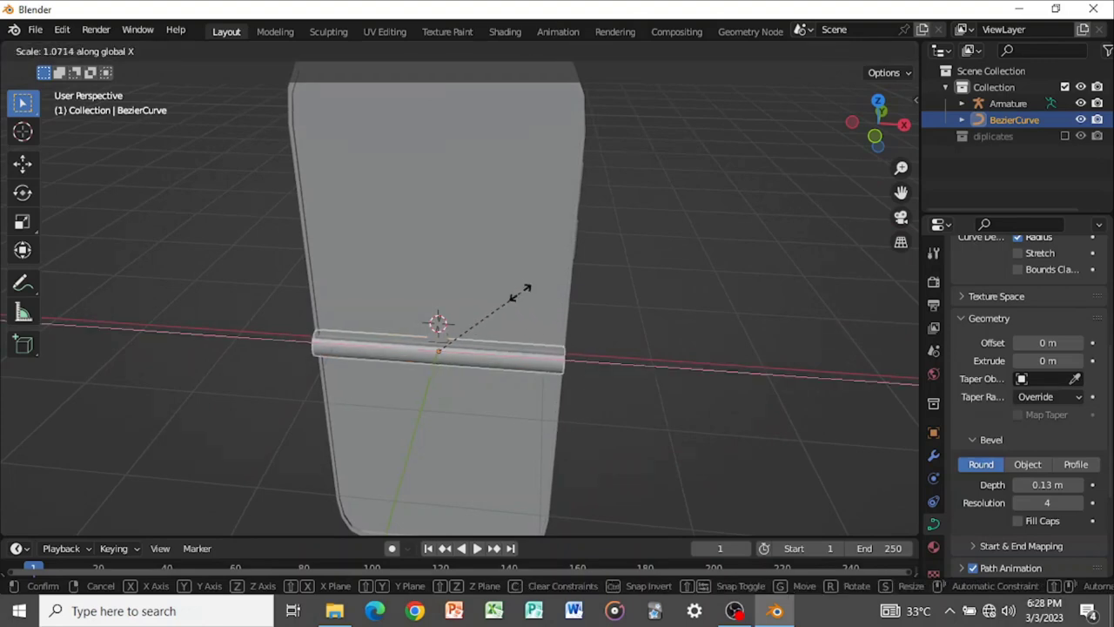
pyautogui.click(520, 294)
pyautogui.moveTo(520, 300); pyautogui.dragTo(683, 308, button='middle')
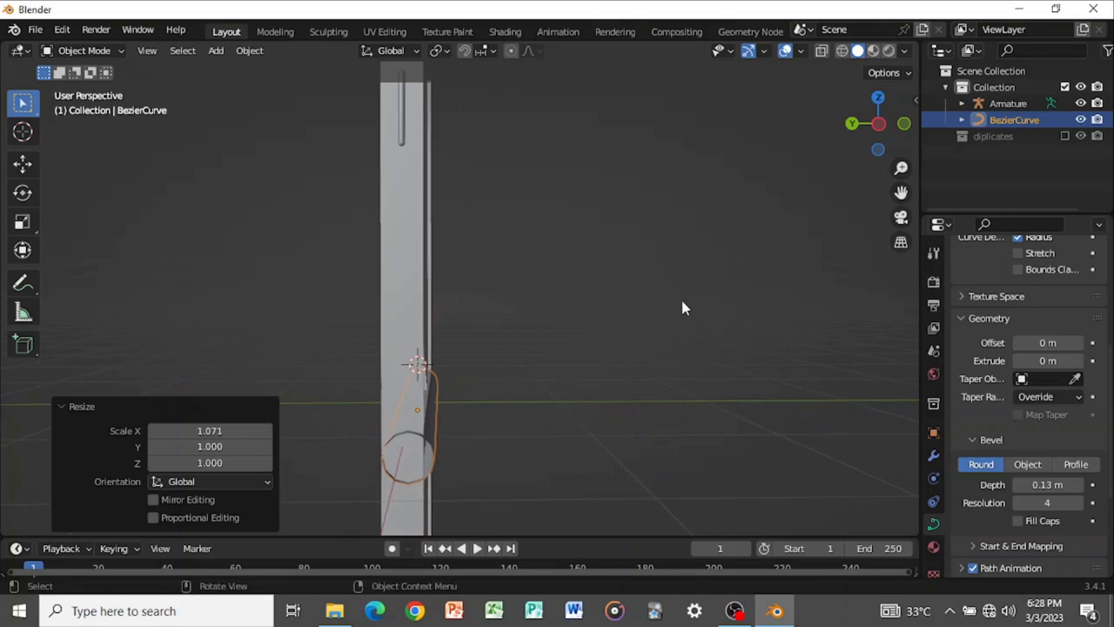
# In the left X-ray view, shift the hinge cylinder about 0.034 m along Y to centre it in the phone's thickness
pyautogui.click(880, 120)
pyautogui.click(880, 123)
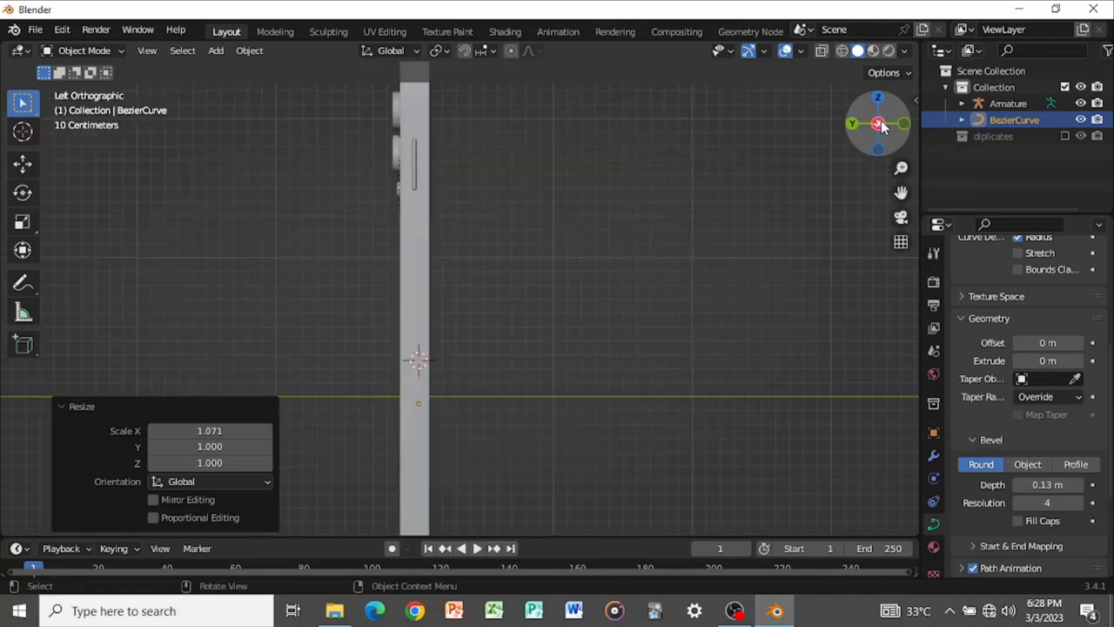
pyautogui.moveTo(708, 292); pyautogui.dragTo(802, 197, button='middle')
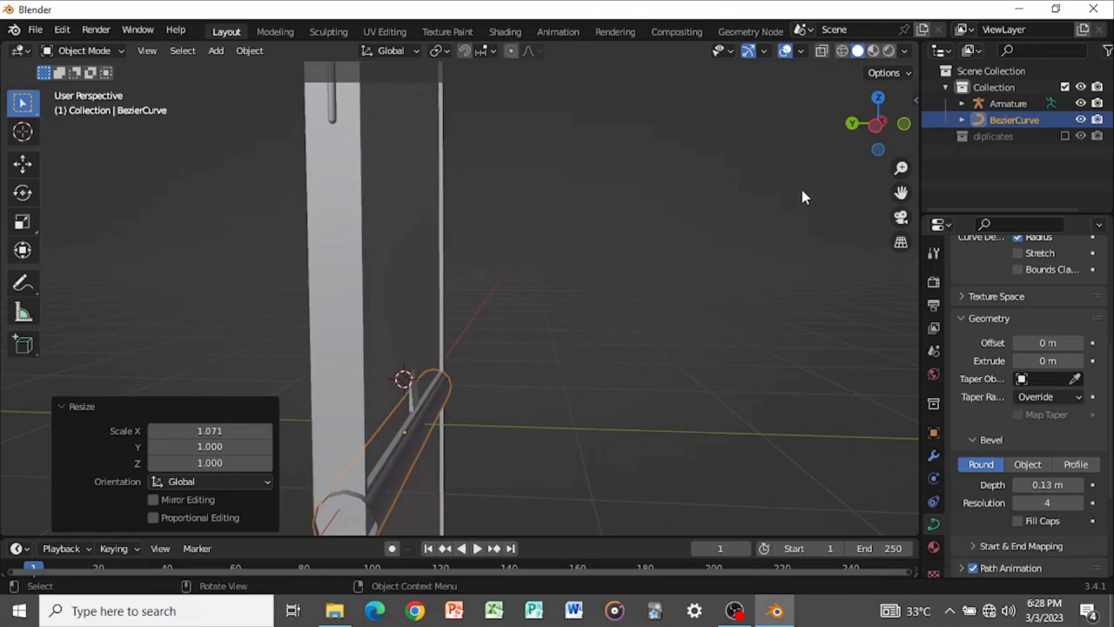
pyautogui.click(877, 129)
pyautogui.hotkey('alt', 'z')
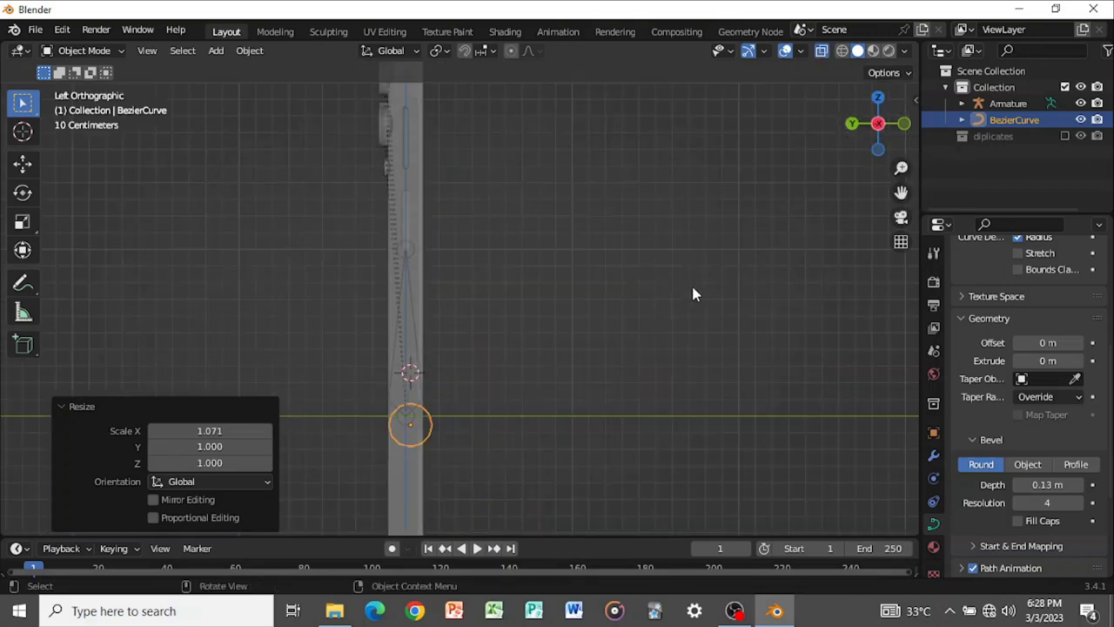
pyautogui.press('g')
pyautogui.press('y')
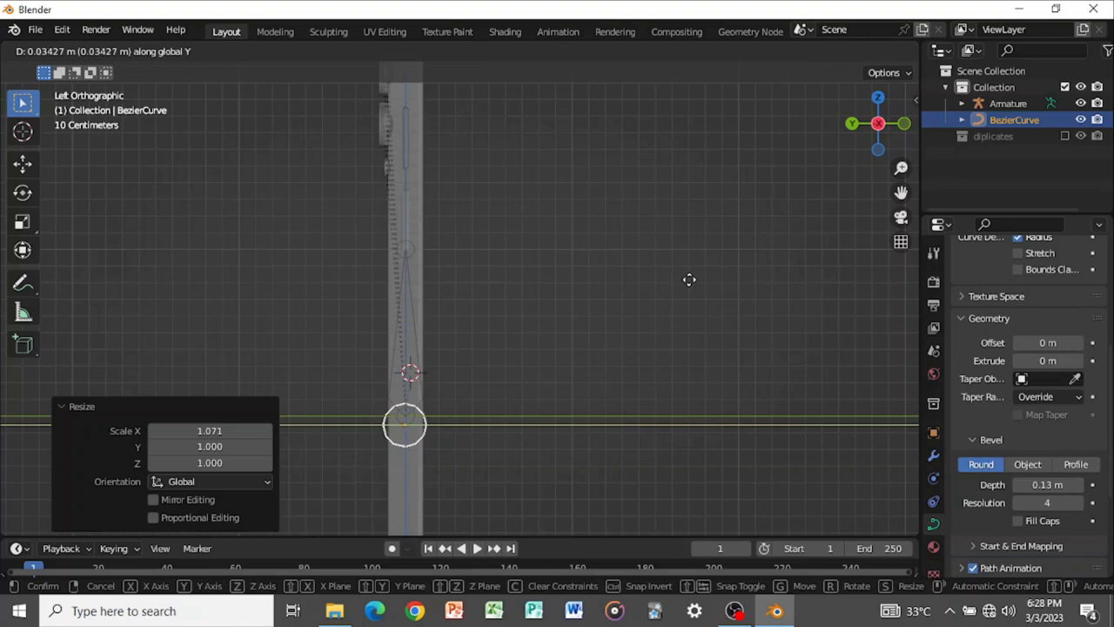
pyautogui.click(690, 286)
# Raise the hinge cylinder about 0.079 m along Z to line it up with the phone's fold
pyautogui.press('KP_5')
pyautogui.moveTo(689, 288); pyautogui.dragTo(562, 357, button='middle')
pyautogui.press('g')
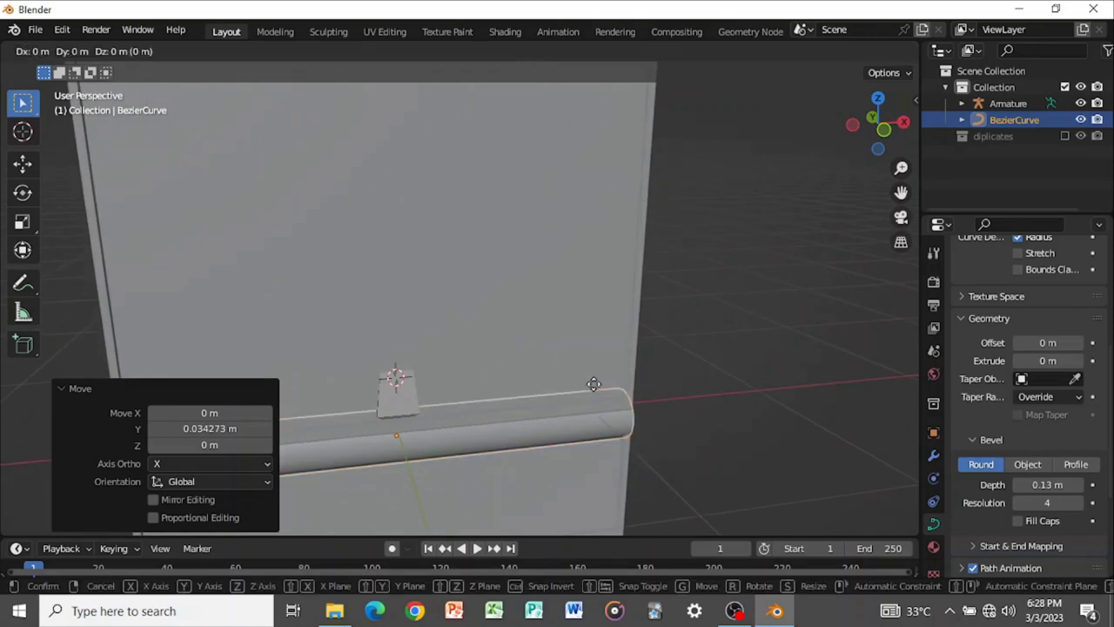
pyautogui.press('z')
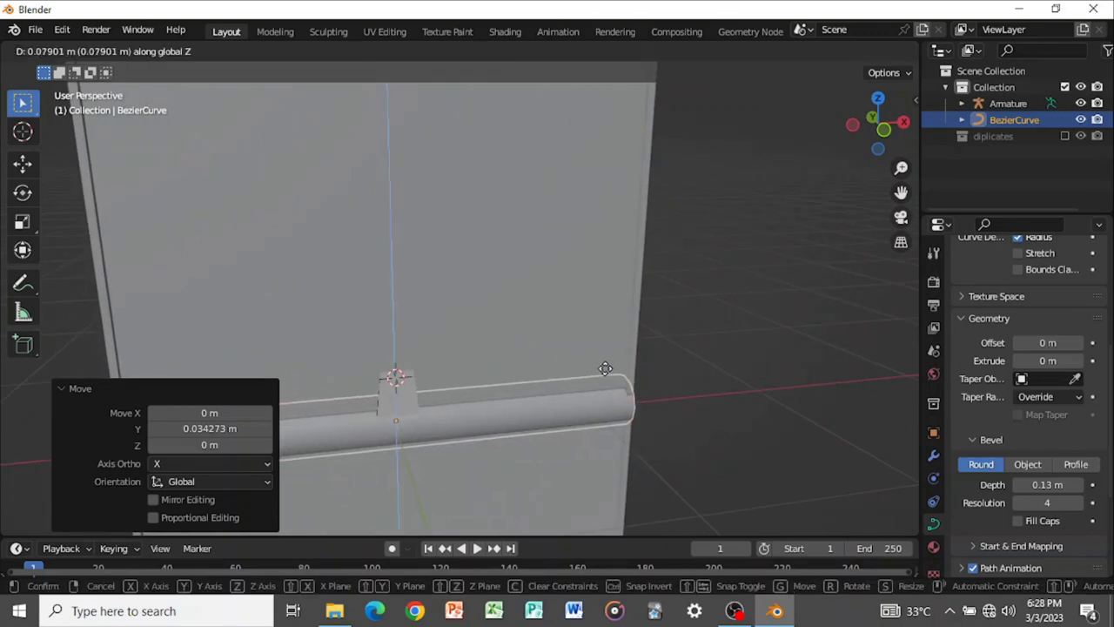
pyautogui.click(605, 368)
pyautogui.moveTo(605, 368); pyautogui.dragTo(740, 426, button='middle')
pyautogui.press('Tab')
pyautogui.press('Tab')
pyautogui.scroll(-2, 1032, 456)
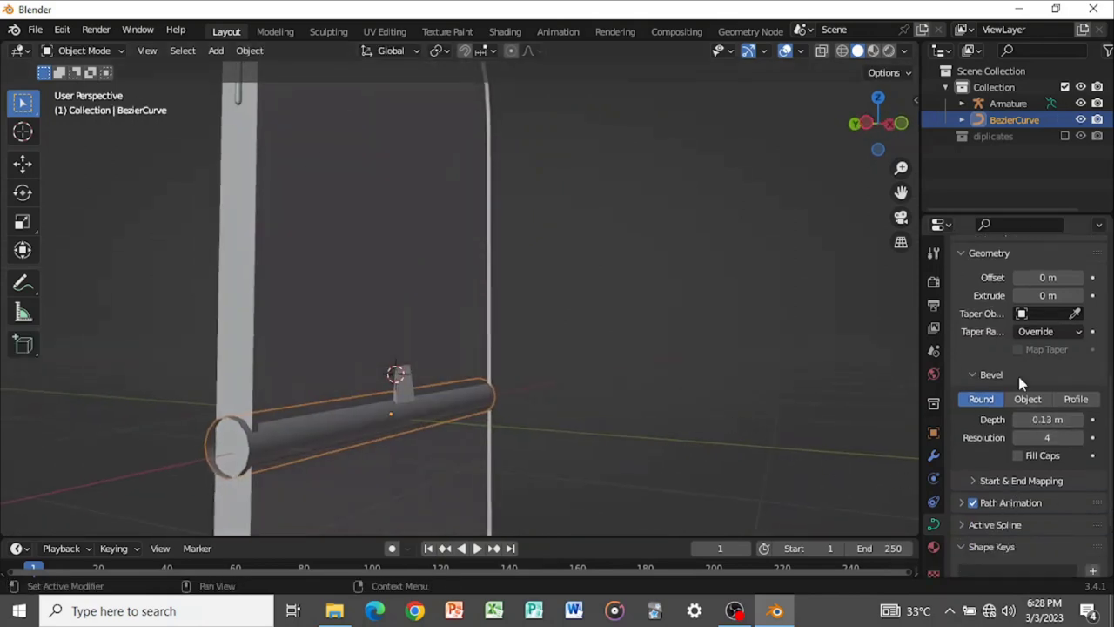
# Fill the hinge curve's end caps and set its bevel resolution to 8
pyautogui.click(1019, 455)
pyautogui.moveTo(878, 424); pyautogui.dragTo(473, 383, button='middle')
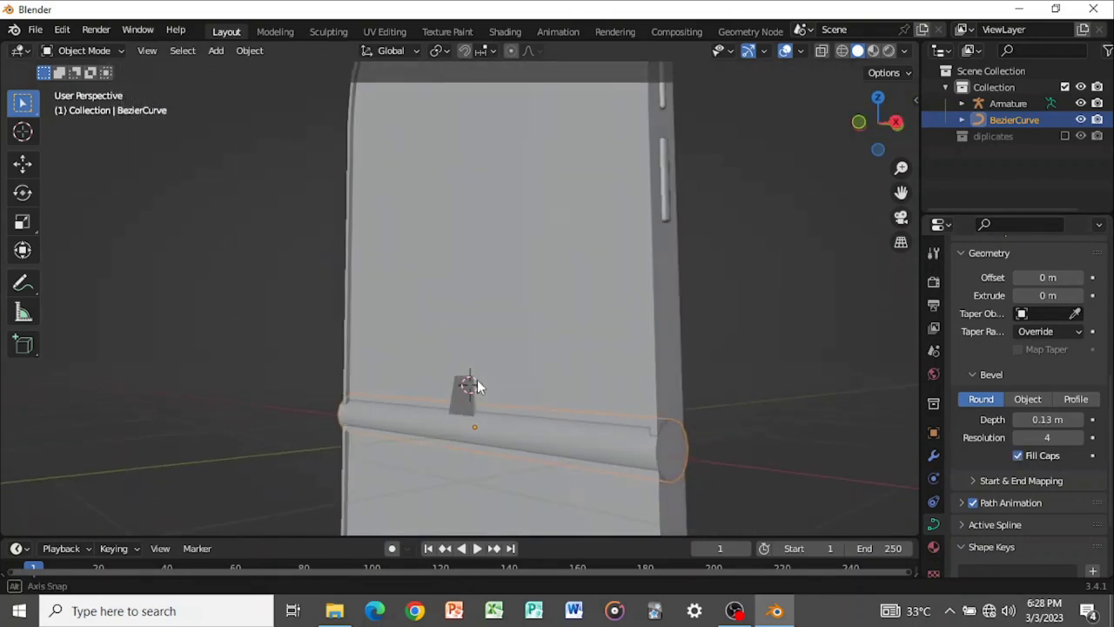
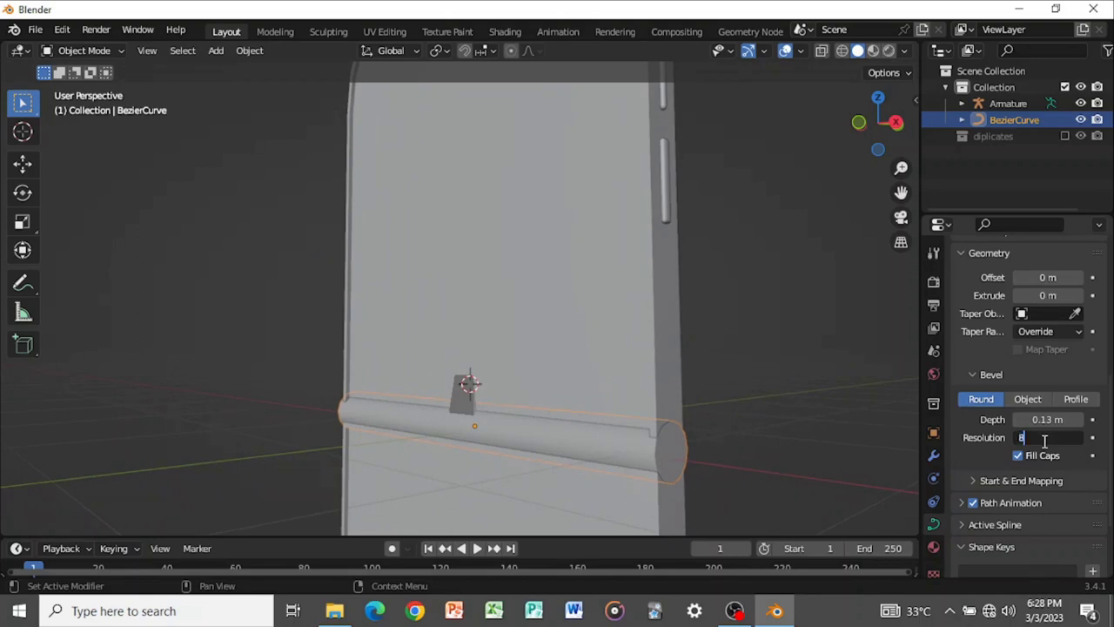
pyautogui.press('Return')
pyautogui.moveTo(763, 426); pyautogui.dragTo(777, 447, button='middle')
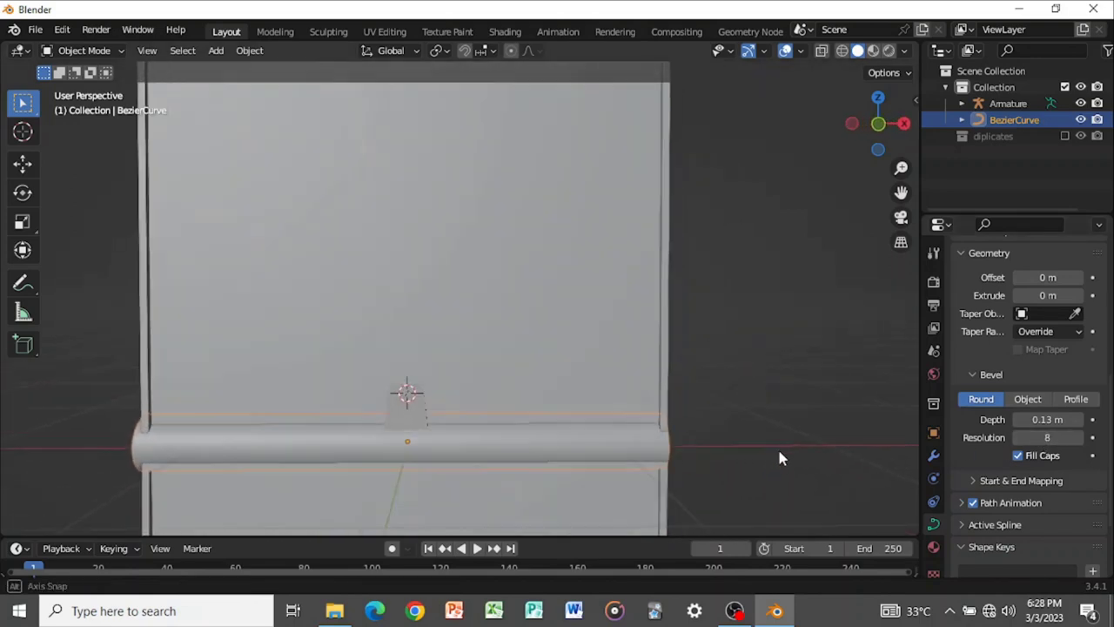
# In the front view, shift the hinge cylinder about 0.007 m along X to centre it across the phone's width
pyautogui.click(879, 123)
pyautogui.press('g')
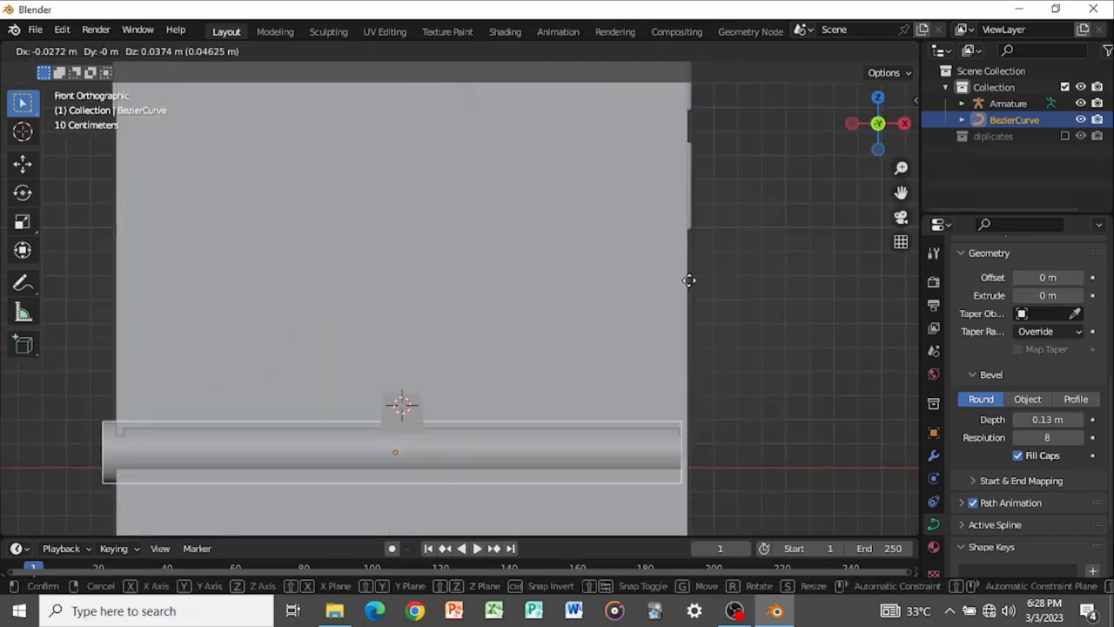
pyautogui.press('x')
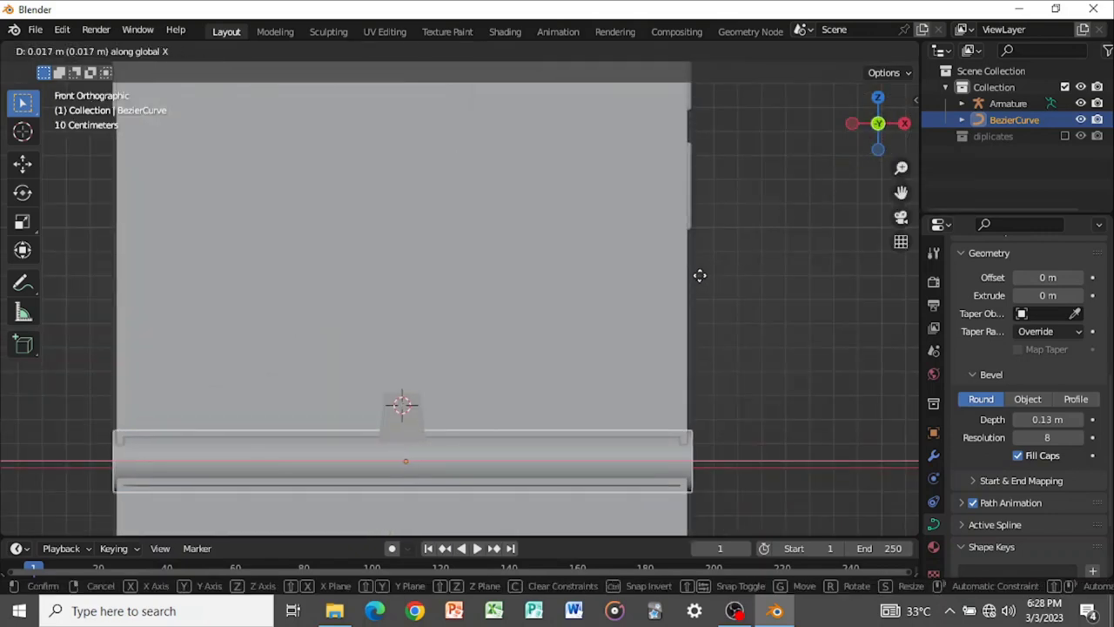
pyautogui.click(697, 275)
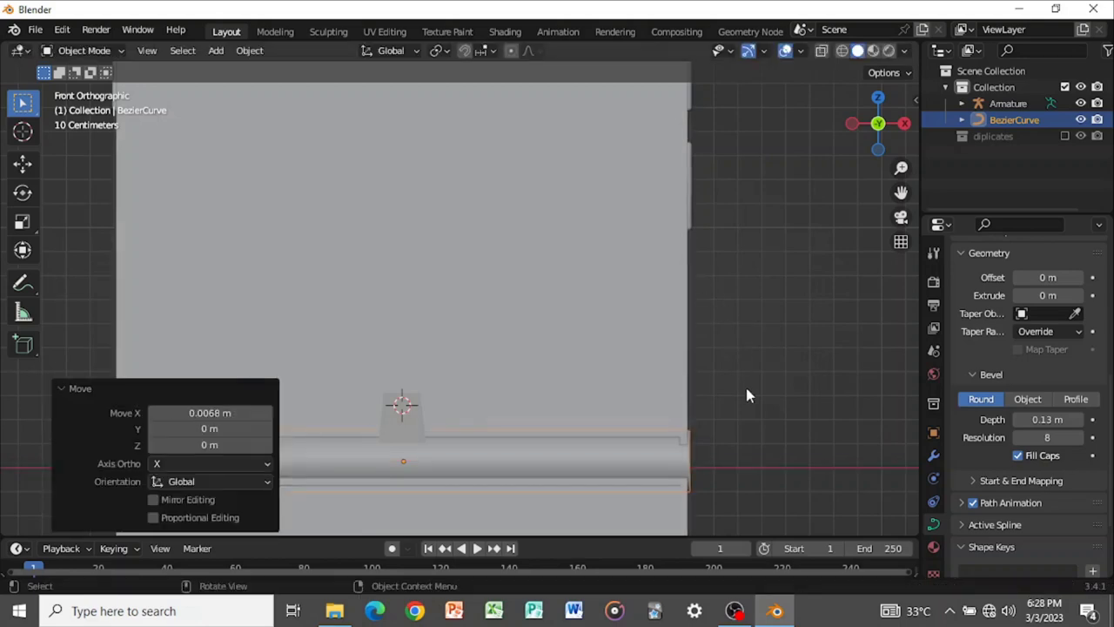
# Examine the hinge cylinder's round end against the phone's thickness in the left view and in perspective
pyautogui.moveTo(745, 384); pyautogui.dragTo(645, 396, button='middle')
pyautogui.click(854, 124)
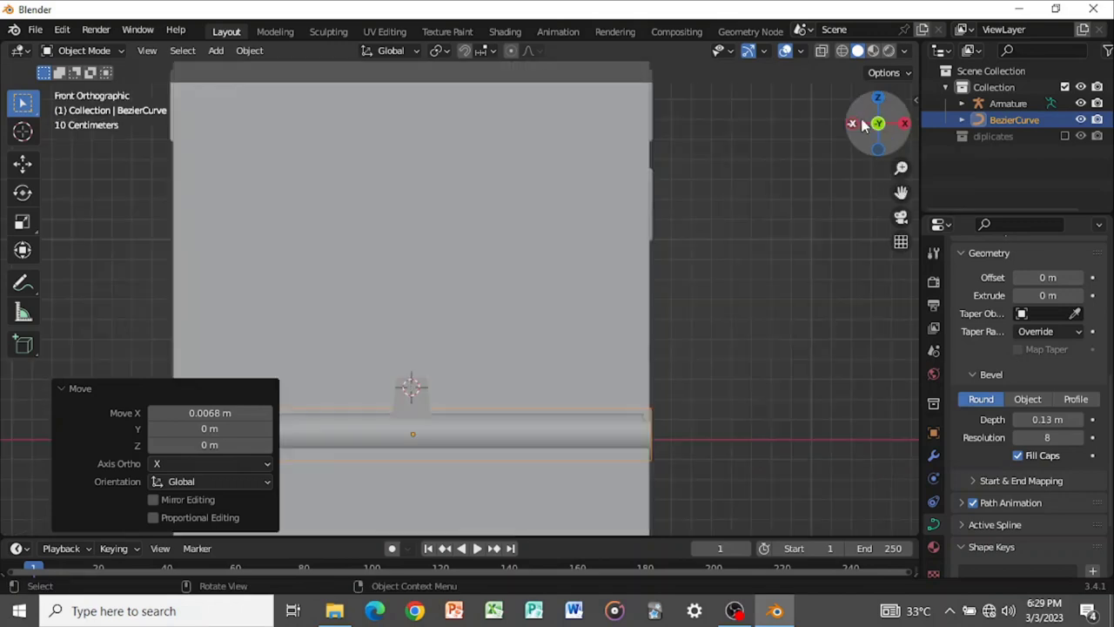
pyautogui.click(852, 126)
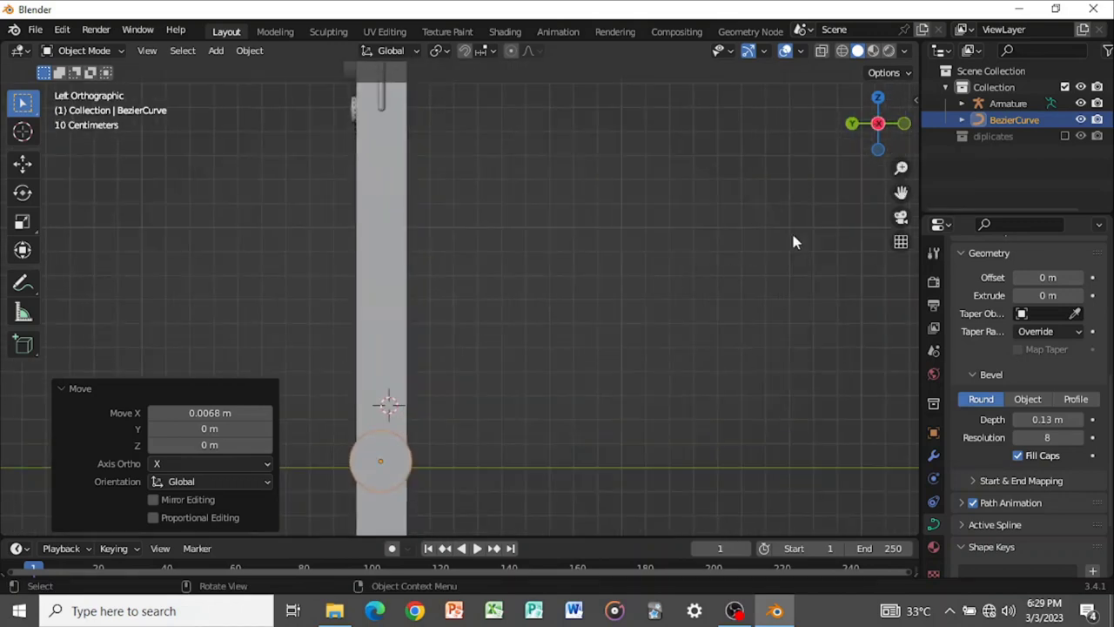
pyautogui.press('KP_Decimal')
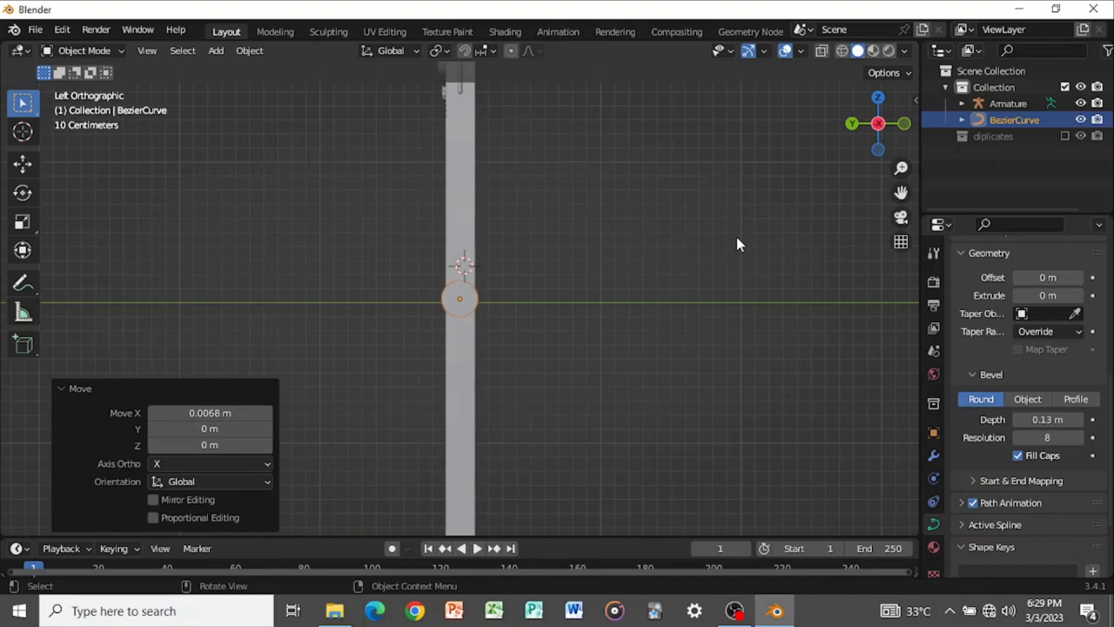
pyautogui.scroll(6, 718, 262)
pyautogui.scroll(1, 722, 259)
pyautogui.press('Tab')
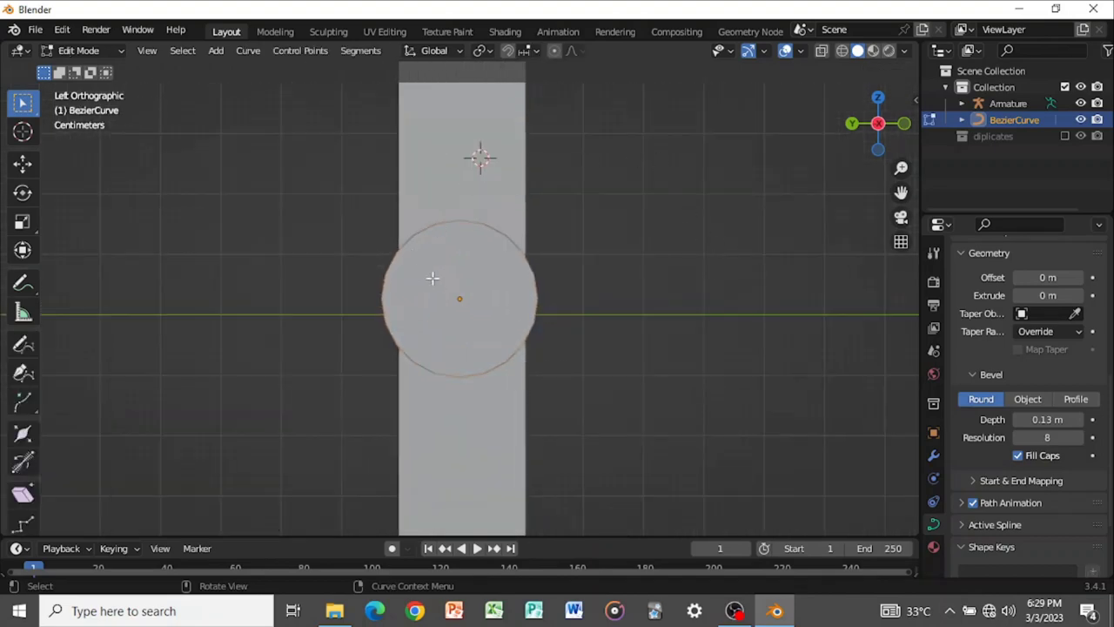
pyautogui.press('Tab')
pyautogui.press('Tab')
pyautogui.press('Tab')
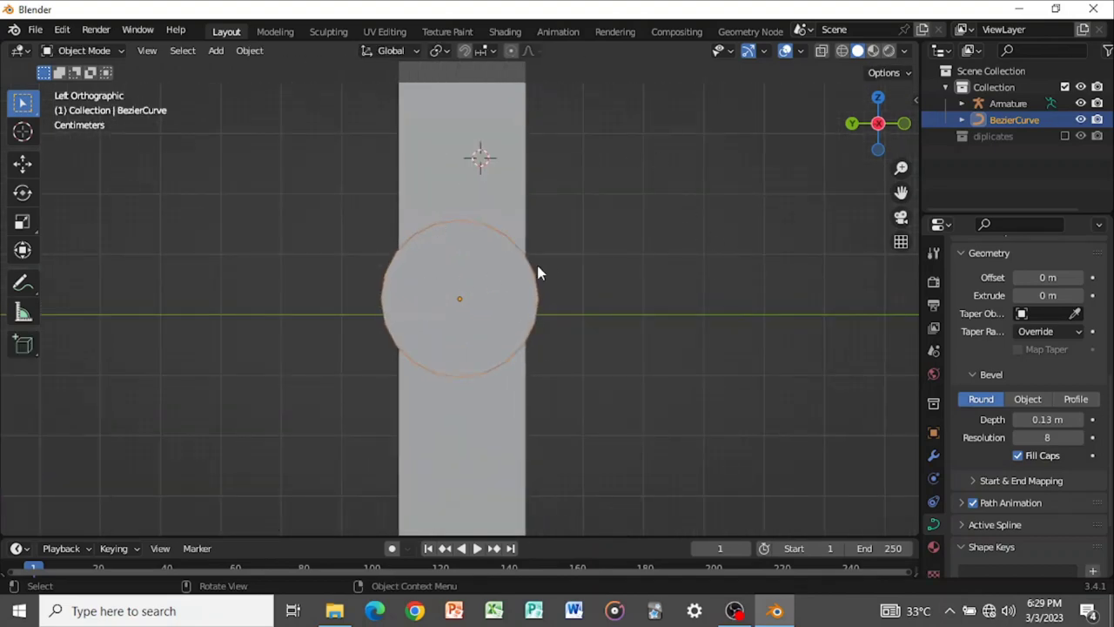
pyautogui.moveTo(557, 250); pyautogui.dragTo(587, 241, button='middle')
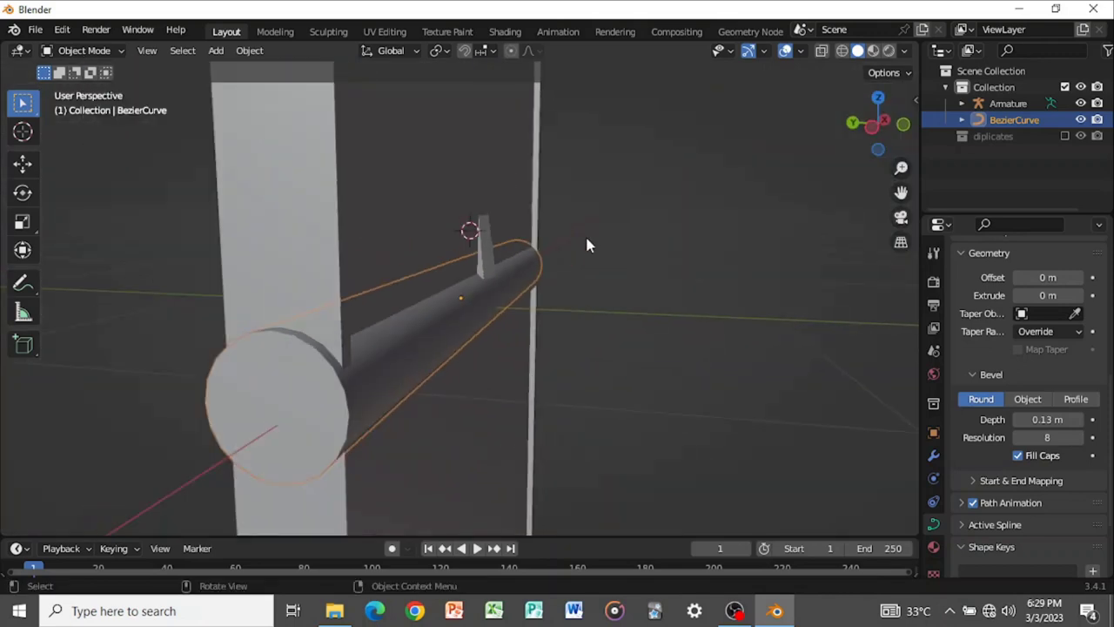
# Duplicate the hinge curve in place and move the copy to the "diplicates" collection
pyautogui.hotkey('shift', 'd')
pyautogui.rightClick(586, 236)
pyautogui.press('m')
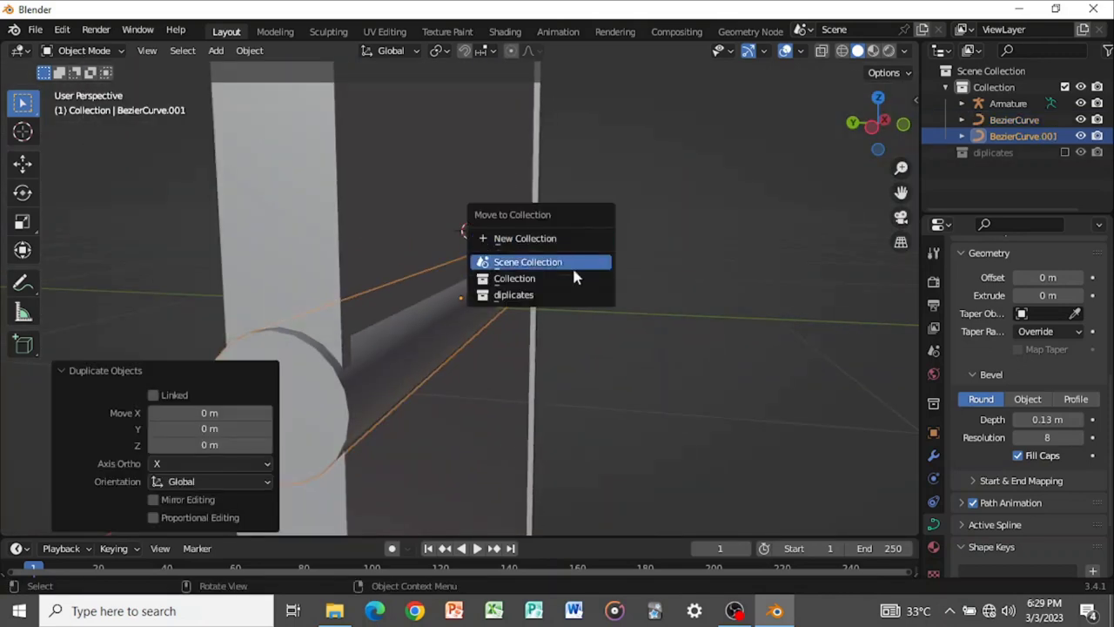
pyautogui.click(567, 296)
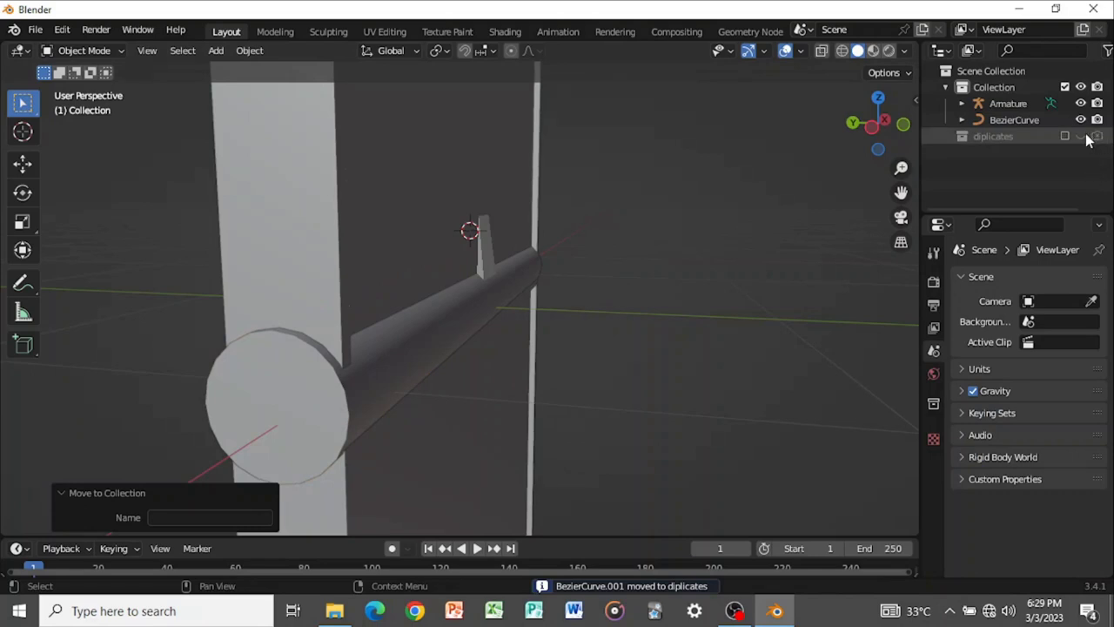
pyautogui.moveTo(848, 213); pyautogui.dragTo(662, 252, button='middle')
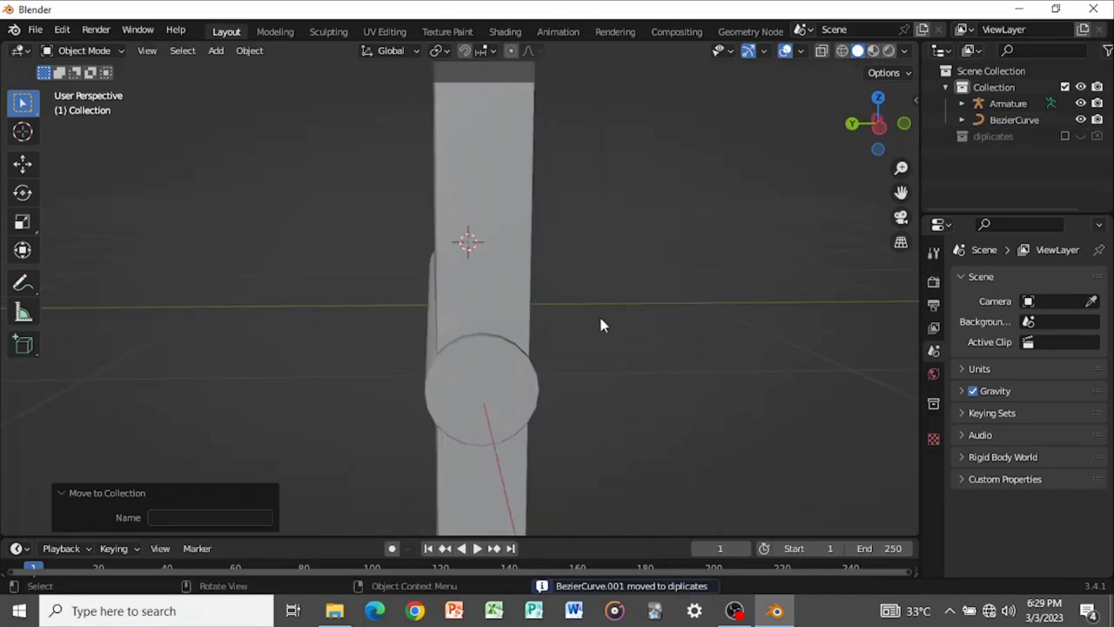
pyautogui.click(529, 370)
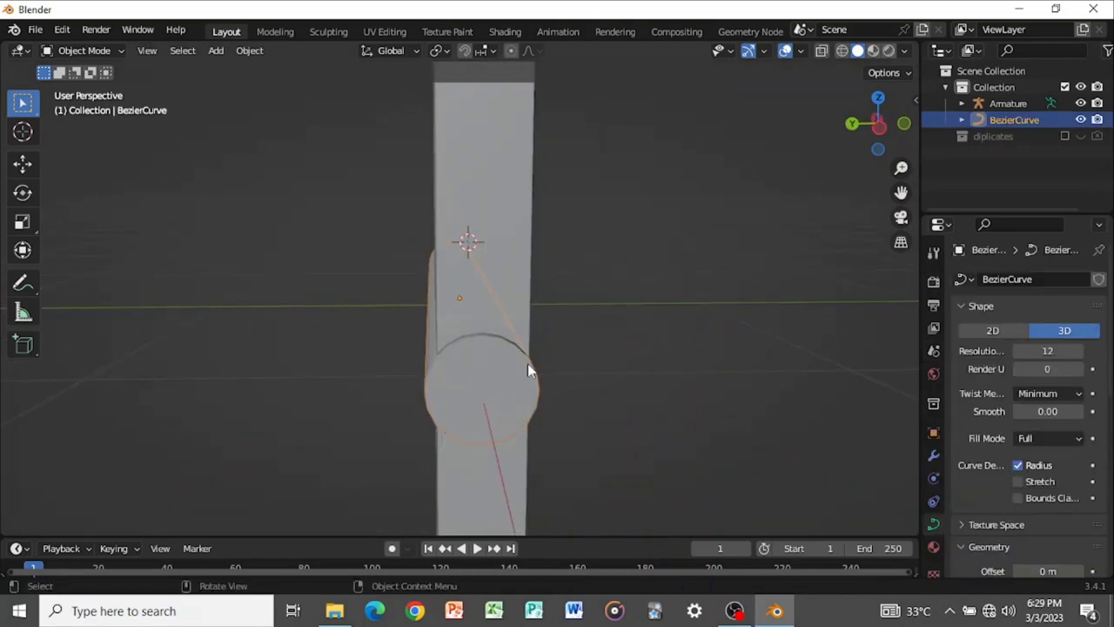
pyautogui.press('m')
pyautogui.click(777, 209)
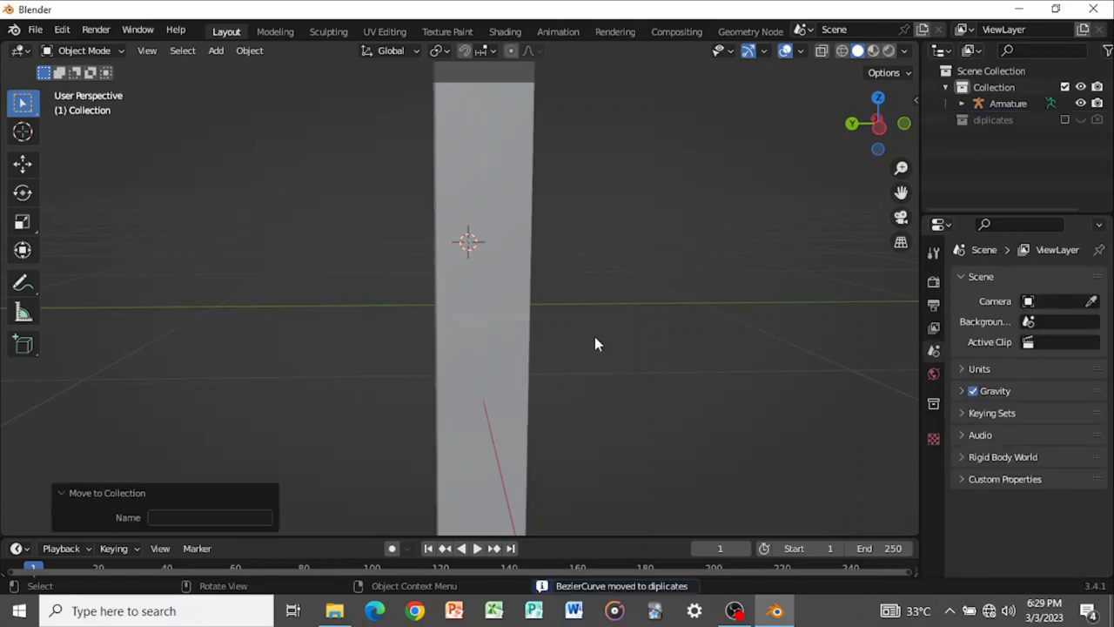
pyautogui.hotkey('ctrl', 'z')
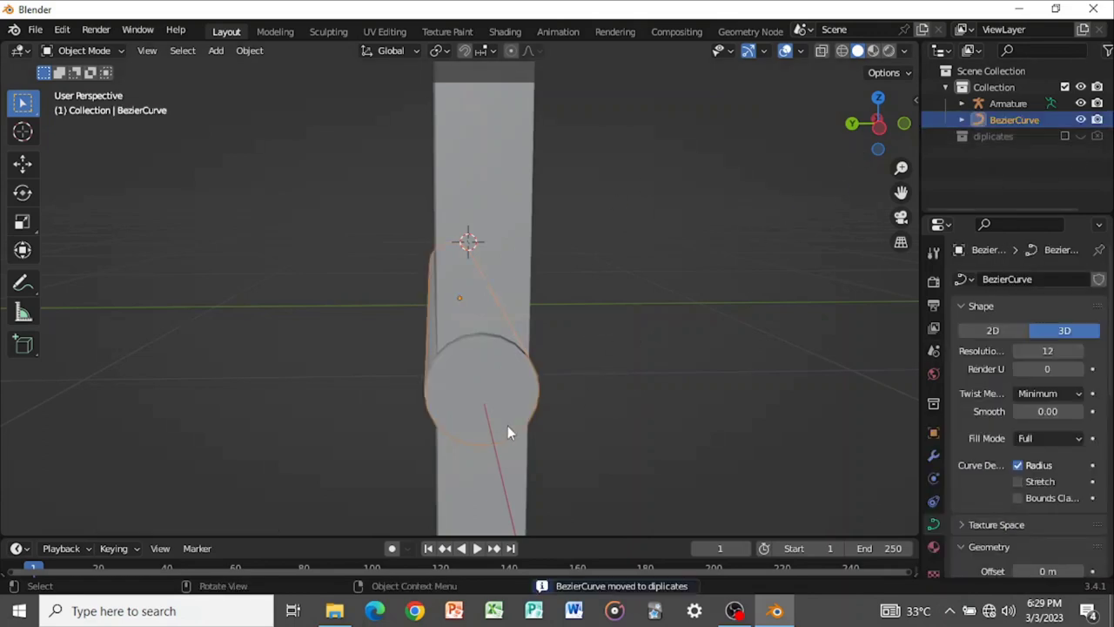
# Convert the remaining hinge curve to a mesh
pyautogui.moveTo(507, 425); pyautogui.dragTo(549, 411, button='middle')
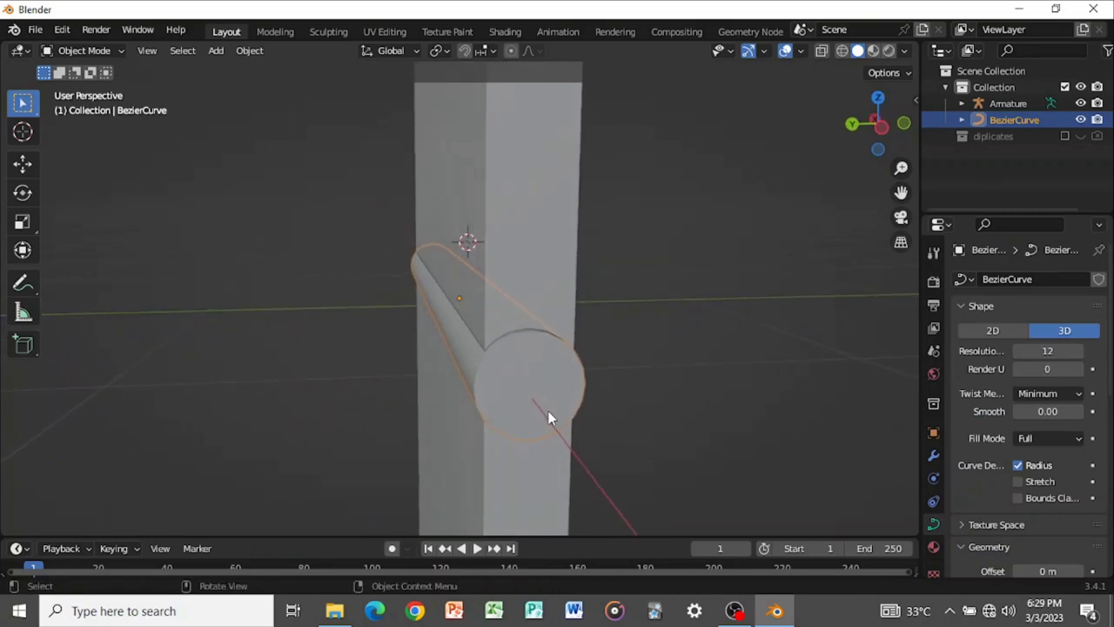
pyautogui.press('Tab')
pyautogui.press('Tab')
pyautogui.rightClick(681, 319)
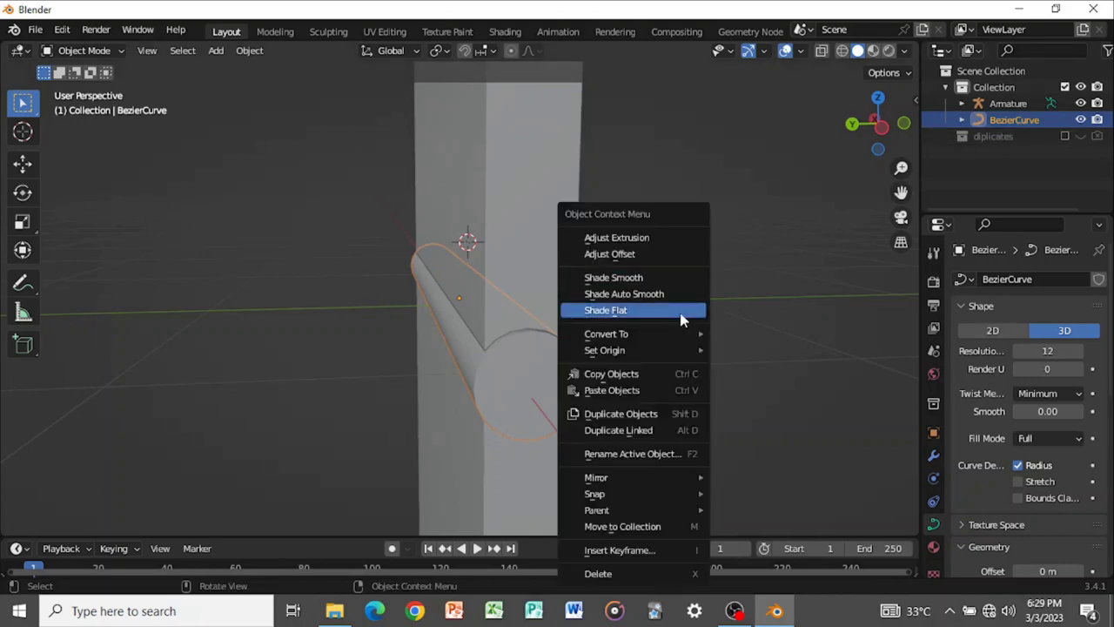
pyautogui.moveTo(675, 355)
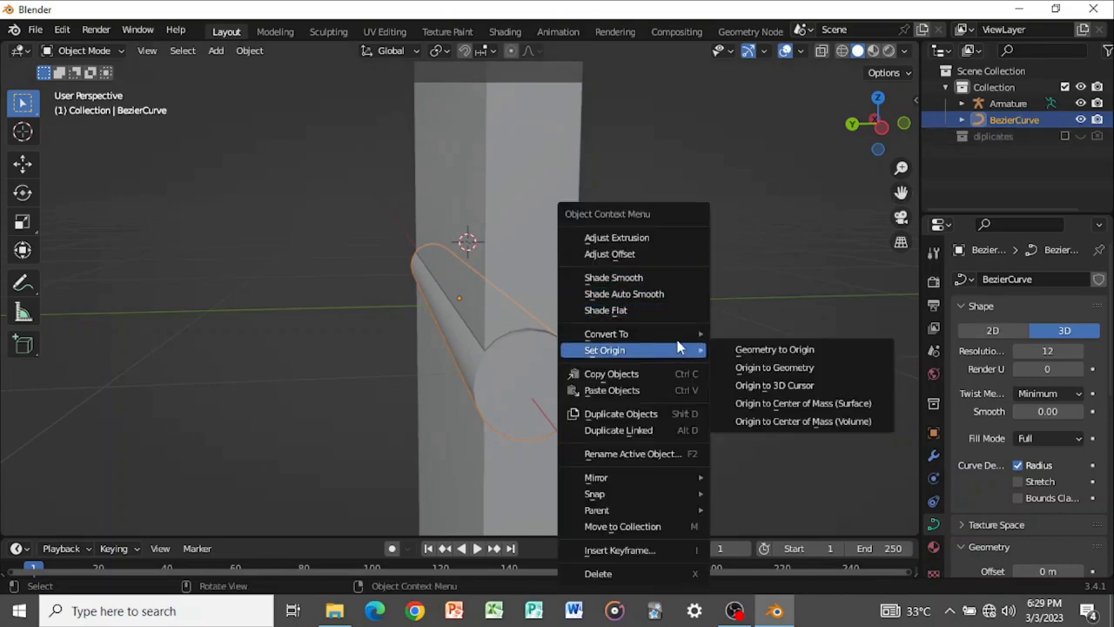
pyautogui.moveTo(683, 336)
pyautogui.click(734, 351)
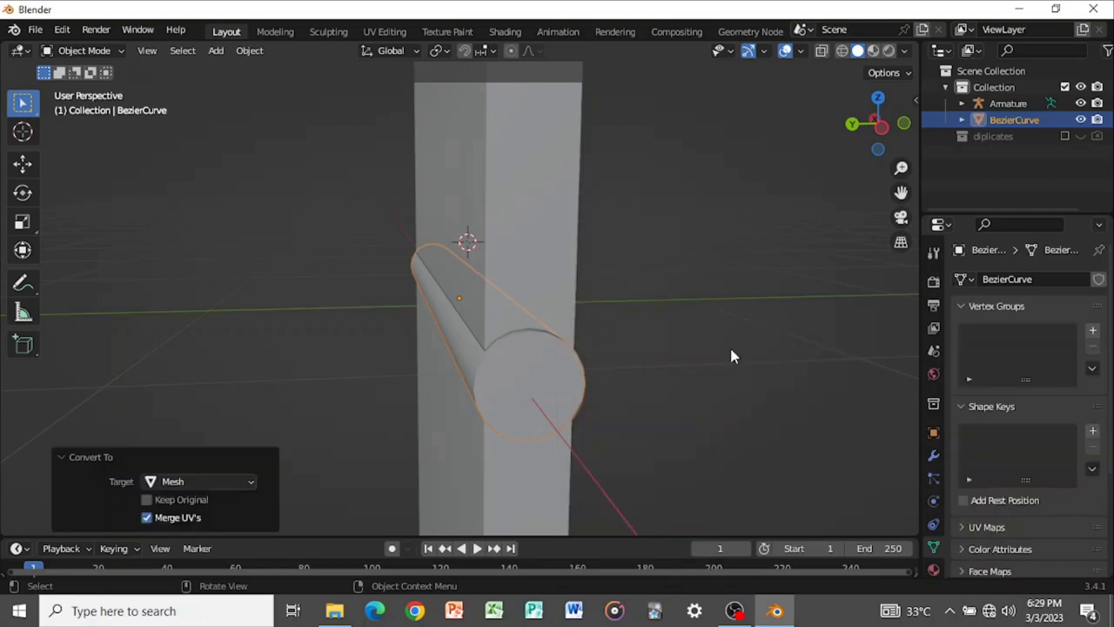
# In the left X-ray view, select the hinge mesh's vertices on the +Y half and shift them about 0.061 m along Y in total
pyautogui.press('Tab')
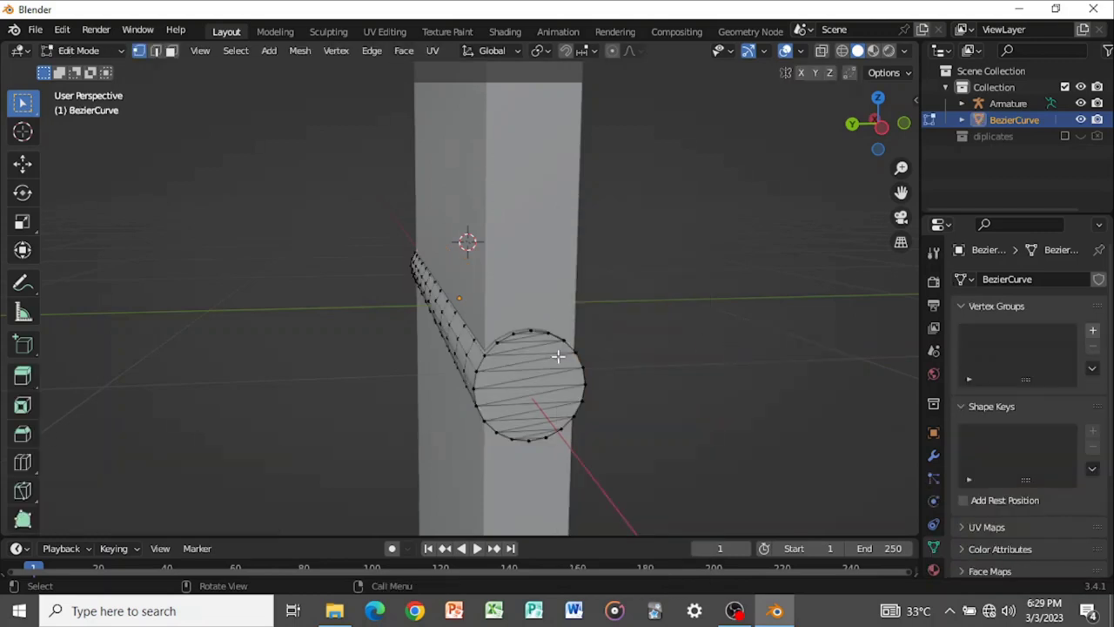
pyautogui.click(881, 130)
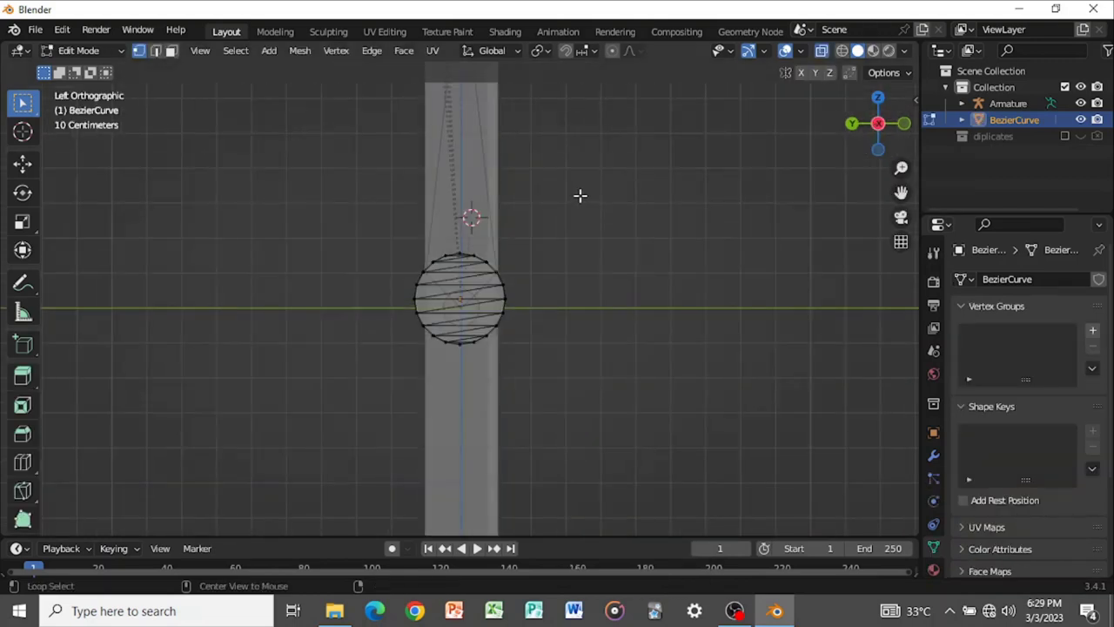
pyautogui.moveTo(384, 215); pyautogui.dragTo(458, 369)
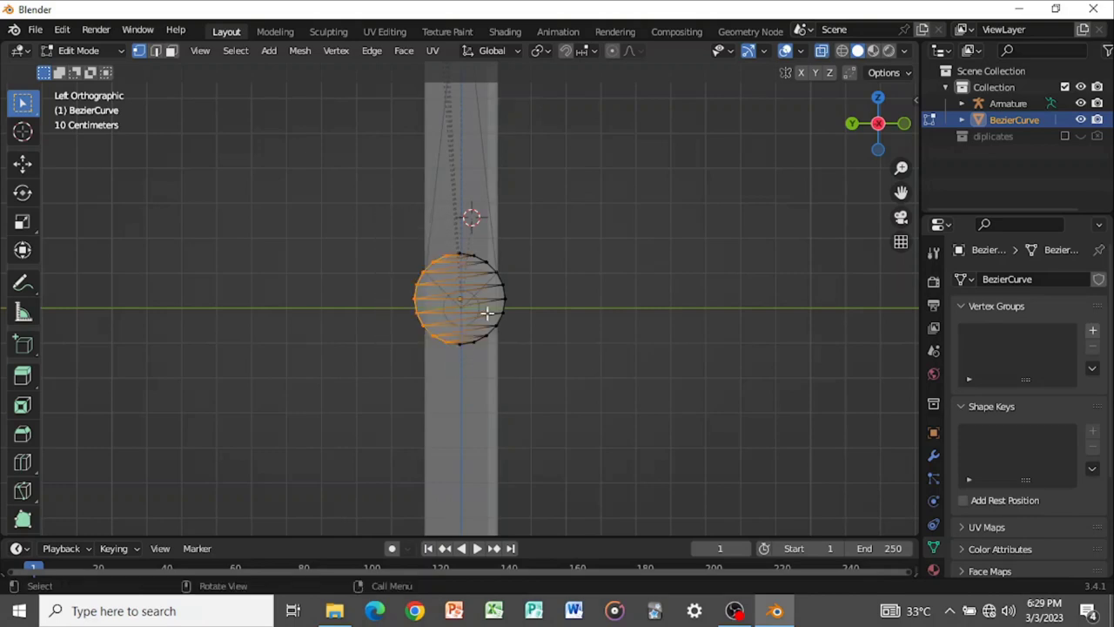
pyautogui.press('g')
pyautogui.press('y')
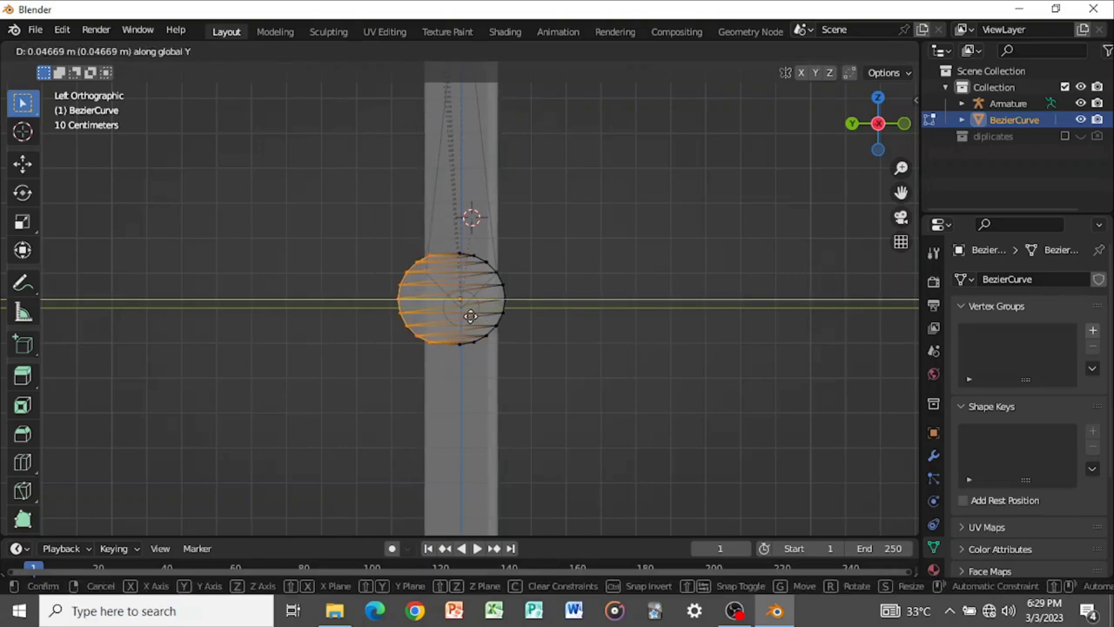
pyautogui.click(470, 315)
pyautogui.press('g')
pyautogui.press('y')
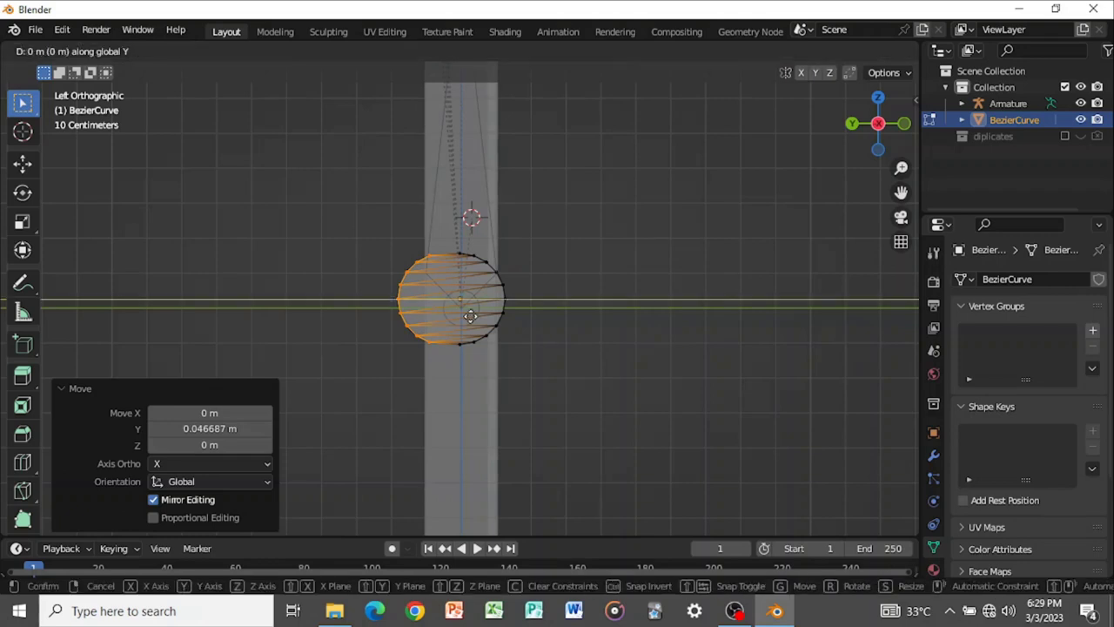
pyautogui.click(451, 297)
# Flatten the selected hinge vertices by scaling them to 0 along Y, and move the flat face back along Y toward the phone's surface
pyautogui.press('s')
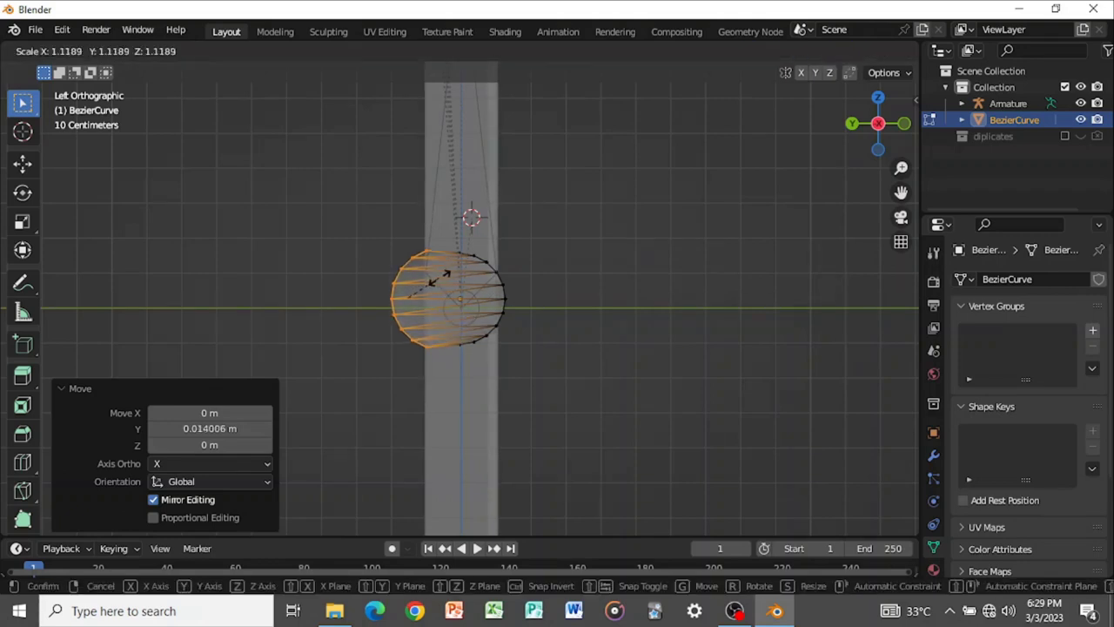
pyautogui.press('y')
pyautogui.write('0')
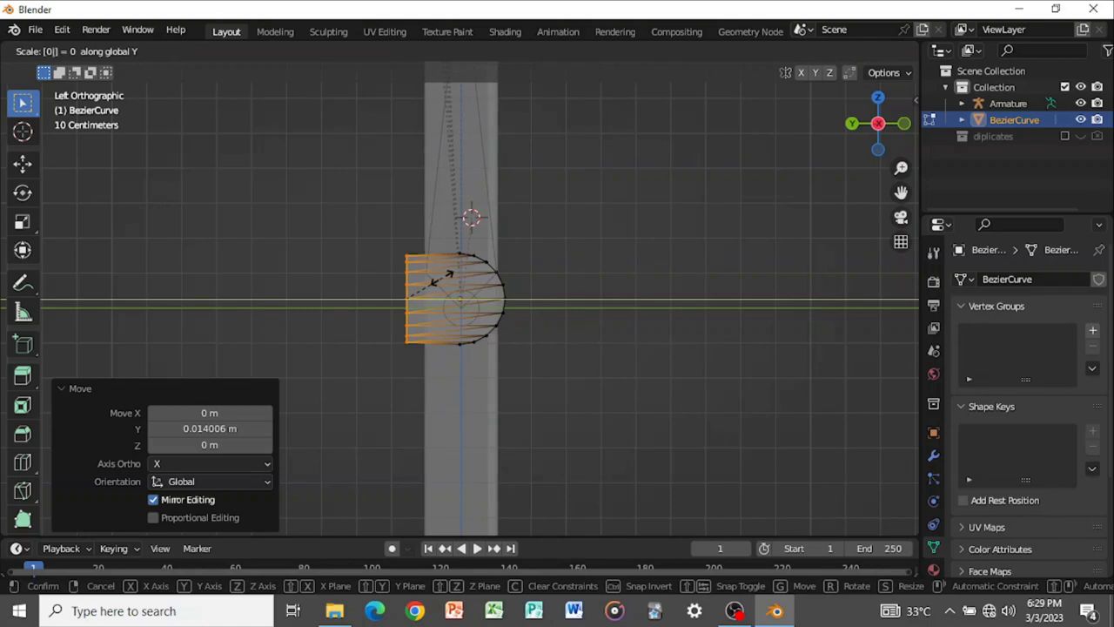
pyautogui.press('Return')
pyautogui.press('g')
pyautogui.press('y')
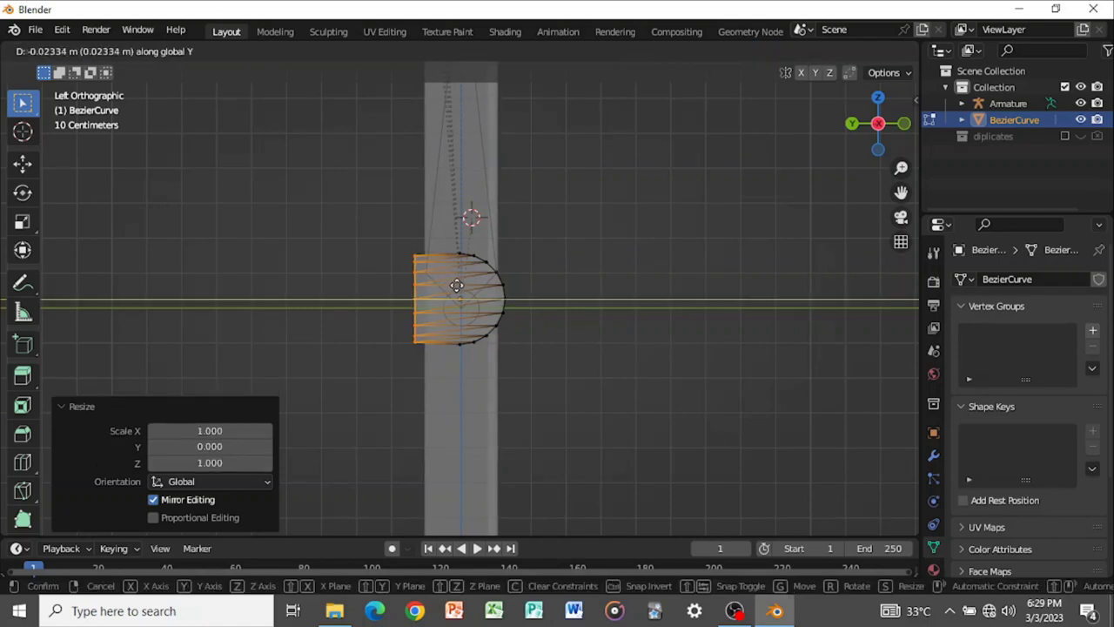
pyautogui.click(459, 287)
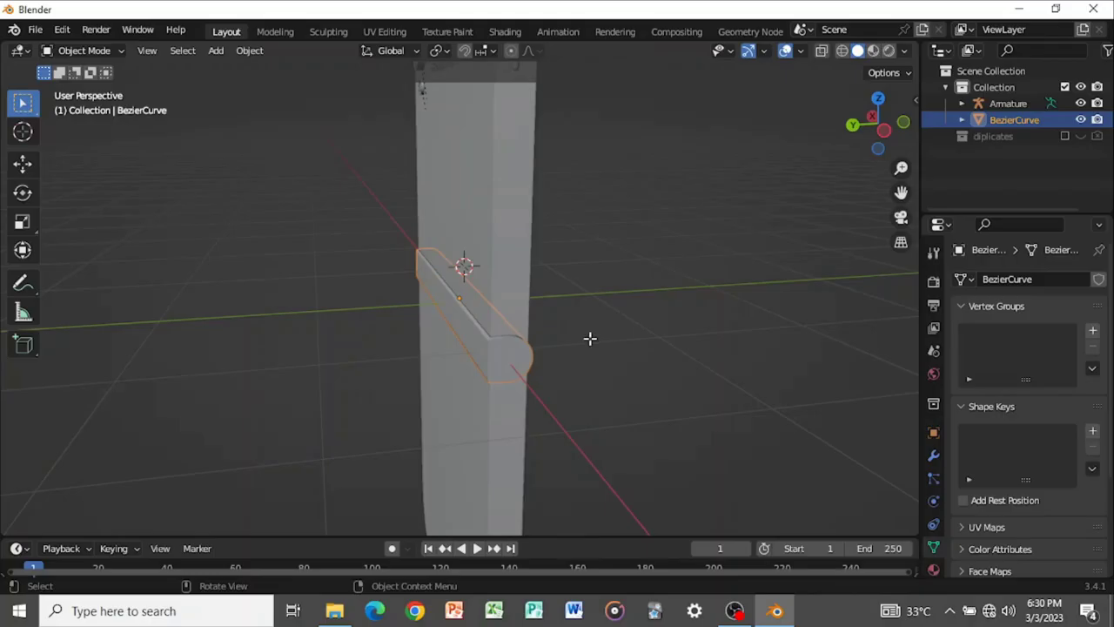
# Enlarge the timeline area and apply Shade Smooth to the reshaped hinge
pyautogui.press('Tab')
pyautogui.press('Tab')
pyautogui.moveTo(589, 336); pyautogui.dragTo(579, 403, button='middle')
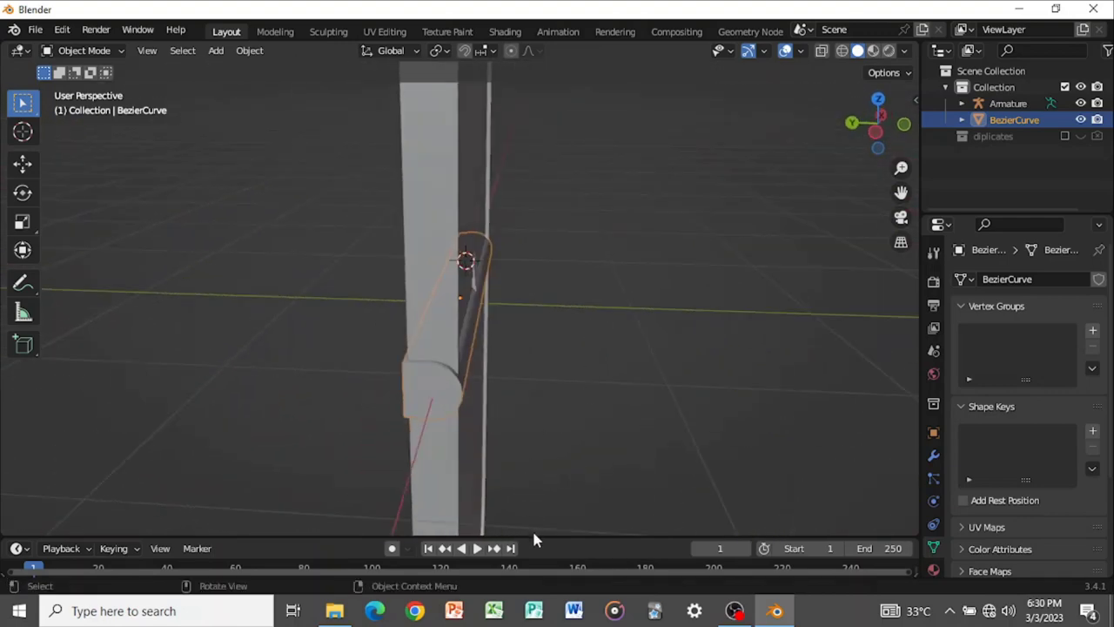
pyautogui.moveTo(529, 531); pyautogui.dragTo(529, 492)
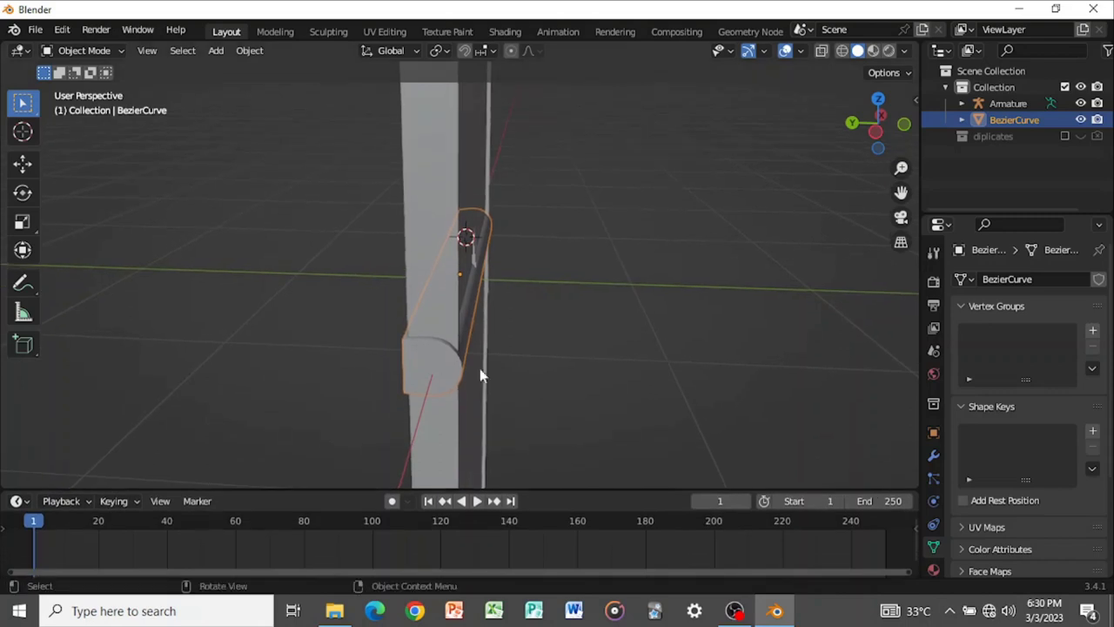
pyautogui.rightClick(461, 350)
pyautogui.click(423, 278)
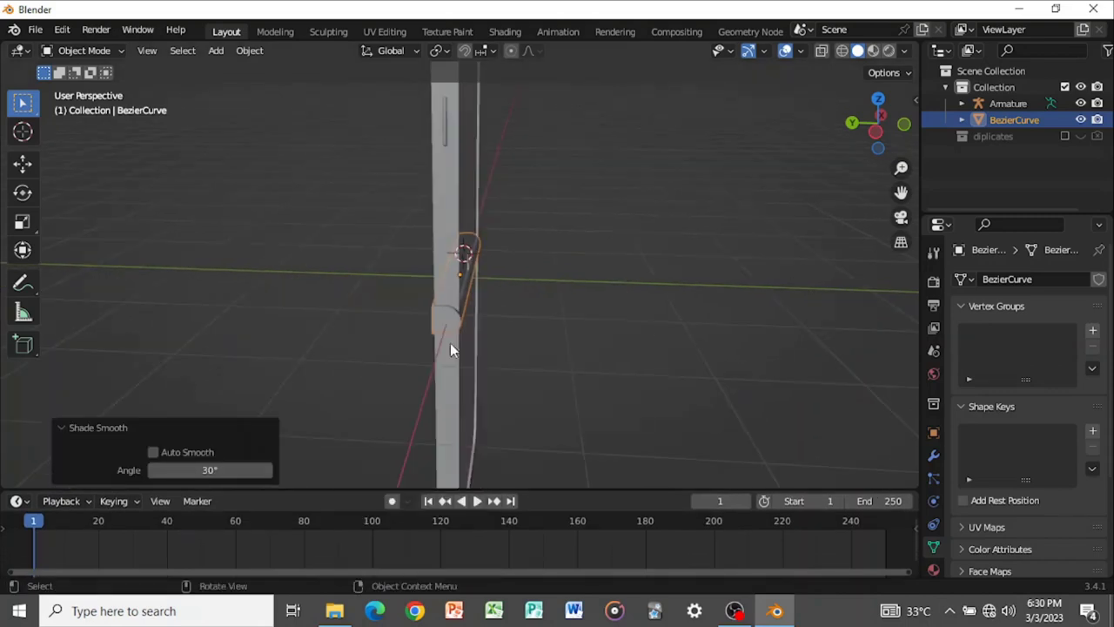
pyautogui.click(1012, 103)
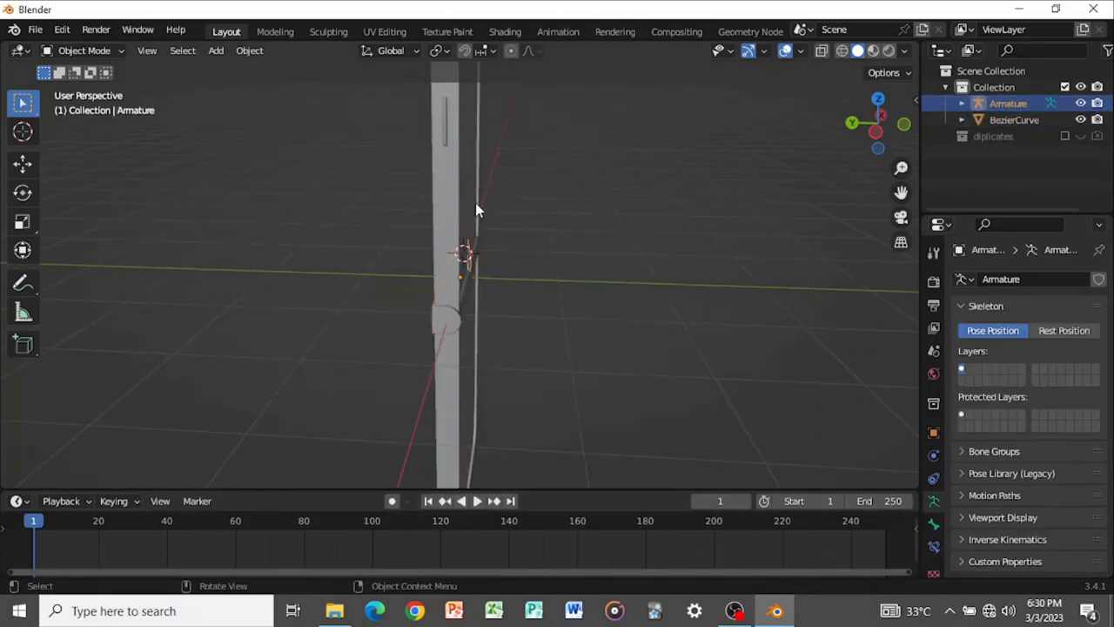
pyautogui.click(90, 50)
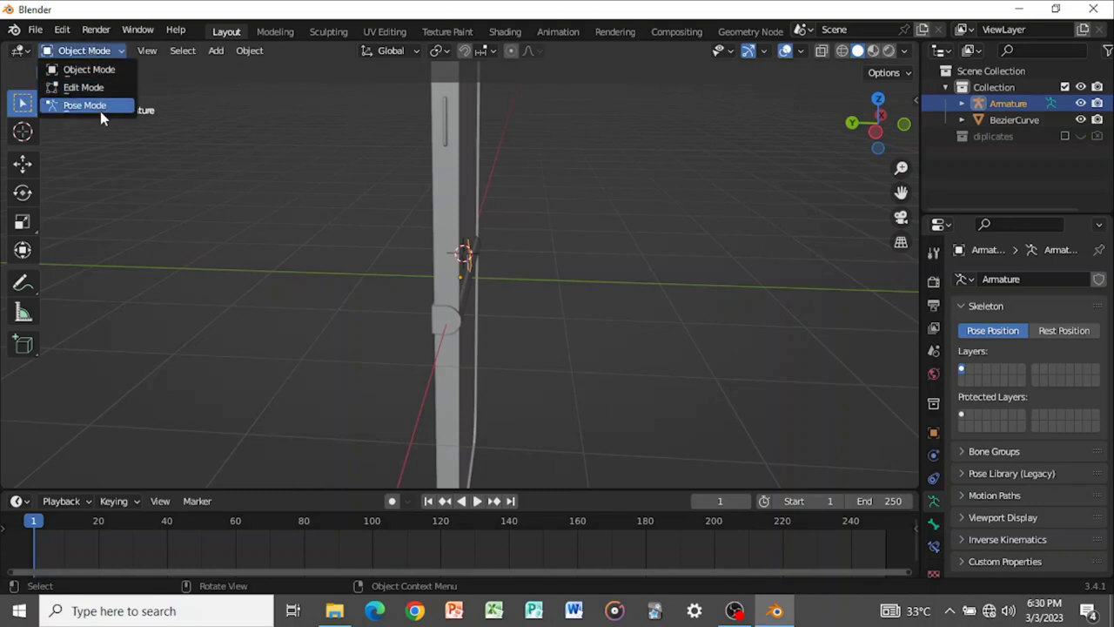
pyautogui.click(101, 109)
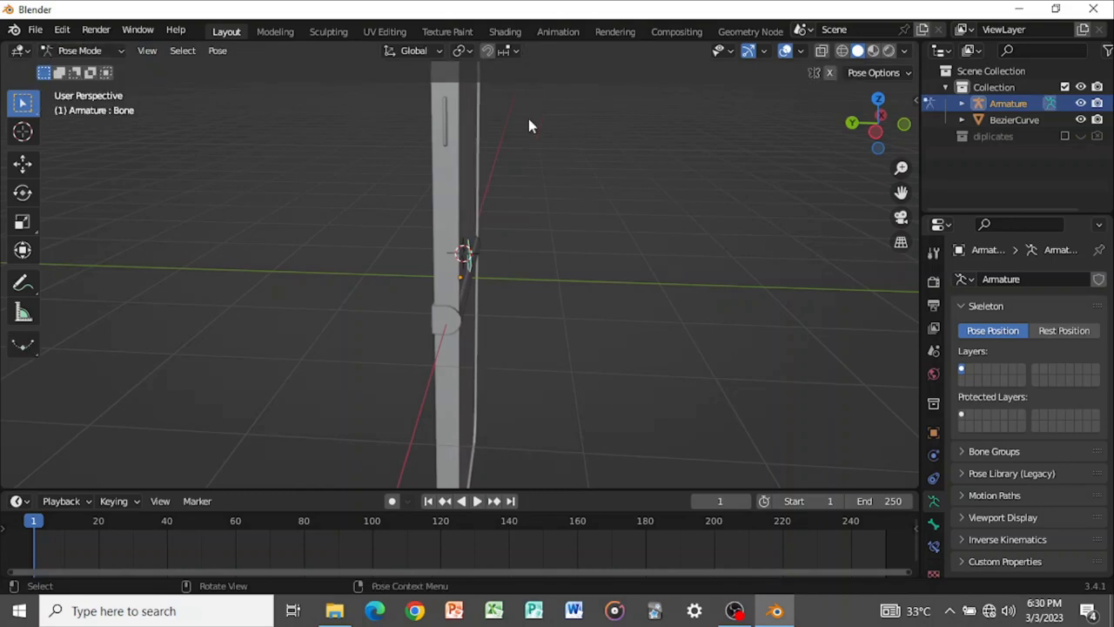
pyautogui.click(81, 53)
pyautogui.click(87, 68)
# Parent the hinge mesh to the armature with automatic weights
pyautogui.scroll(2, 451, 331)
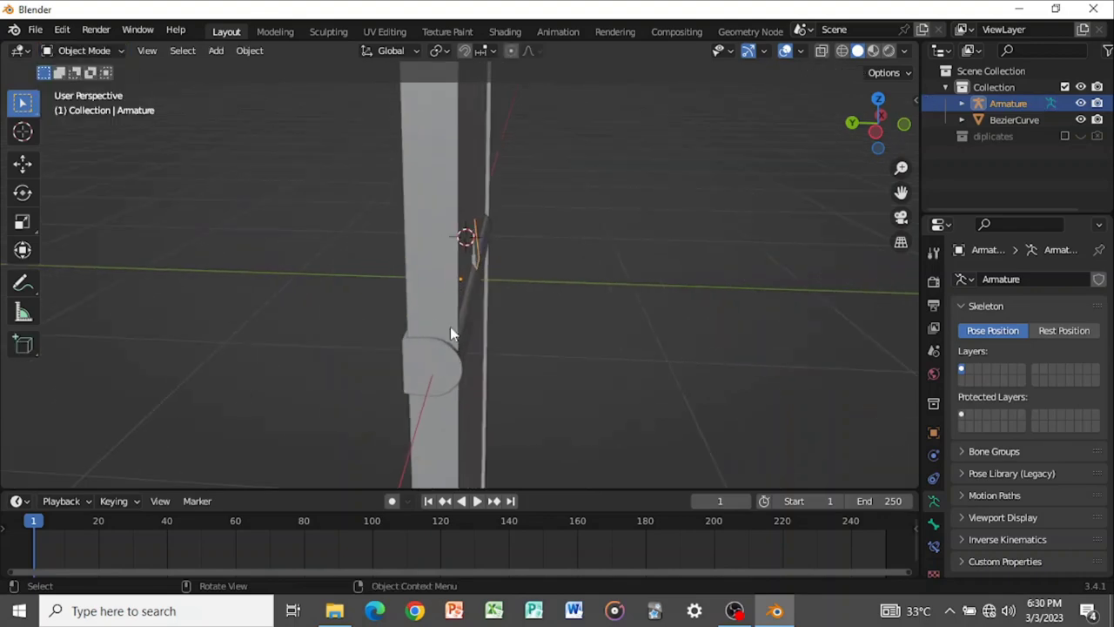
pyautogui.click(440, 370)
pyautogui.moveTo(546, 323); pyautogui.dragTo(485, 266, button='middle')
pyautogui.click(485, 253)
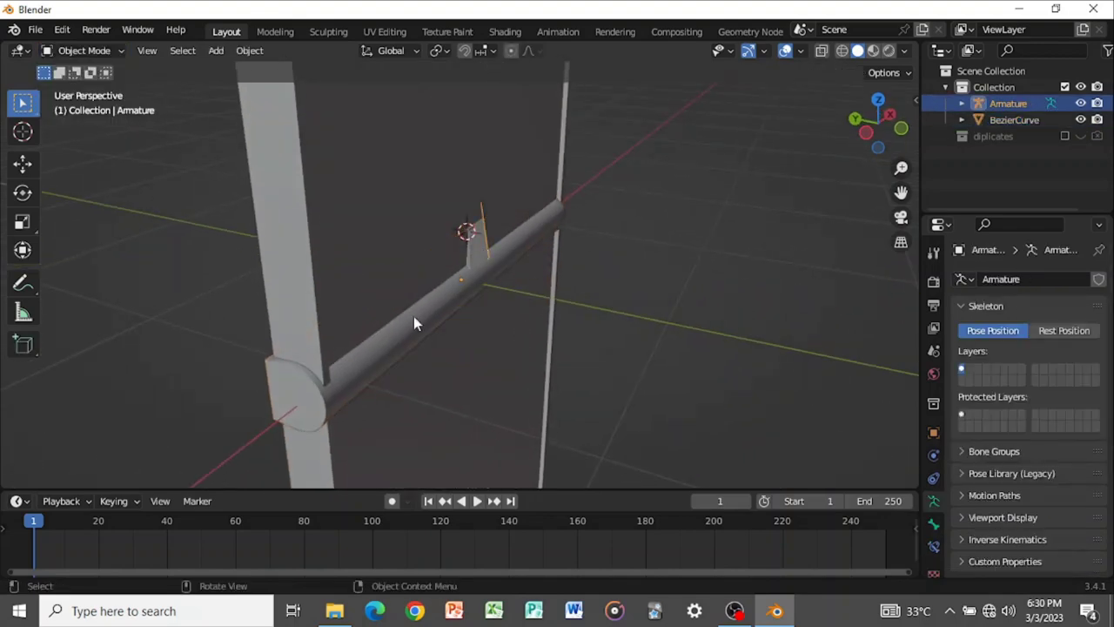
pyautogui.click(404, 342)
pyautogui.keyDown('shift'); pyautogui.click(481, 251); pyautogui.keyUp('shift')
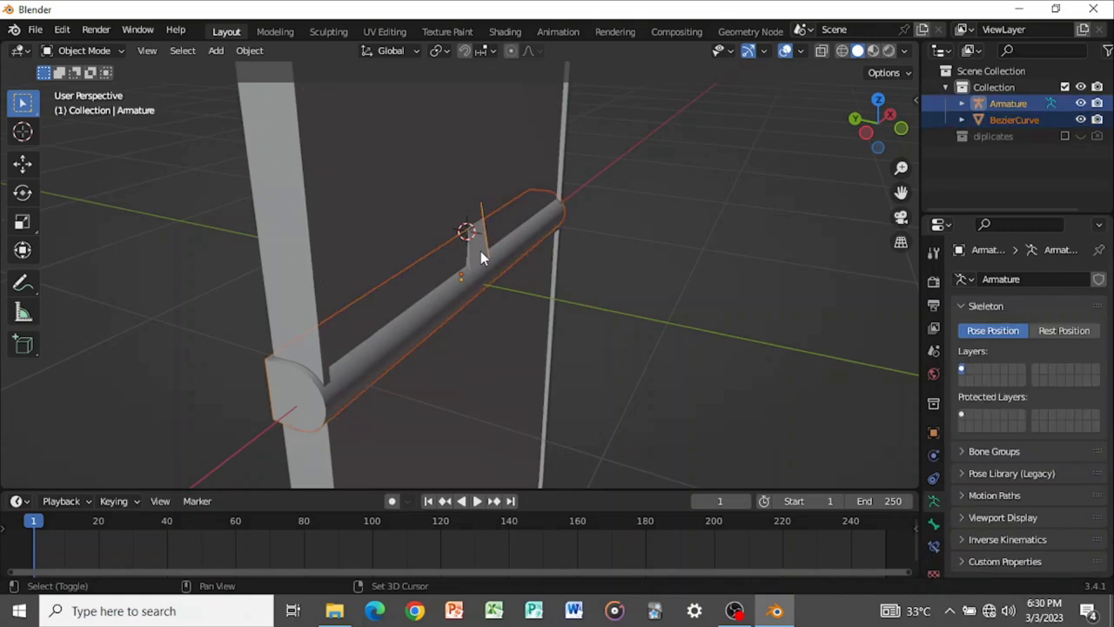
pyautogui.hotkey('ctrl', 'p')
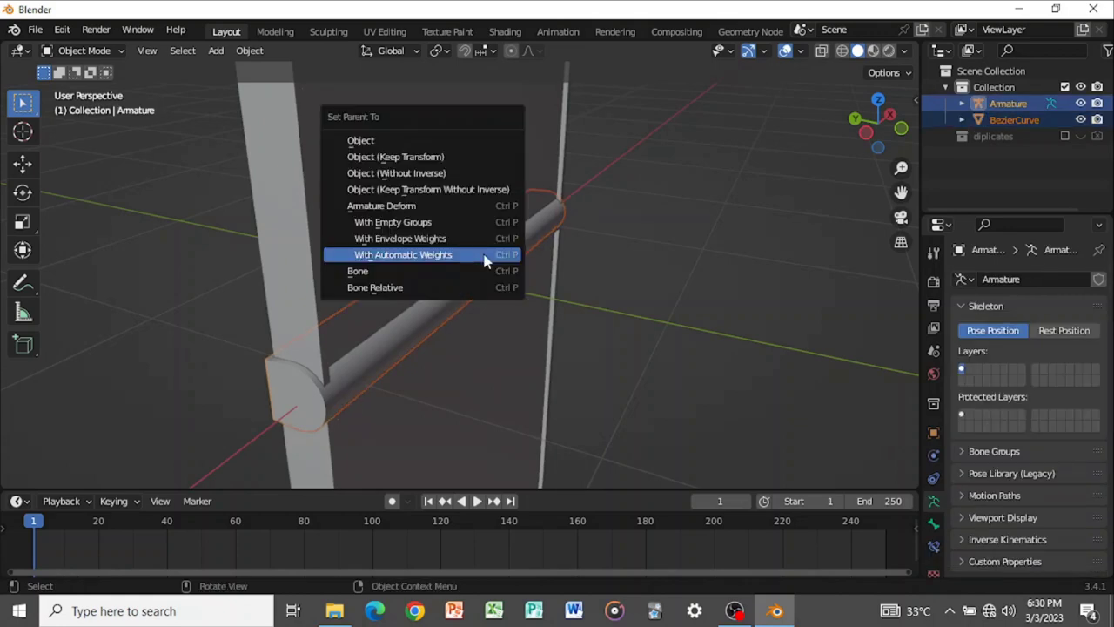
pyautogui.click(485, 256)
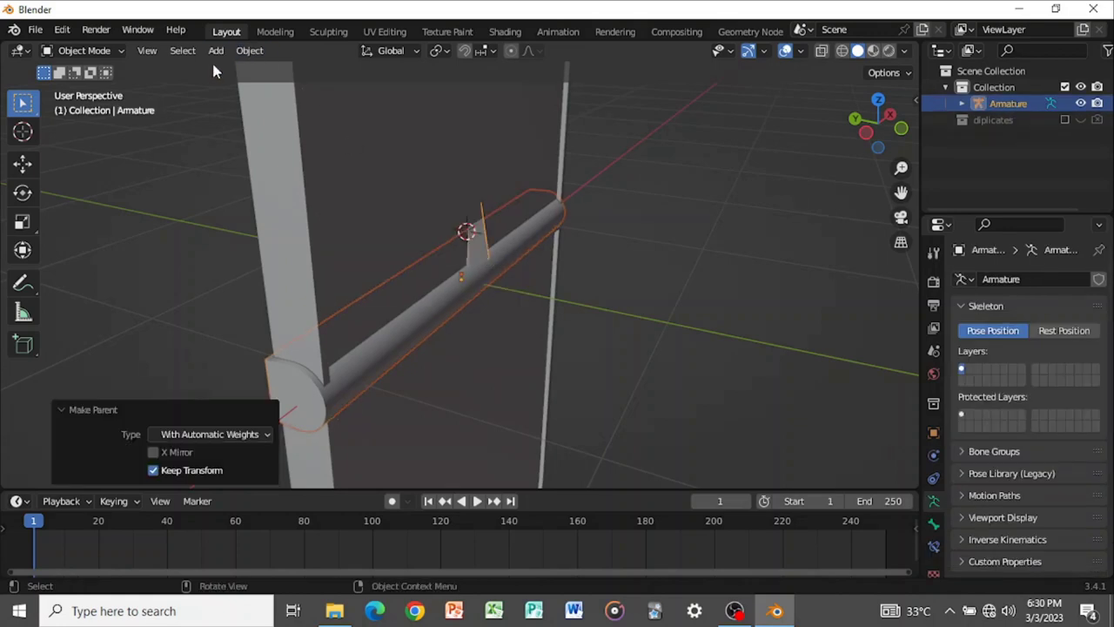
# Put the armature in Pose Mode and try rotating the bone in the left view to test the fold
pyautogui.click(87, 50)
pyautogui.click(92, 106)
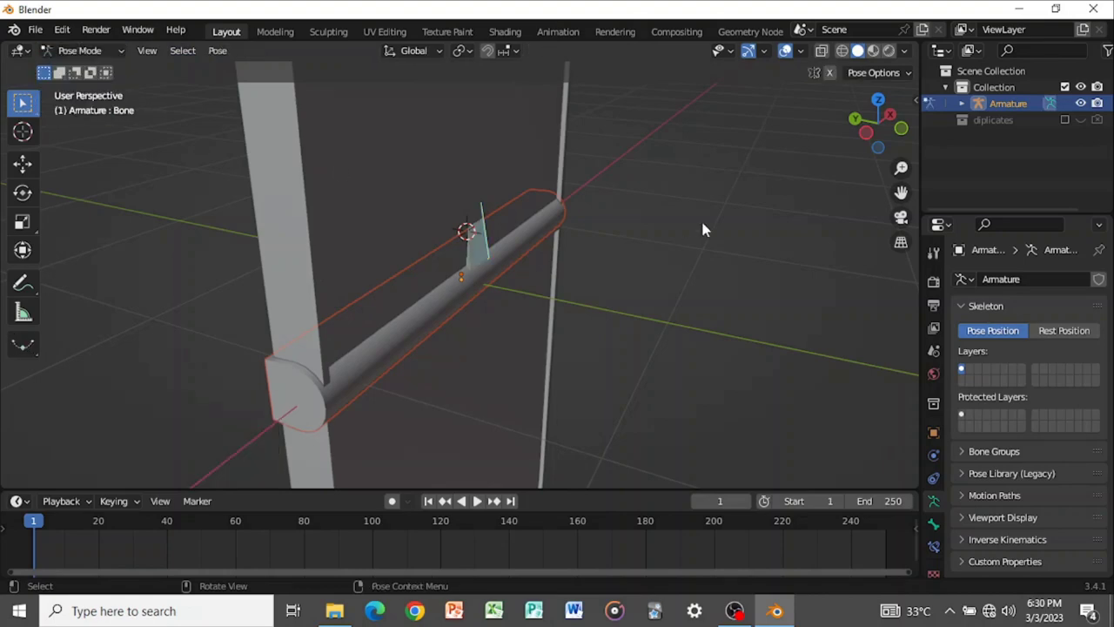
pyautogui.click(870, 132)
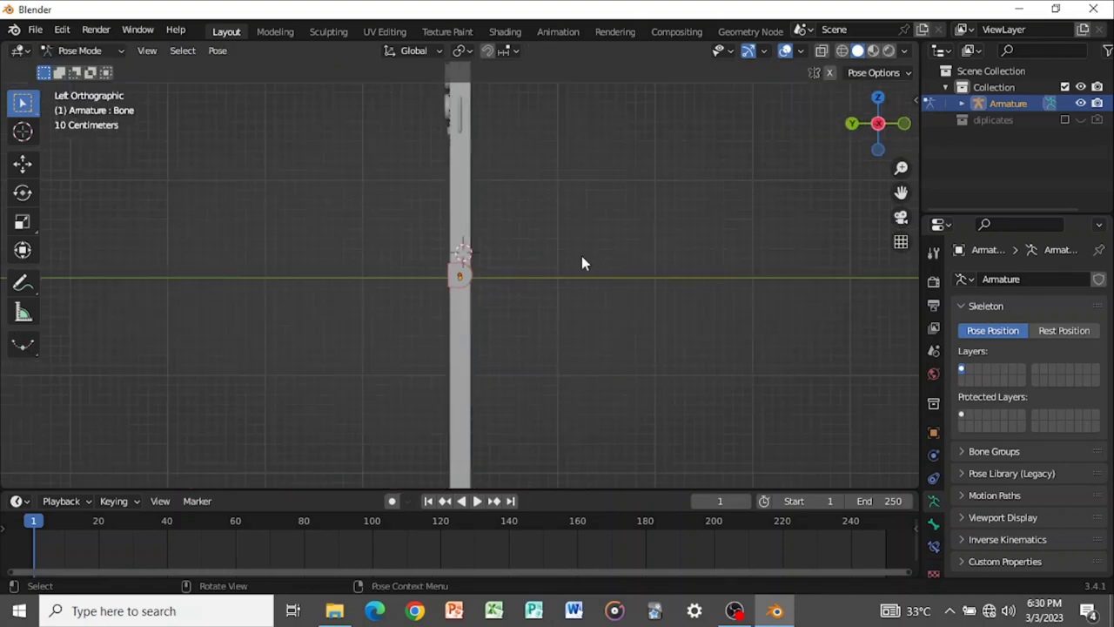
pyautogui.press('r')
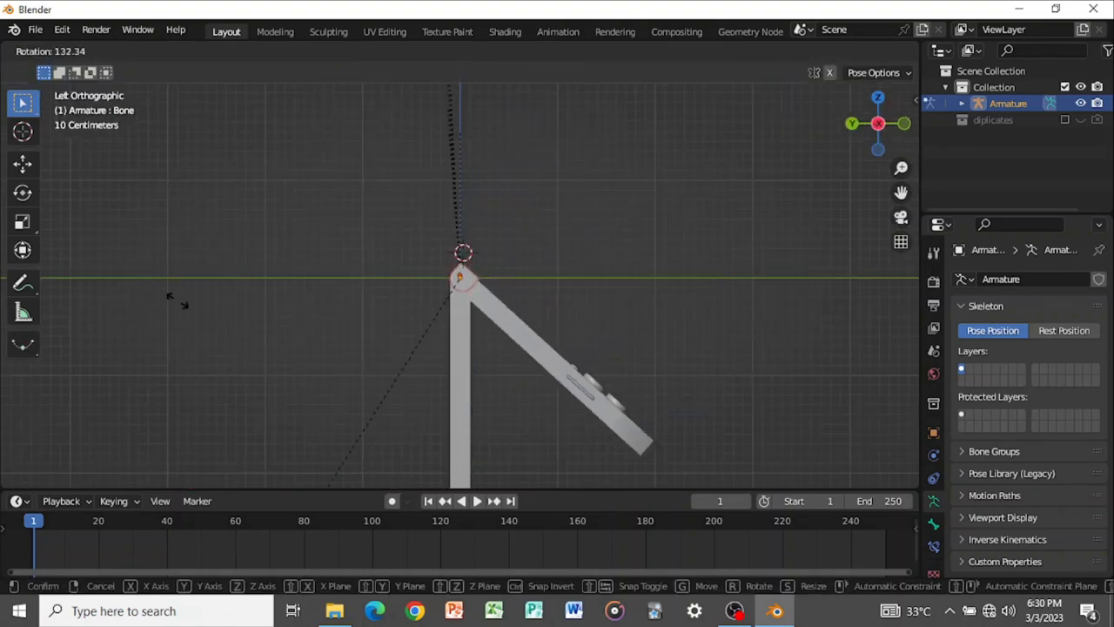
pyautogui.press('Escape')
# Test the full fold with the bone's X rotation set to 180, inspect the hinge, and reset the rotation to 0
pyautogui.press('n')
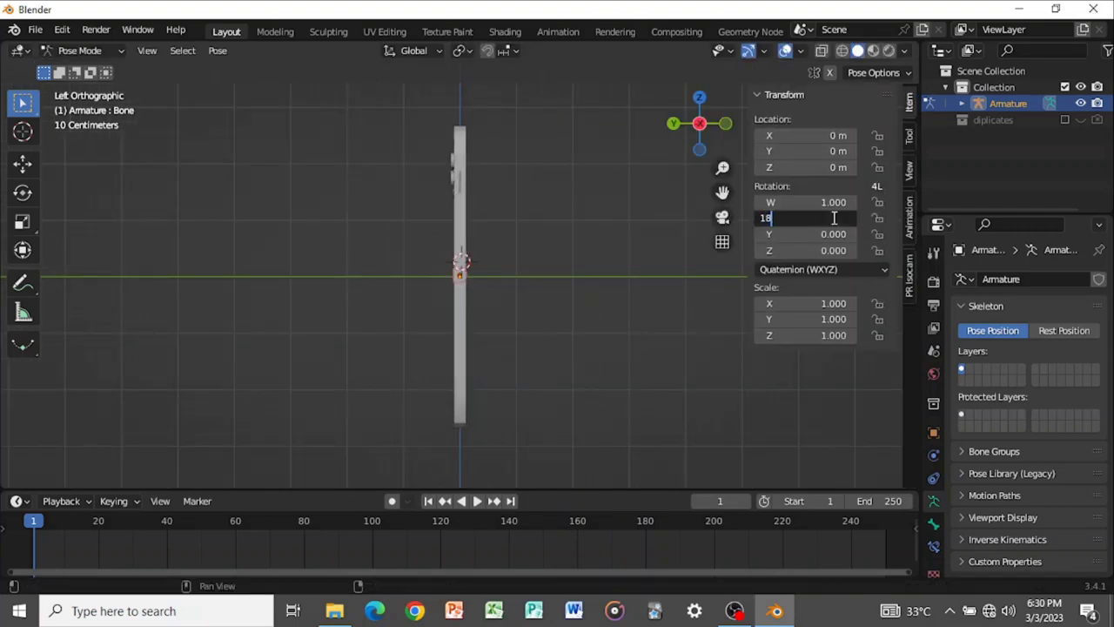
pyautogui.press('Return')
pyautogui.scroll(3, 518, 254)
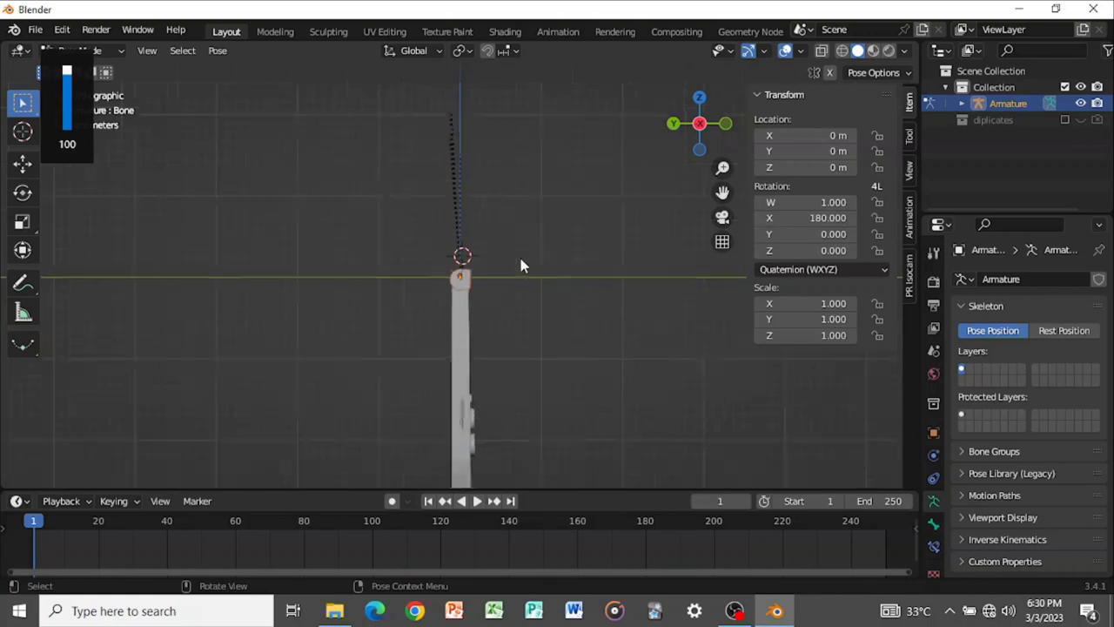
pyautogui.moveTo(521, 267); pyautogui.dragTo(532, 300, button='middle')
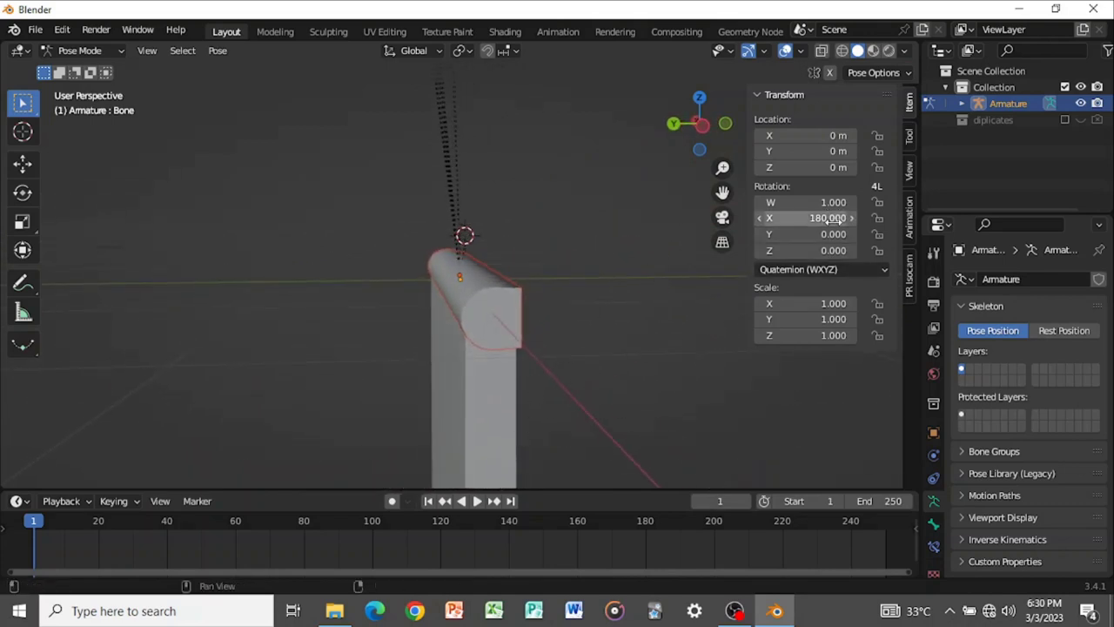
pyautogui.moveTo(732, 278); pyautogui.dragTo(544, 273, button='middle')
pyautogui.click(444, 303)
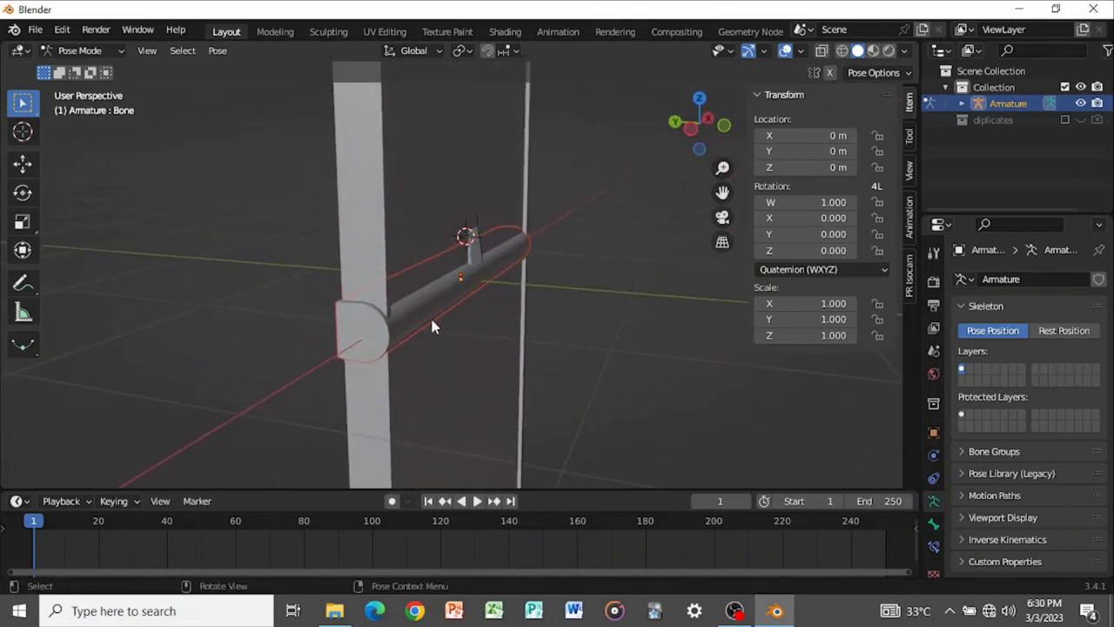
# Return the armature to Object Mode and open the hinge mesh in Edit Mode in the left view
pyautogui.click(79, 51)
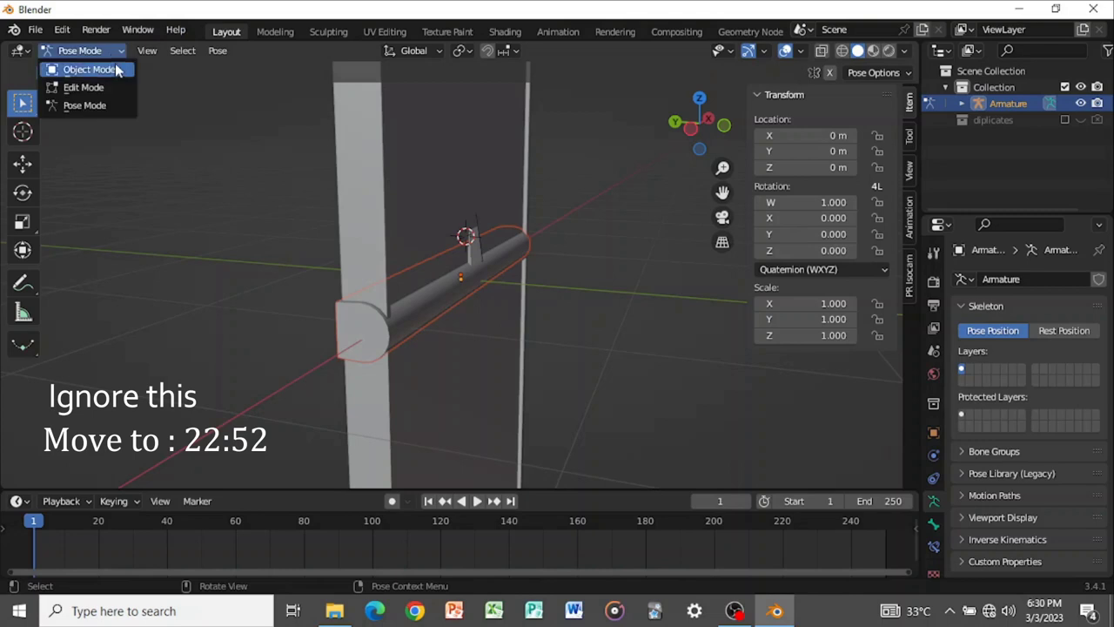
pyautogui.click(91, 69)
pyautogui.click(692, 129)
pyautogui.scroll(8, 617, 209)
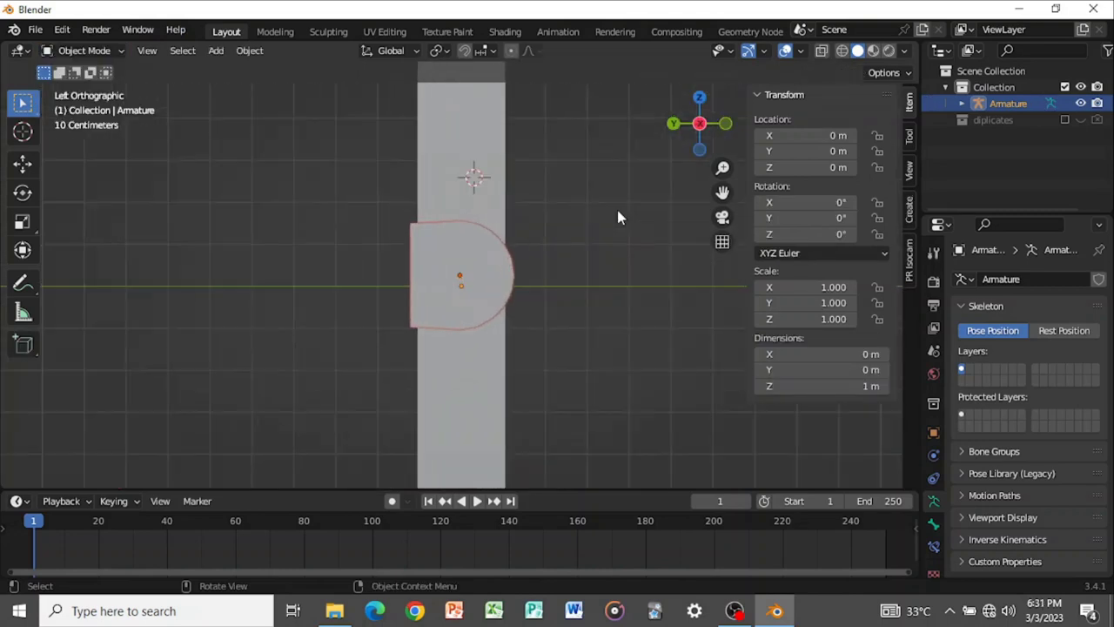
pyautogui.moveTo(721, 192); pyautogui.dragTo(512, 247)
pyautogui.press('Tab')
pyautogui.press('Tab')
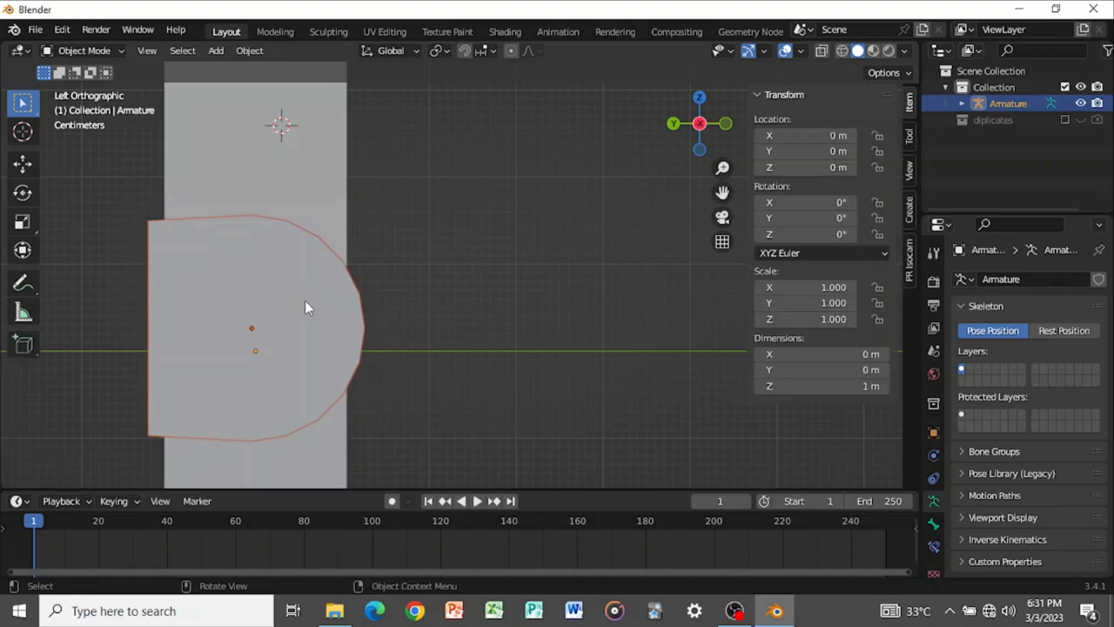
pyautogui.click(205, 261)
pyautogui.press('Tab')
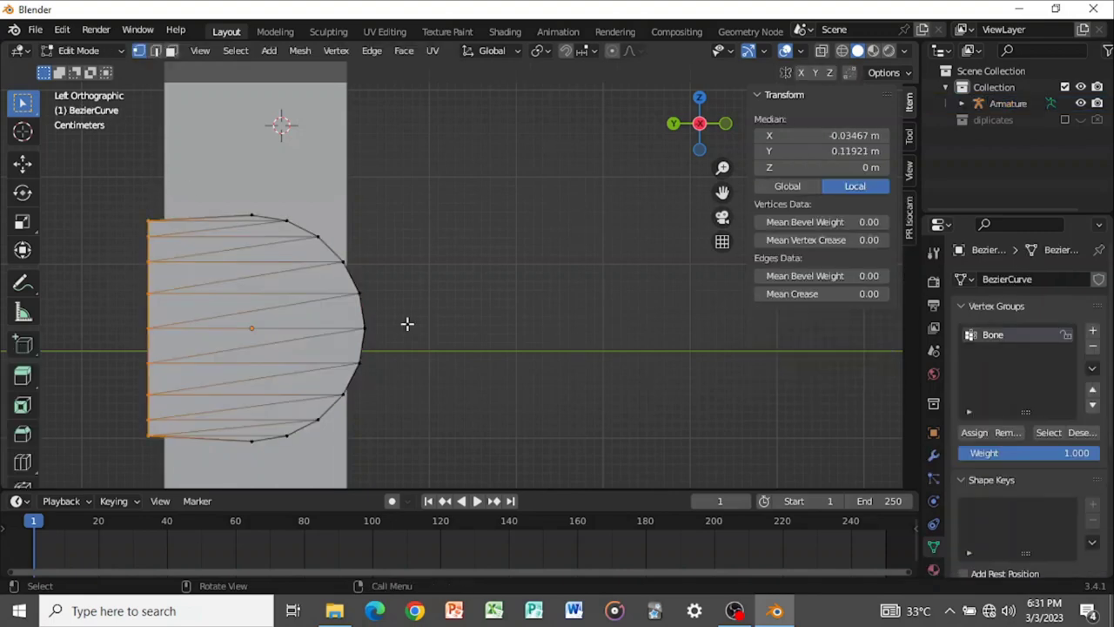
# Select the hinge's rounded-side vertices in X-ray view and move them about -0.0066 m along Y
pyautogui.moveTo(722, 194); pyautogui.dragTo(479, 255)
pyautogui.hotkey('alt', 'z')
pyautogui.moveTo(242, 171); pyautogui.dragTo(454, 443)
pyautogui.press('g')
pyautogui.press('y')
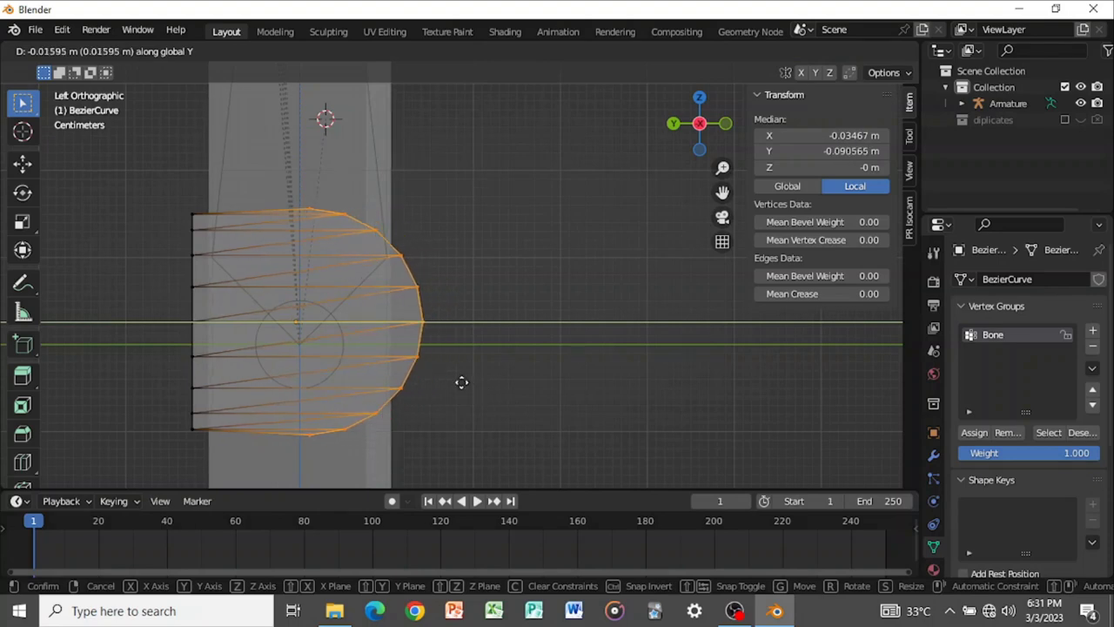
pyautogui.click(458, 392)
# Try scaling the hinge's rounded-side vertices uniformly to about 0.864, and undo that scaling with X-ray turned off
pyautogui.press('s')
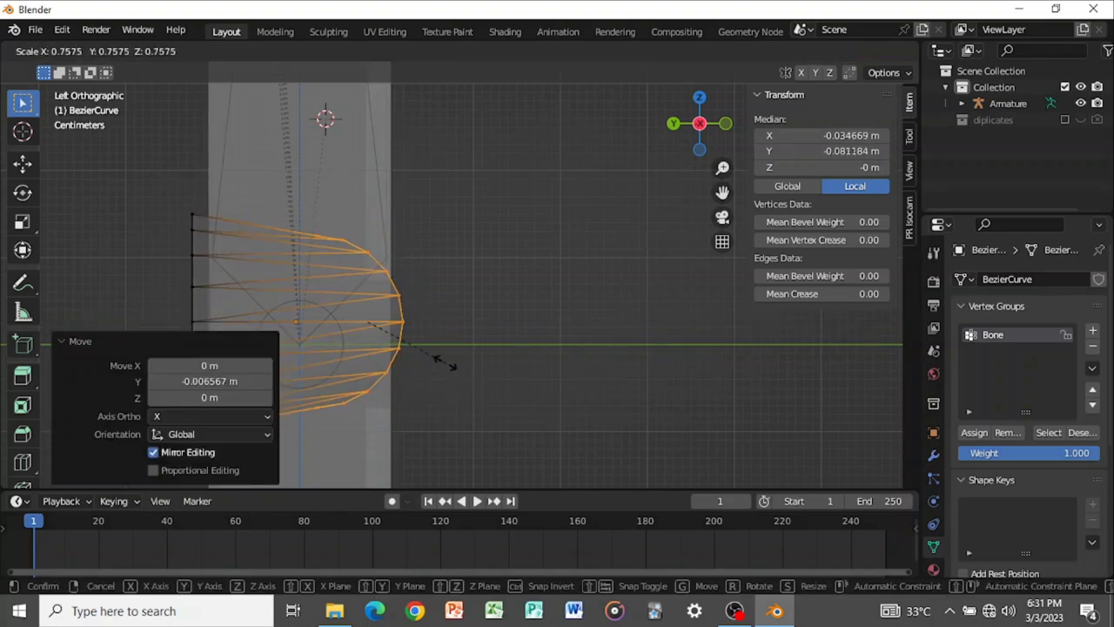
pyautogui.click(451, 374)
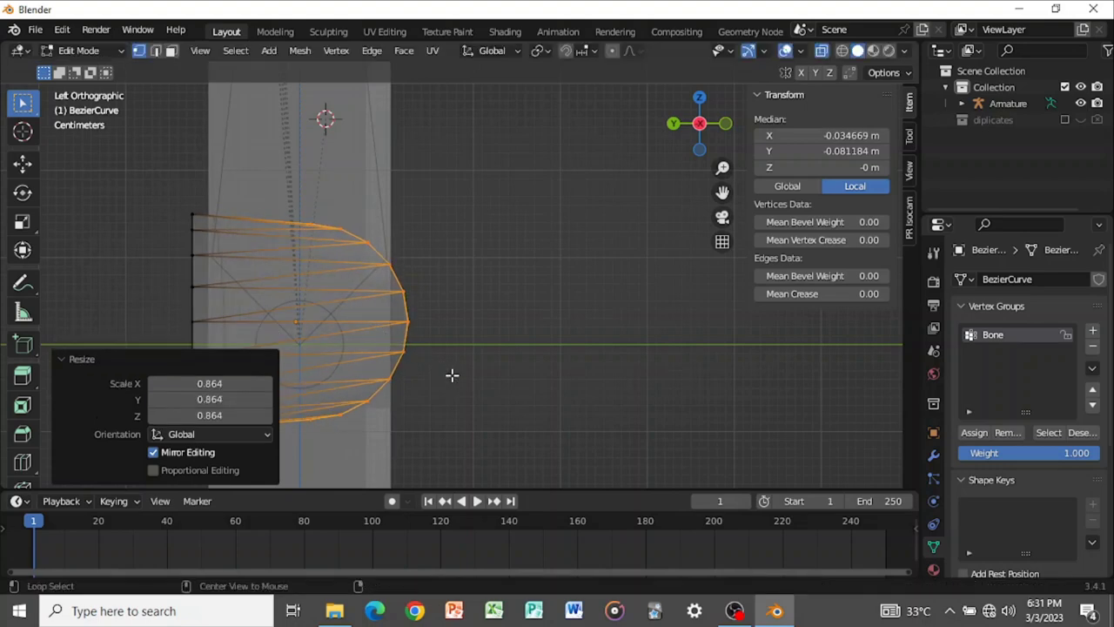
pyautogui.hotkey('alt', 'z')
pyautogui.hotkey('ctrl', 'z')
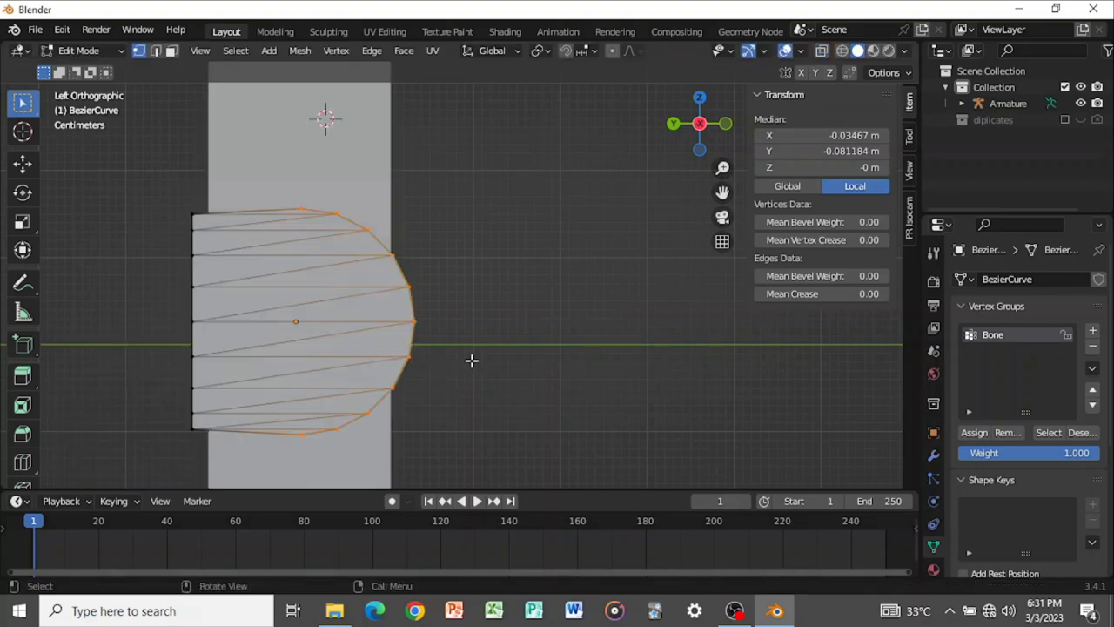
# Scale the hinge's rounded-side vertices to about 0.559 along Z, move them about 0.012 m along Y, and leave Edit Mode
pyautogui.press('s')
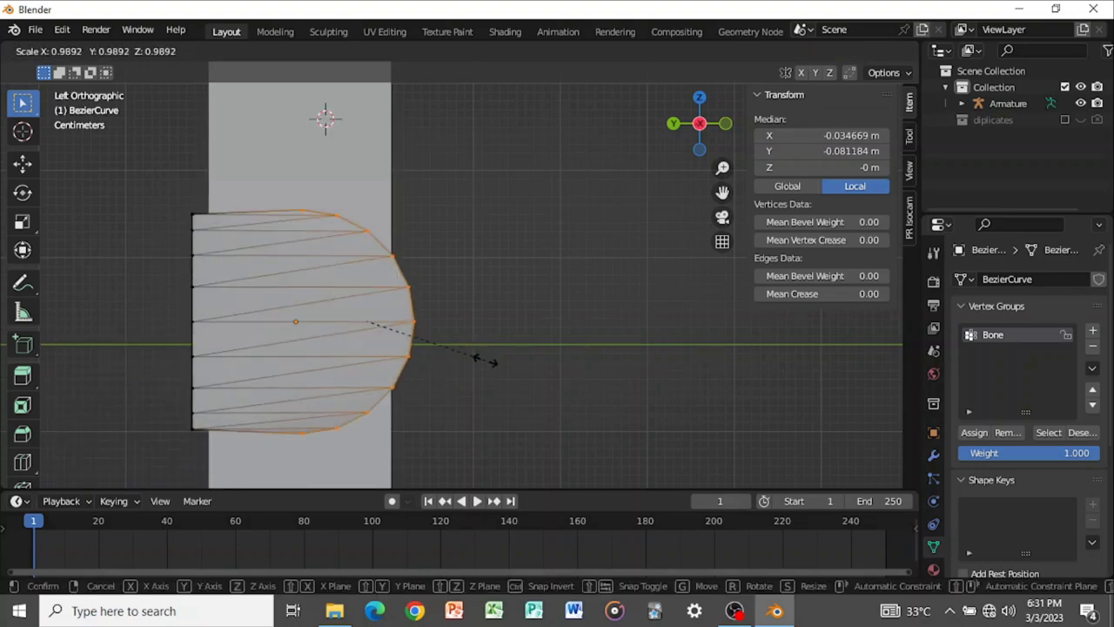
pyautogui.press('z')
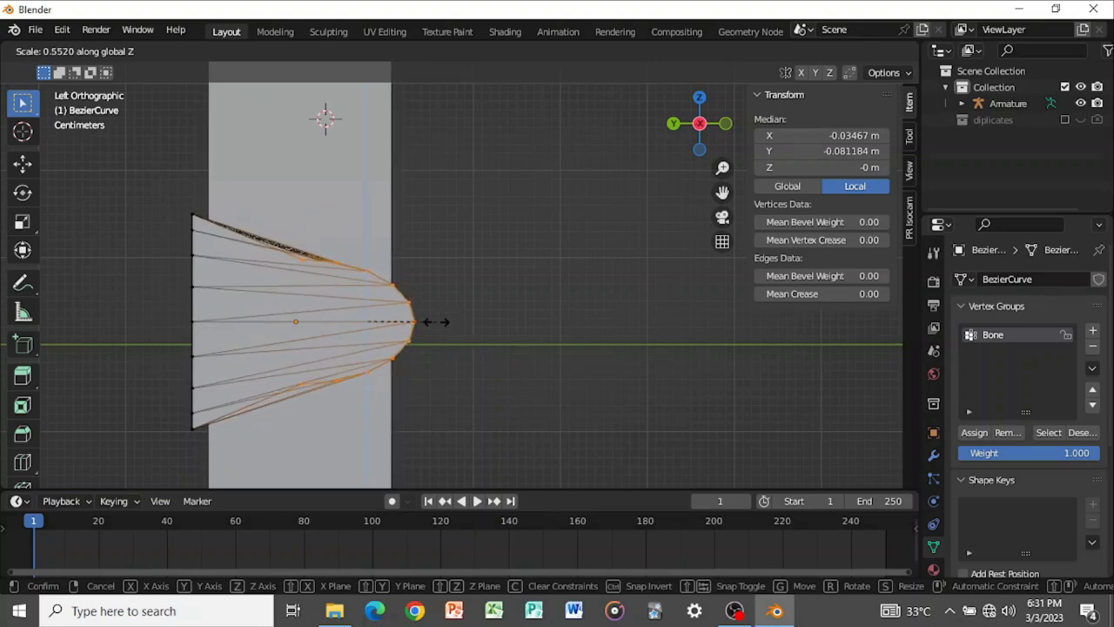
pyautogui.click(437, 323)
pyautogui.press('g')
pyautogui.press('y')
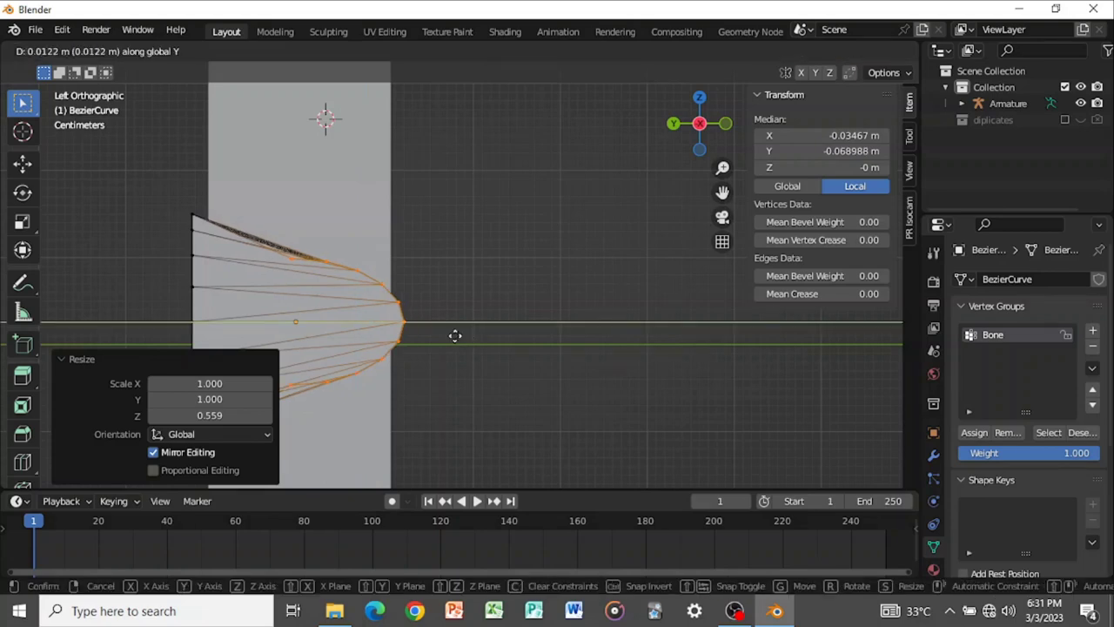
pyautogui.click(454, 335)
pyautogui.moveTo(455, 336)
pyautogui.mouseDown(button='middle')
pyautogui.moveTo(479, 334)
pyautogui.moveTo(451, 342)
pyautogui.mouseUp(button='middle')
pyautogui.press('Tab')
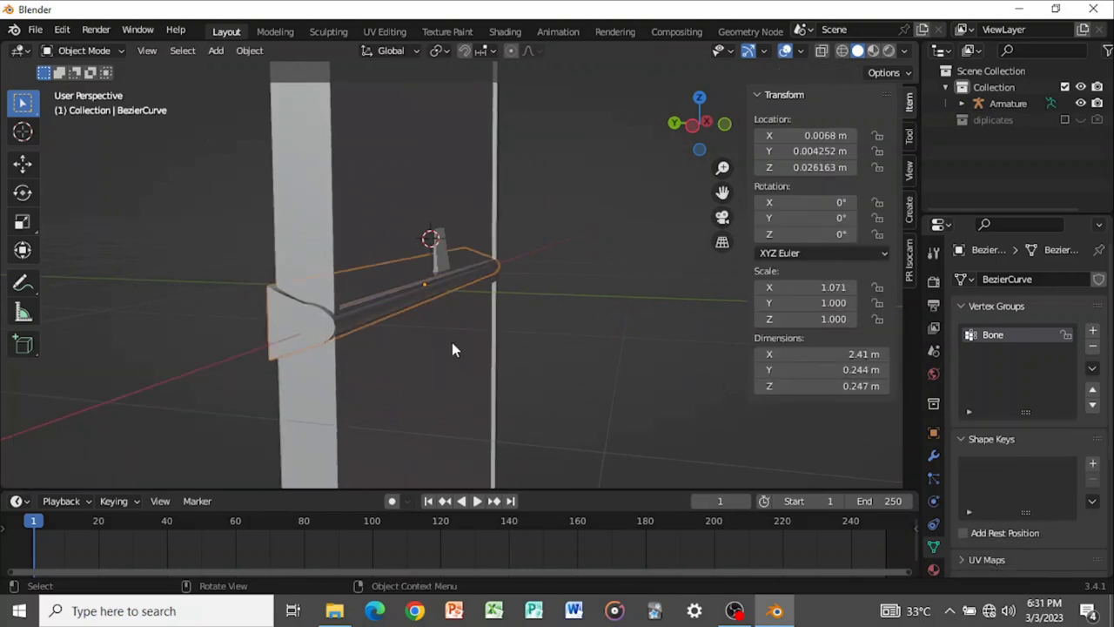
# Move the hinge object up about 0.025 m along Z
pyautogui.press('g')
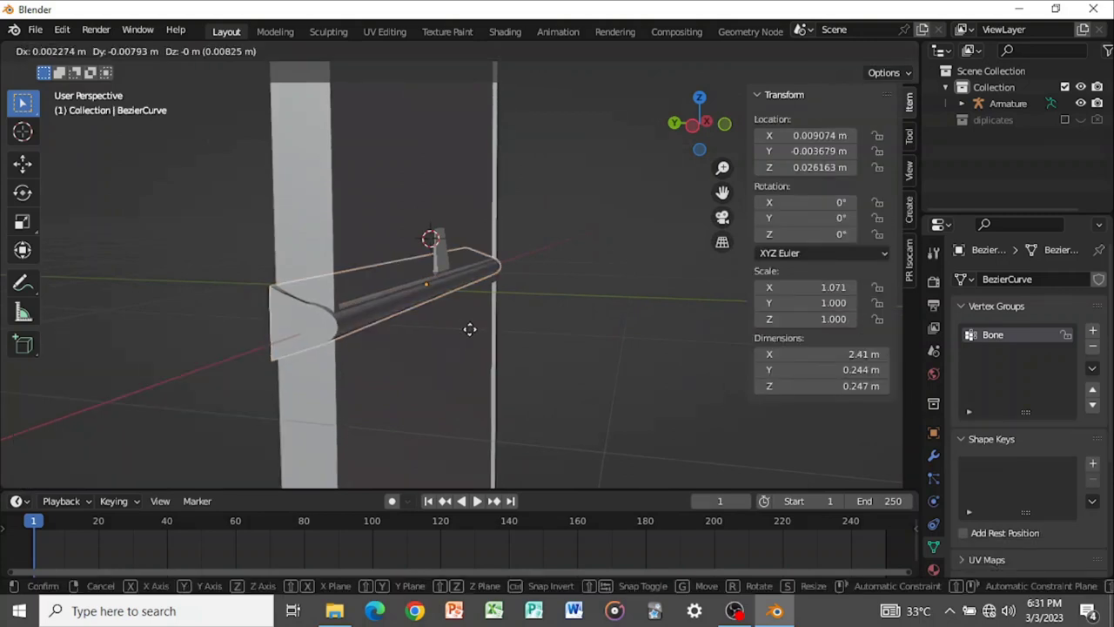
pyautogui.press('z')
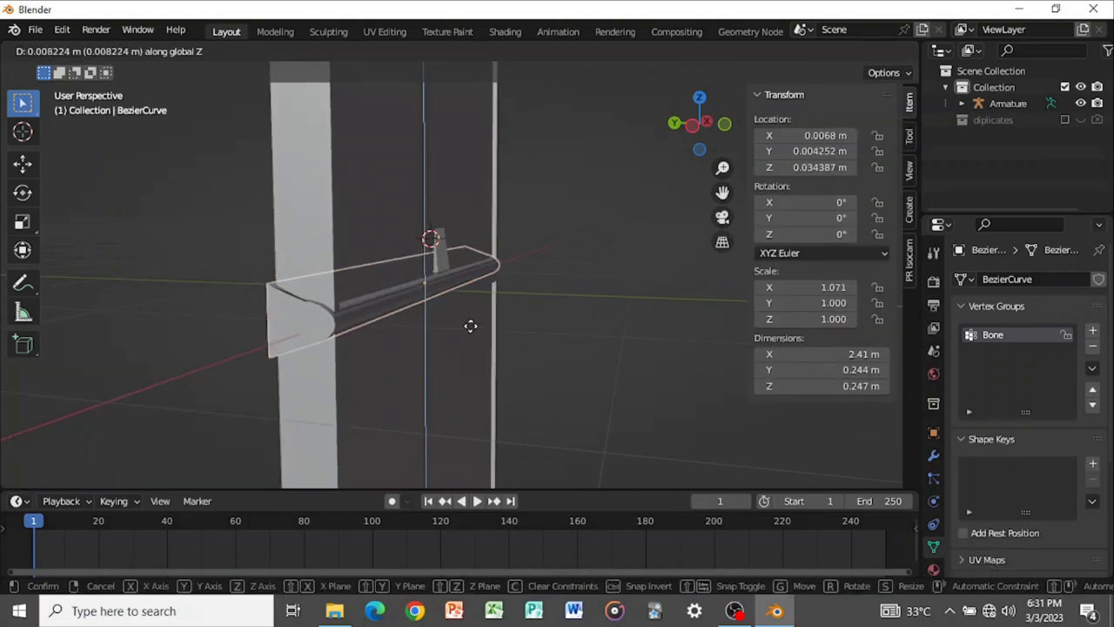
pyautogui.click(470, 324)
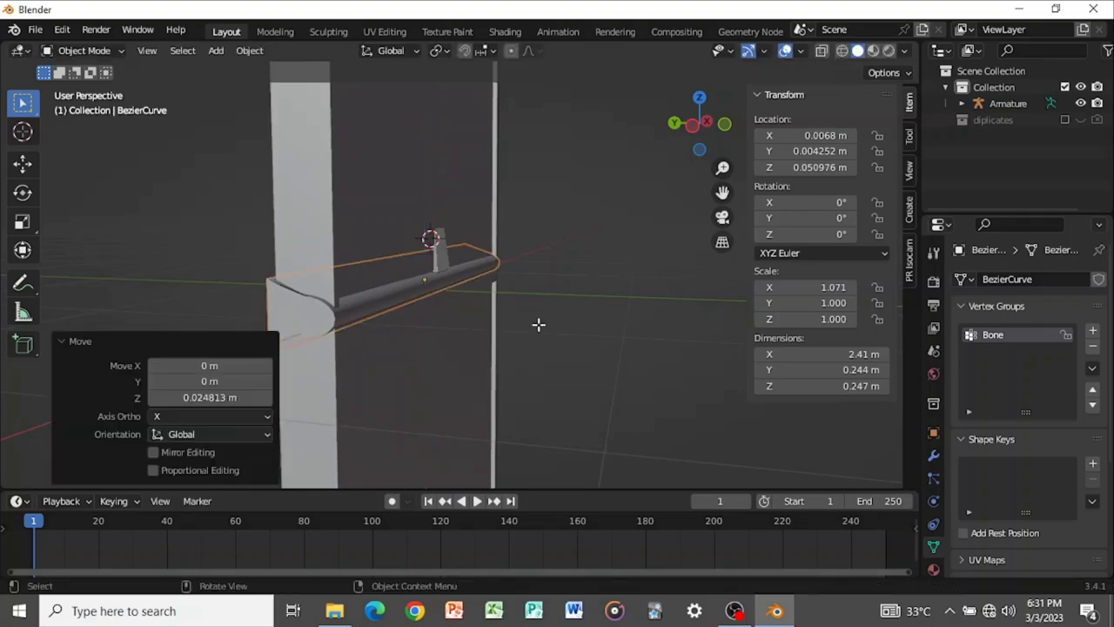
pyautogui.moveTo(539, 324); pyautogui.dragTo(661, 296, button='middle')
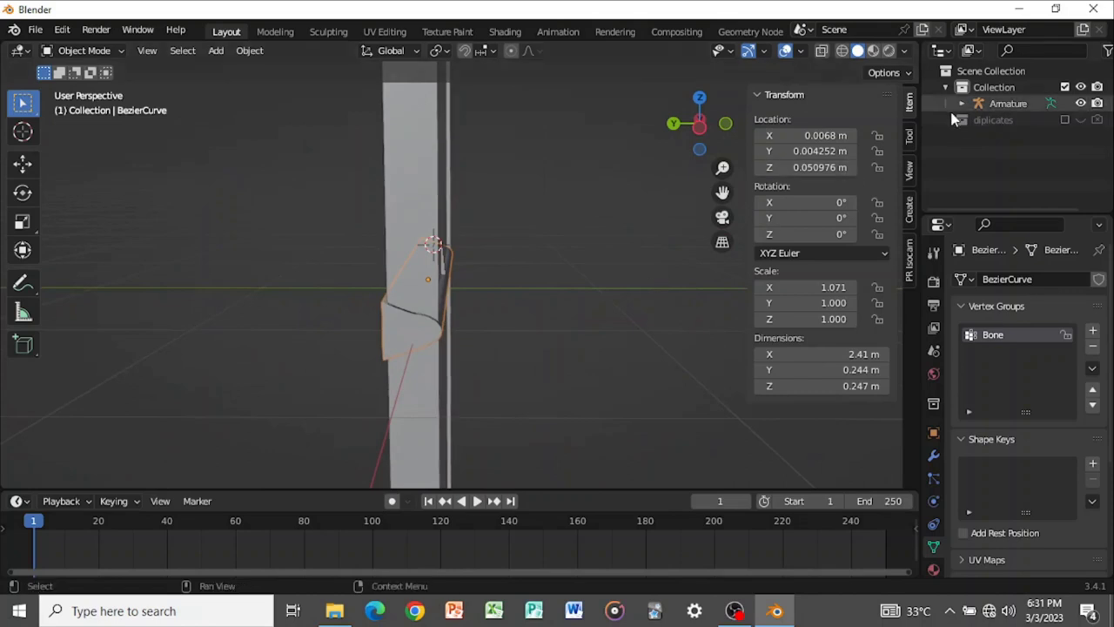
# Put the armature in Pose Mode and set the bone's X rotation to 180 to fold the phone
pyautogui.moveTo(395, 342); pyautogui.dragTo(441, 285, button='middle')
pyautogui.click(442, 270)
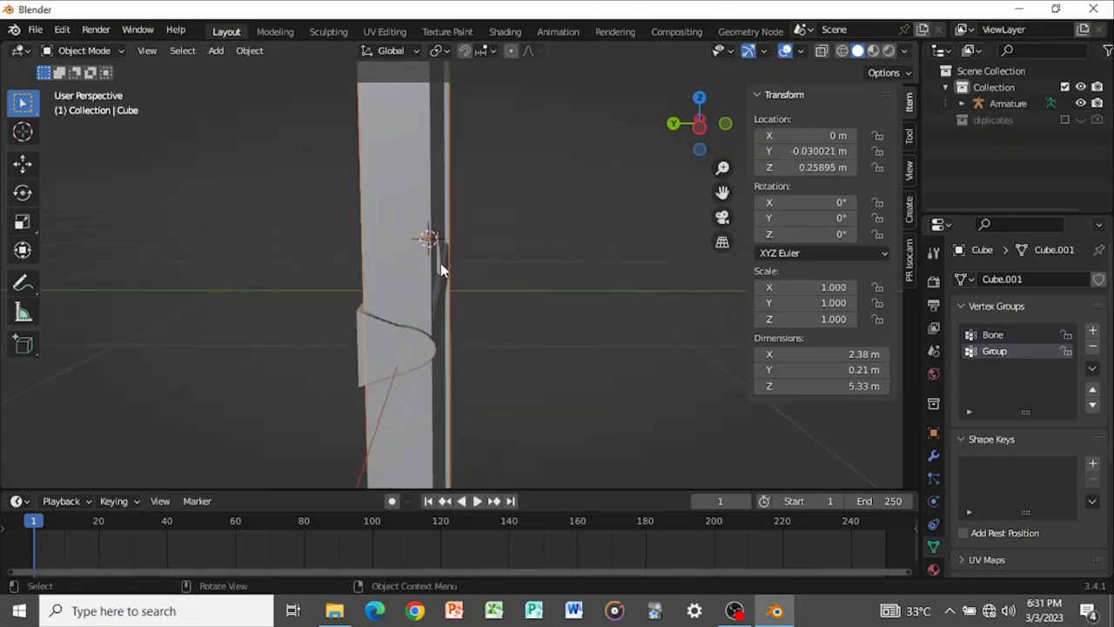
pyautogui.click(441, 270)
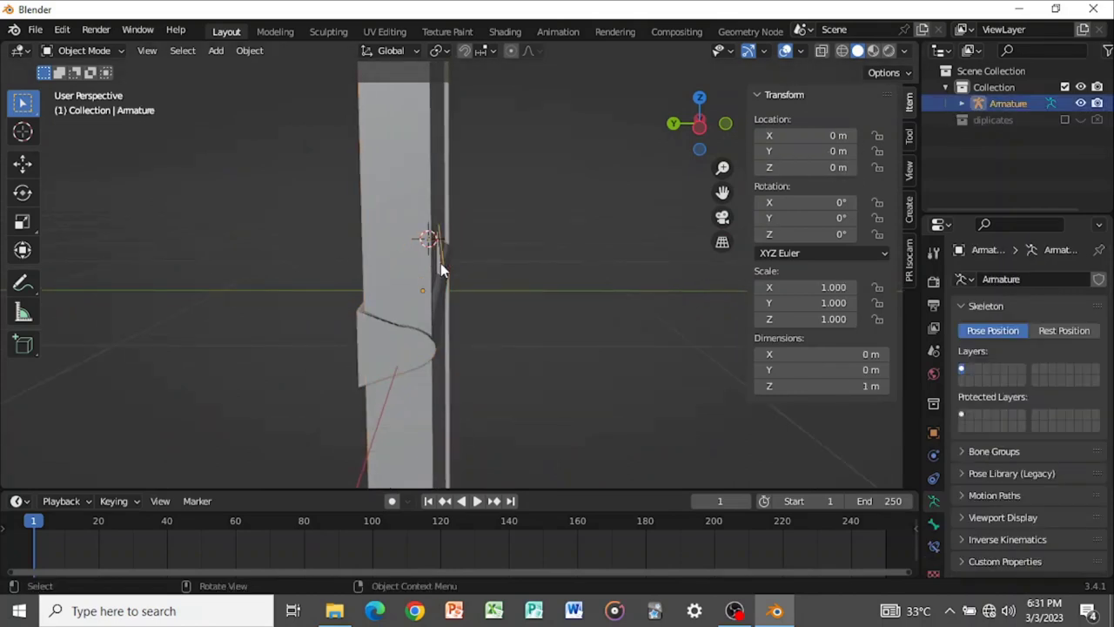
pyautogui.click(84, 49)
pyautogui.click(96, 105)
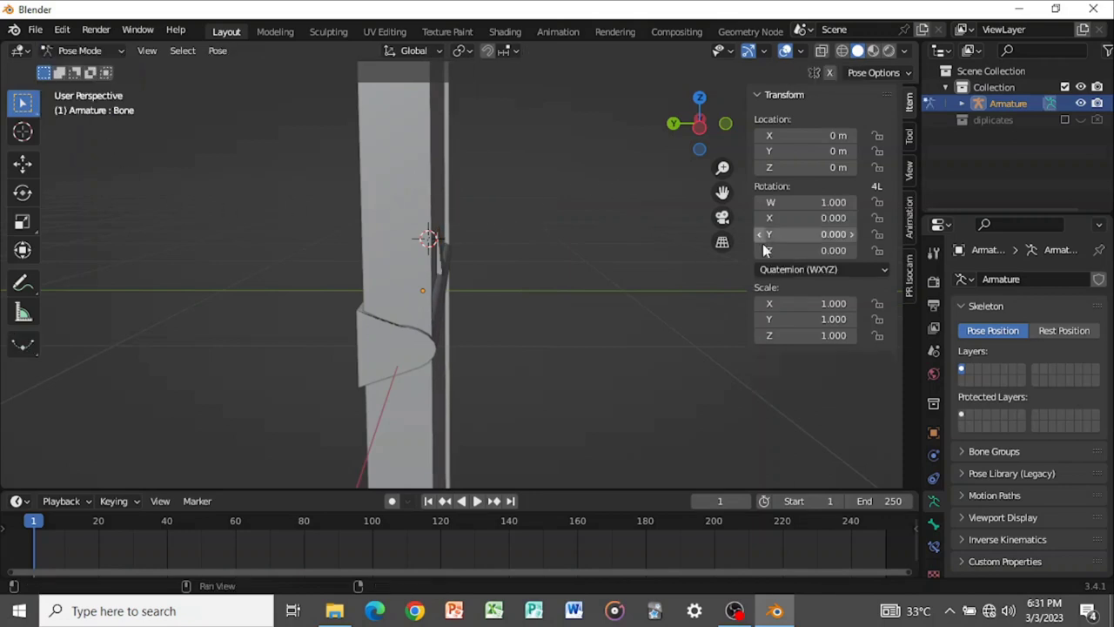
pyautogui.click(824, 222)
pyautogui.write('180')
pyautogui.press('Return')
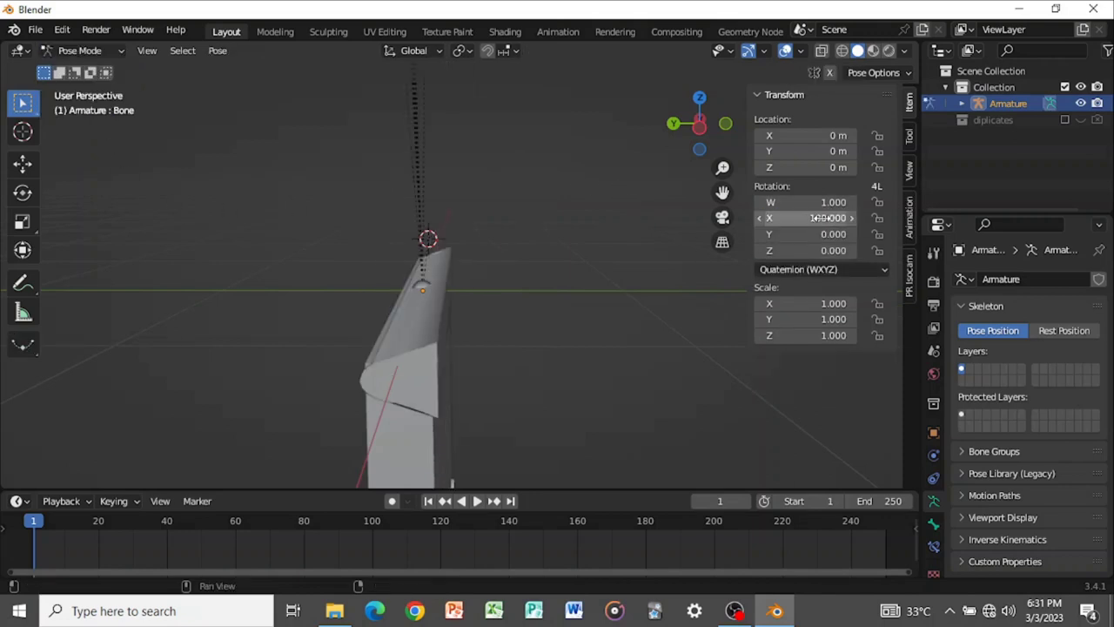
# Clear the bone's pose rotation to unfold the phone and switch the armature back to Object Mode
pyautogui.moveTo(457, 329); pyautogui.dragTo(499, 328, button='middle')
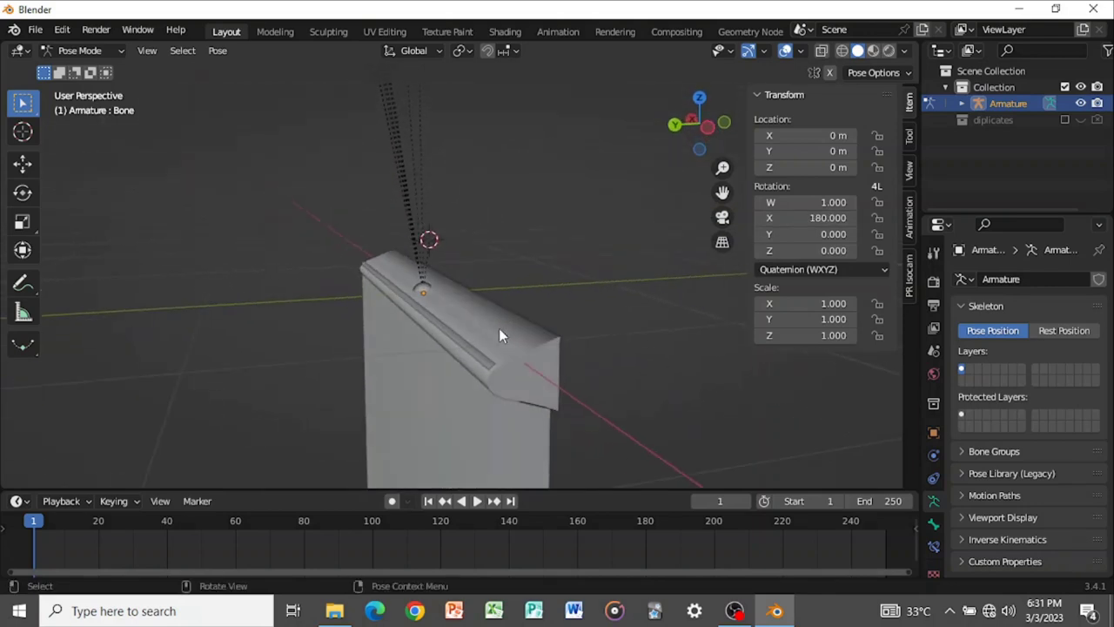
pyautogui.hotkey('alt', 'r')
pyautogui.hotkey('ctrl', 'Tab')
pyautogui.click(565, 339)
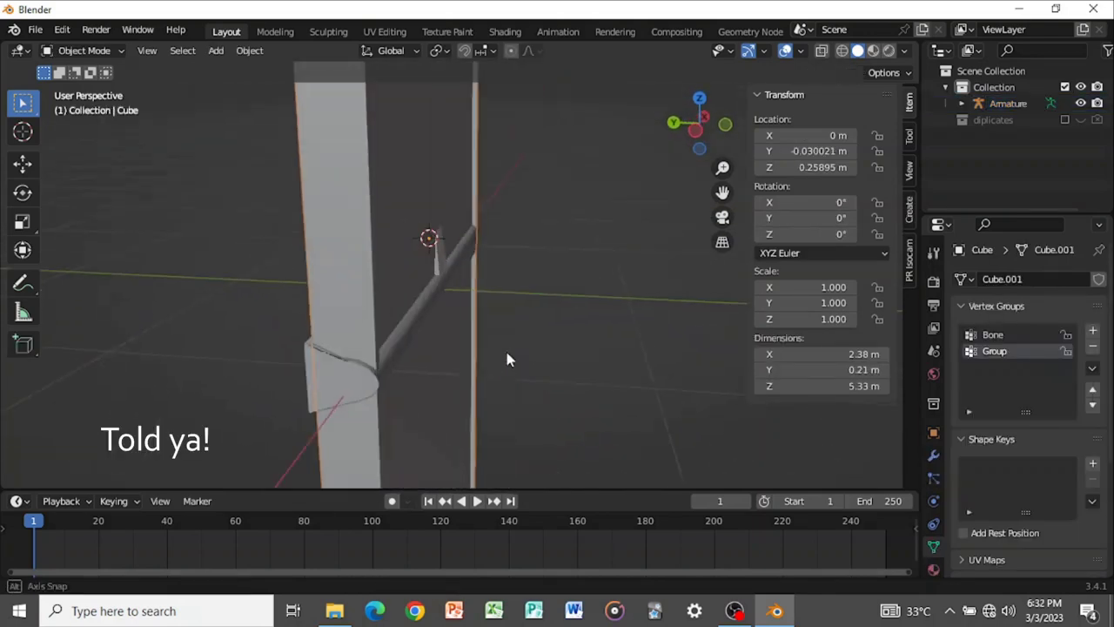
# Select the hinge mesh, scale its rounded-side vertices slightly along Z in Edit Mode, and return to Object Mode
pyautogui.click(505, 355)
pyautogui.press('Tab')
pyautogui.press('Tab')
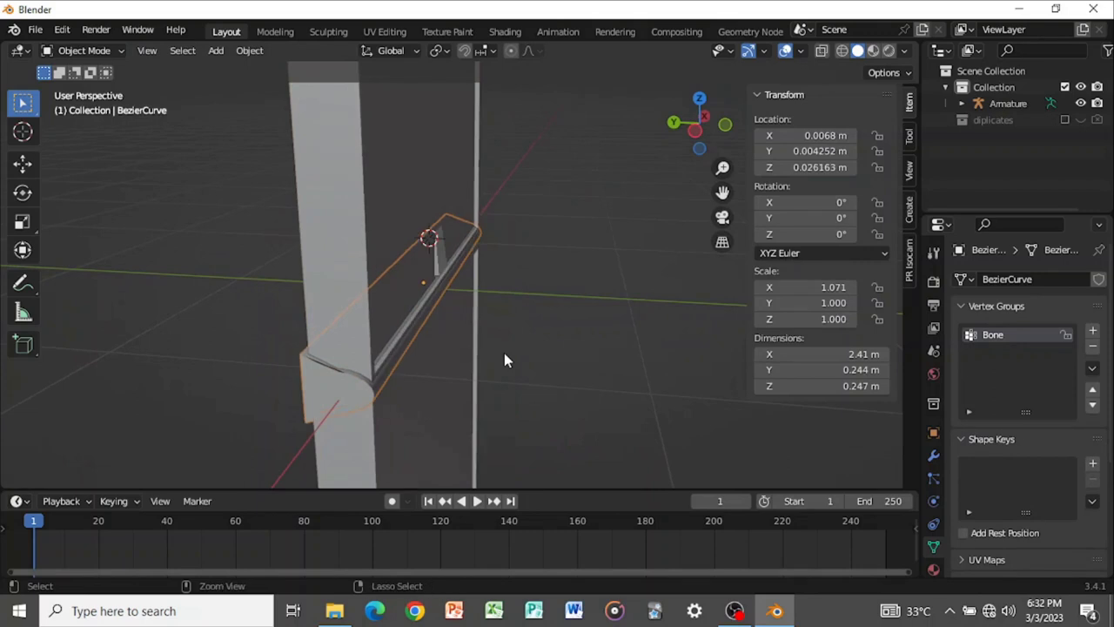
pyautogui.press('Tab')
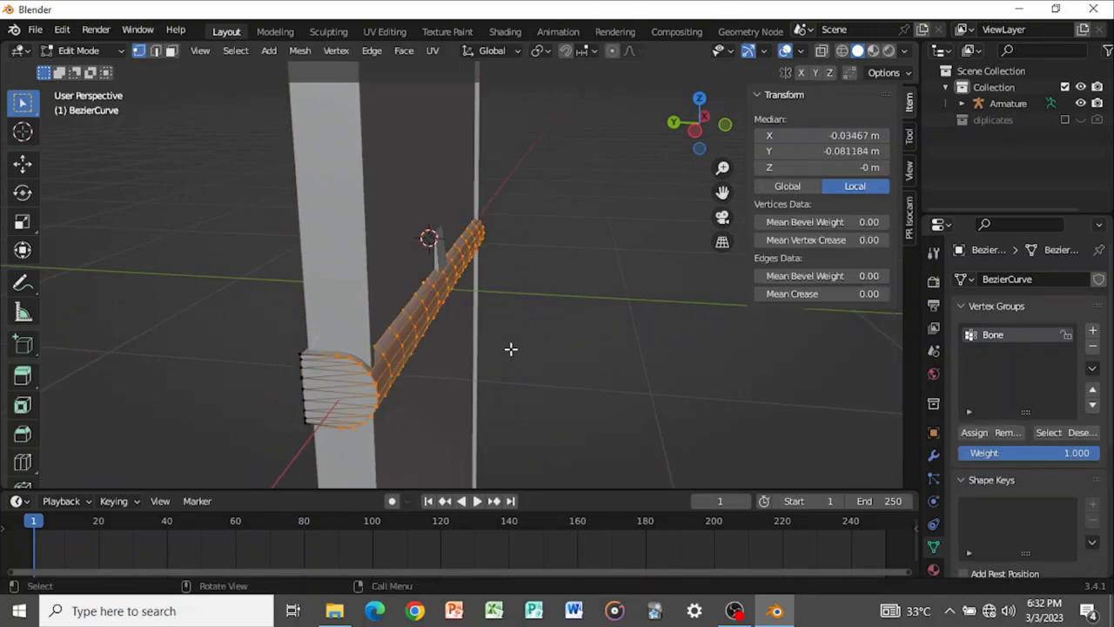
pyautogui.moveTo(505, 350); pyautogui.dragTo(531, 323, button='middle')
pyautogui.press('s')
pyautogui.press('z')
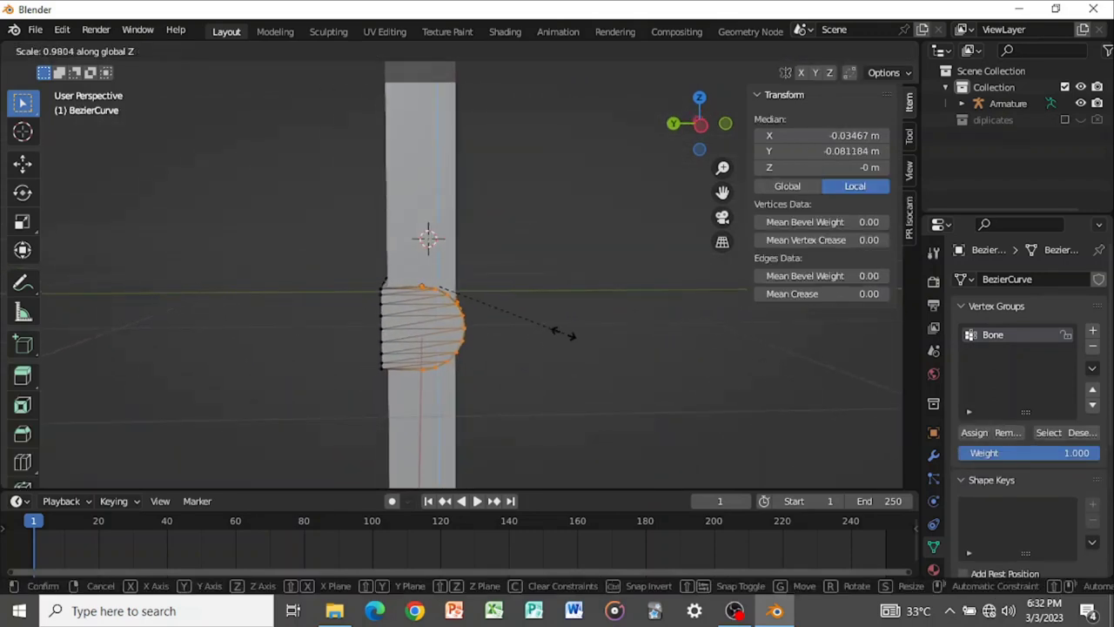
pyautogui.click(555, 316)
pyautogui.press('Tab')
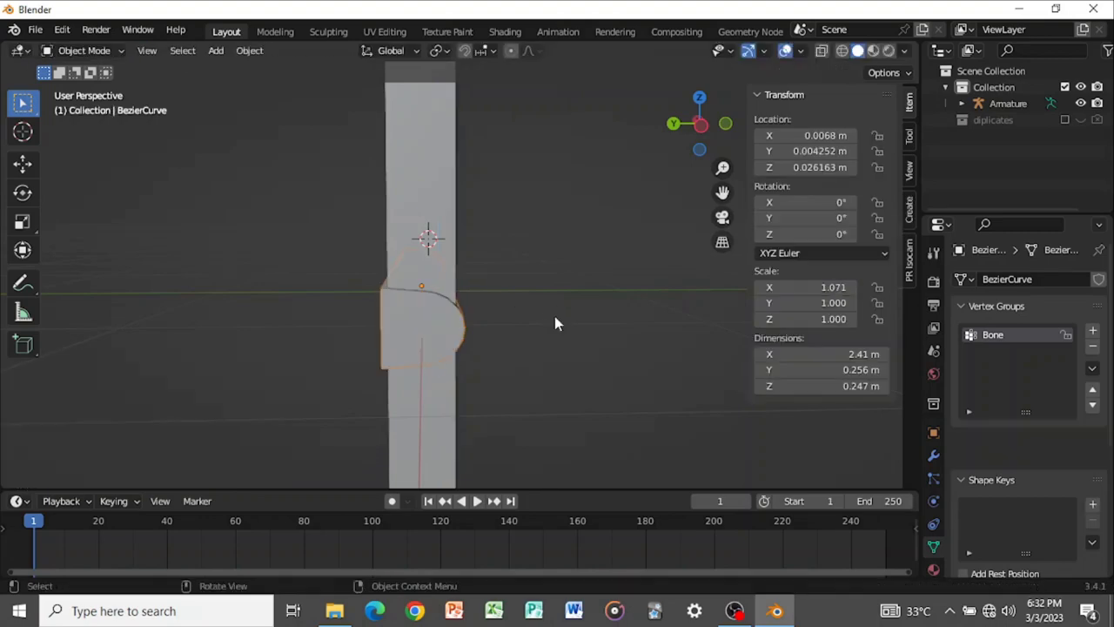
pyautogui.moveTo(554, 316); pyautogui.dragTo(425, 322, button='middle')
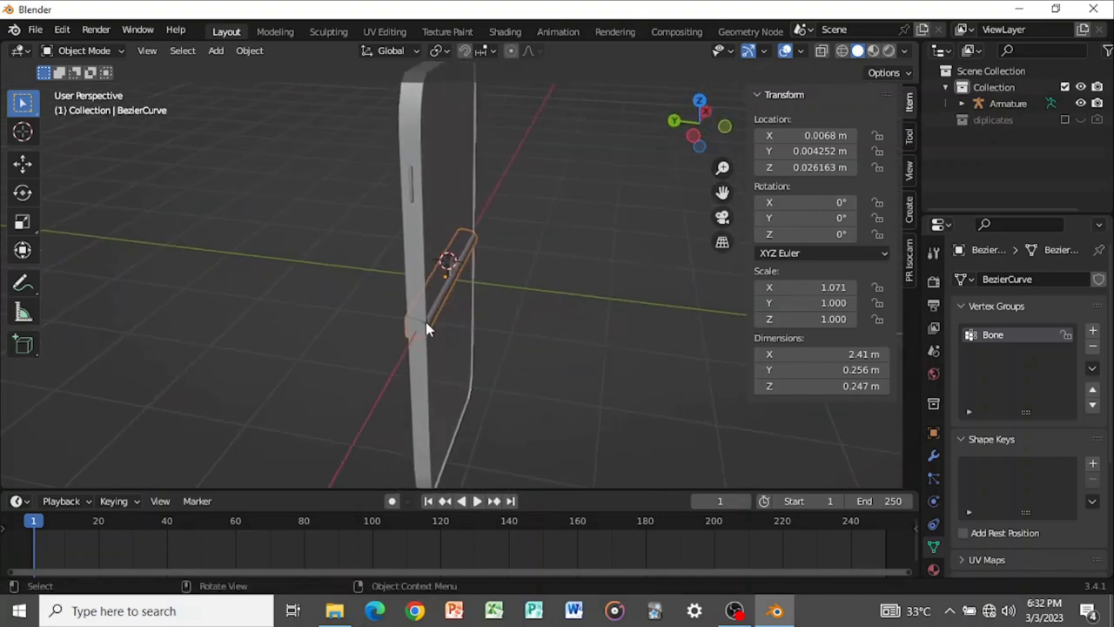